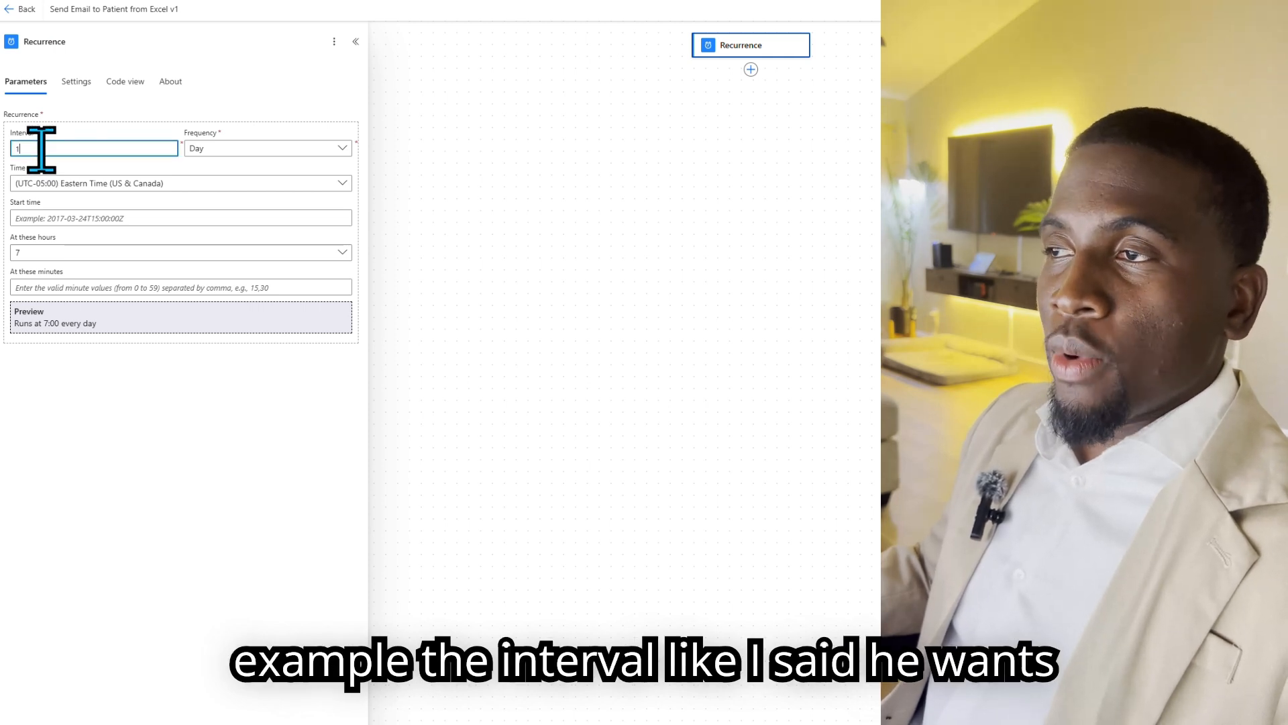
Set the Recurrence trigger's frequency to Day with 7 as the hour at which it runs.
{"action": "left_click", "coordinate": [208, 148]}
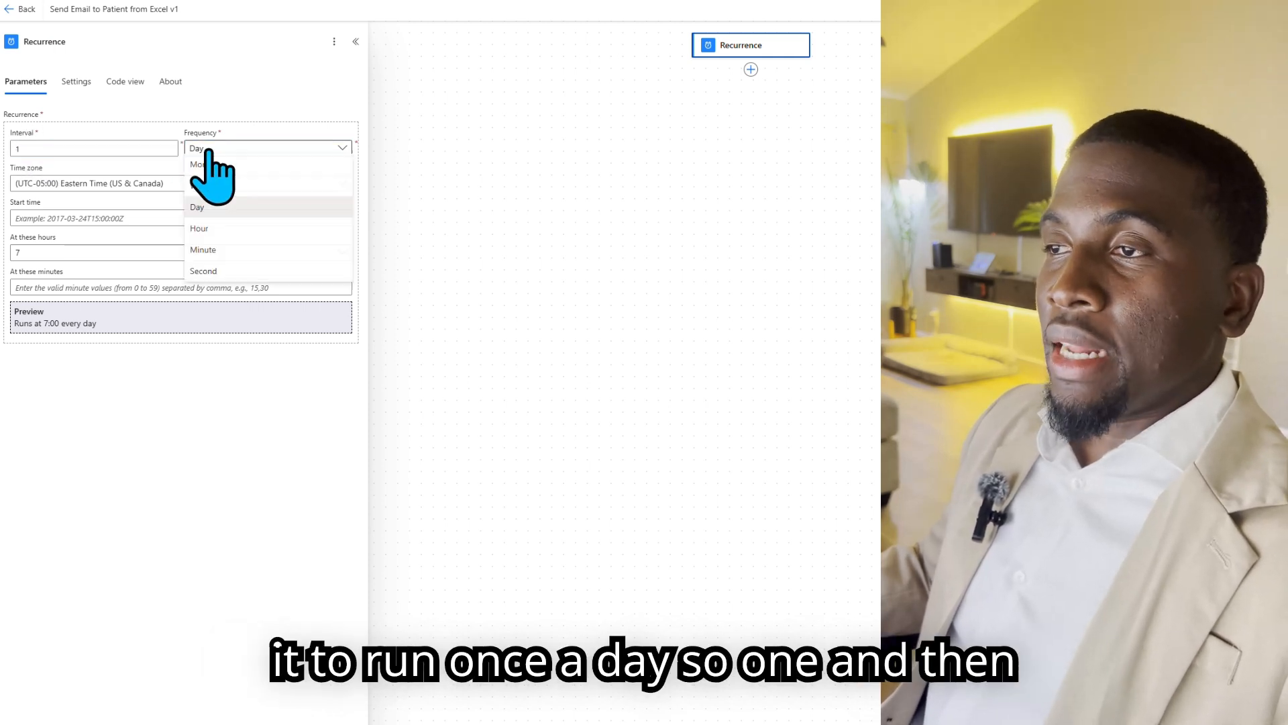
{"action": "left_click", "coordinate": [226, 207]}
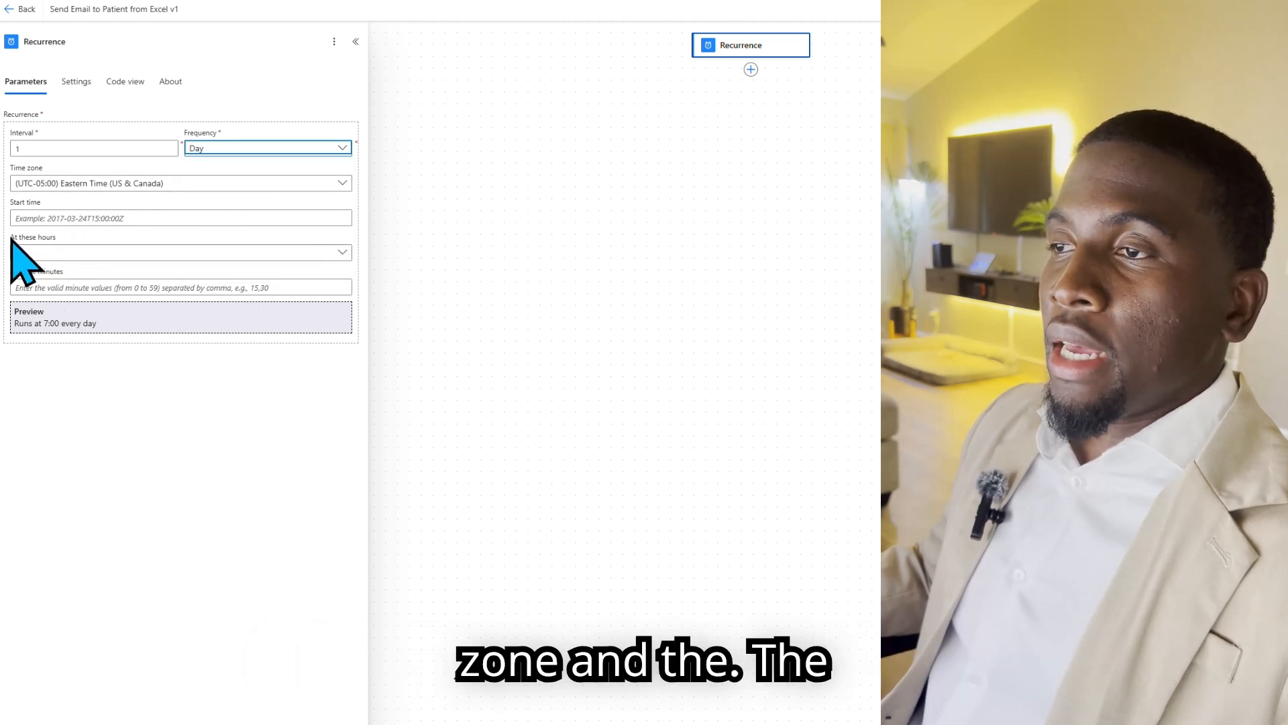
{"action": "left_click", "coordinate": [71, 251]}
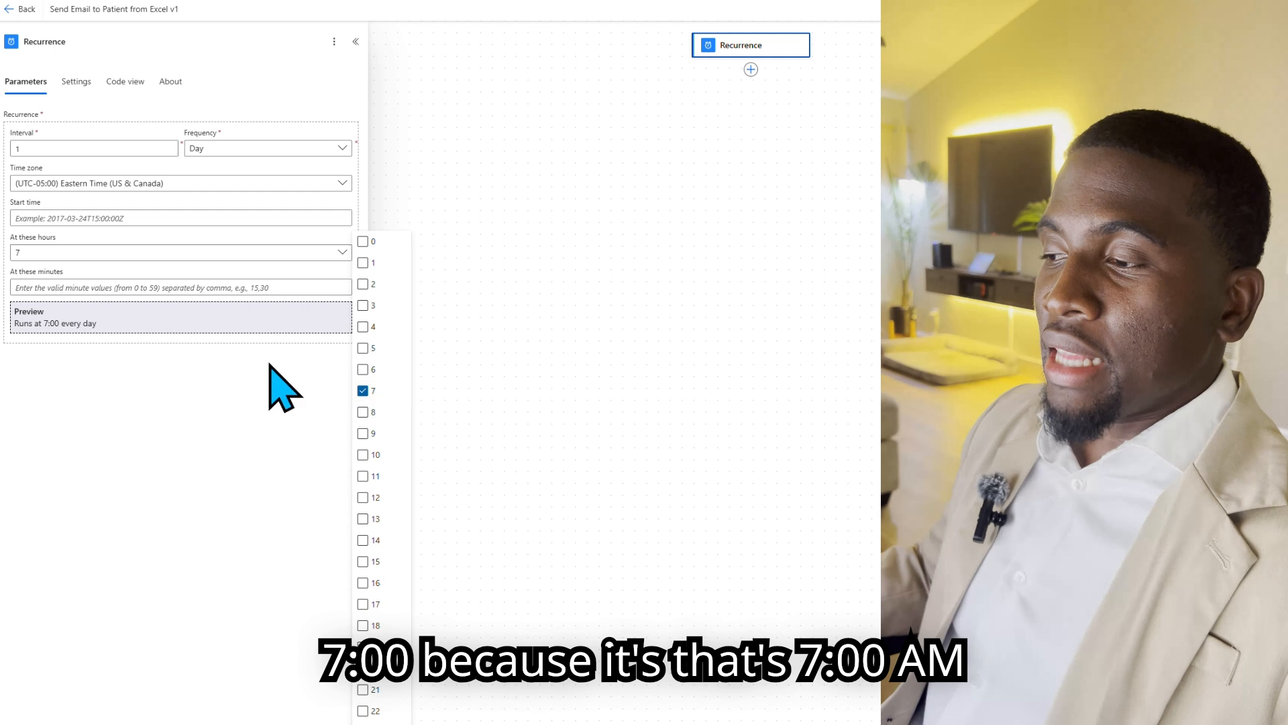
{"action": "left_click", "coordinate": [201, 346]}
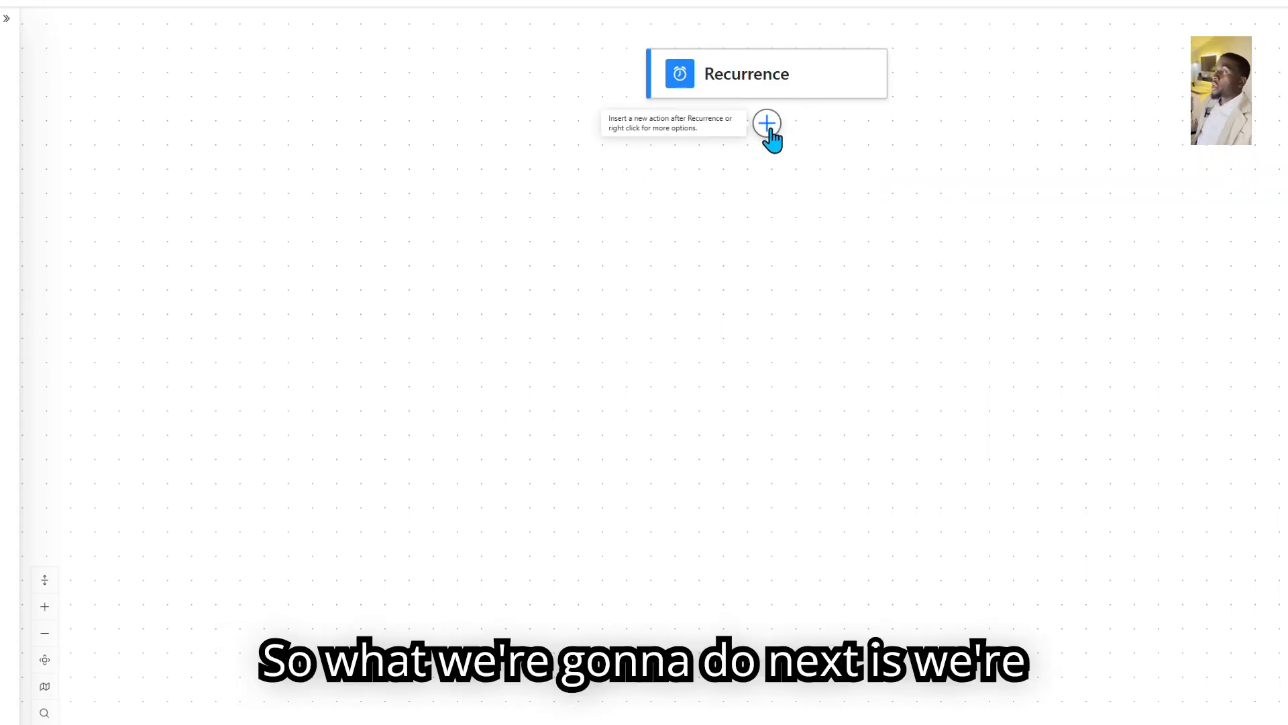
Add the Excel Online (Business) action "List rows present in a table" after the Recurrence trigger.
{"action": "left_click", "coordinate": [767, 125]}
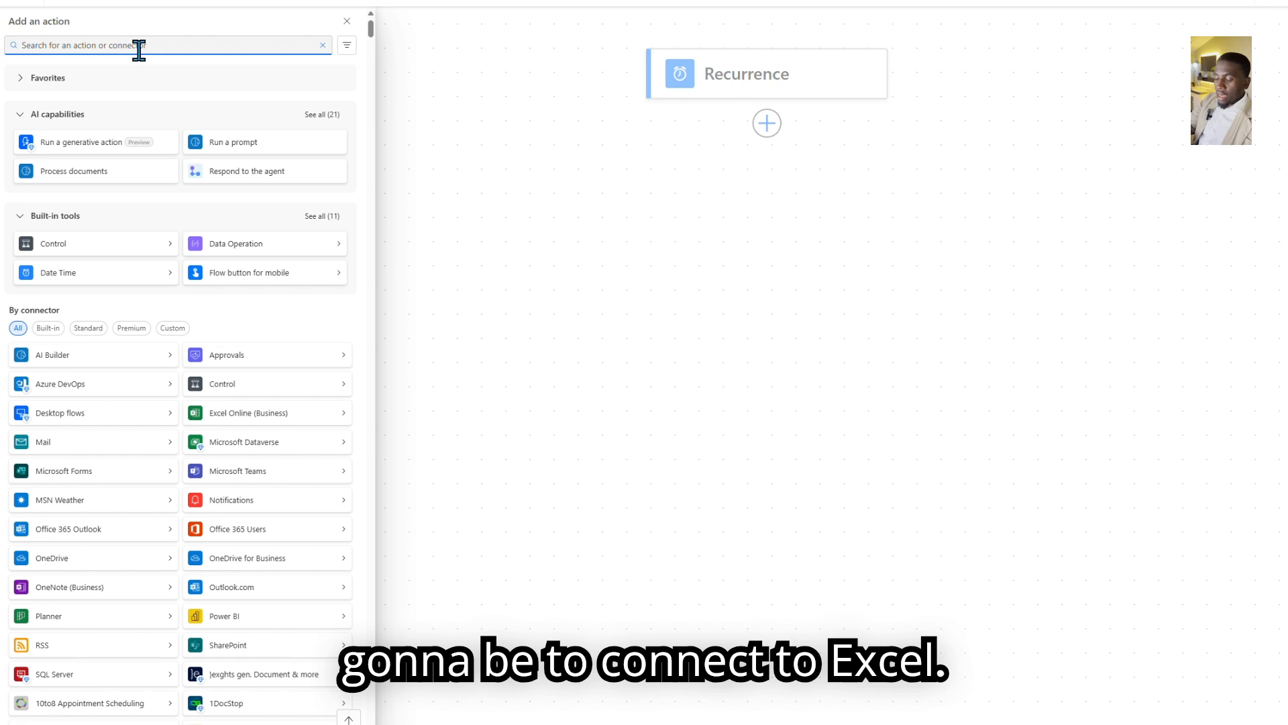
{"action": "type", "text": "e"}
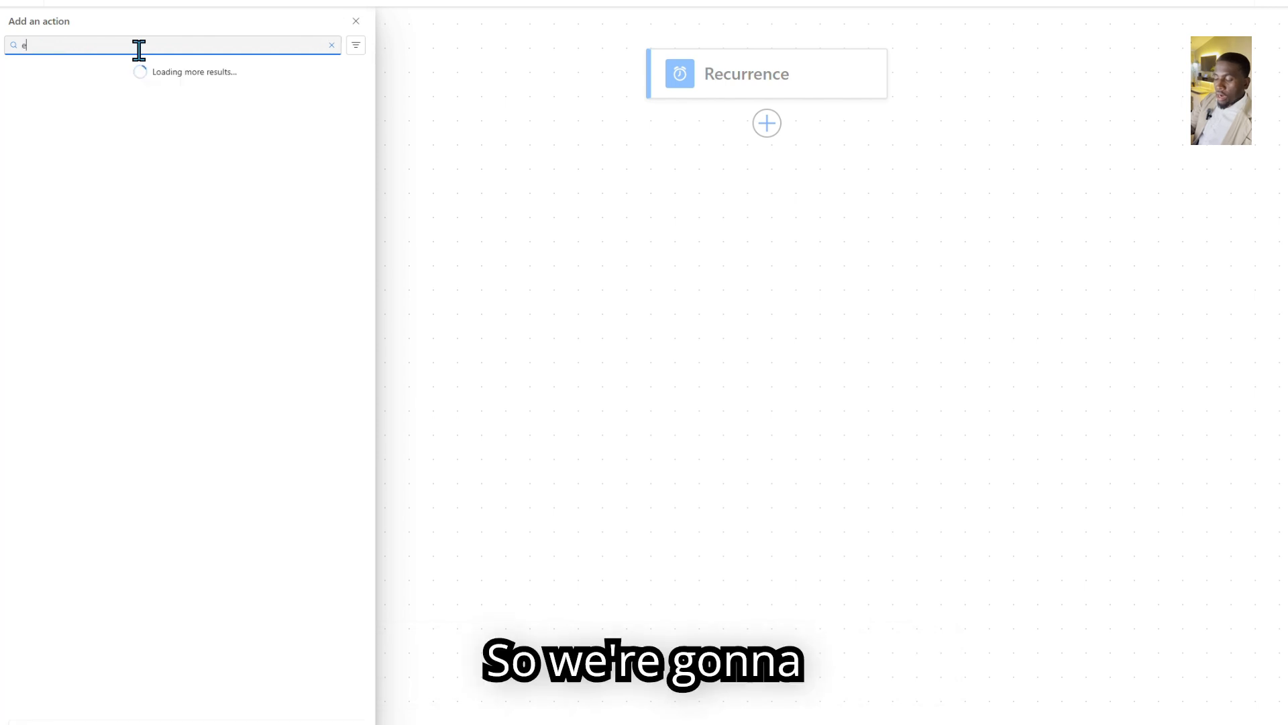
{"action": "type", "text": "xcel"}
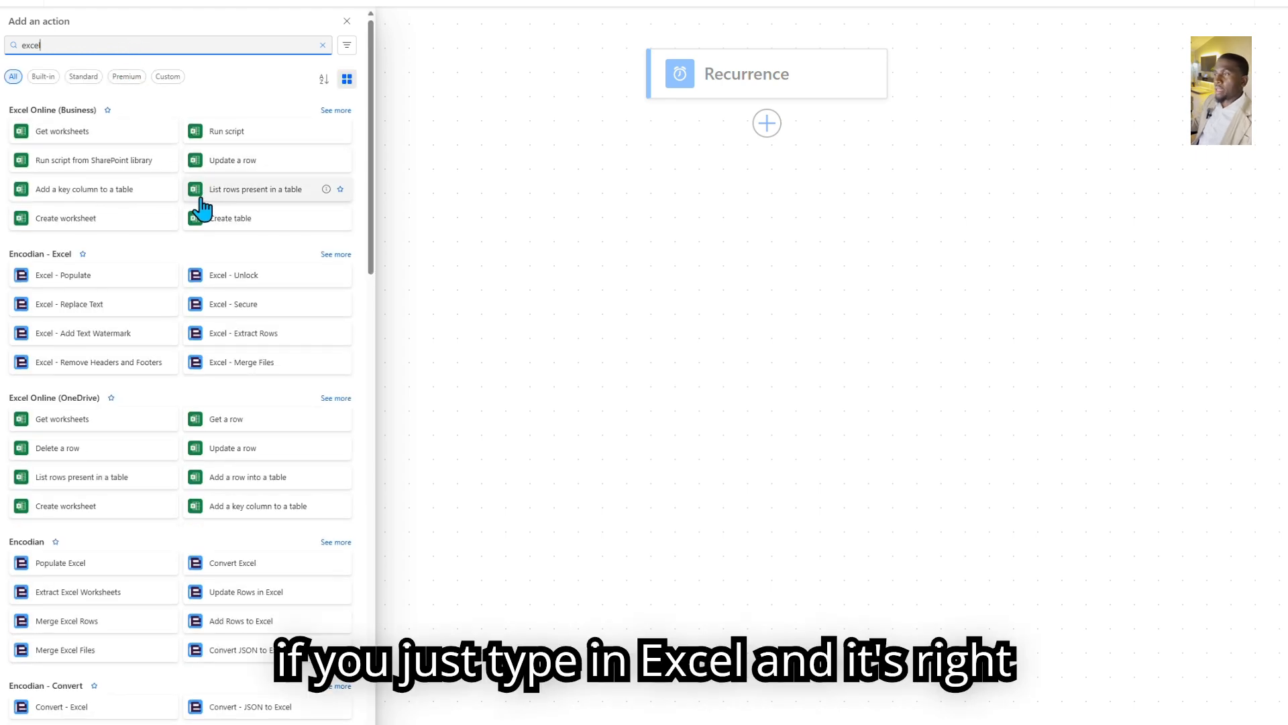
{"action": "left_click", "coordinate": [266, 187]}
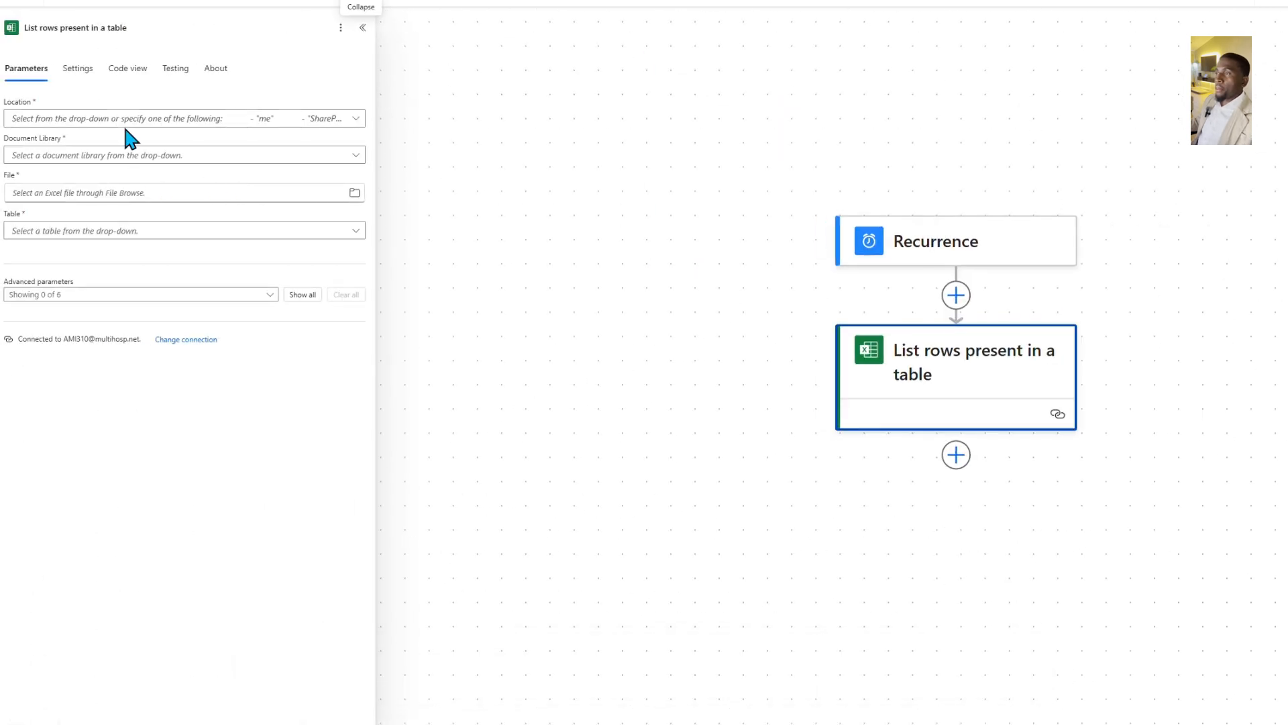
Set the List rows action's location to OneDrive for Business and its document library to OneDrive.
{"action": "left_click", "coordinate": [116, 123]}
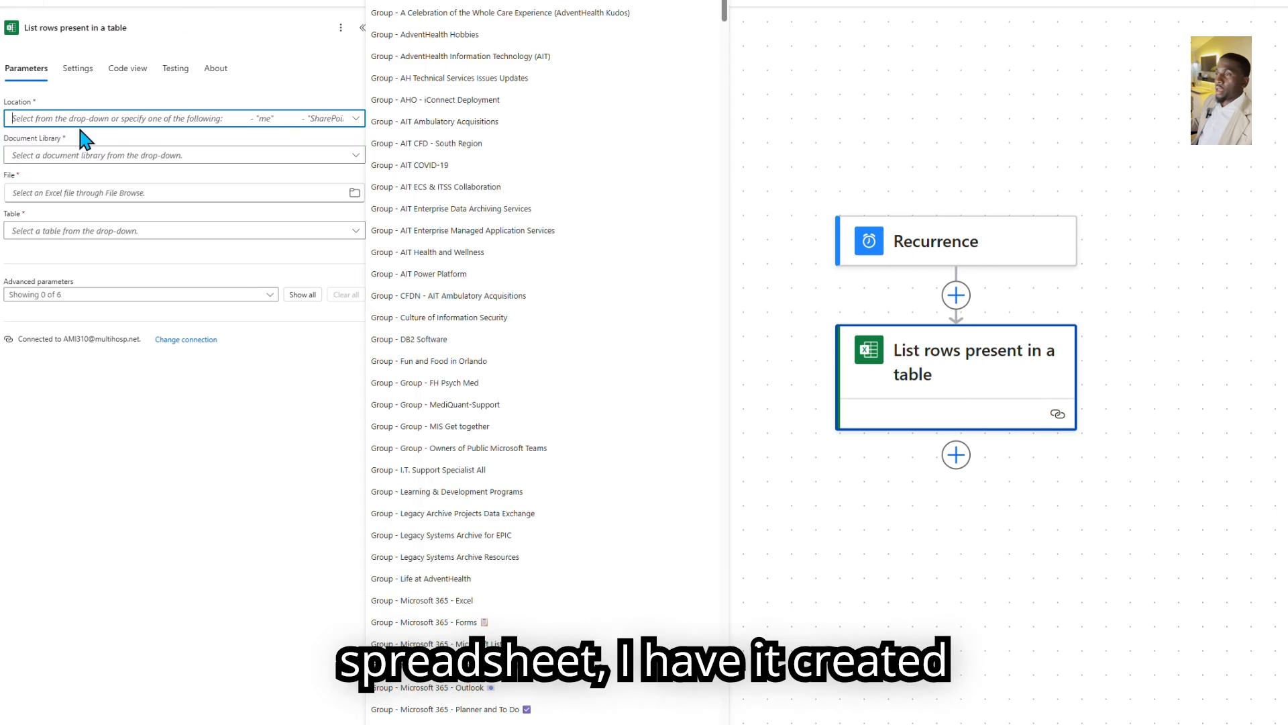
{"action": "left_click", "coordinate": [436, 1]}
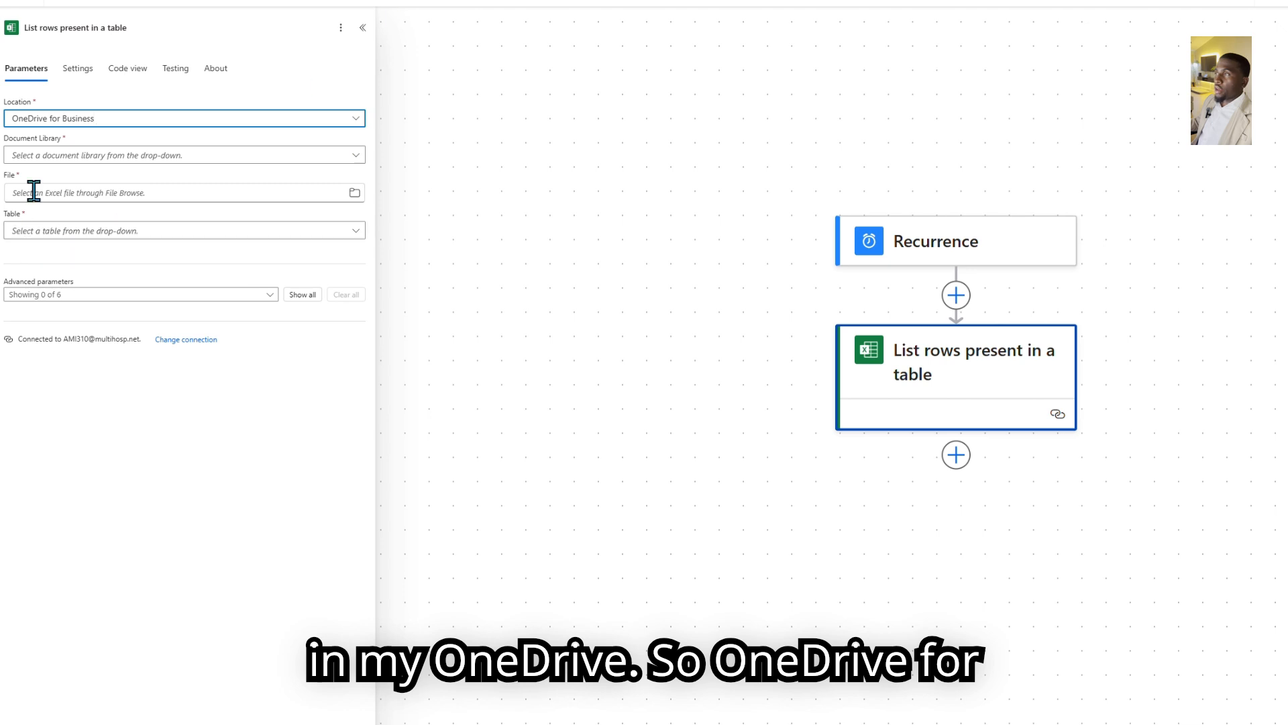
{"action": "left_click", "coordinate": [58, 166]}
{"action": "left_click", "coordinate": [58, 159]}
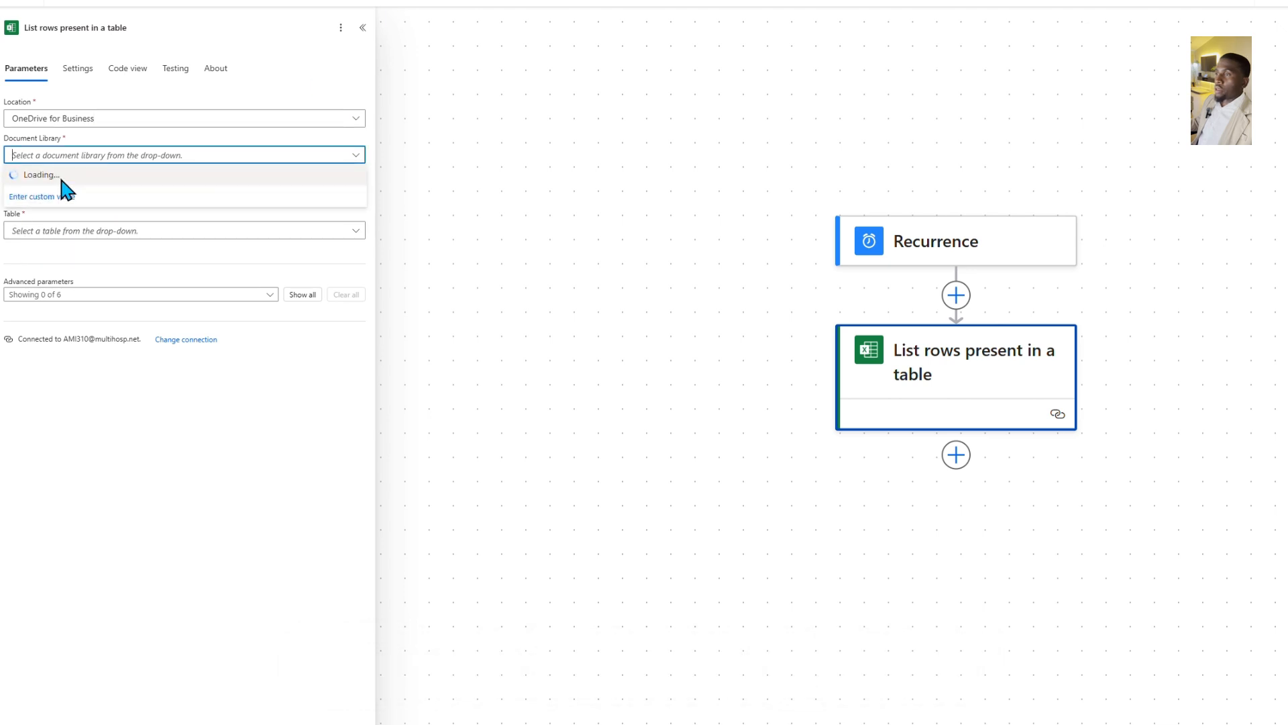
{"action": "left_click", "coordinate": [58, 173]}
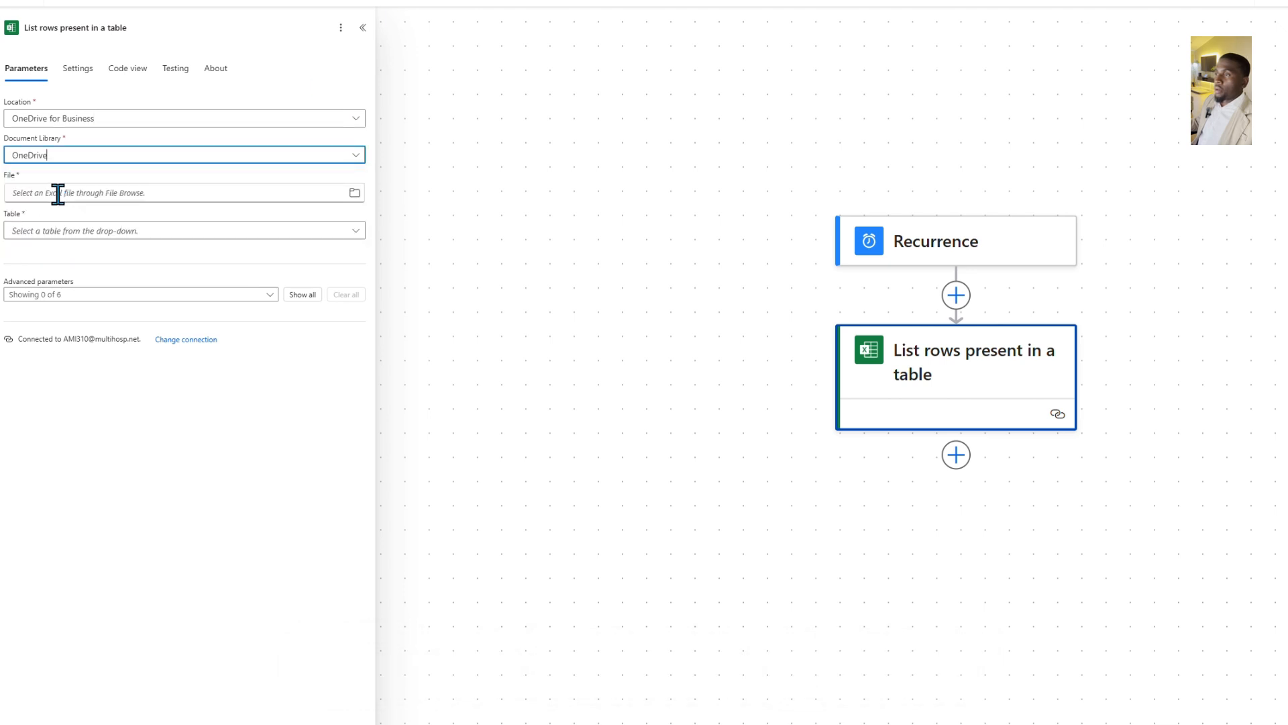
Choose the file Book.xlsx and its table Table1 as the source of the List rows action.
{"action": "left_click", "coordinate": [58, 192]}
{"action": "left_click", "coordinate": [354, 193]}
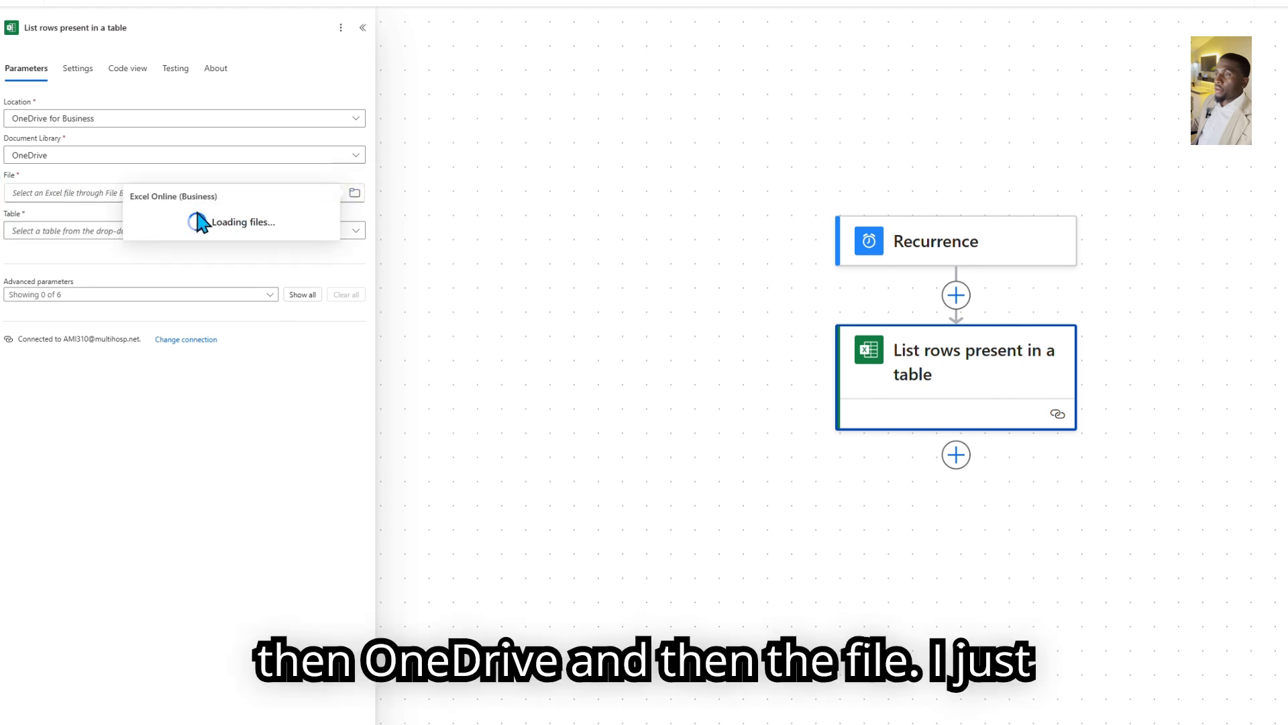
{"action": "scroll", "coordinate": [236, 281], "scroll_direction": "down", "scroll_amount": 10}
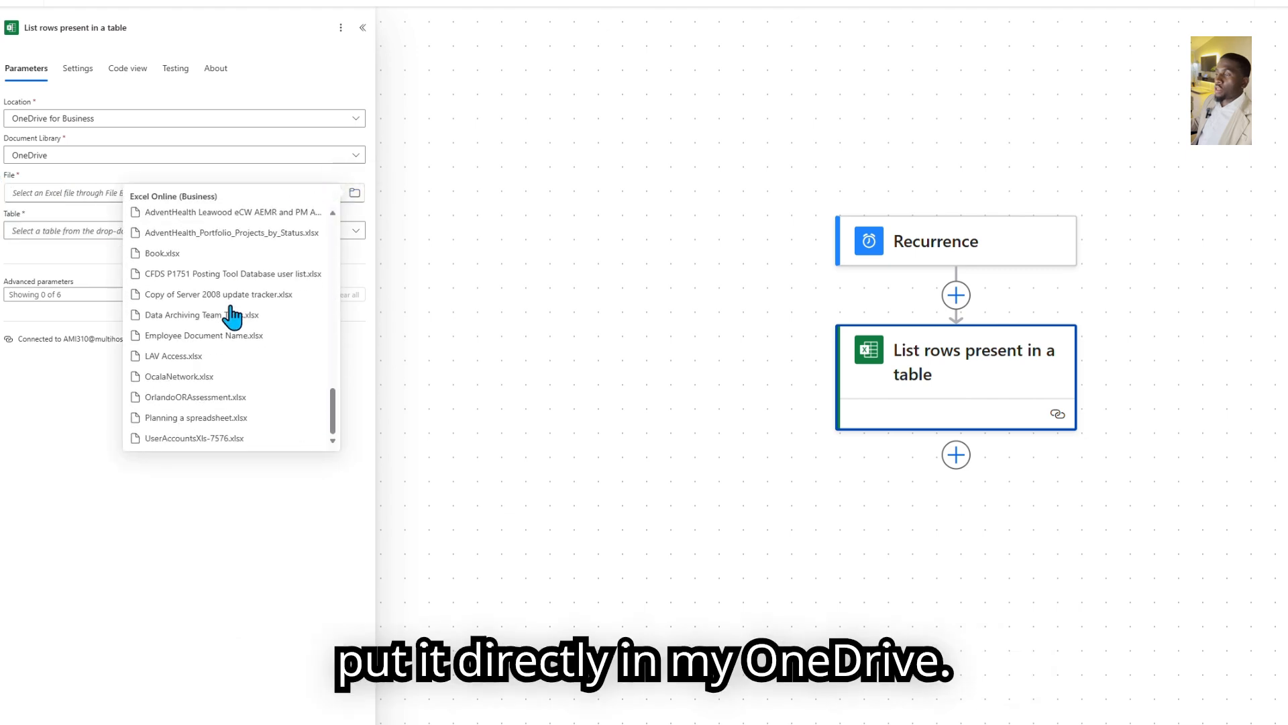
{"action": "scroll", "coordinate": [232, 316], "scroll_direction": "up", "scroll_amount": 3}
{"action": "left_click", "coordinate": [201, 316]}
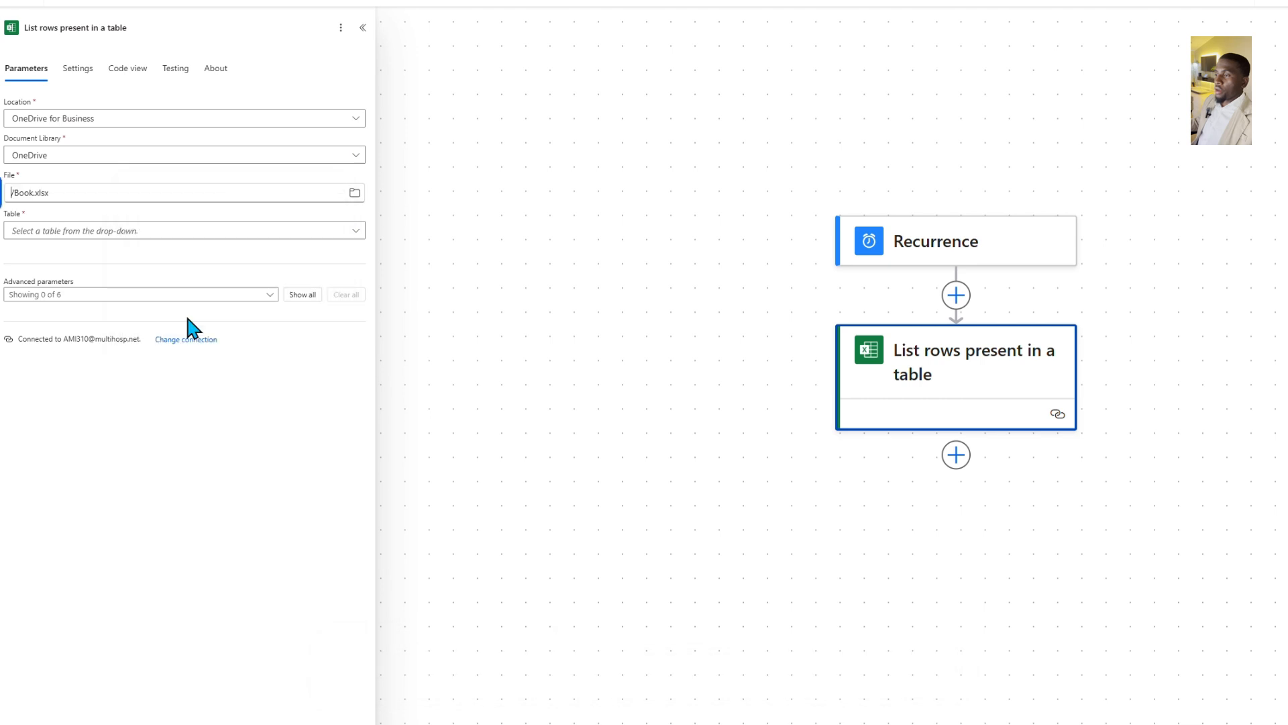
{"action": "left_click", "coordinate": [50, 235]}
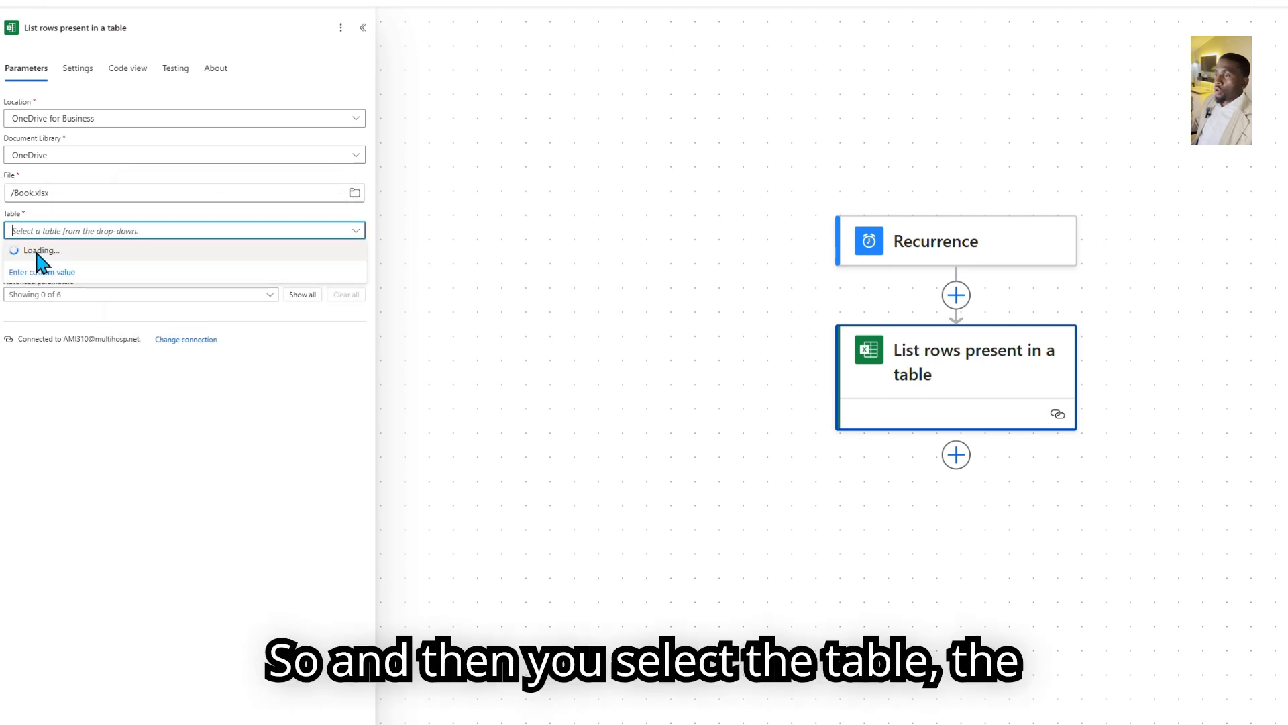
{"action": "left_click", "coordinate": [42, 250]}
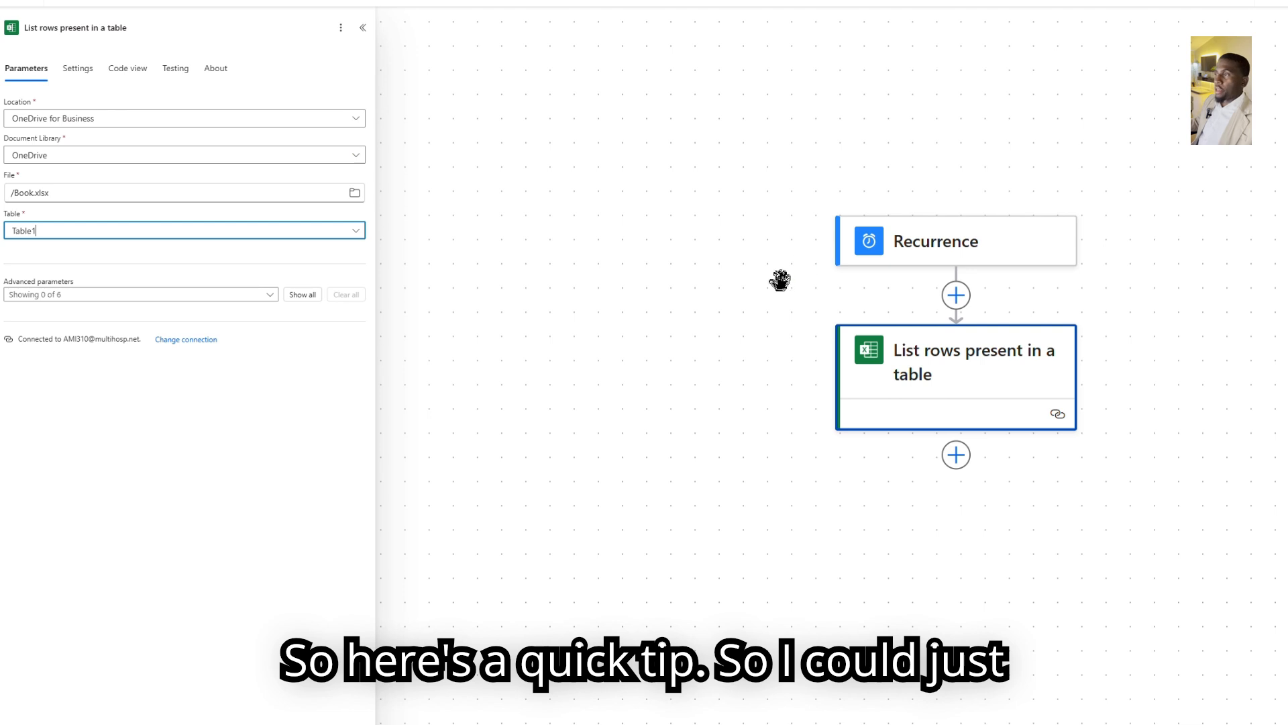
Switch to the Excel workbook and examine the records in the patient appointment table.
{"action": "scroll", "coordinate": [651, 291], "scroll_direction": "down", "scroll_amount": 3}
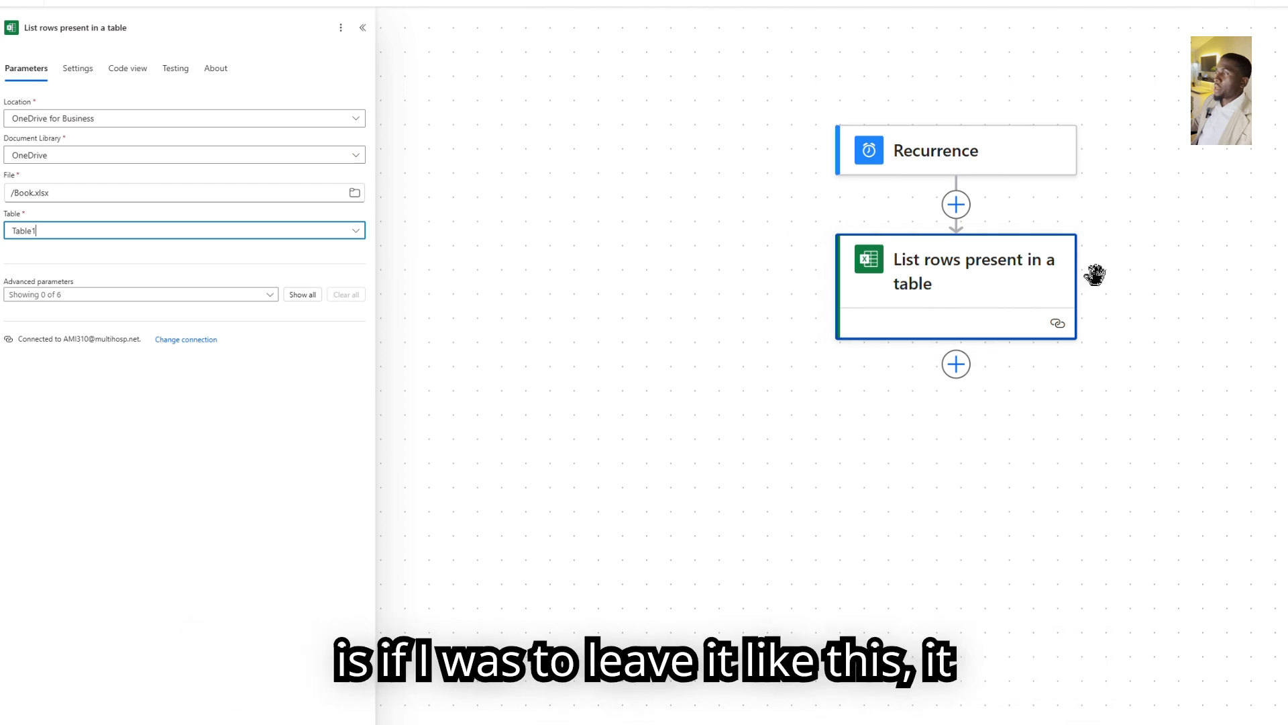
{"action": "left_click", "coordinate": [356, 1]}
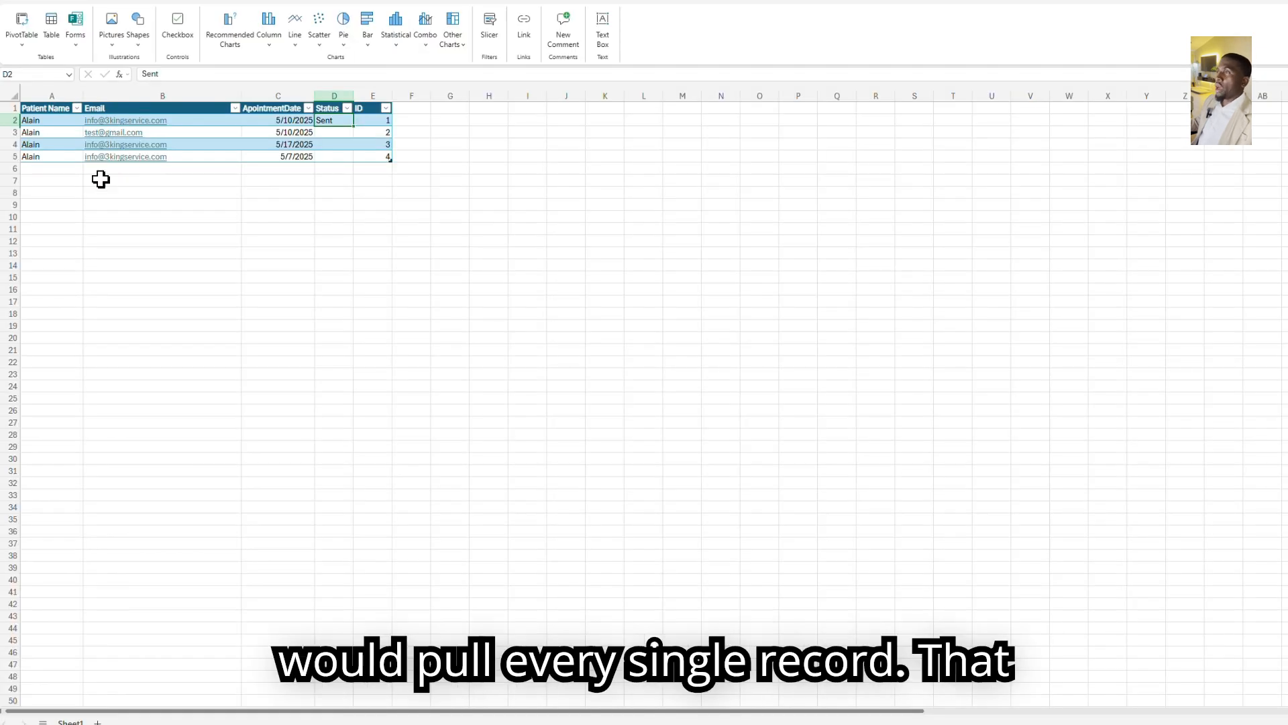
{"action": "scroll", "coordinate": [100, 178], "scroll_direction": "down", "scroll_amount": 20}
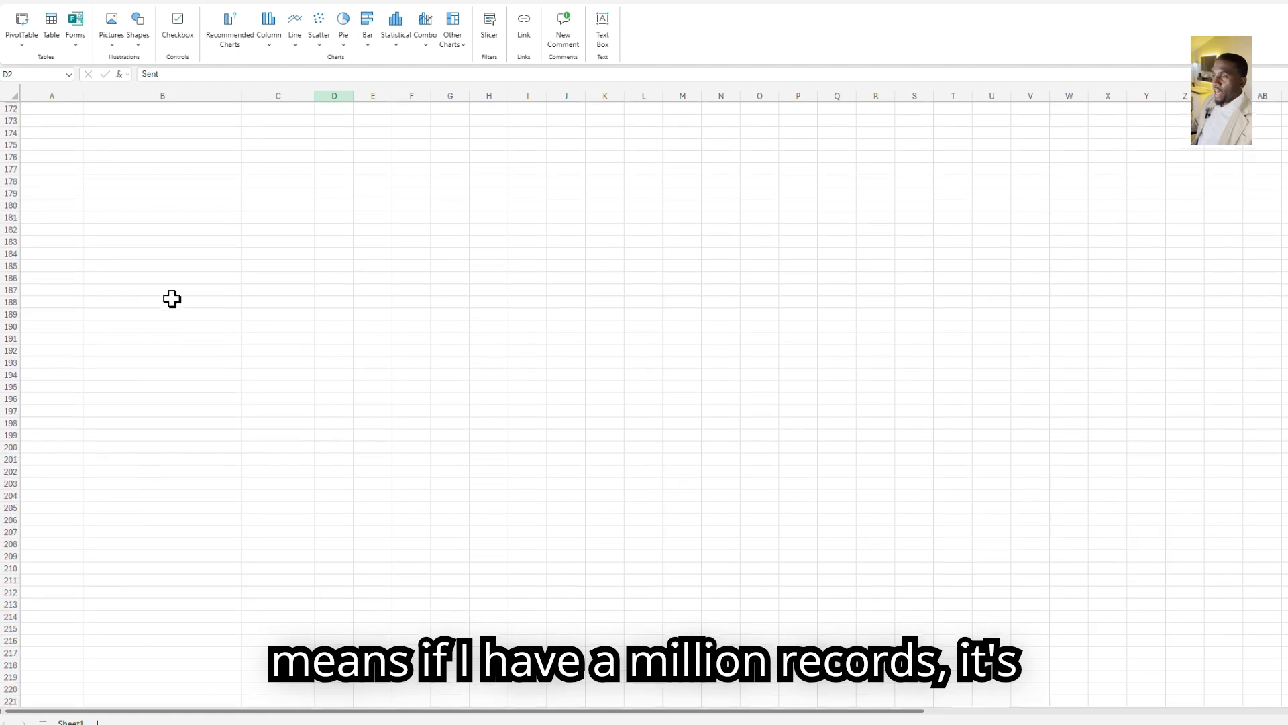
{"action": "scroll", "coordinate": [172, 299], "scroll_direction": "up", "scroll_amount": 20}
{"action": "scroll", "coordinate": [153, 249], "scroll_direction": "up", "scroll_amount": 1}
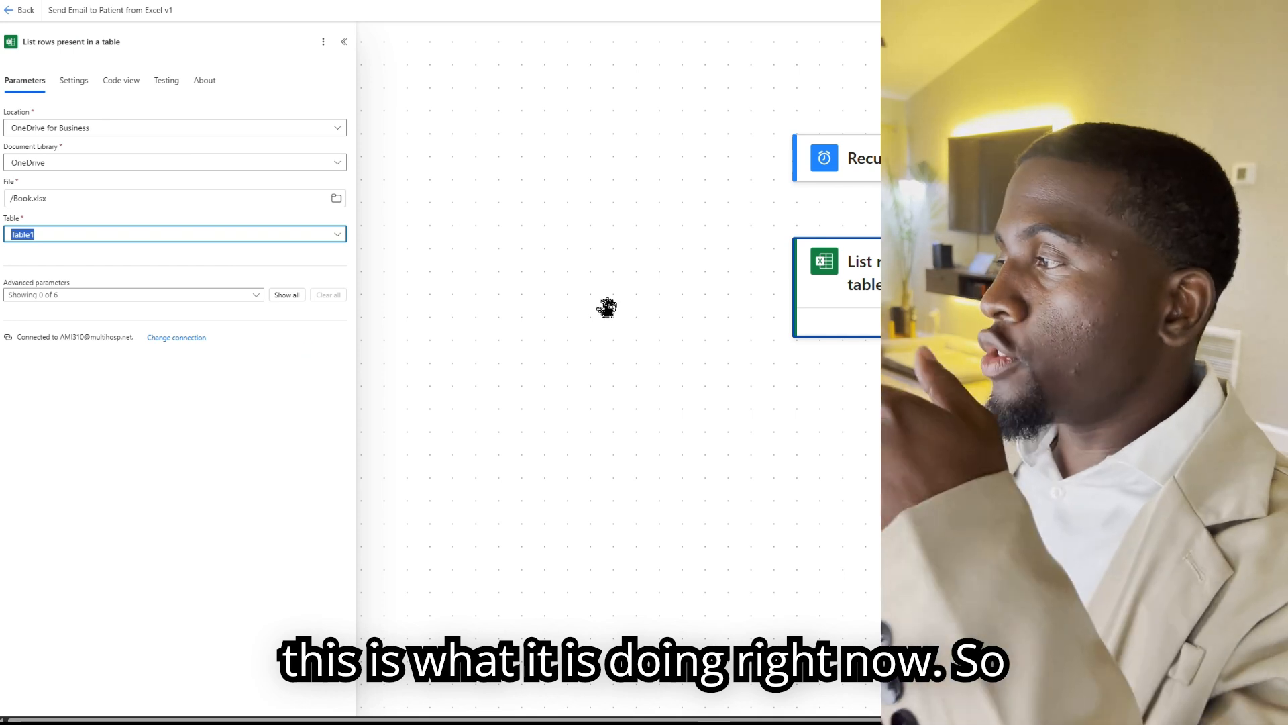
Back in the flow, add the Filter Query advanced parameter to the List rows action.
{"action": "left_click", "coordinate": [97, 296]}
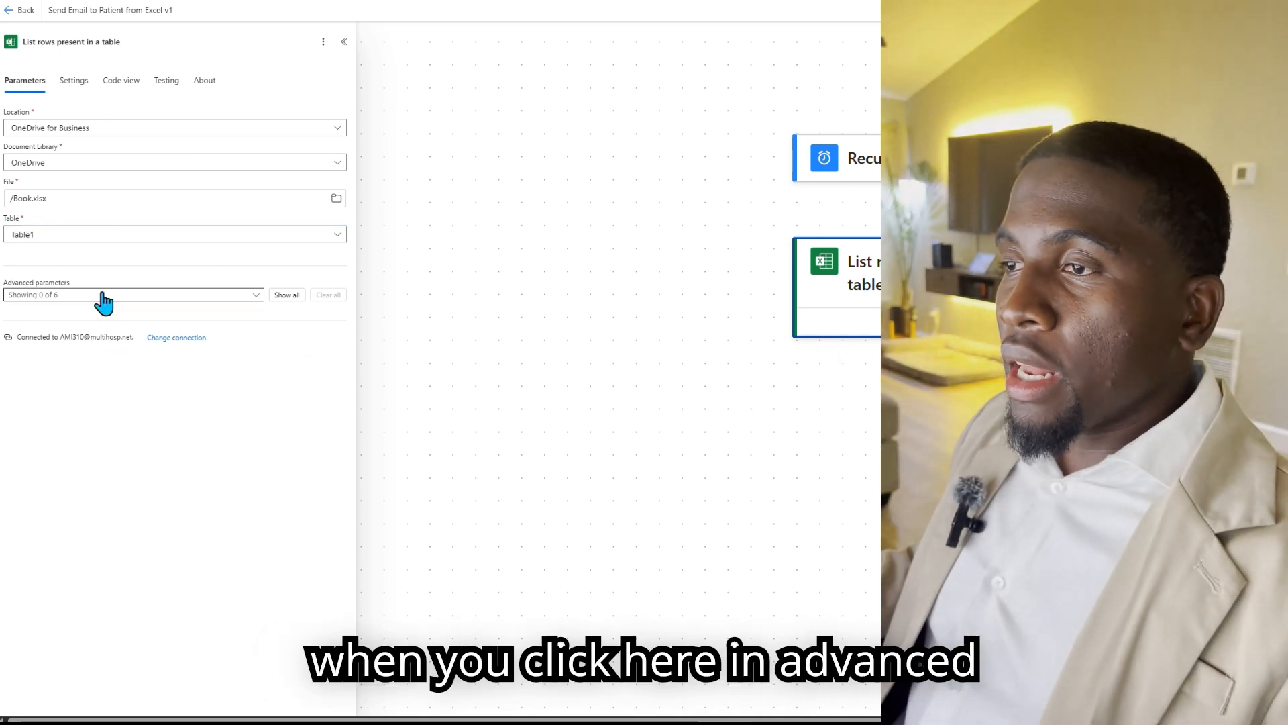
{"action": "left_click", "coordinate": [6, 298]}
{"action": "left_click_drag", "start_coordinate": [8, 282], "coordinate": [45, 283]}
{"action": "left_click", "coordinate": [51, 296]}
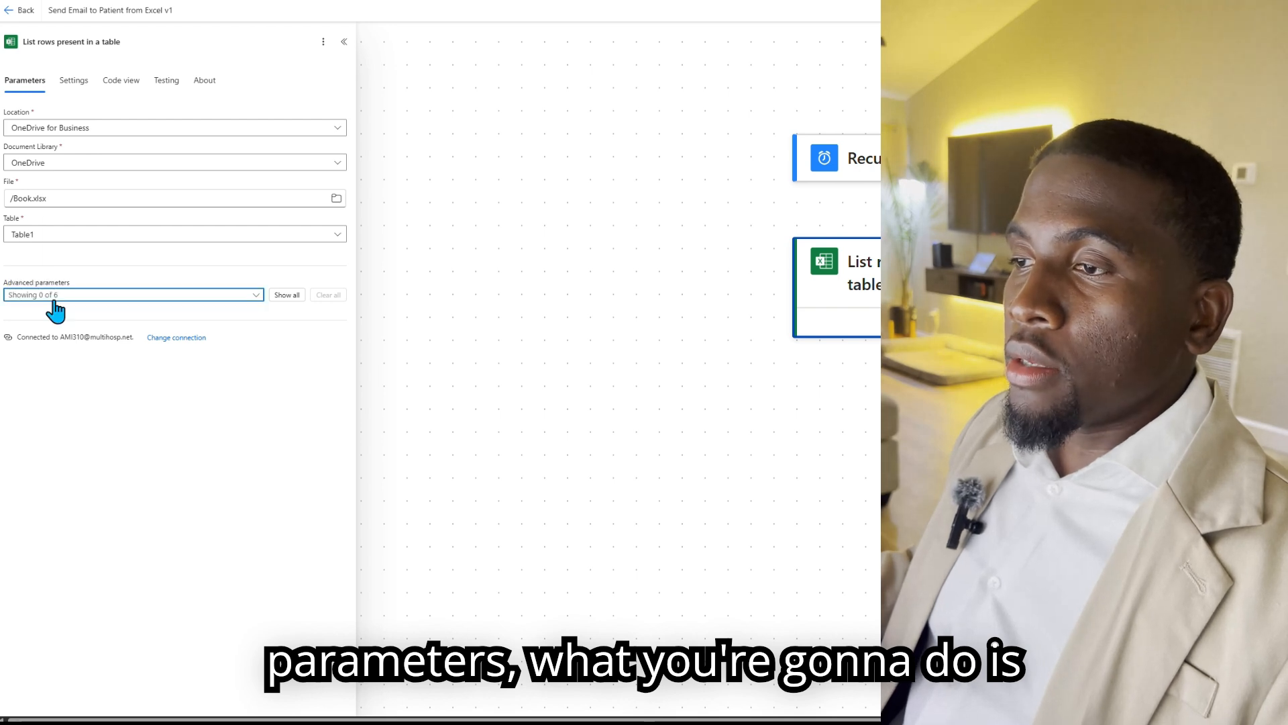
{"action": "left_click", "coordinate": [40, 341]}
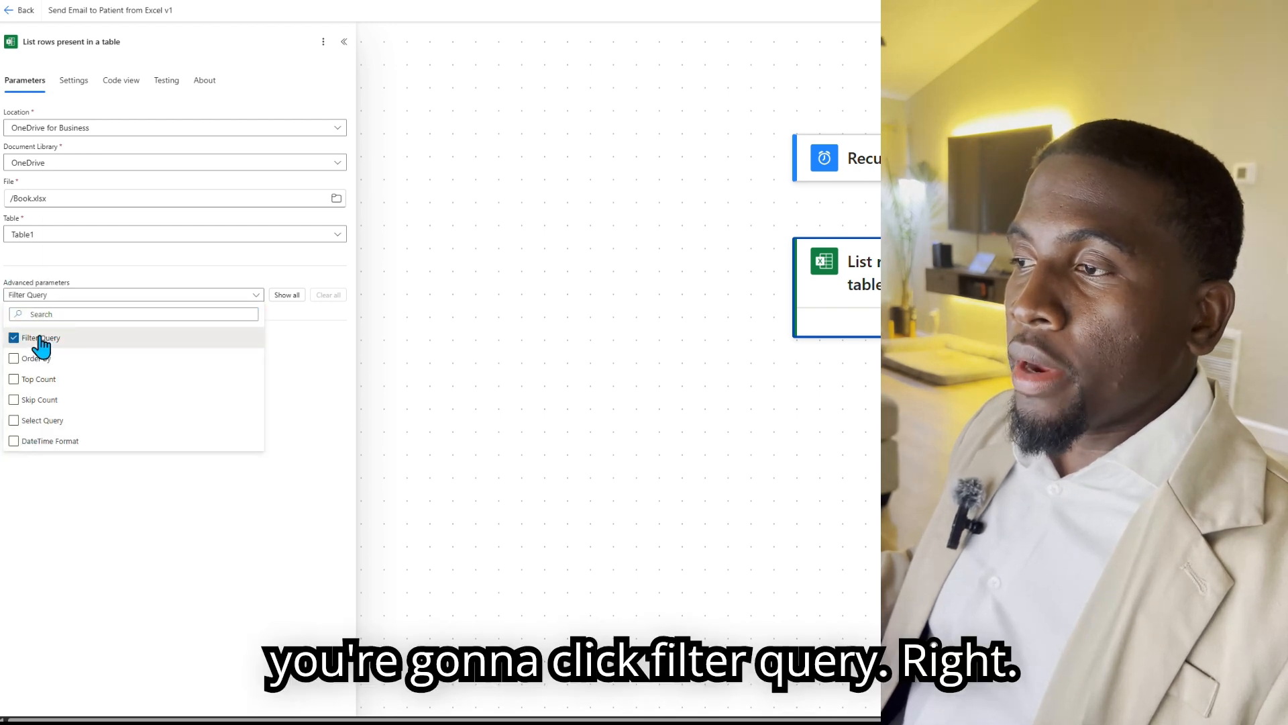
{"action": "left_click", "coordinate": [268, 336]}
Set the List rows filter query to Status ne 'Sent' and save the flow.
{"action": "left_click", "coordinate": [78, 338]}
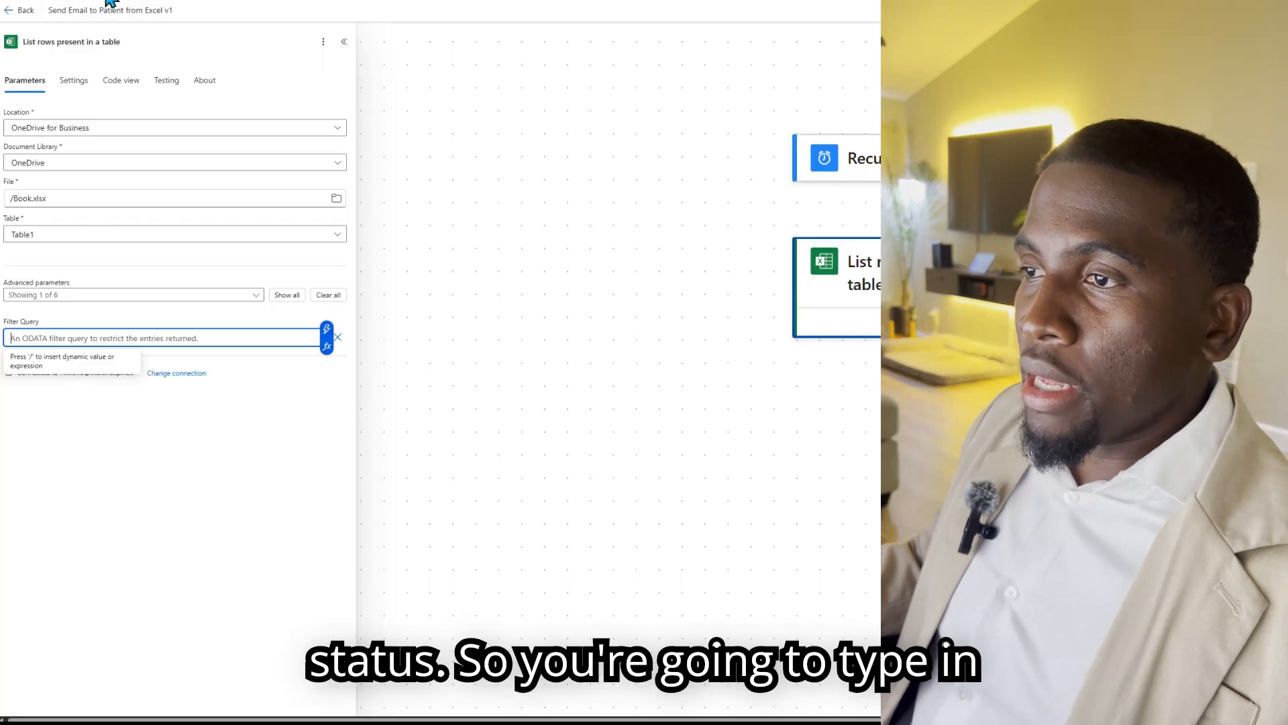
{"action": "type", "text": "Status n"}
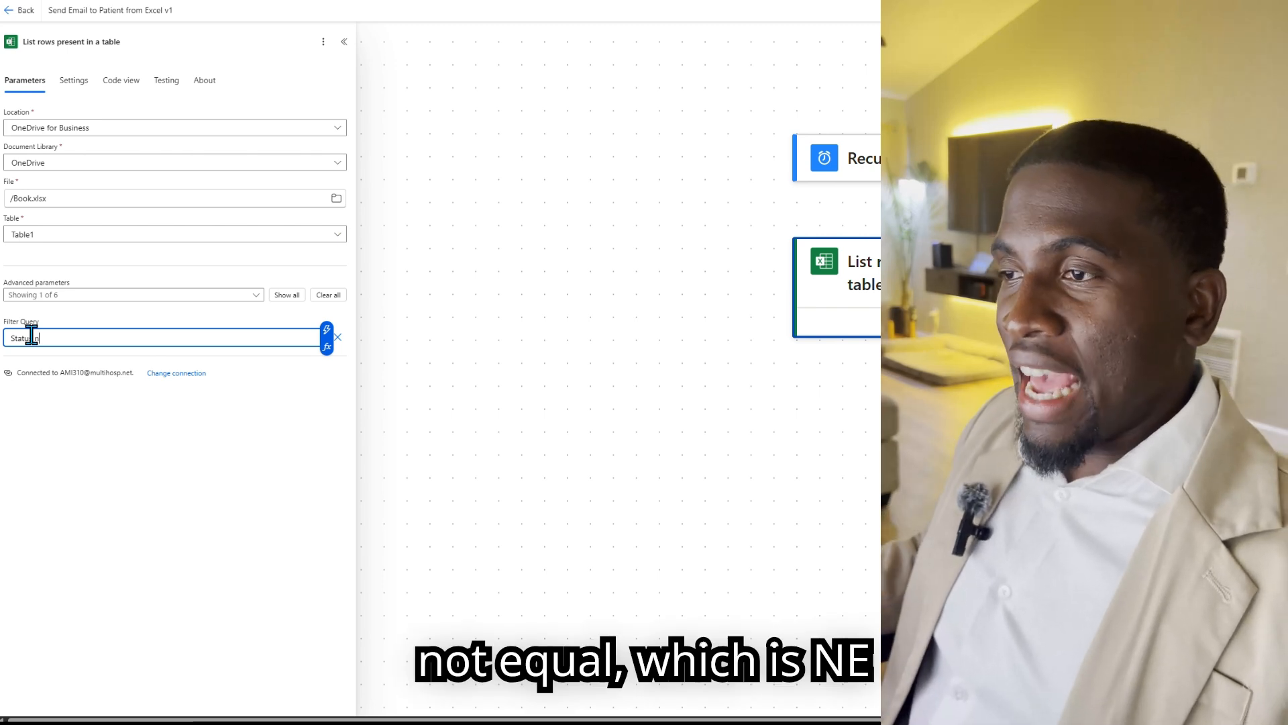
{"action": "type", "text": "e "}
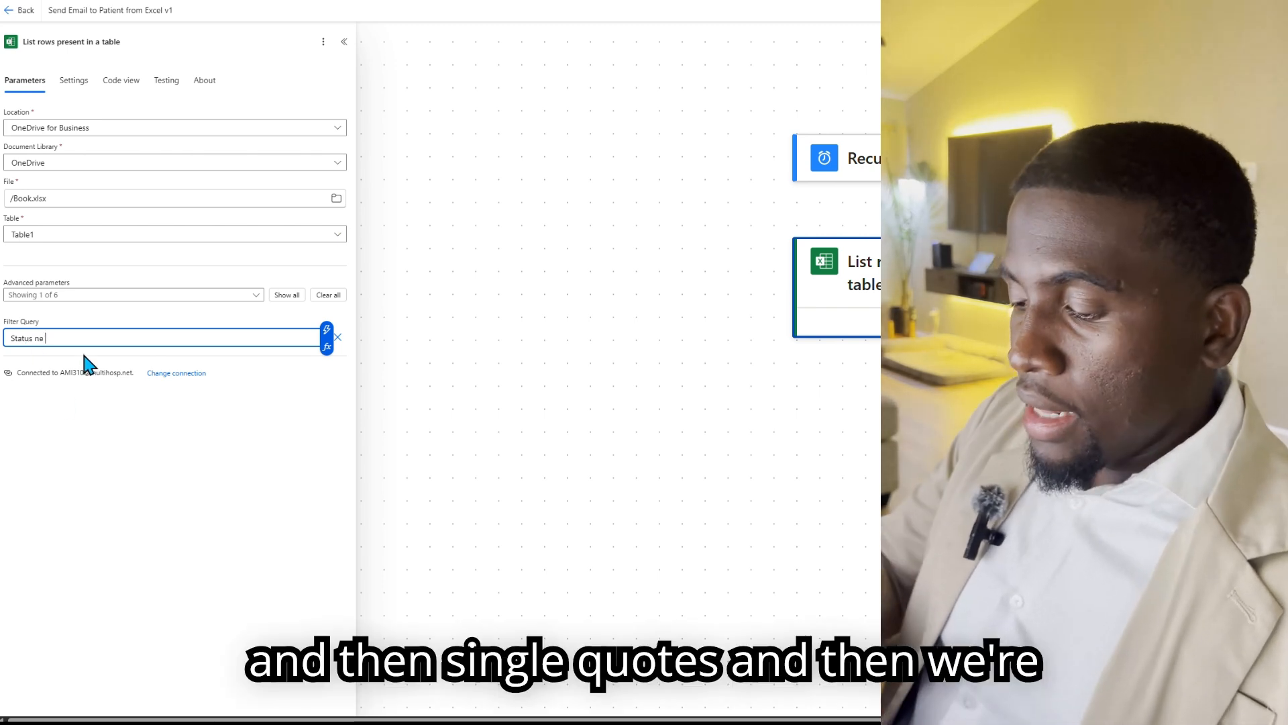
{"action": "type", "text": "'"}
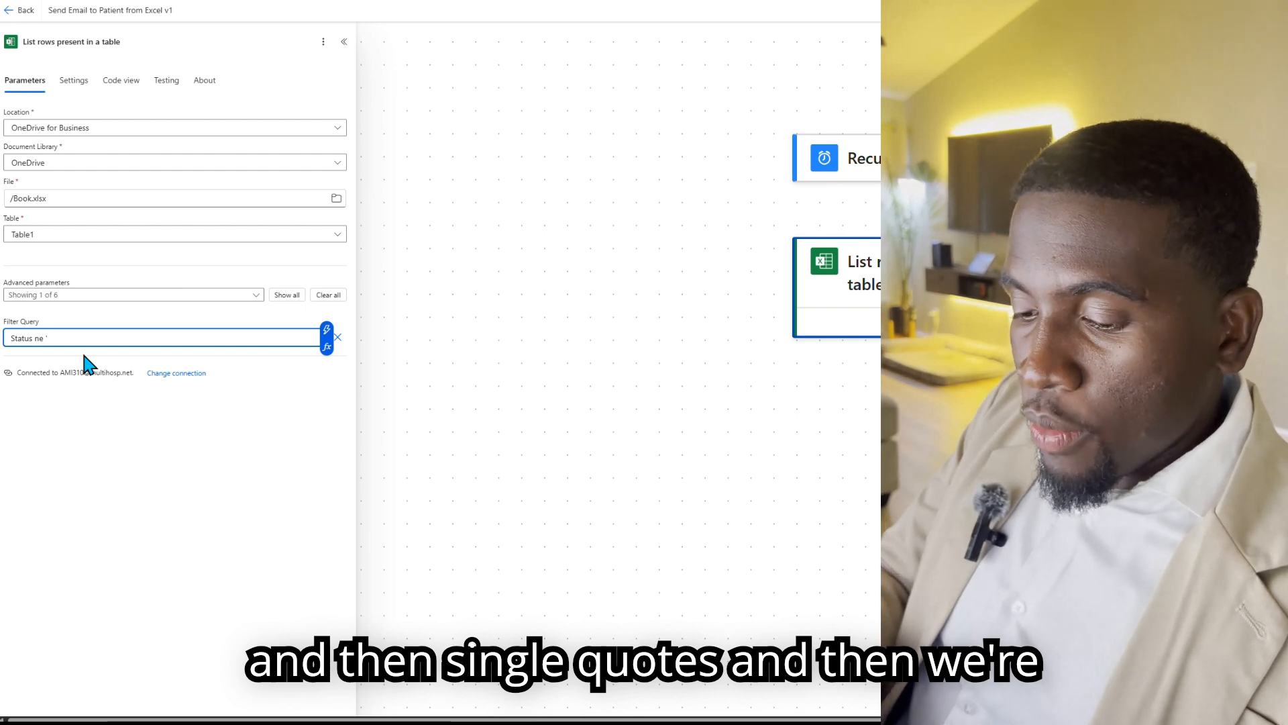
{"action": "type", "text": "Sent'"}
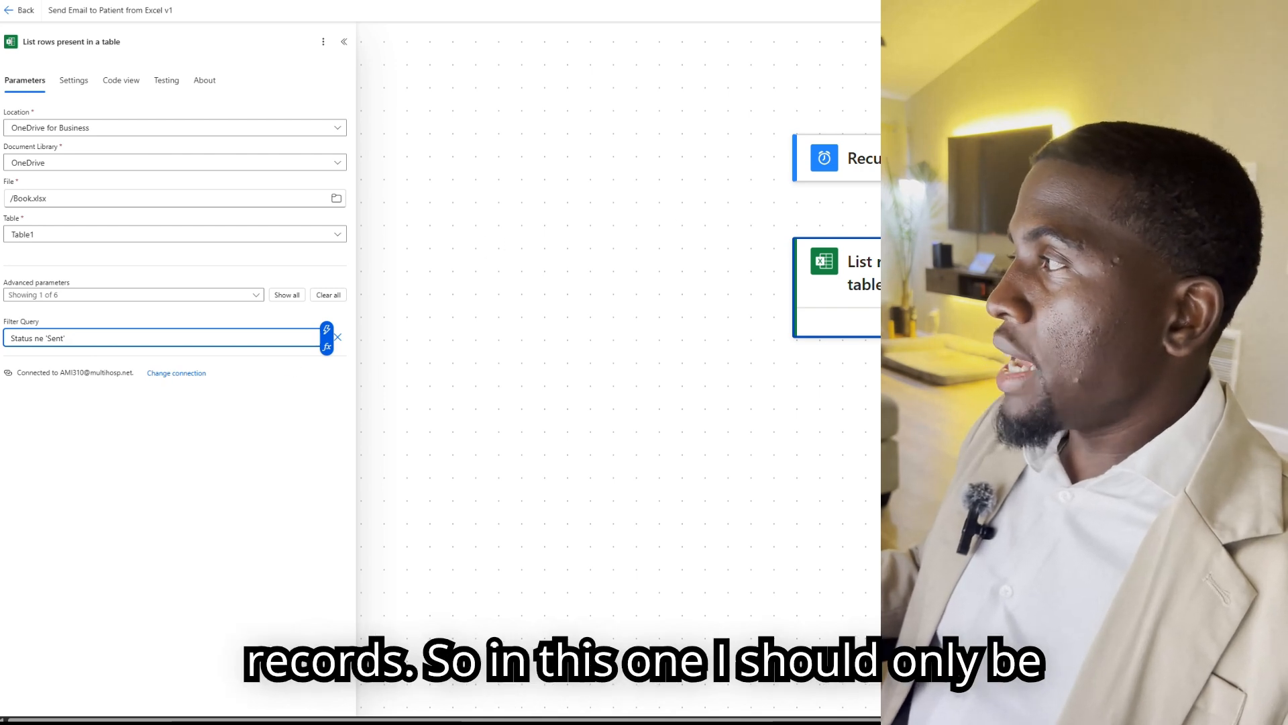
{"action": "key", "text": "ctrl+s"}
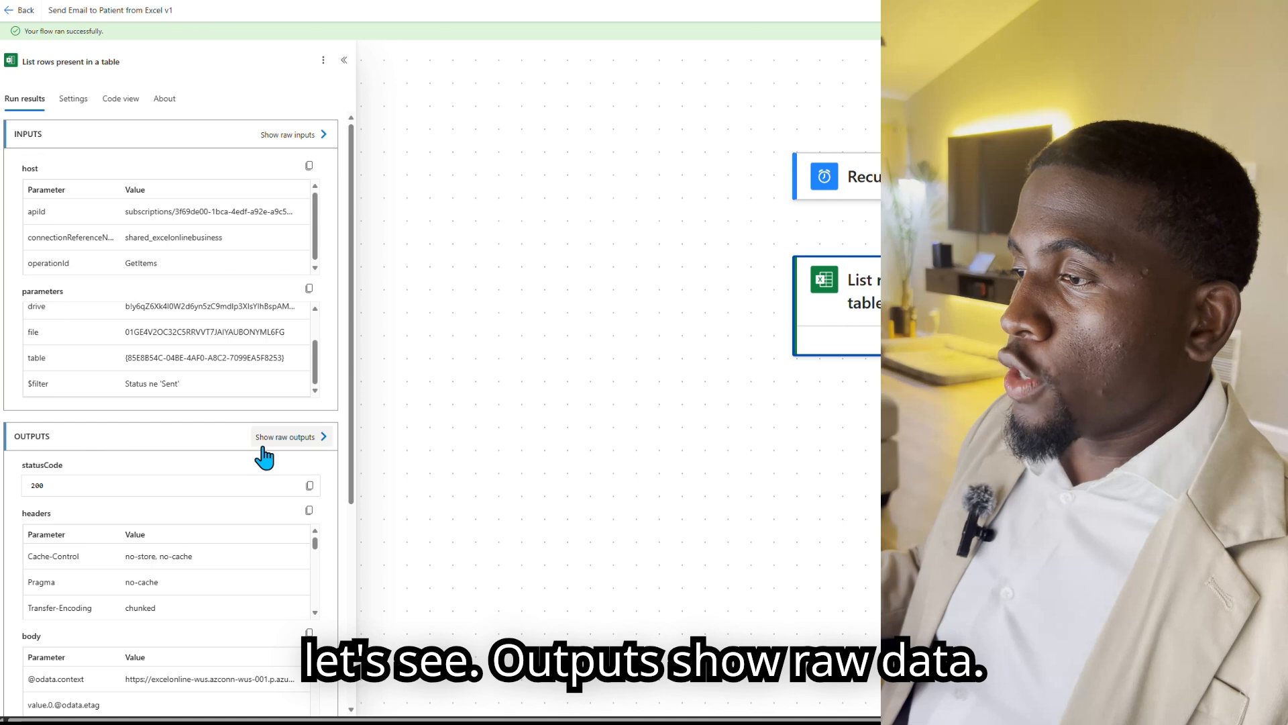
Compare the record IDs in the List rows action's raw outputs with the rows in the Excel table, and return to the flow editor.
{"action": "left_click", "coordinate": [294, 440]}
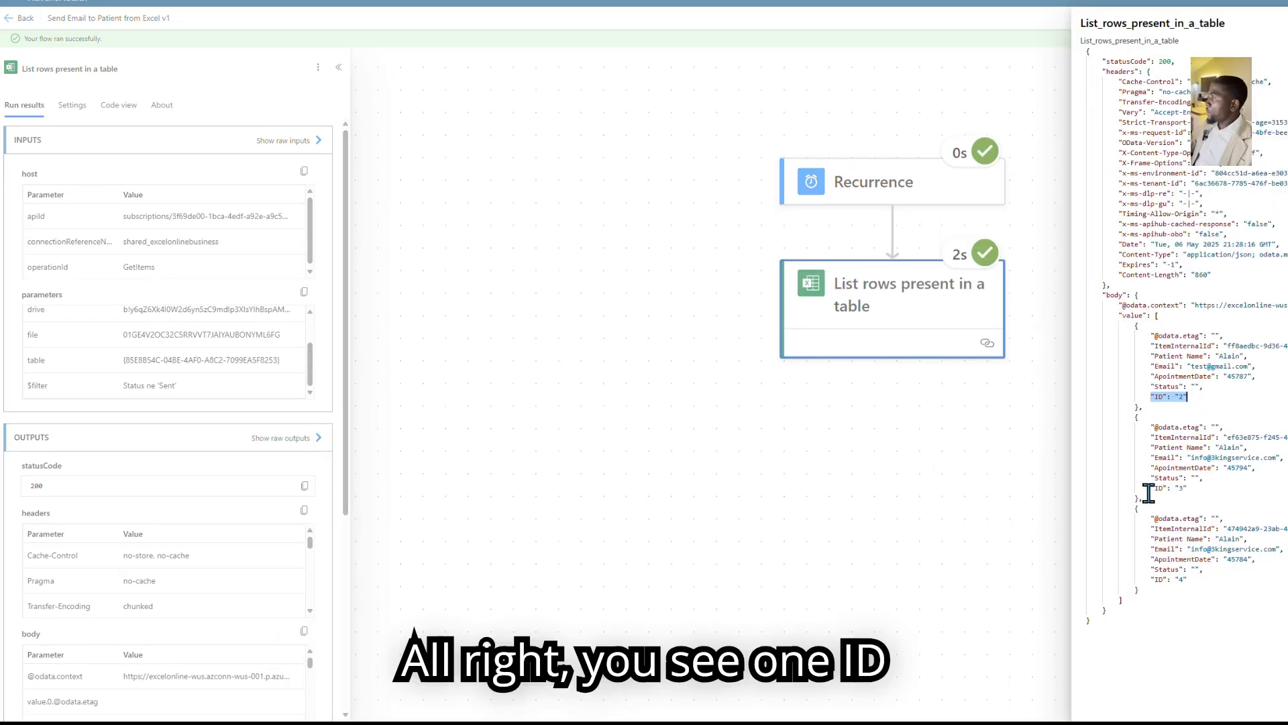
{"action": "left_click_drag", "start_coordinate": [1149, 488], "coordinate": [1188, 488]}
{"action": "left_click_drag", "start_coordinate": [1164, 579], "coordinate": [1188, 579]}
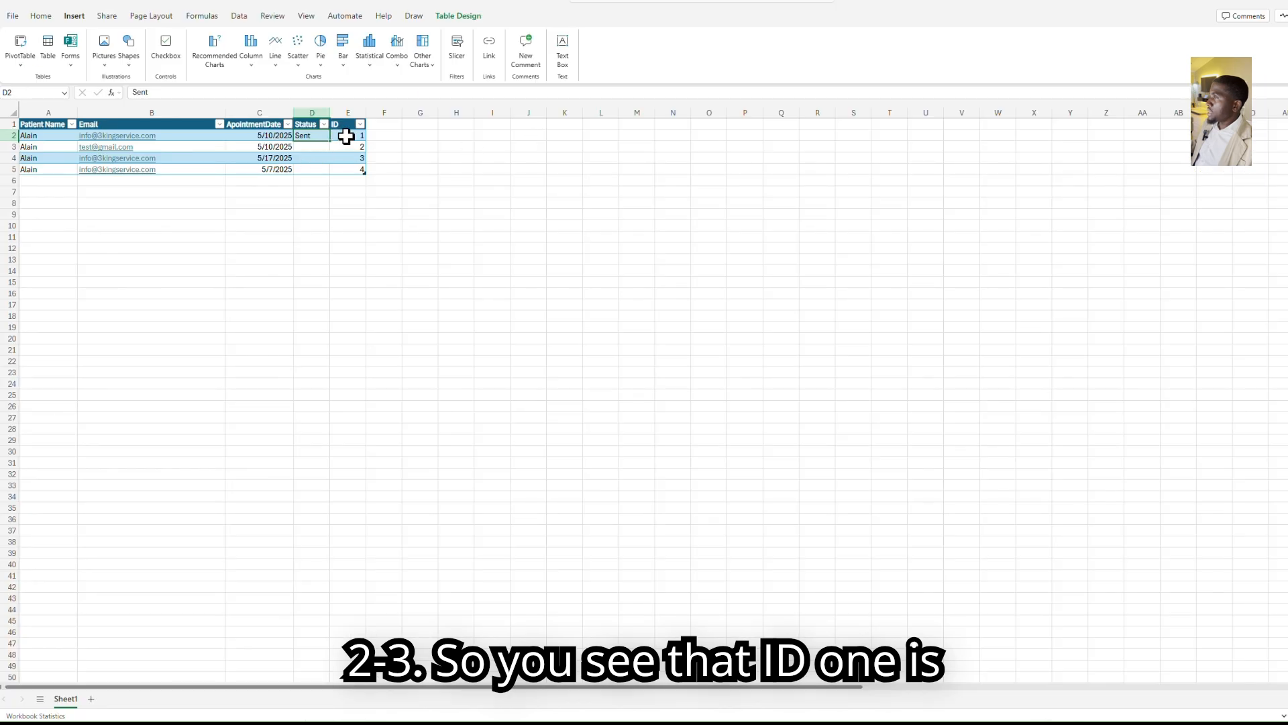
{"action": "mouse_move", "coordinate": [346, 136]}
{"action": "left_mouse_down"}
{"action": "mouse_move", "coordinate": [362, 135]}
{"action": "mouse_move", "coordinate": [127, 138]}
{"action": "mouse_move", "coordinate": [323, 139]}
{"action": "left_mouse_up"}
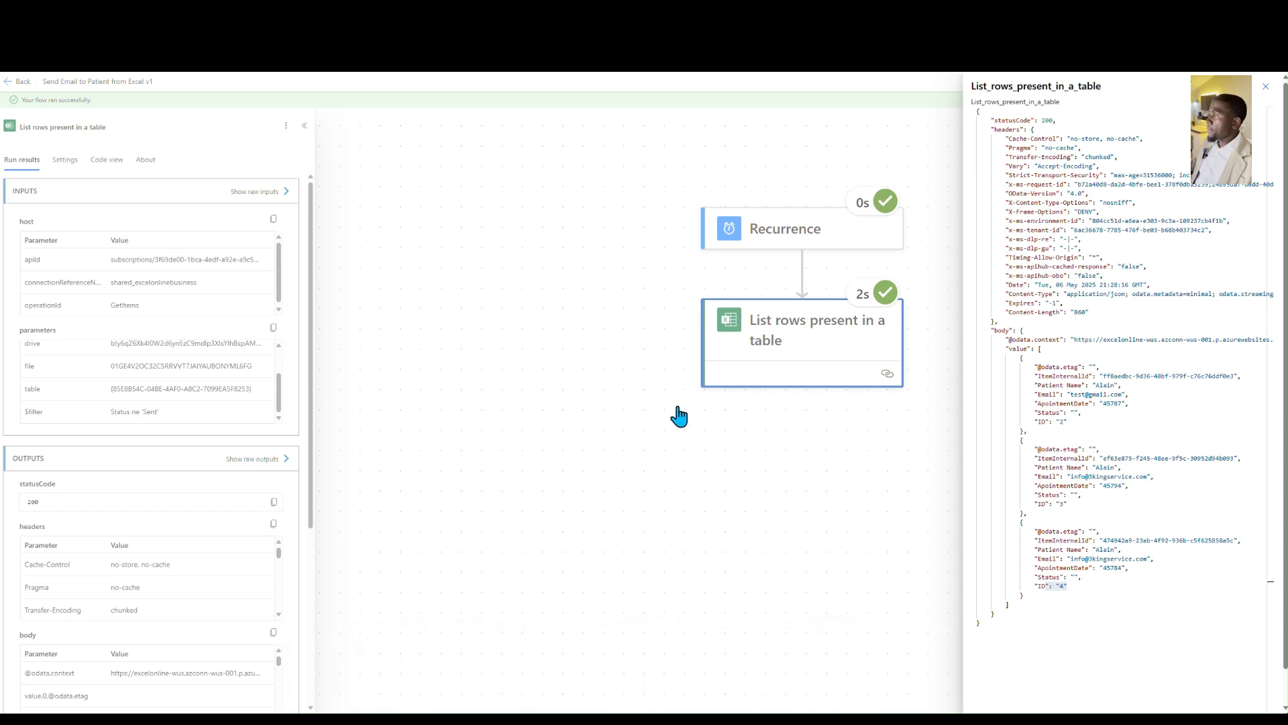
{"action": "left_click", "coordinate": [609, 320]}
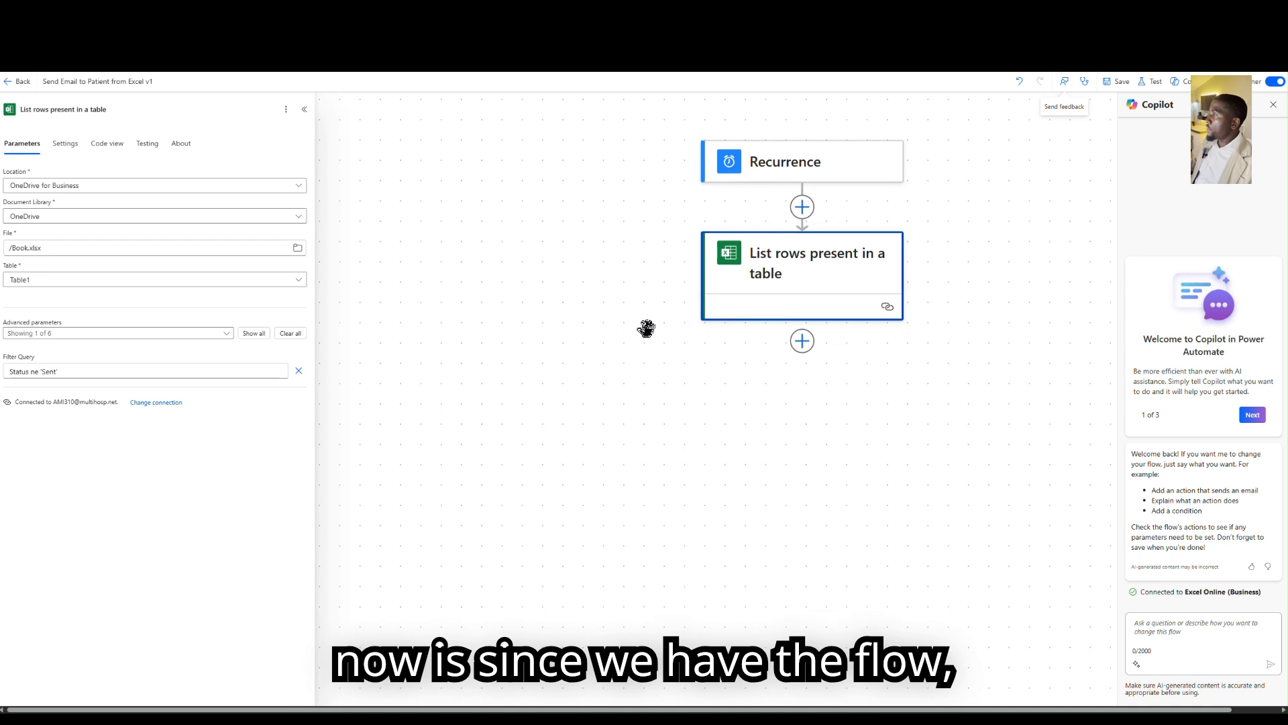
{"action": "scroll", "coordinate": [639, 324], "scroll_direction": "down", "scroll_amount": 1}
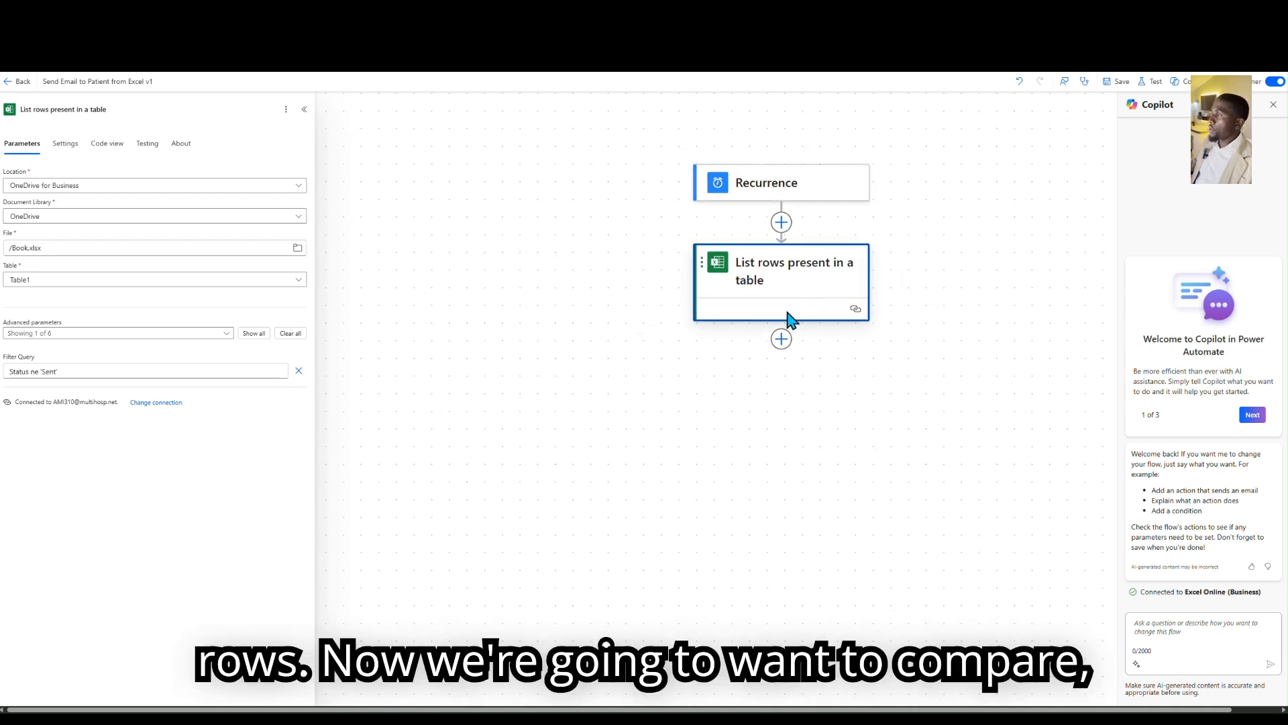
Start adding an action after List rows, and check the last record's appointment date in the Excel workbook.
{"action": "left_click", "coordinate": [781, 338]}
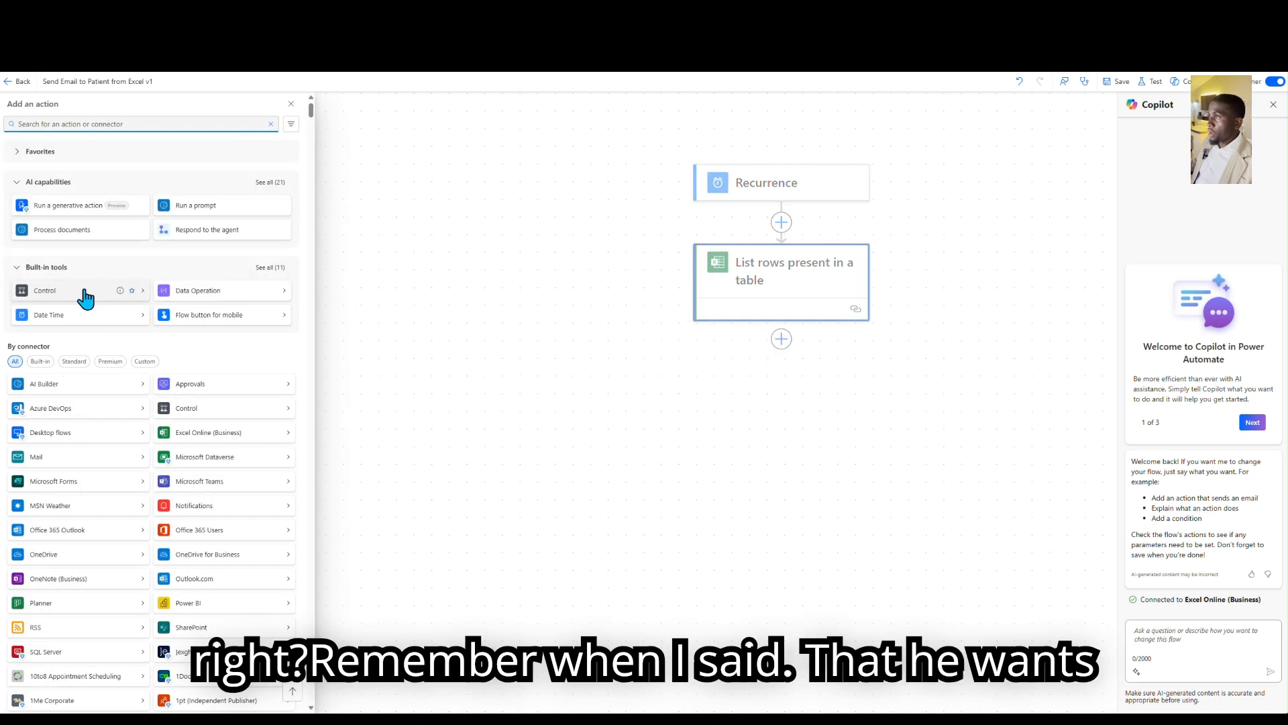
{"action": "left_click", "coordinate": [248, 12]}
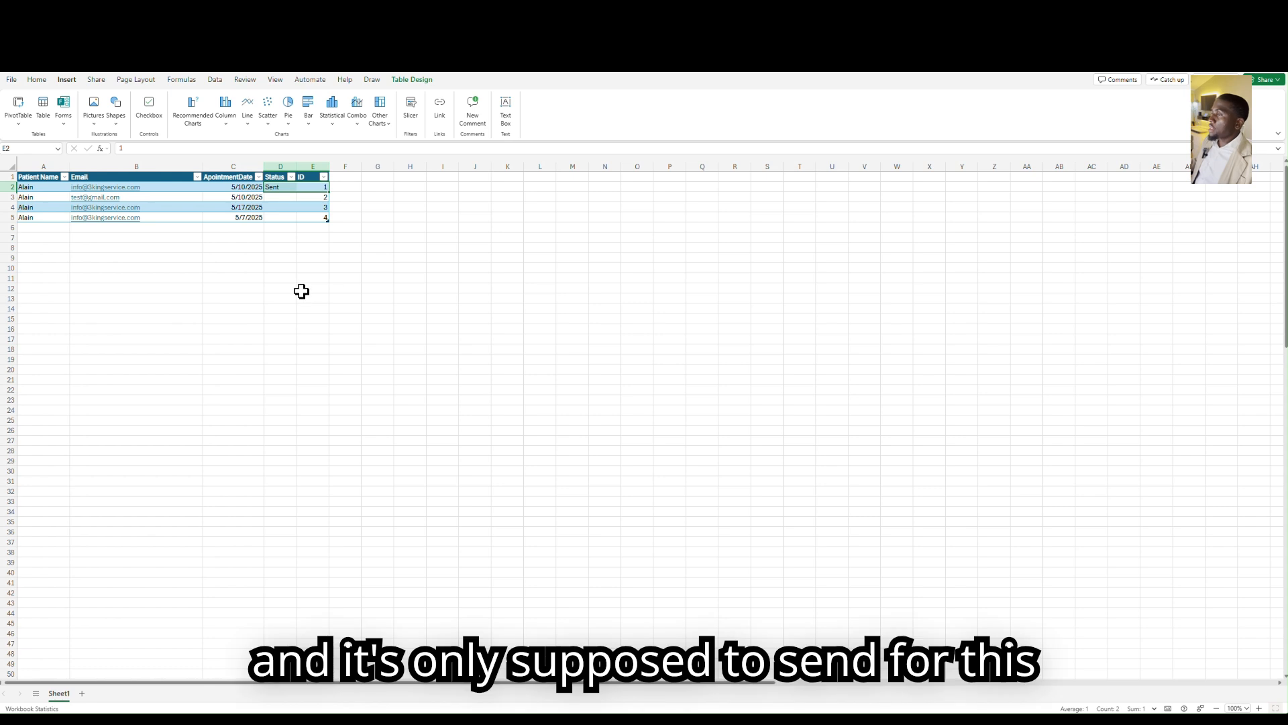
{"action": "left_click", "coordinate": [227, 217]}
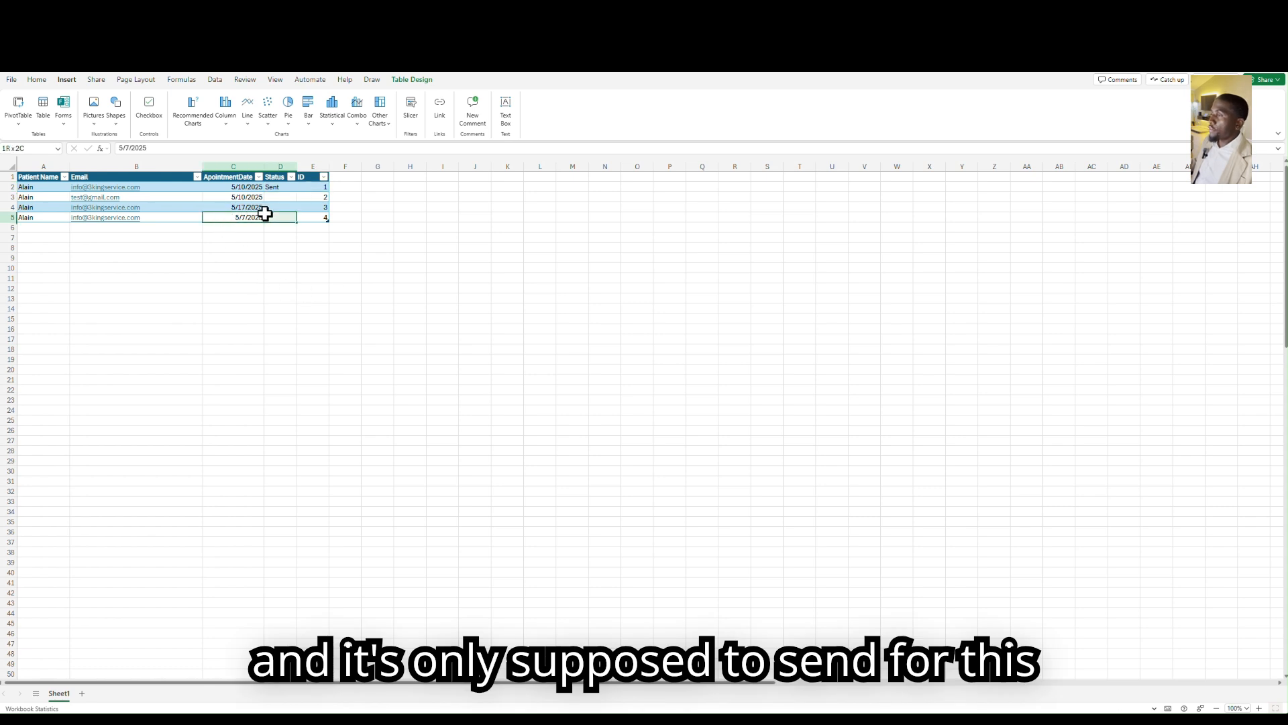
{"action": "mouse_move", "coordinate": [228, 219]}
{"action": "left_mouse_down"}
{"action": "mouse_move", "coordinate": [247, 215]}
{"action": "mouse_move", "coordinate": [250, 231]}
{"action": "mouse_move", "coordinate": [251, 215]}
{"action": "left_mouse_up"}
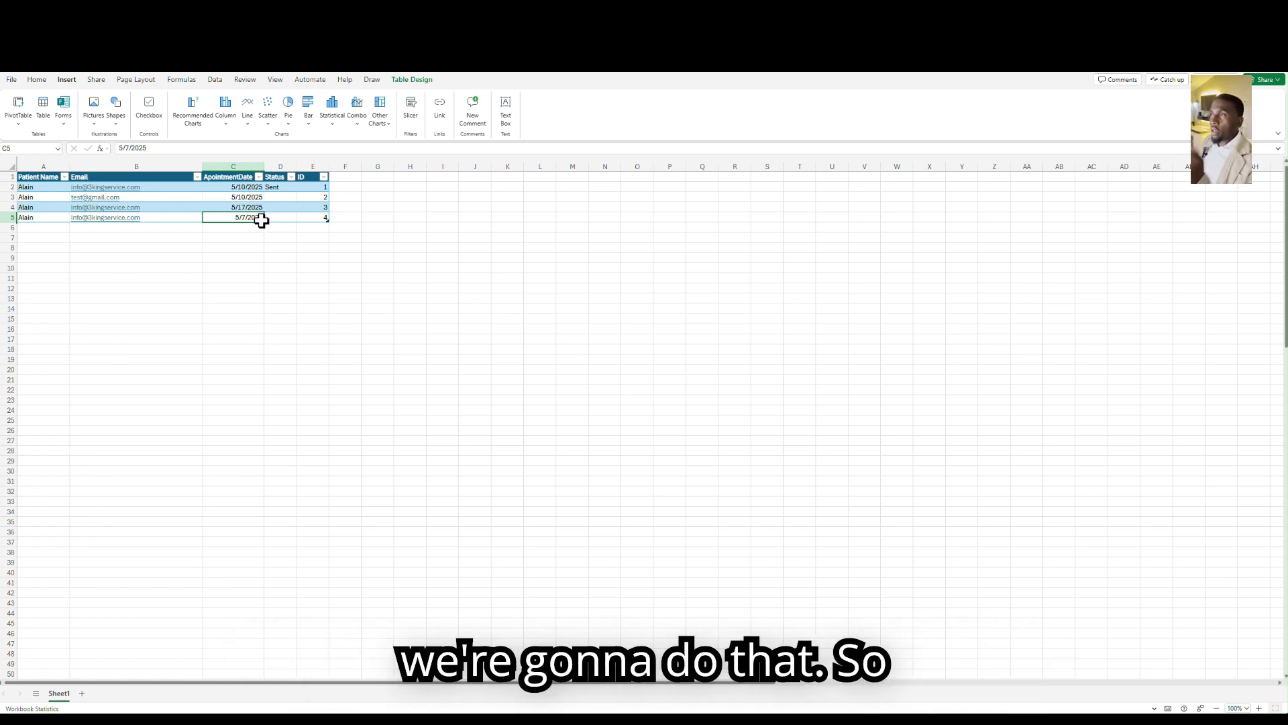
Back in the flow, add a Condition control after the List rows action.
{"action": "left_click", "coordinate": [149, 14]}
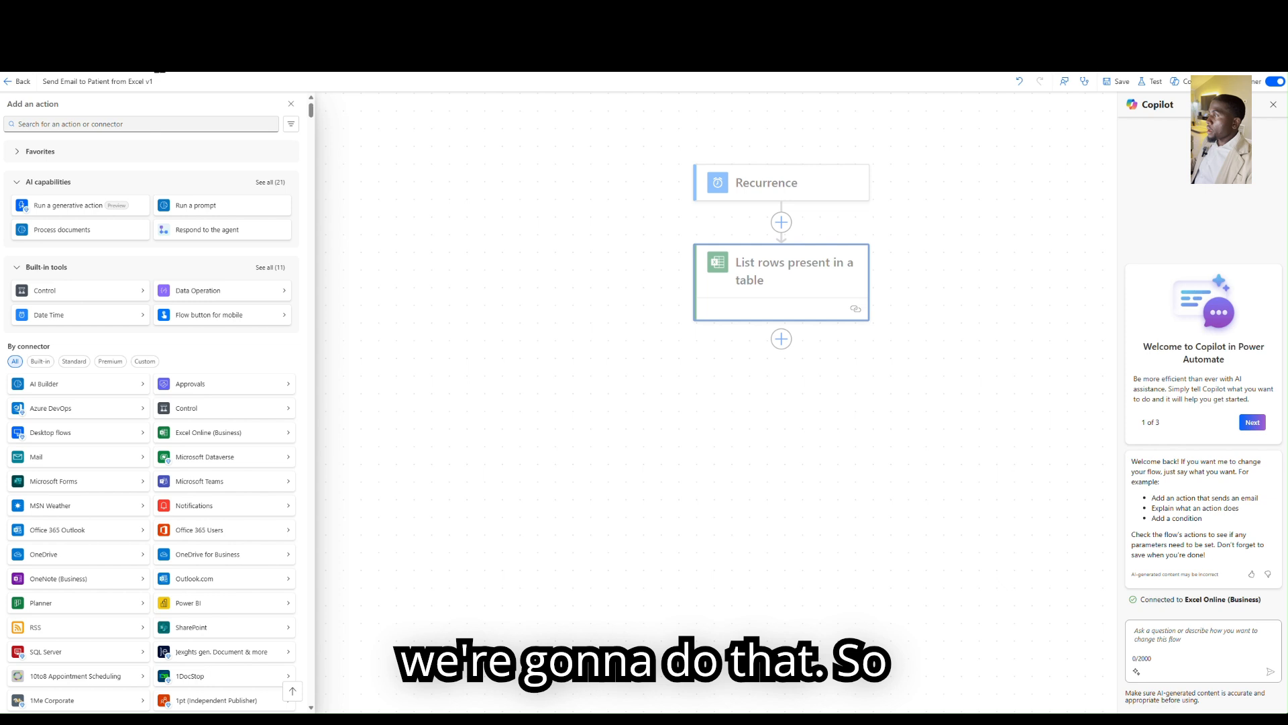
{"action": "left_click", "coordinate": [89, 293]}
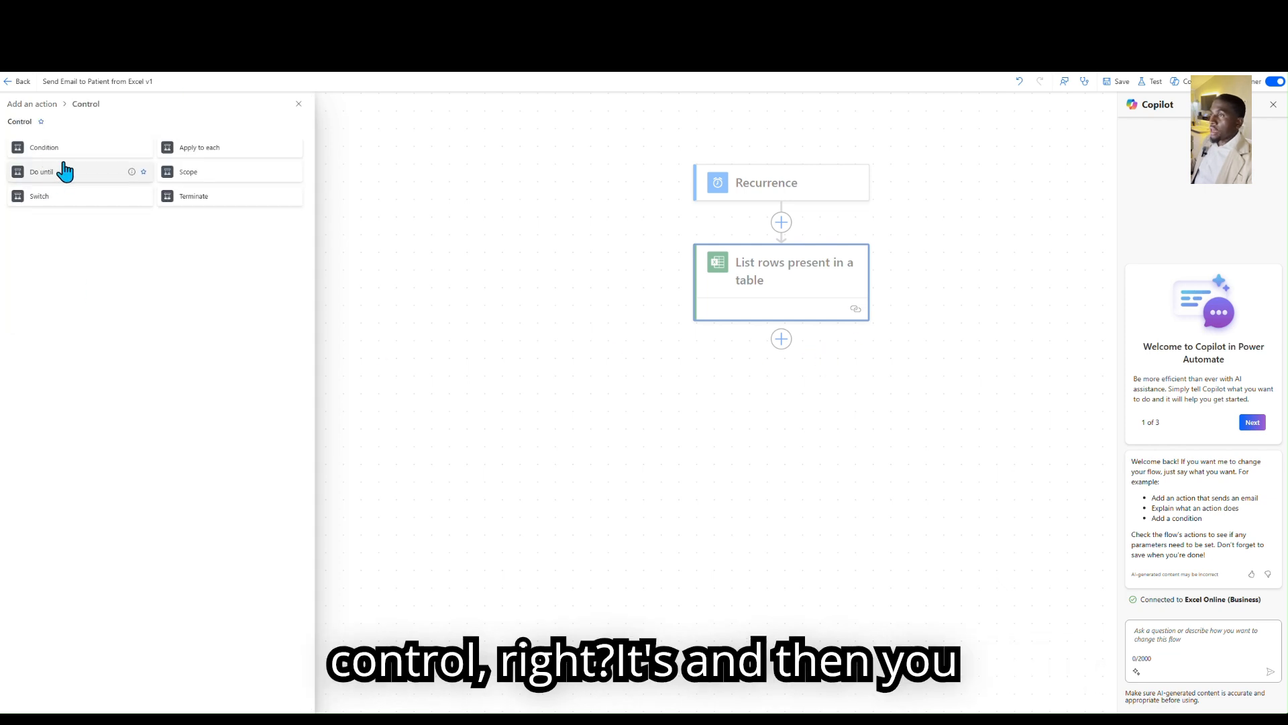
{"action": "left_click", "coordinate": [42, 148]}
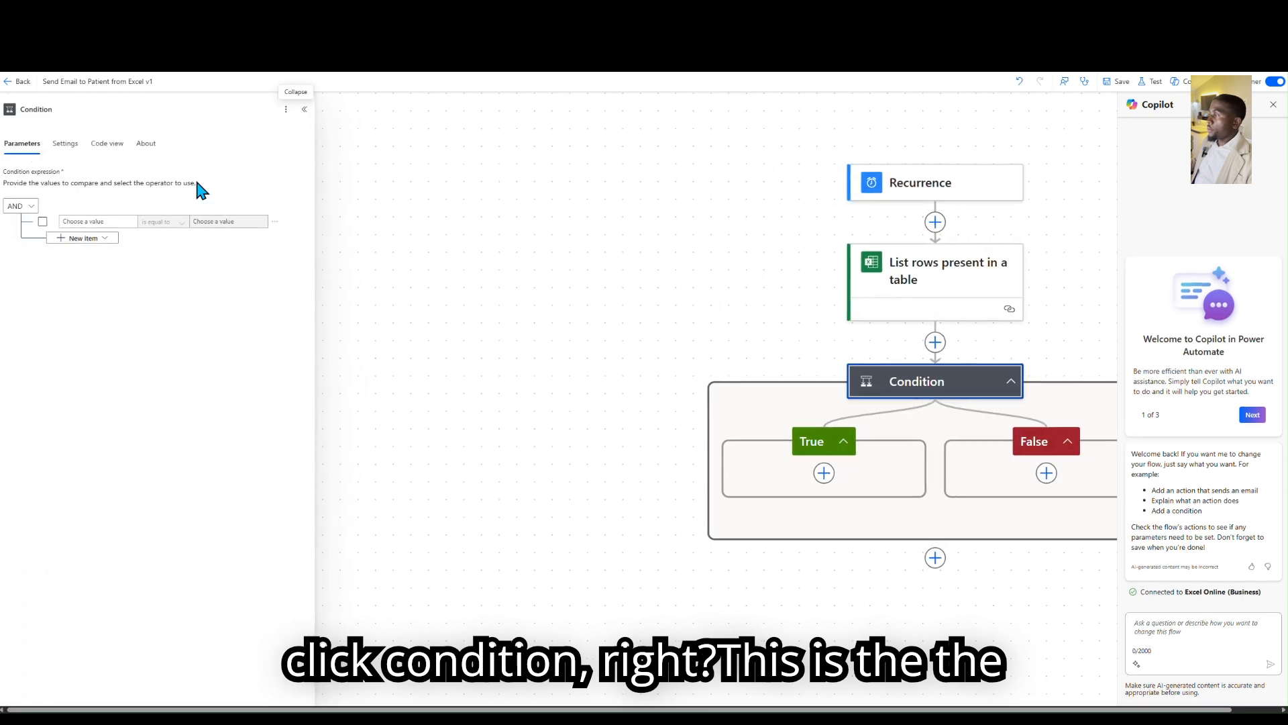
Compare the ApointmentDate values in the List rows action's raw outputs with the Excel table's dates, and return to the flow editor.
{"action": "scroll", "coordinate": [715, 389], "scroll_direction": "down", "scroll_amount": 1}
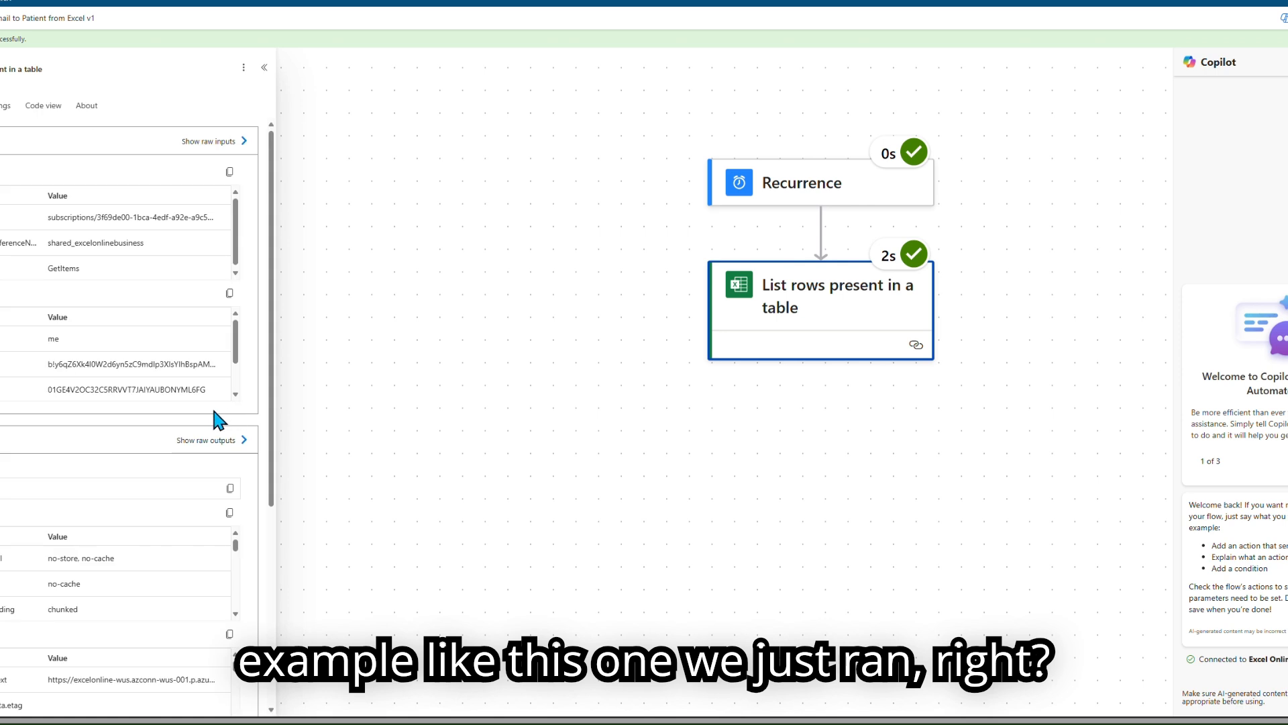
{"action": "left_click", "coordinate": [212, 442]}
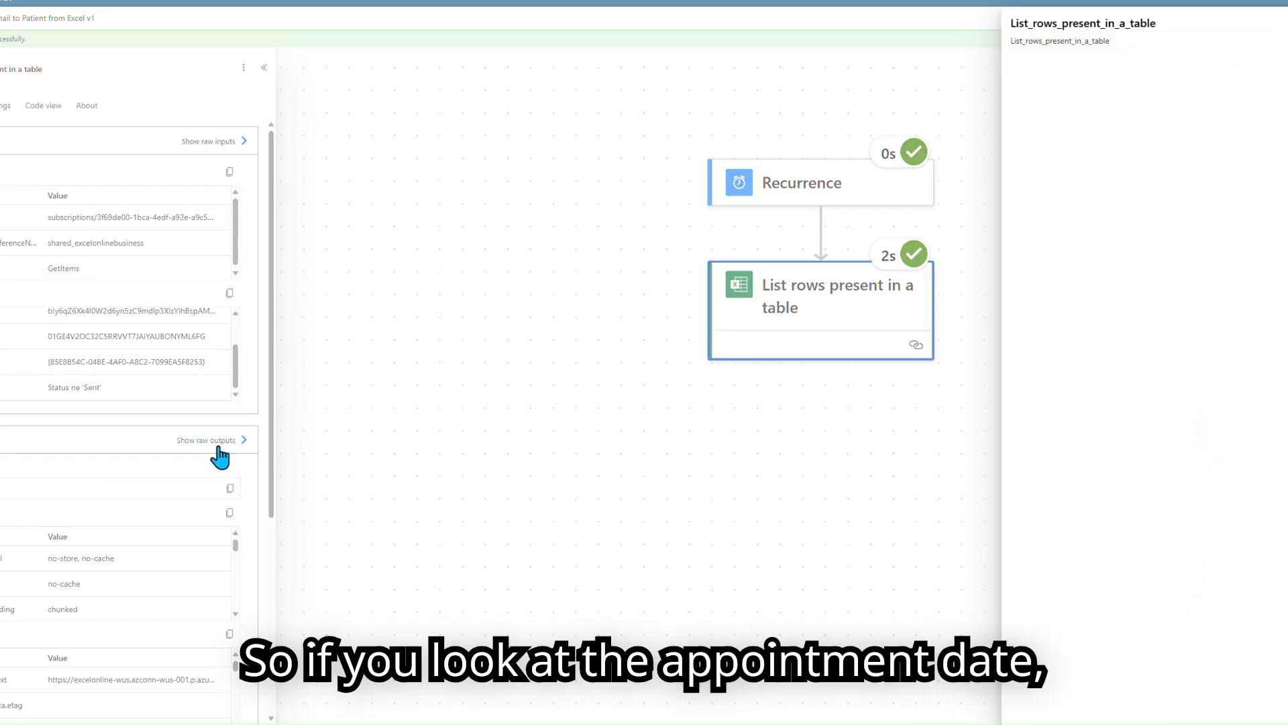
{"action": "left_click_drag", "start_coordinate": [1080, 399], "coordinate": [1117, 400]}
{"action": "left_click", "coordinate": [1077, 495]}
{"action": "left_click_drag", "start_coordinate": [1093, 582], "coordinate": [1142, 581]}
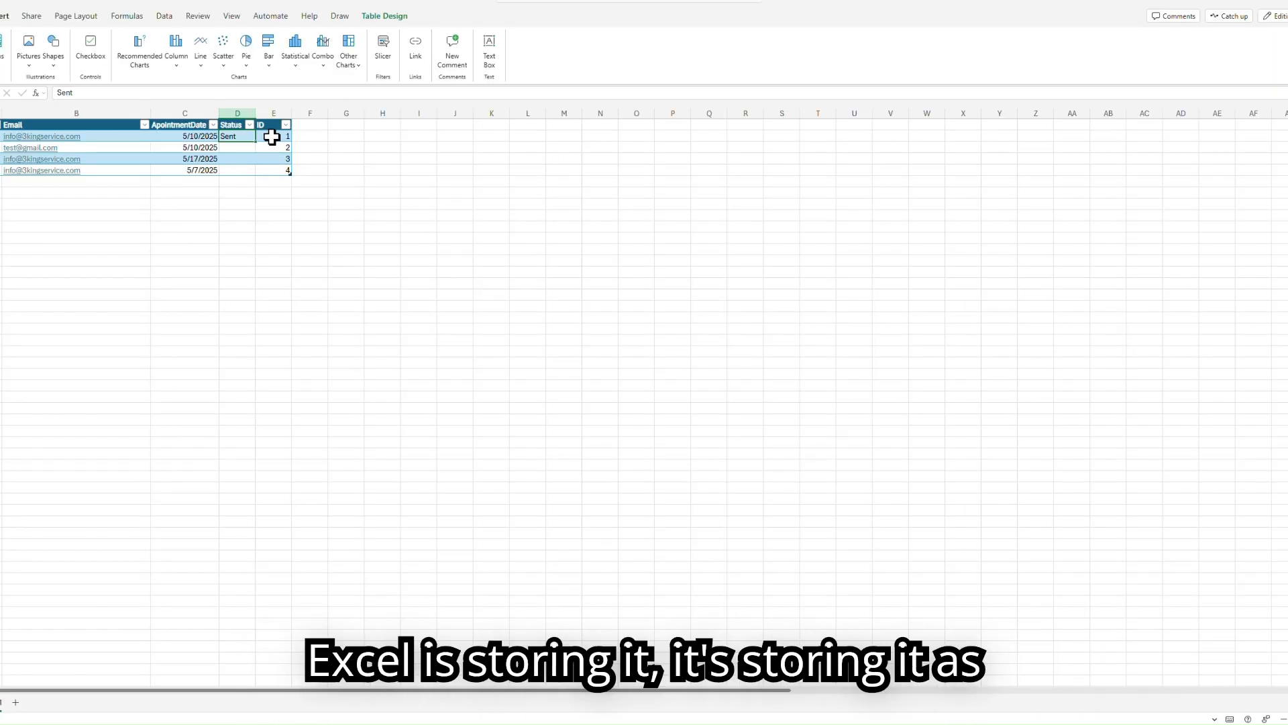
{"action": "left_click_drag", "start_coordinate": [291, 134], "coordinate": [248, 140]}
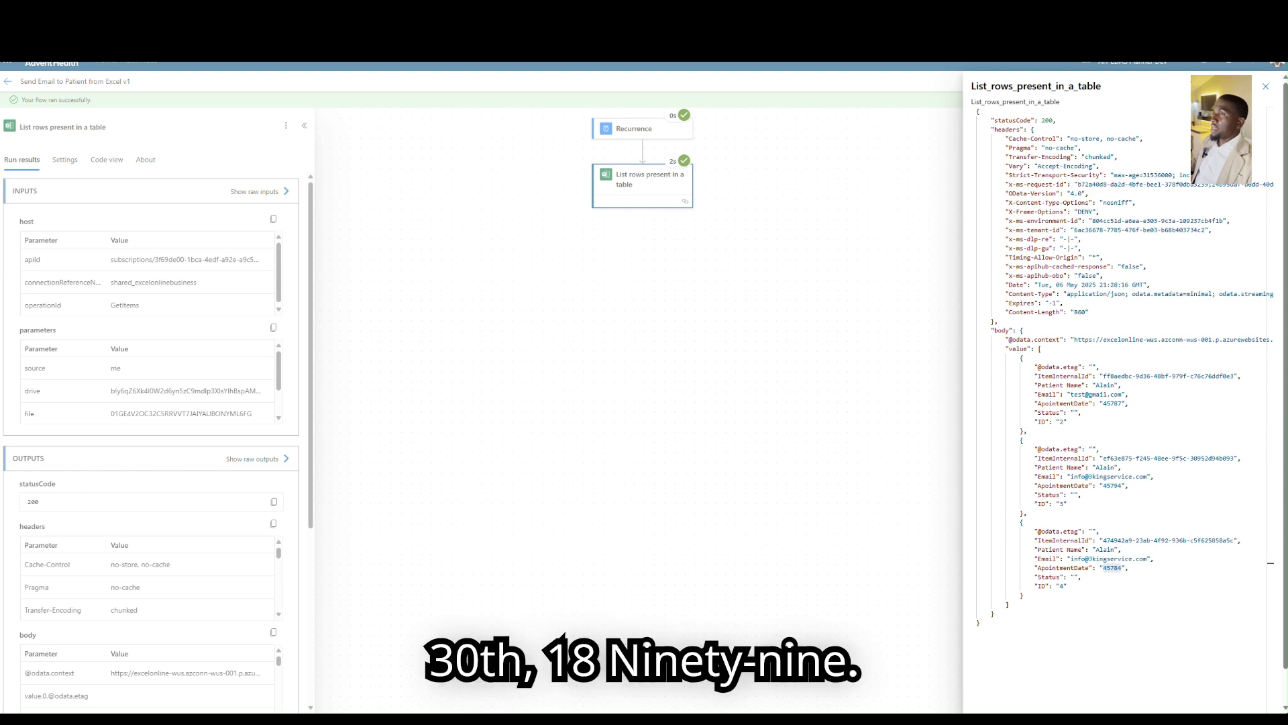
{"action": "left_click", "coordinate": [1123, 403]}
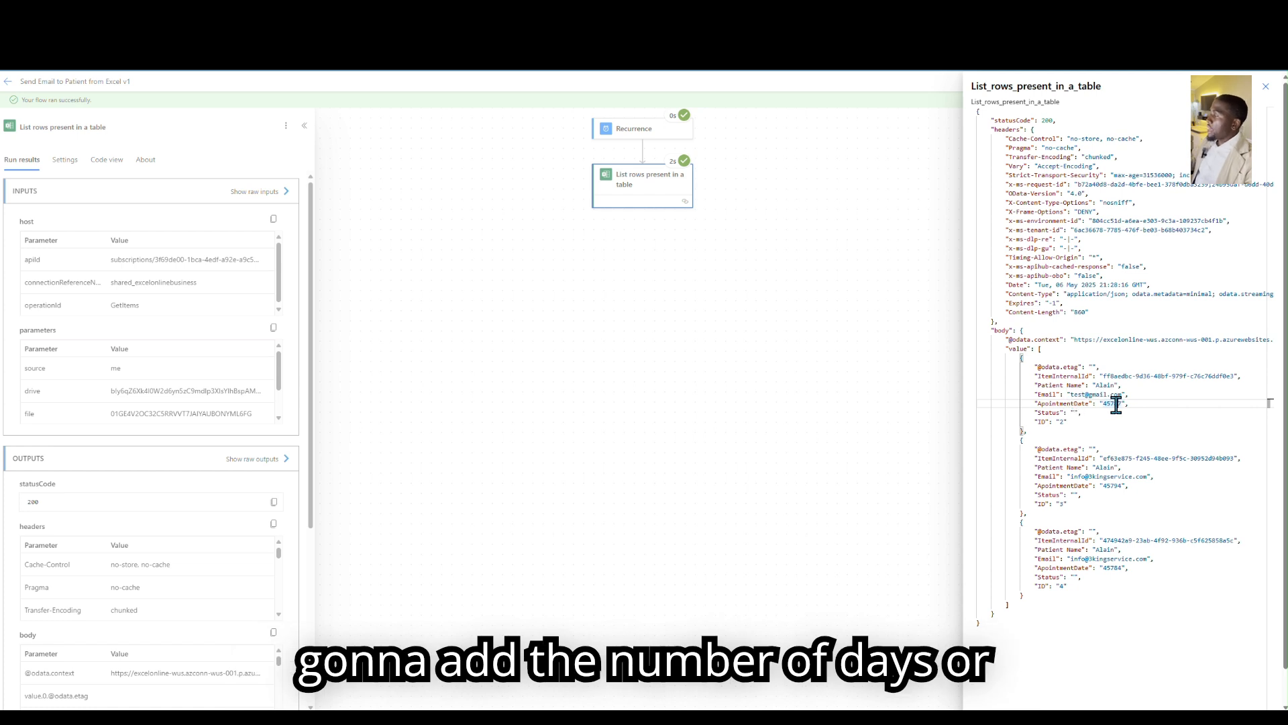
{"action": "triple_click", "coordinate": [1113, 405]}
{"action": "left_click", "coordinate": [1058, 405]}
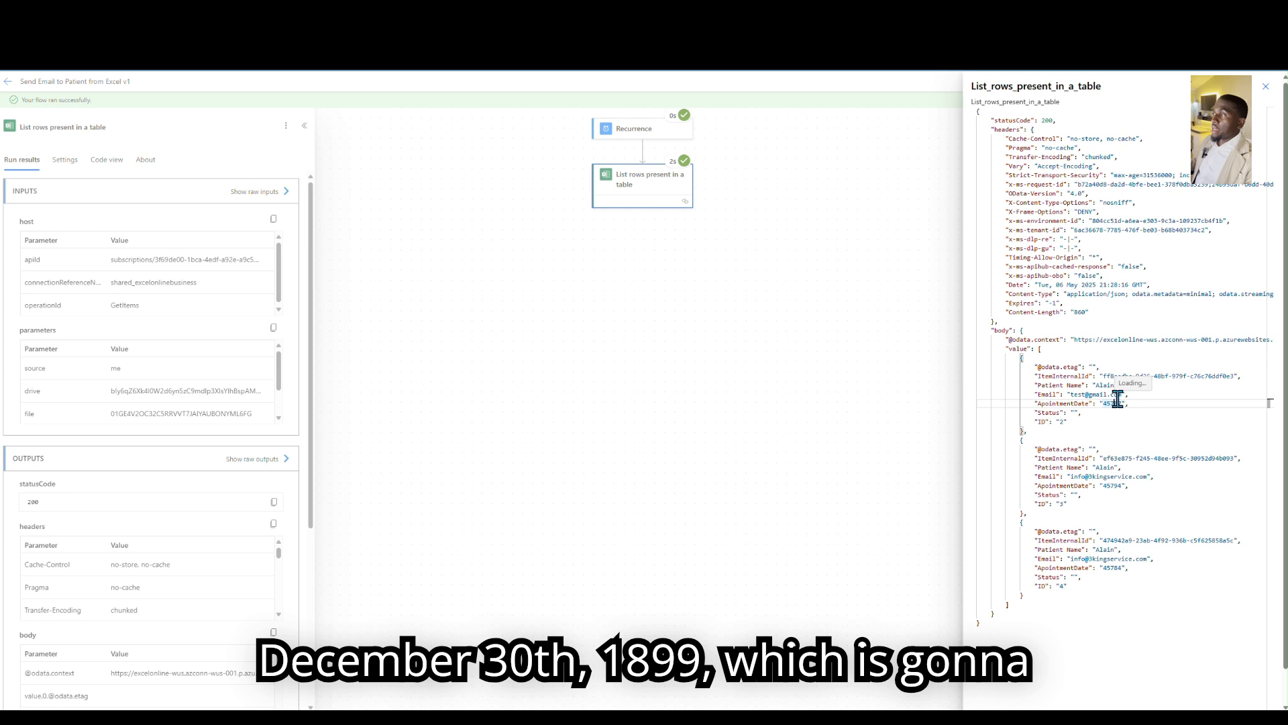
{"action": "left_click", "coordinate": [1071, 403]}
{"action": "left_click", "coordinate": [387, 65]}
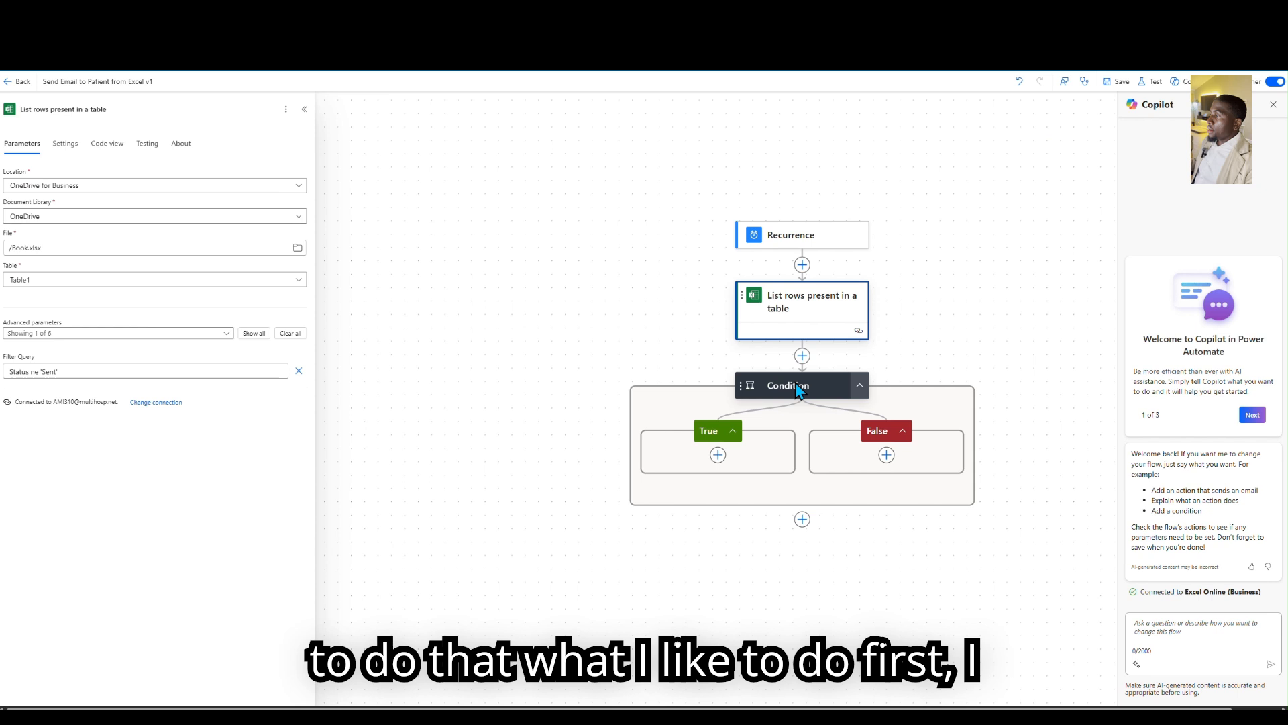
Insert a Compose data operation between the List rows action and the Condition.
{"action": "left_click", "coordinate": [803, 356]}
{"action": "type", "text": "compose"}
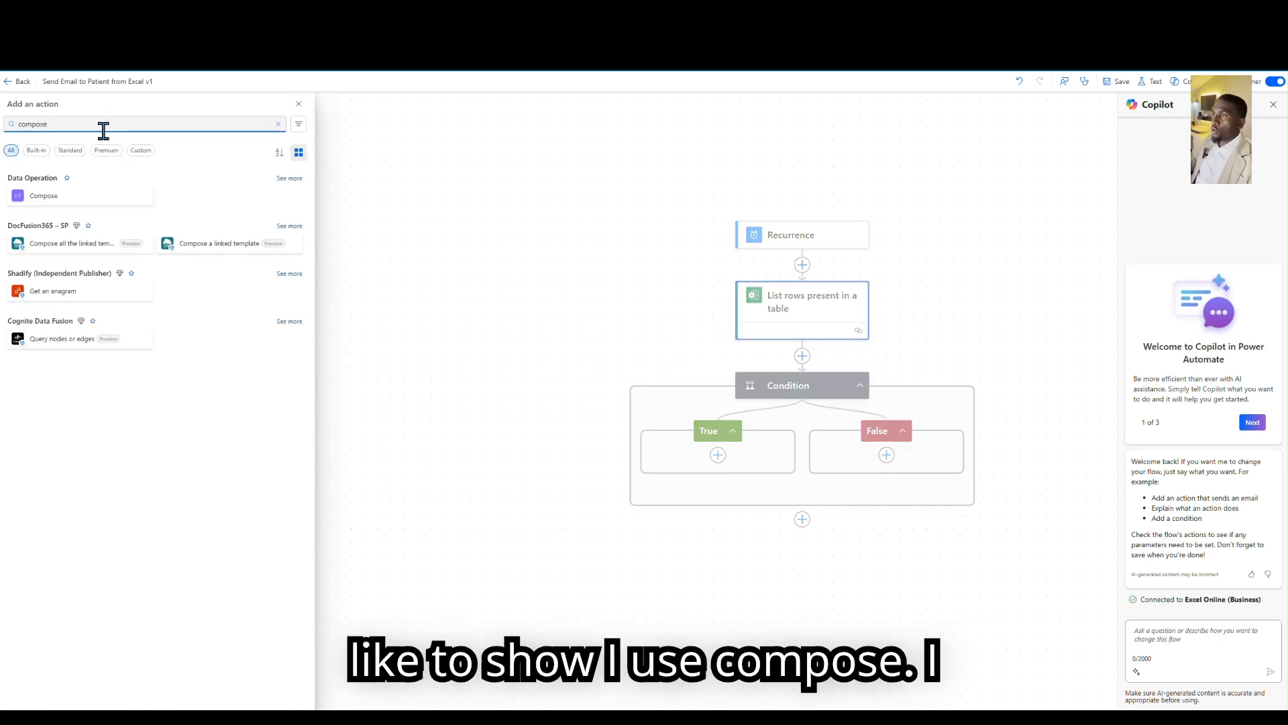
{"action": "left_click", "coordinate": [52, 202]}
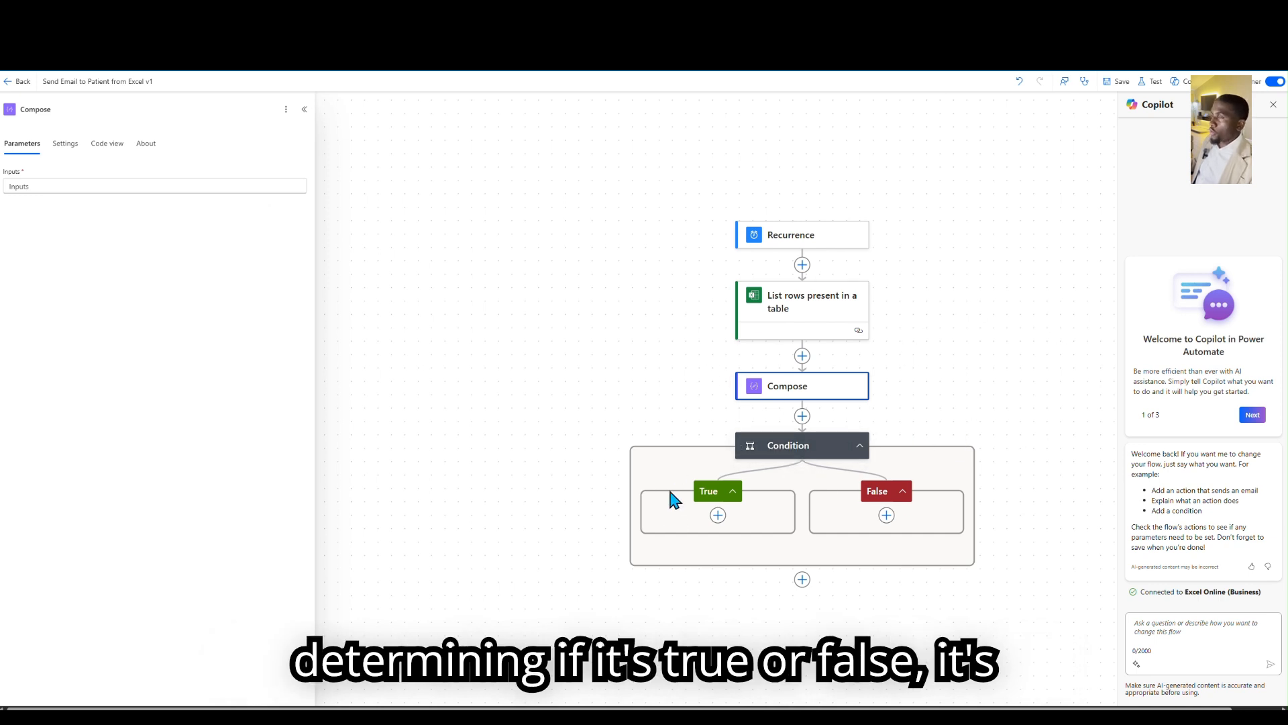
Enter three label lines in the Compose inputs: "Format excel date =", "left side =" and "right side =".
{"action": "left_click", "coordinate": [74, 186]}
{"action": "type", "text": "For"}
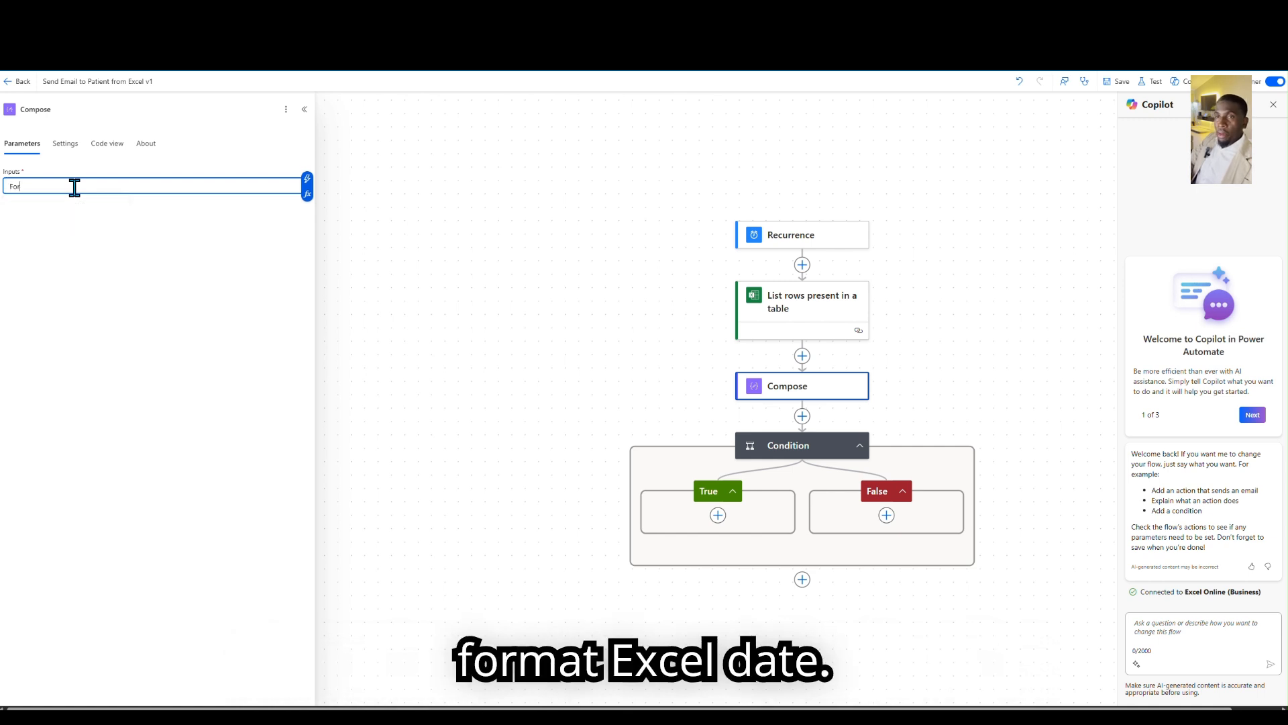
{"action": "type", "text": "mat excel"}
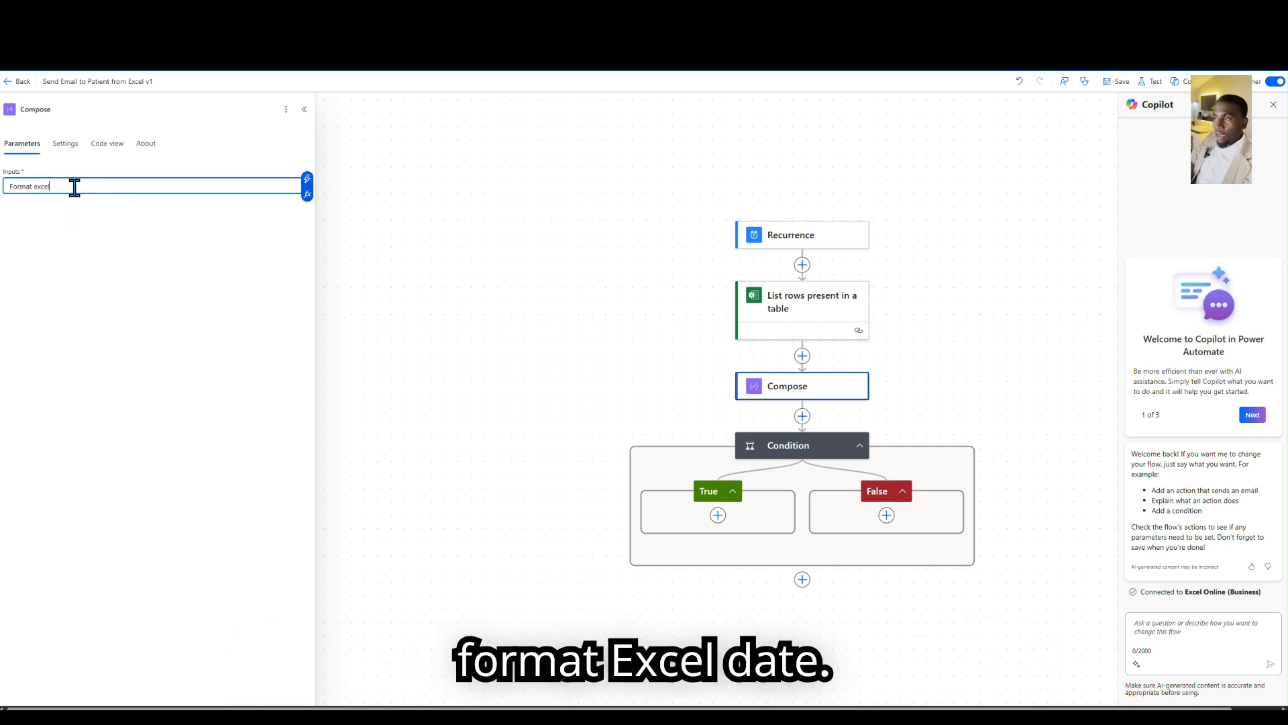
{"action": "type", "text": " date"}
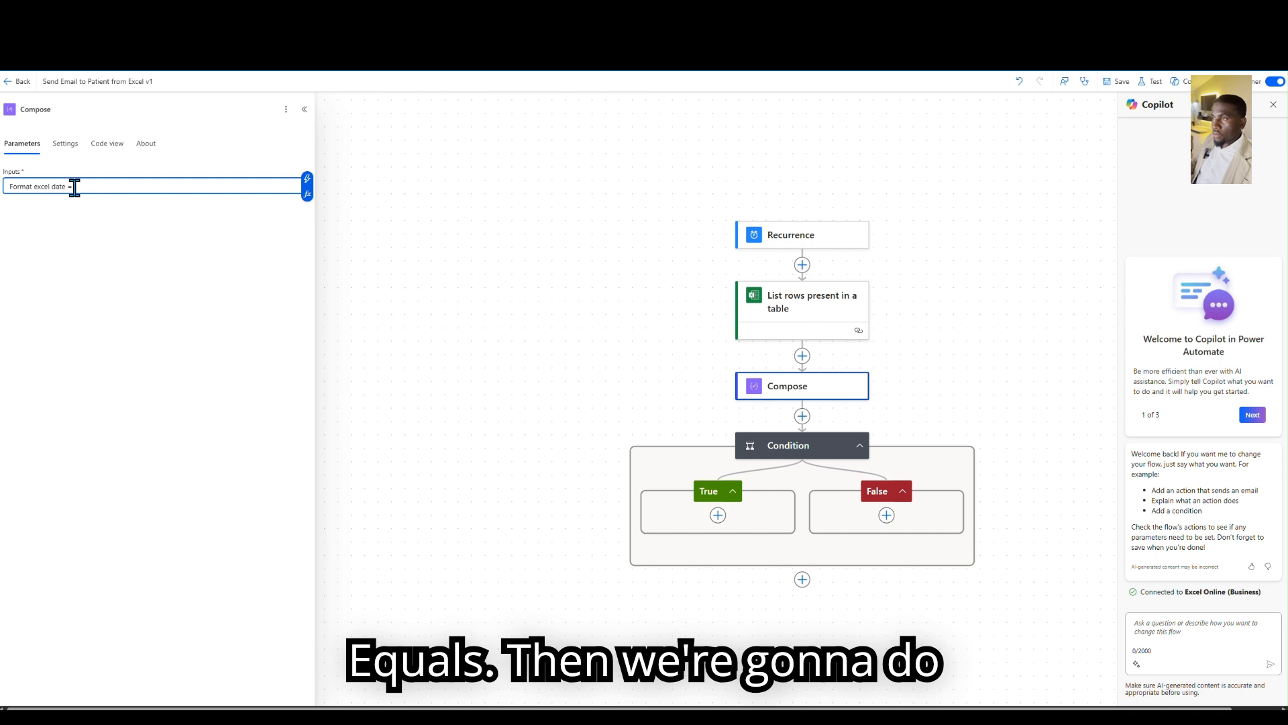
{"action": "type", "text": " ="}
{"action": "key", "text": "Return"}
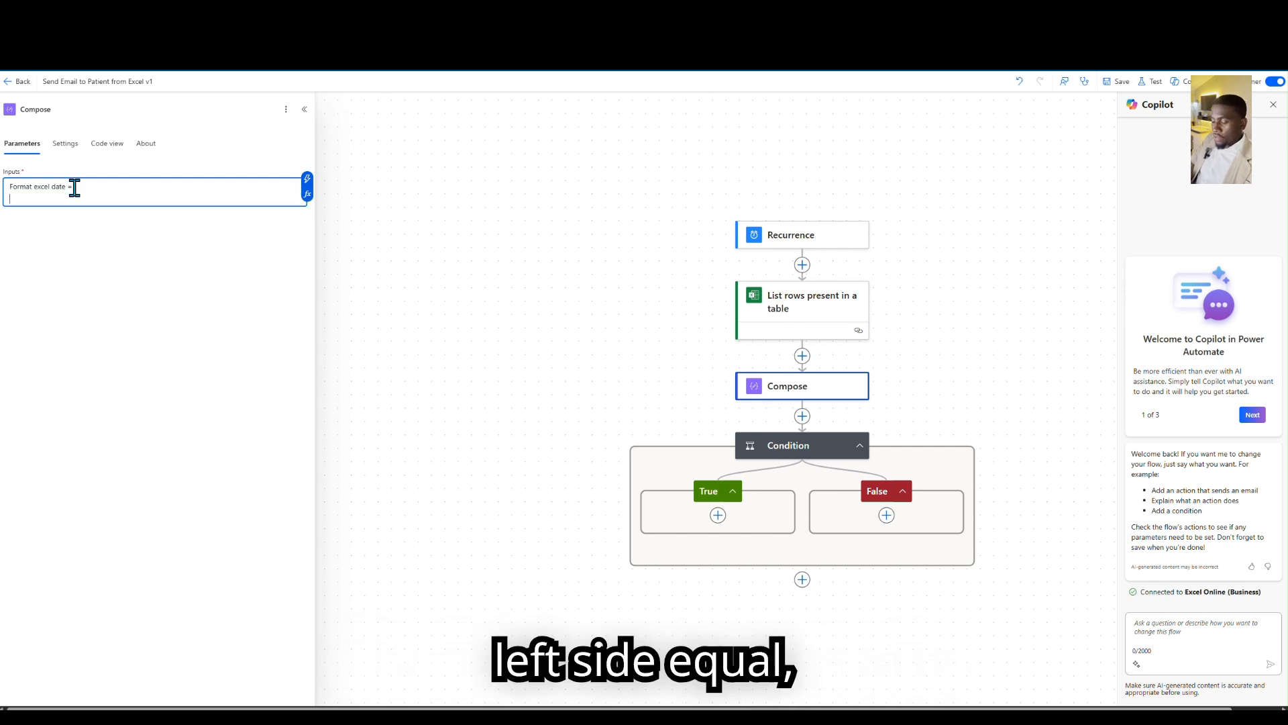
{"action": "type", "text": "left side"}
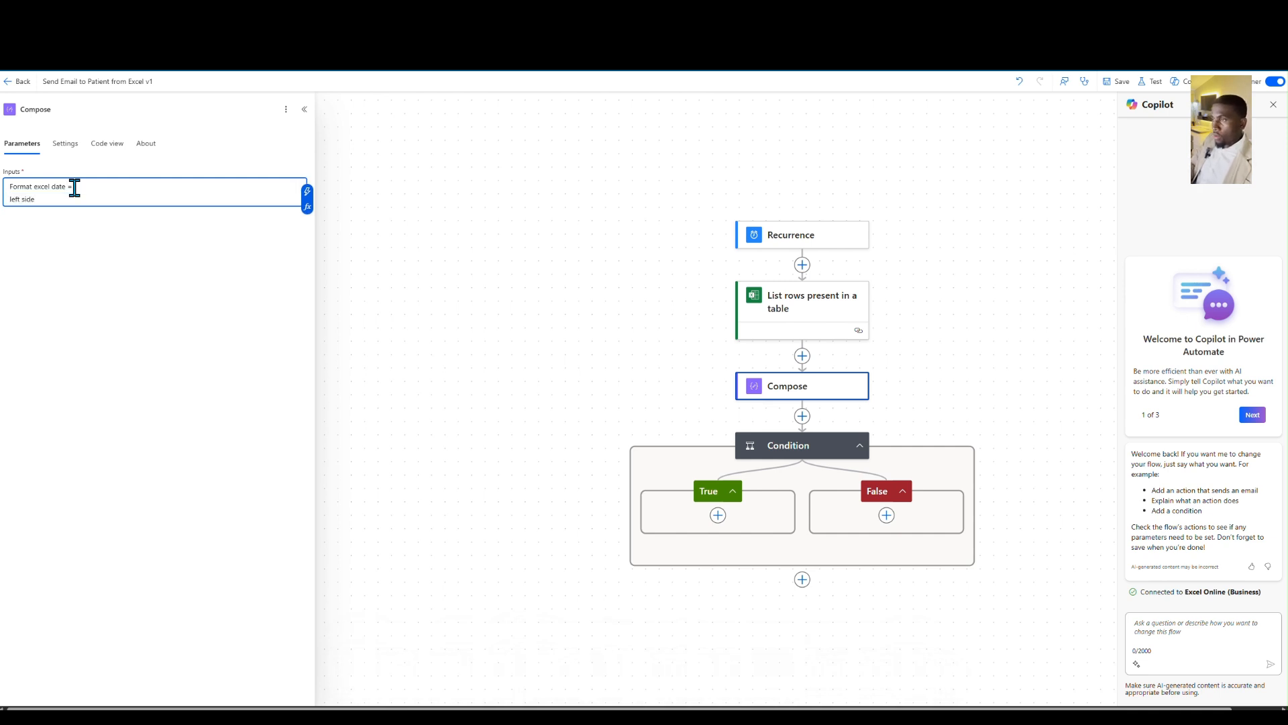
{"action": "type", "text": " ="}
{"action": "key", "text": "Return"}
{"action": "type", "text": "rig"}
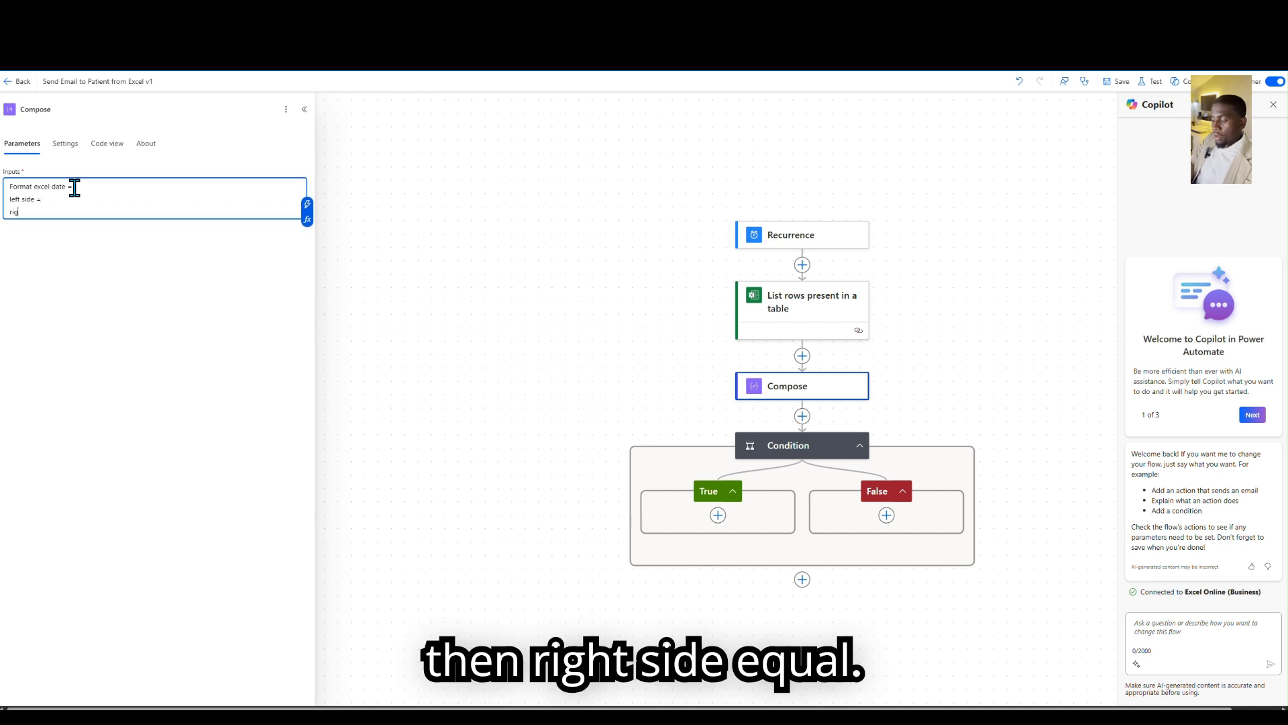
{"action": "type", "text": "ht side ="}
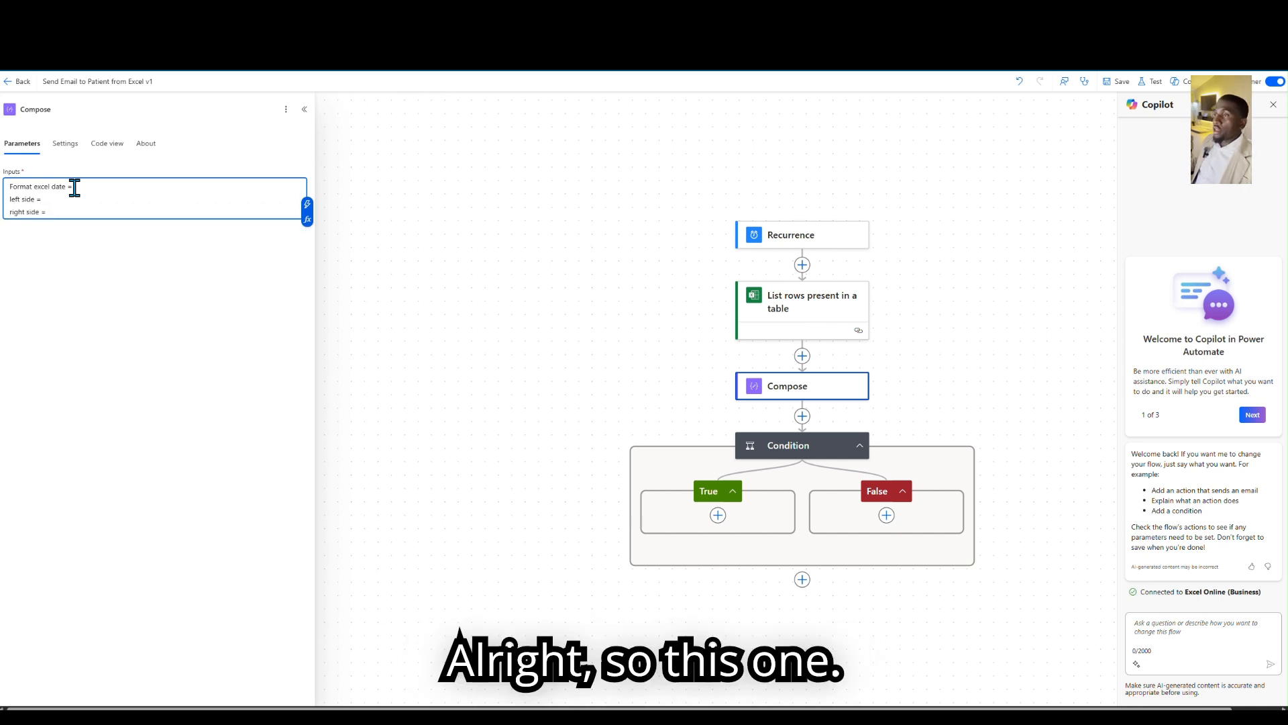
Start an expression for the "Format excel date =" line using the addDays function with the timestamp '1899-12-30'.
{"action": "left_click", "coordinate": [94, 180]}
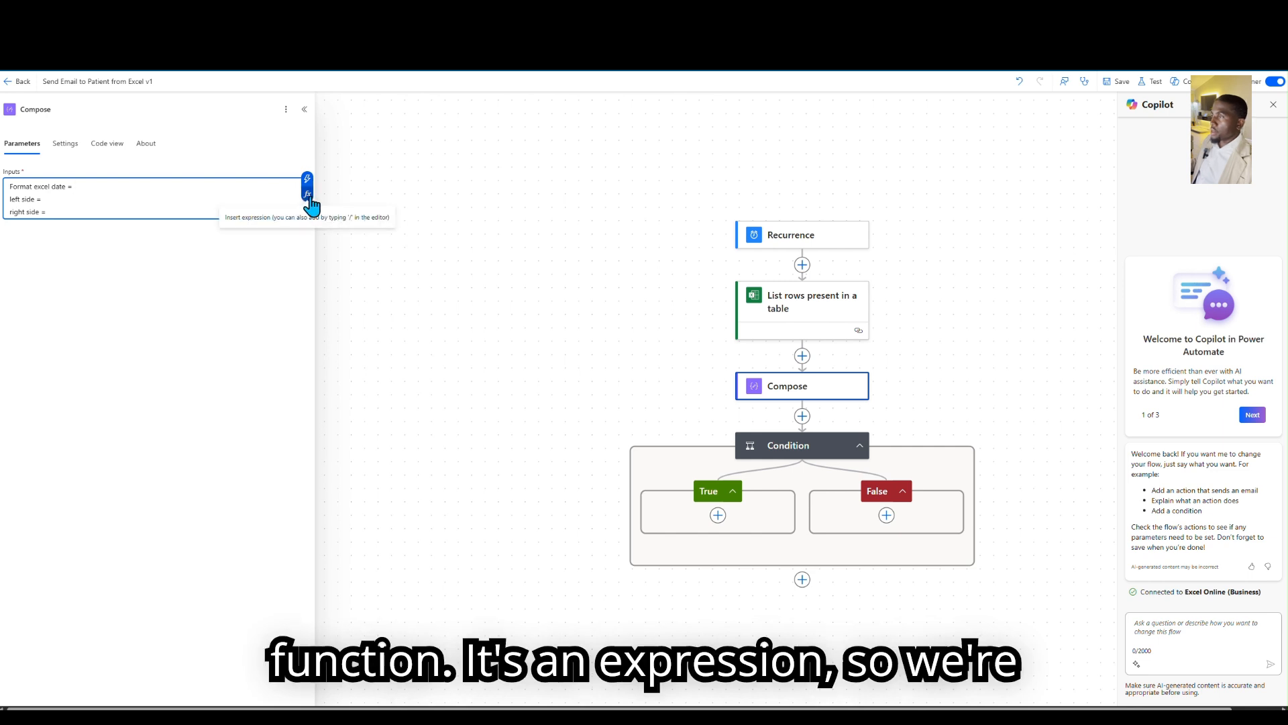
{"action": "left_click", "coordinate": [307, 195]}
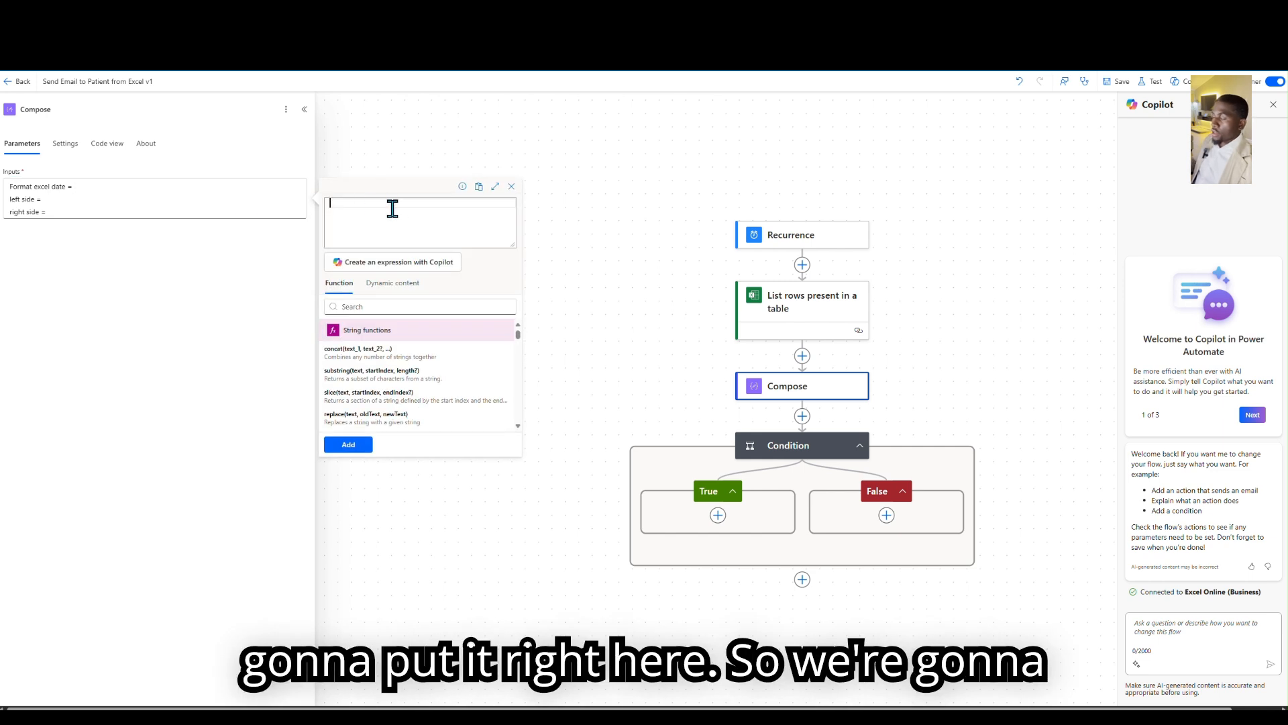
{"action": "type", "text": "add"}
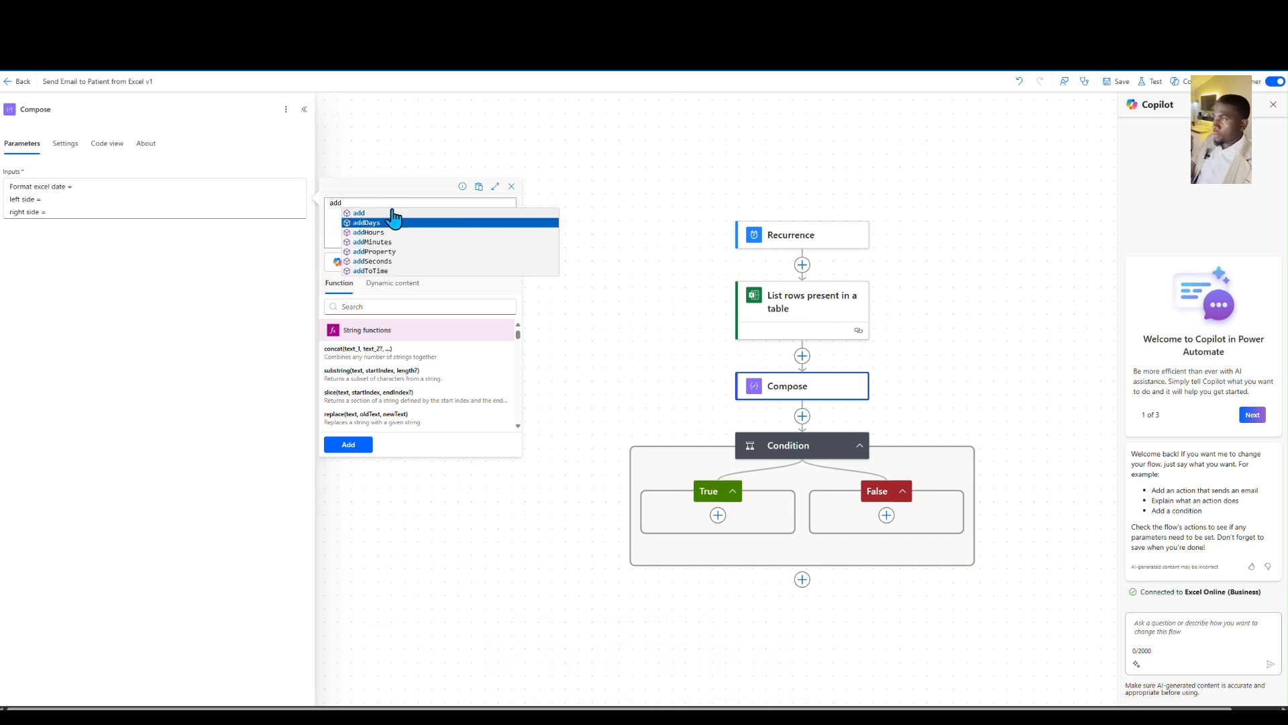
{"action": "left_click", "coordinate": [393, 222]}
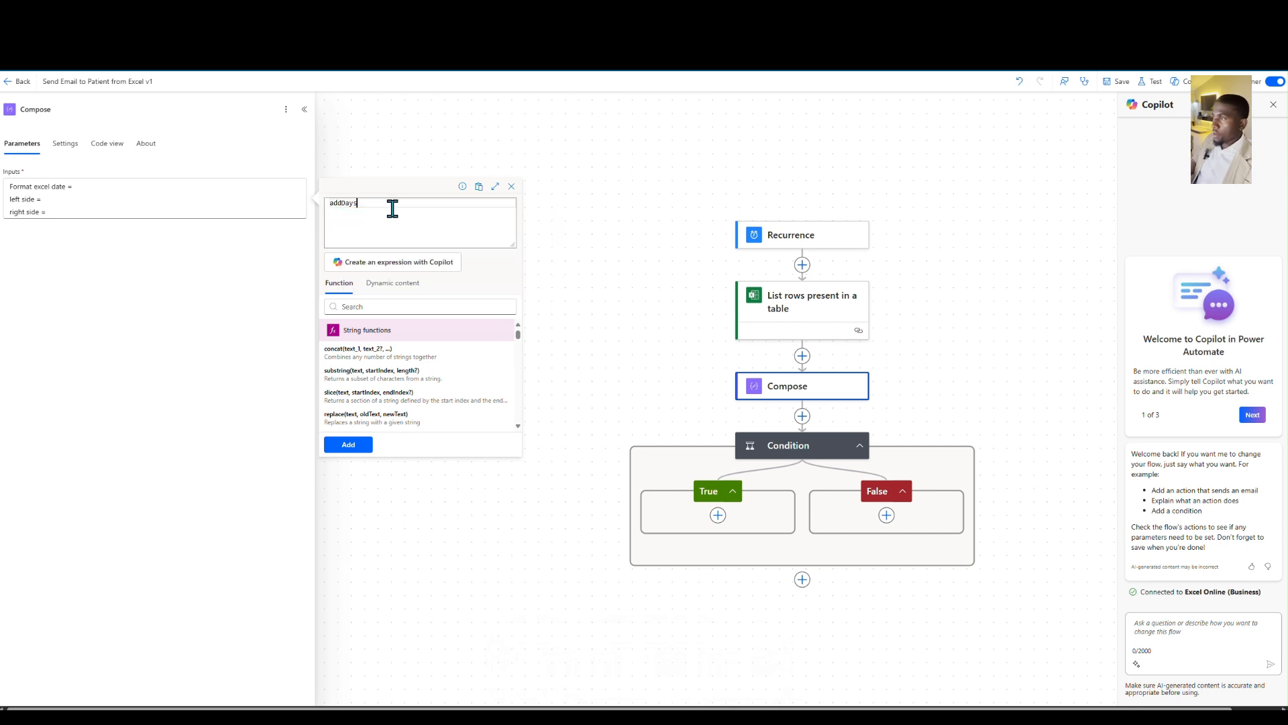
{"action": "type", "text": "("}
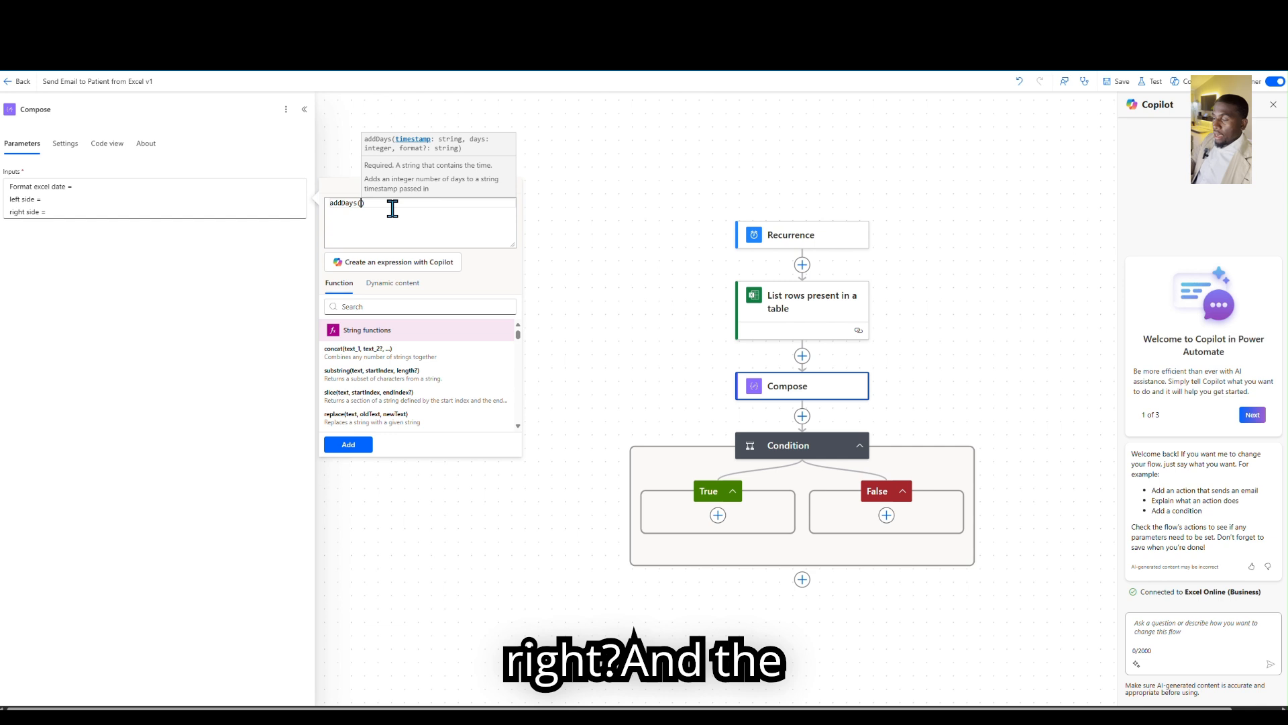
{"action": "type", "text": "'1"}
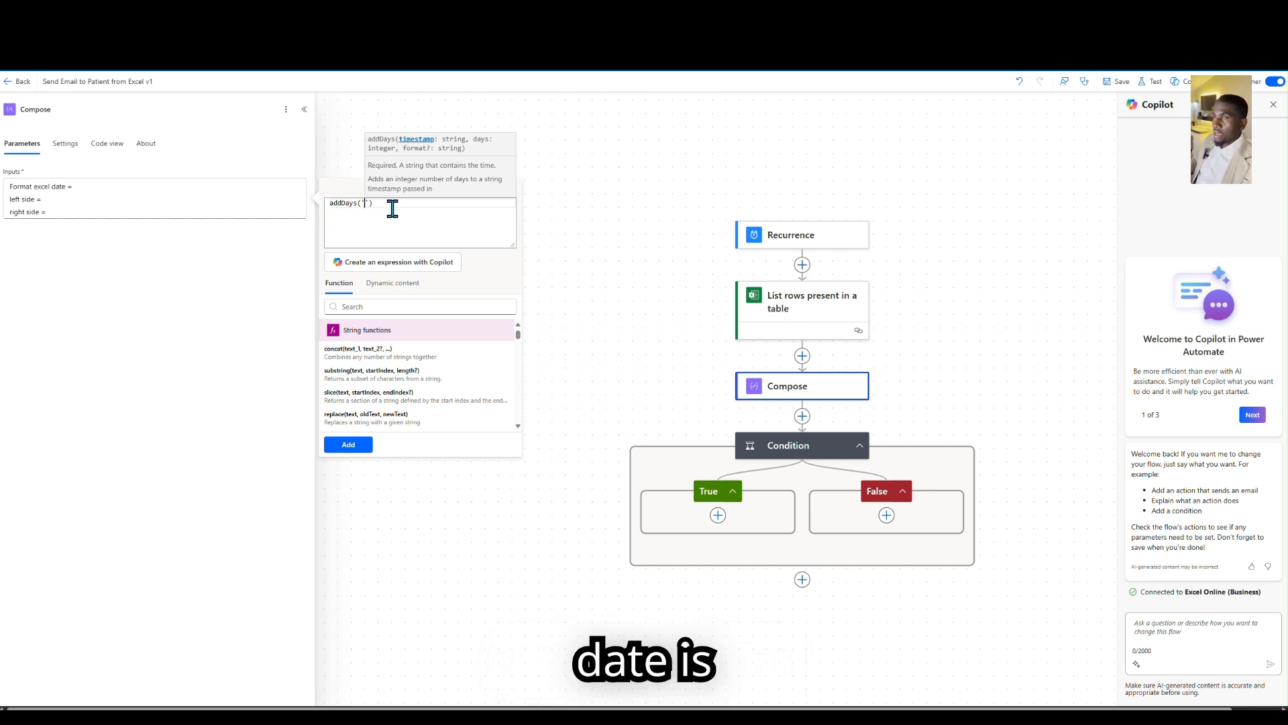
{"action": "type", "text": "899-"}
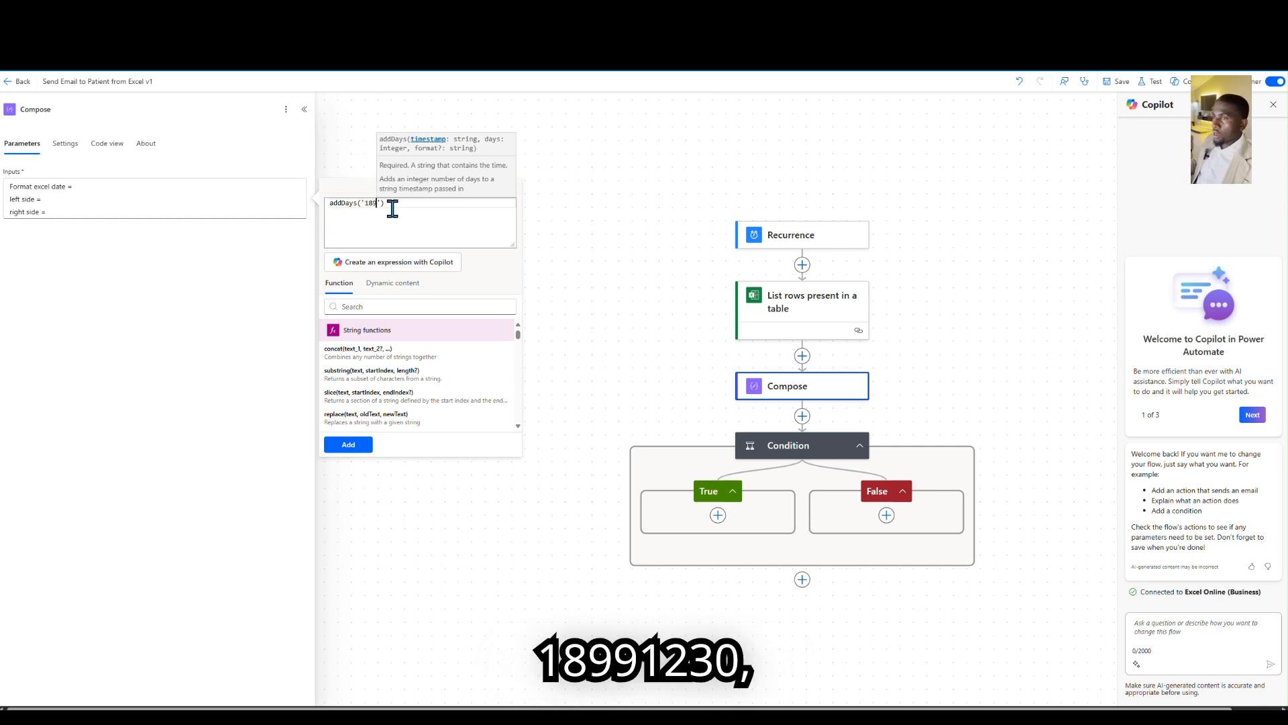
{"action": "type", "text": "12-30"}
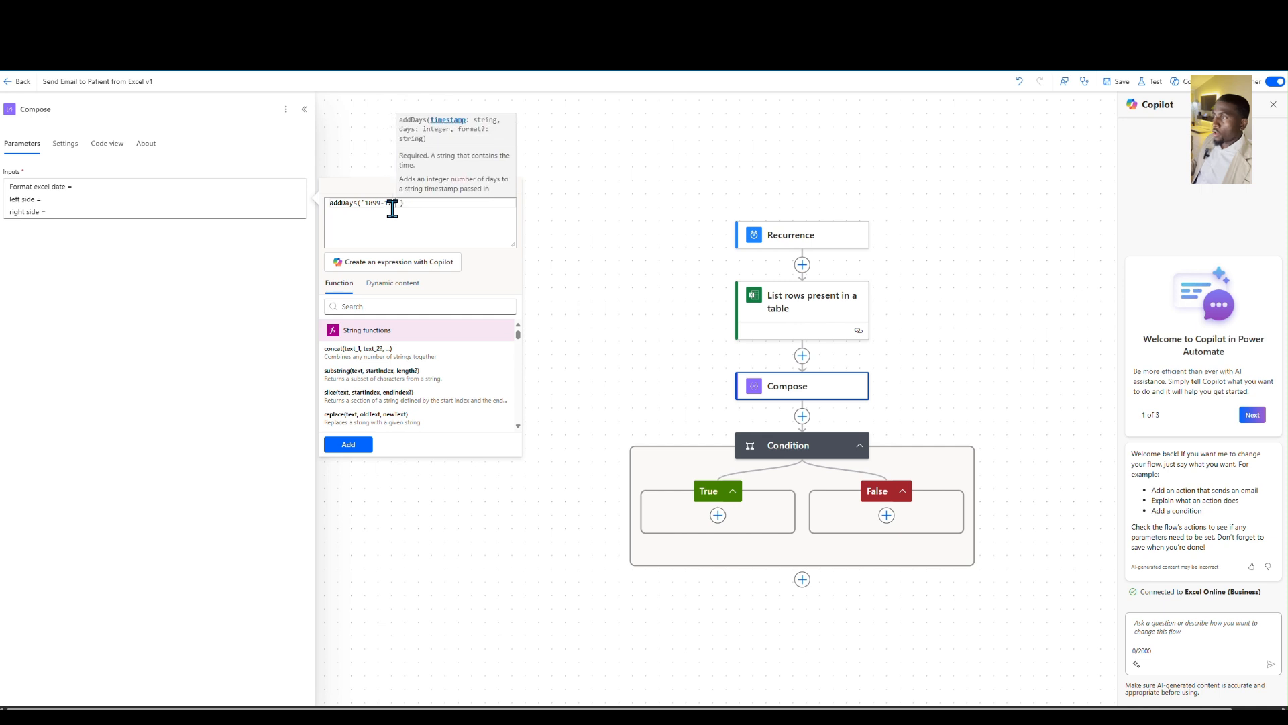
{"action": "key", "text": "Right"}
{"action": "key", "text": "Right"}
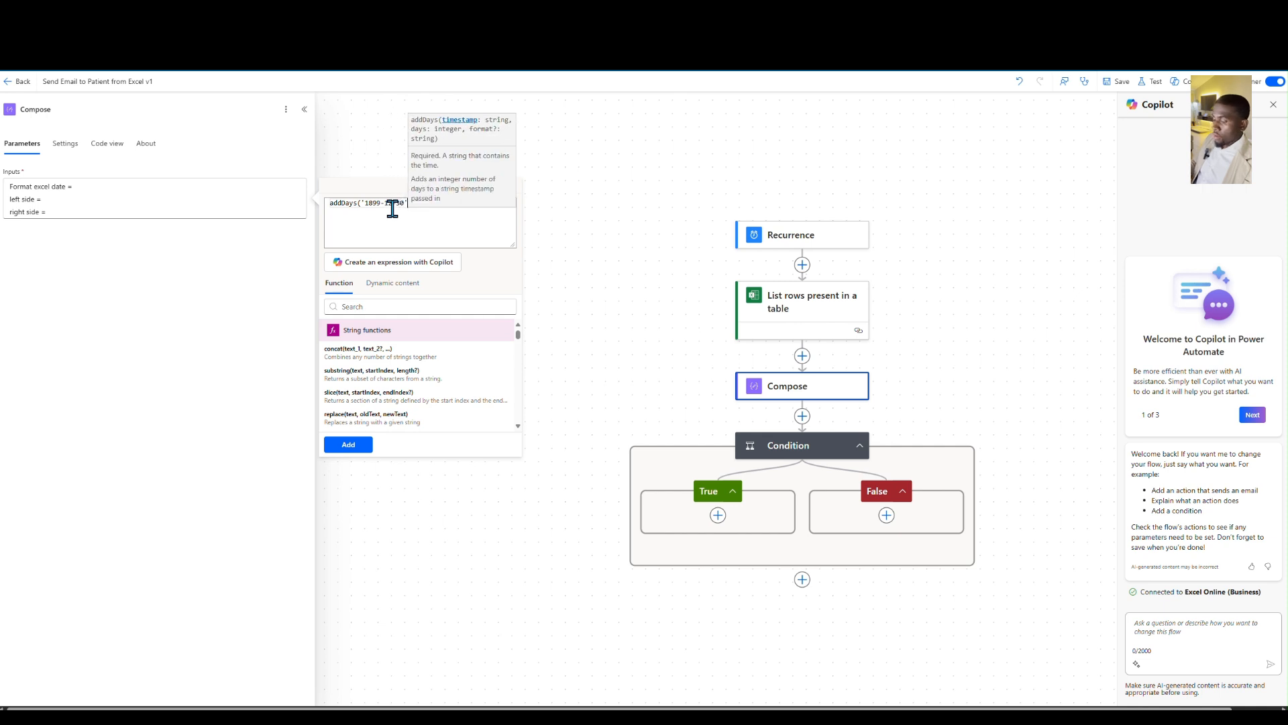
Complete the "Format excel date =" expression with int() around the ApointmentDate value and the format 'MM/dd/yyyy', and insert it.
{"action": "type", "text": ",int("}
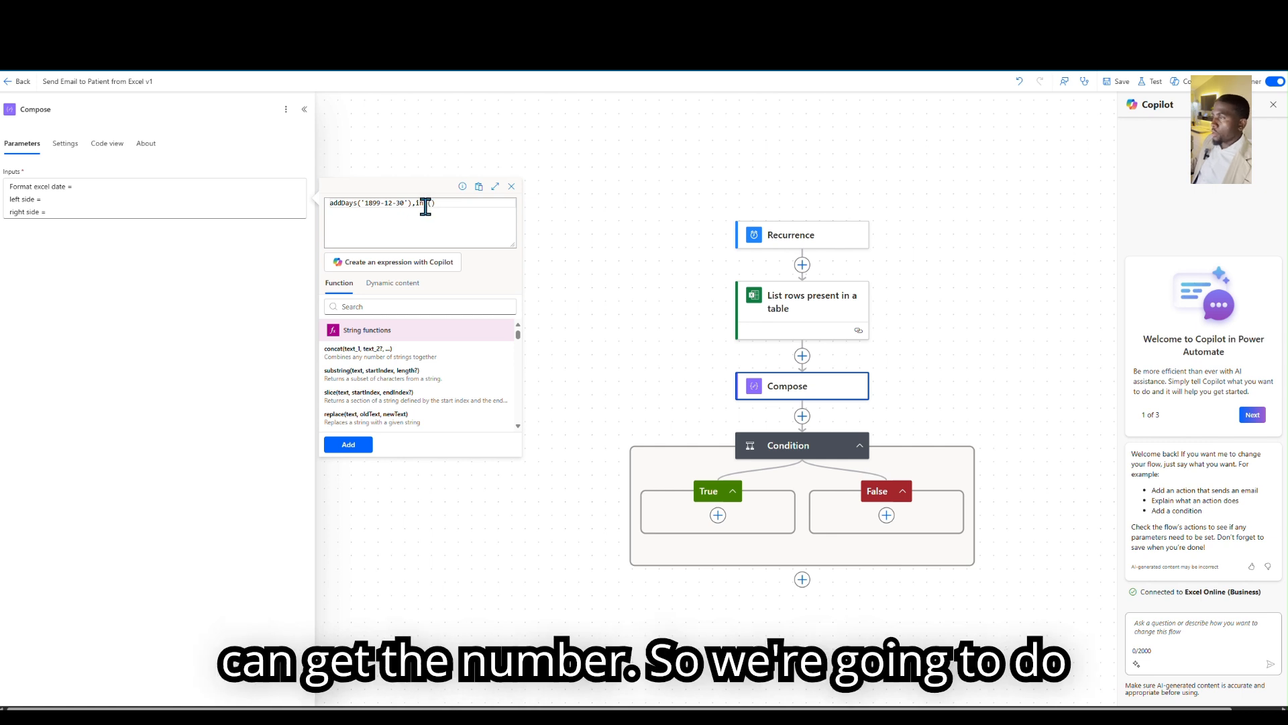
{"action": "left_click", "coordinate": [392, 283]}
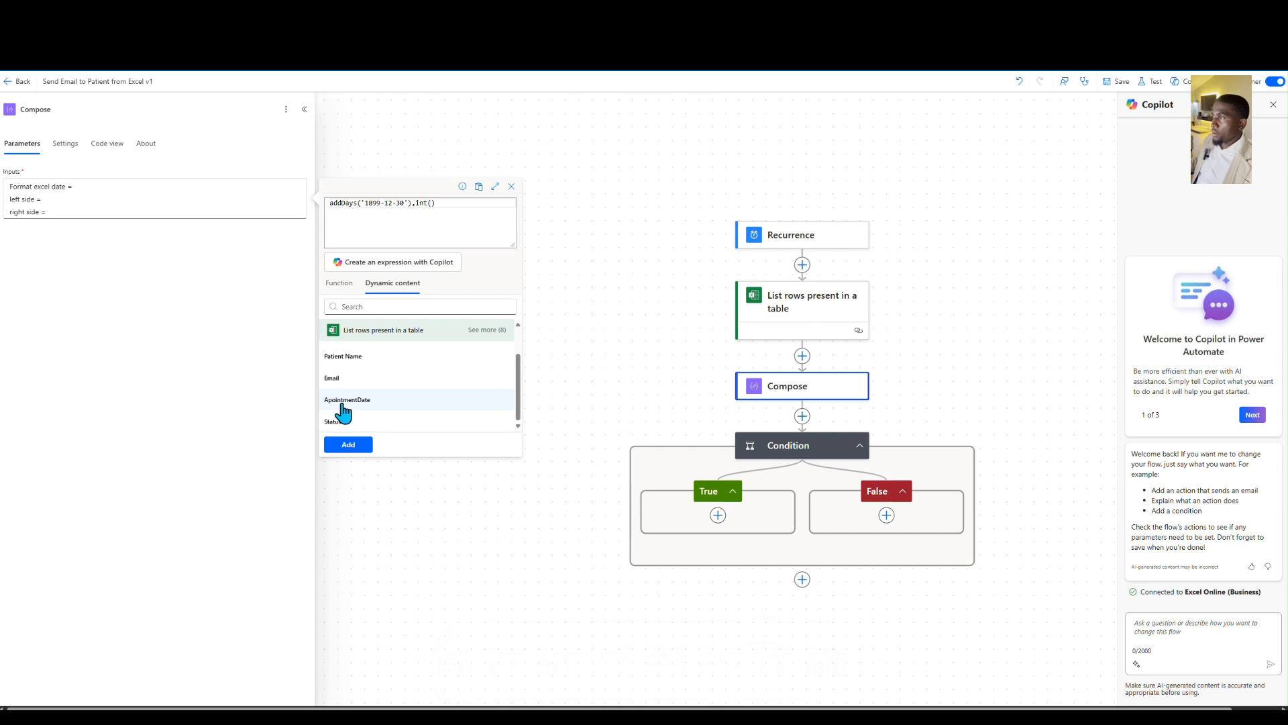
{"action": "left_click", "coordinate": [343, 406]}
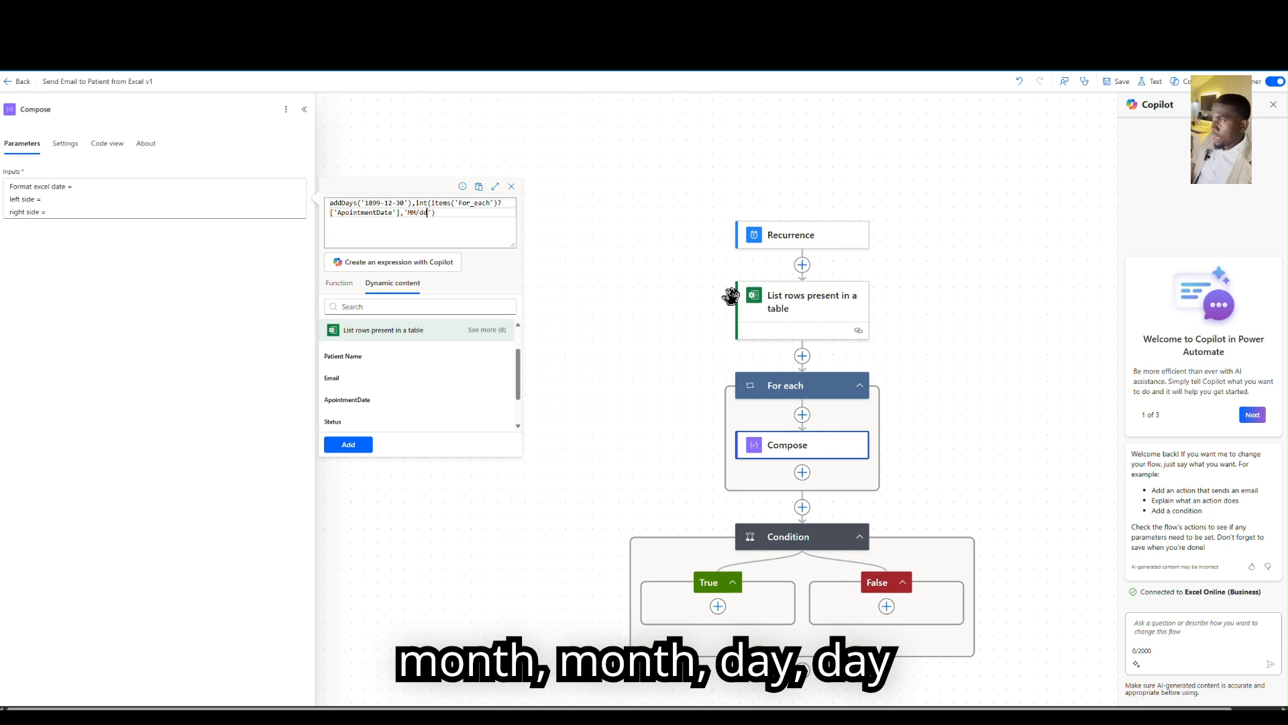
{"action": "type", "text": "yyyy"}
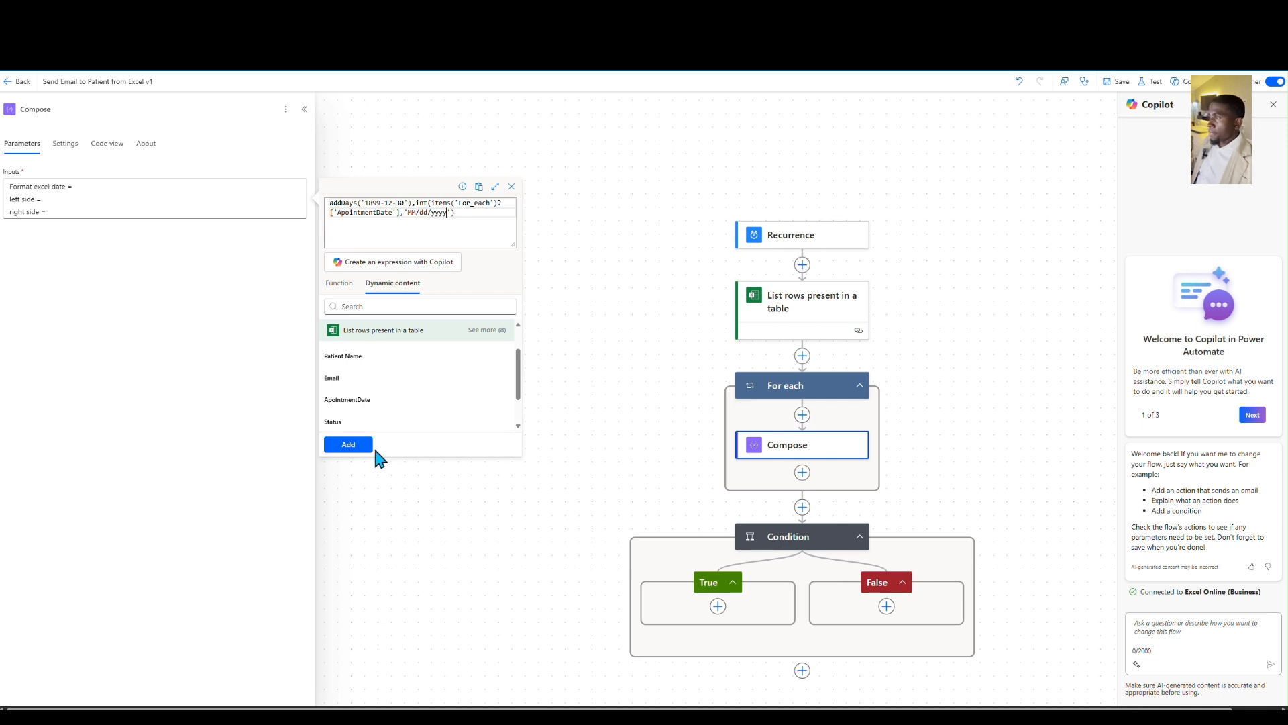
{"action": "left_click", "coordinate": [348, 444]}
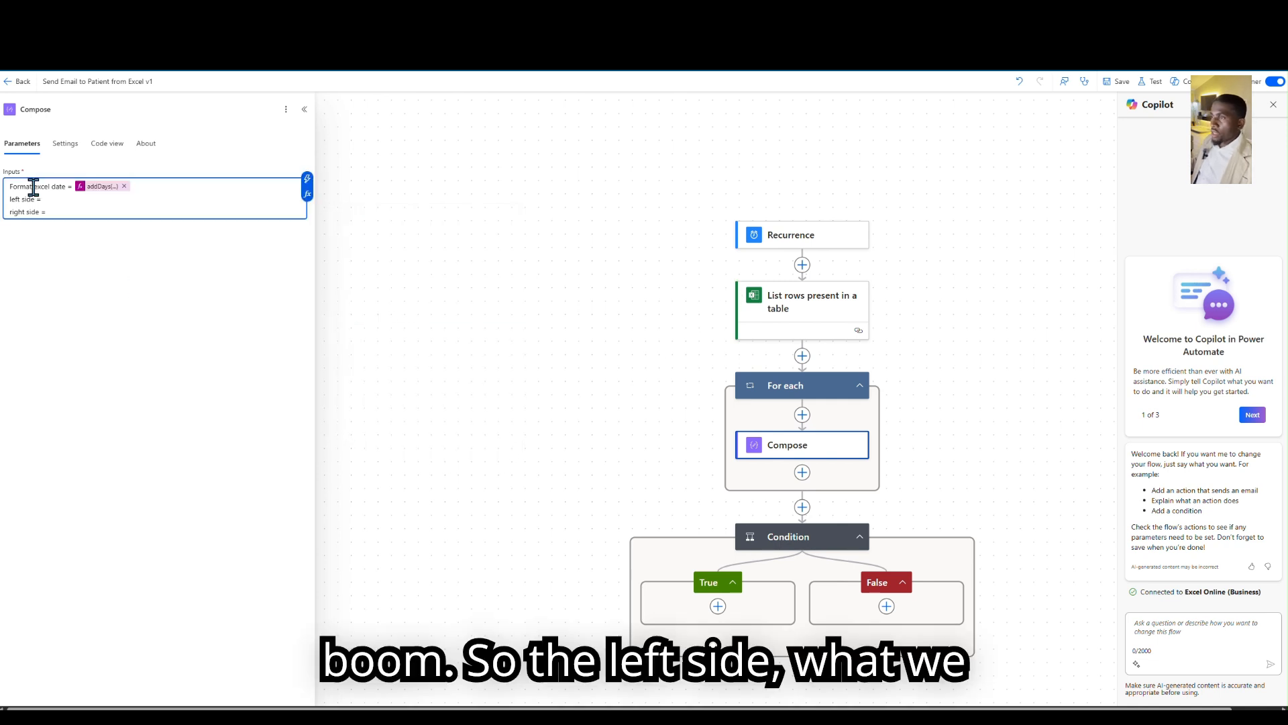
Insert the expression formatDateTime(utcNow(),'MM/dd/yyyy') on the "left side =" line of the Compose inputs.
{"action": "left_click", "coordinate": [61, 201]}
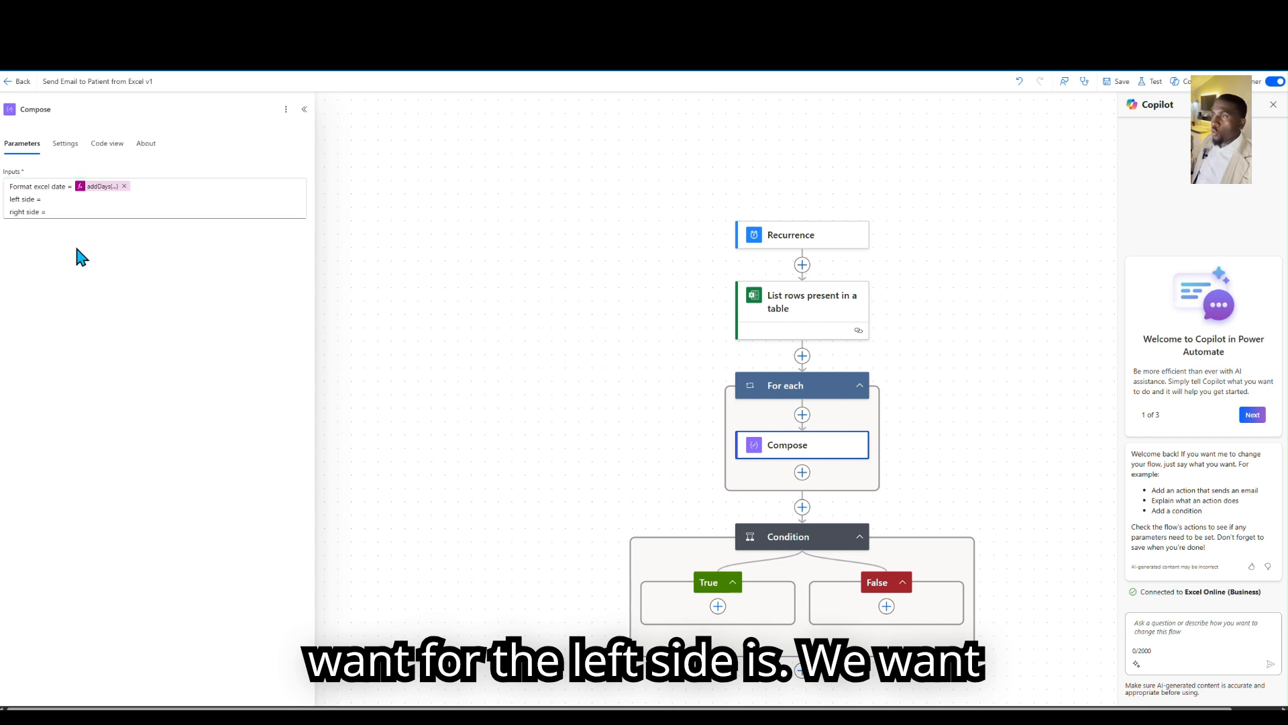
{"action": "left_click", "coordinate": [89, 200]}
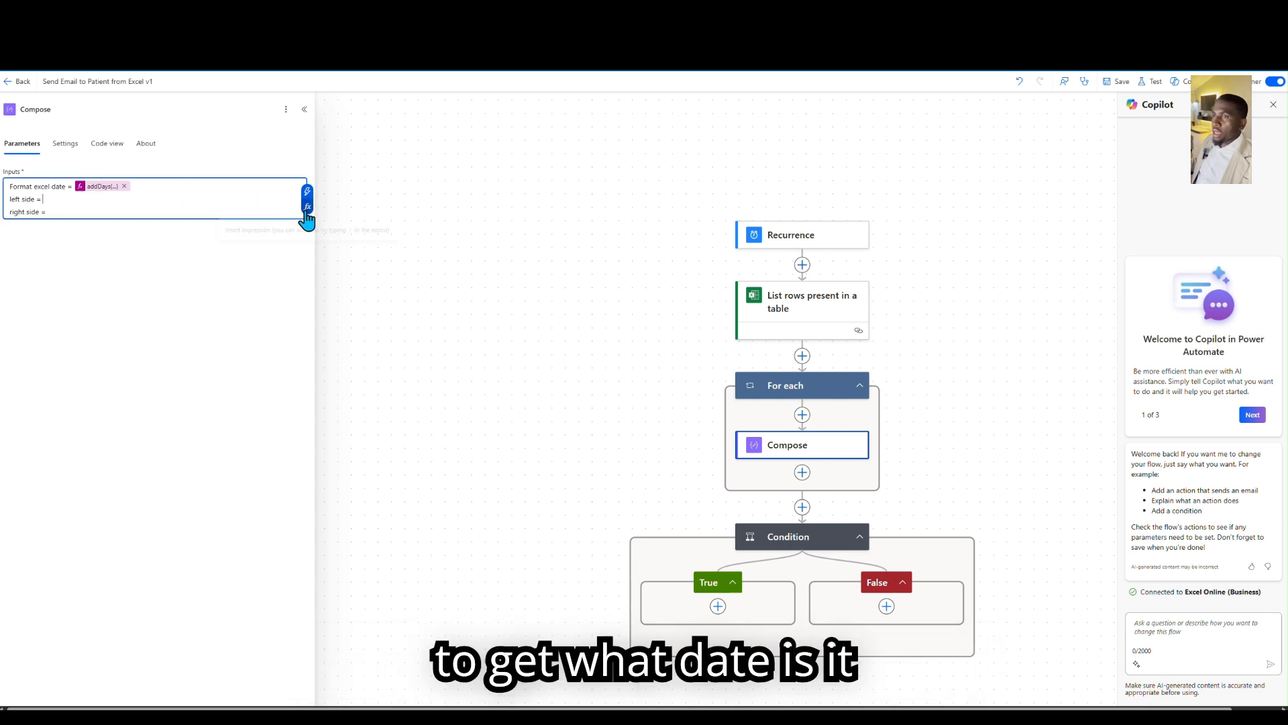
{"action": "left_click", "coordinate": [306, 206]}
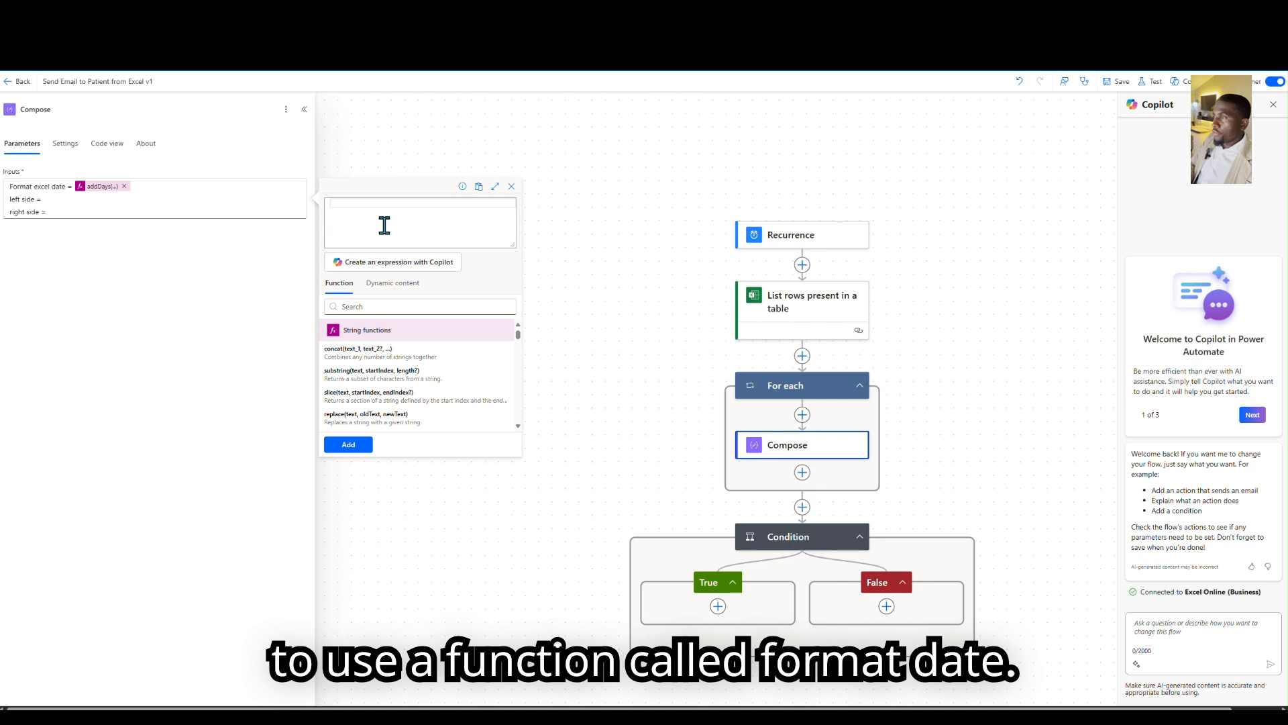
{"action": "type", "text": "ormatDateTime"}
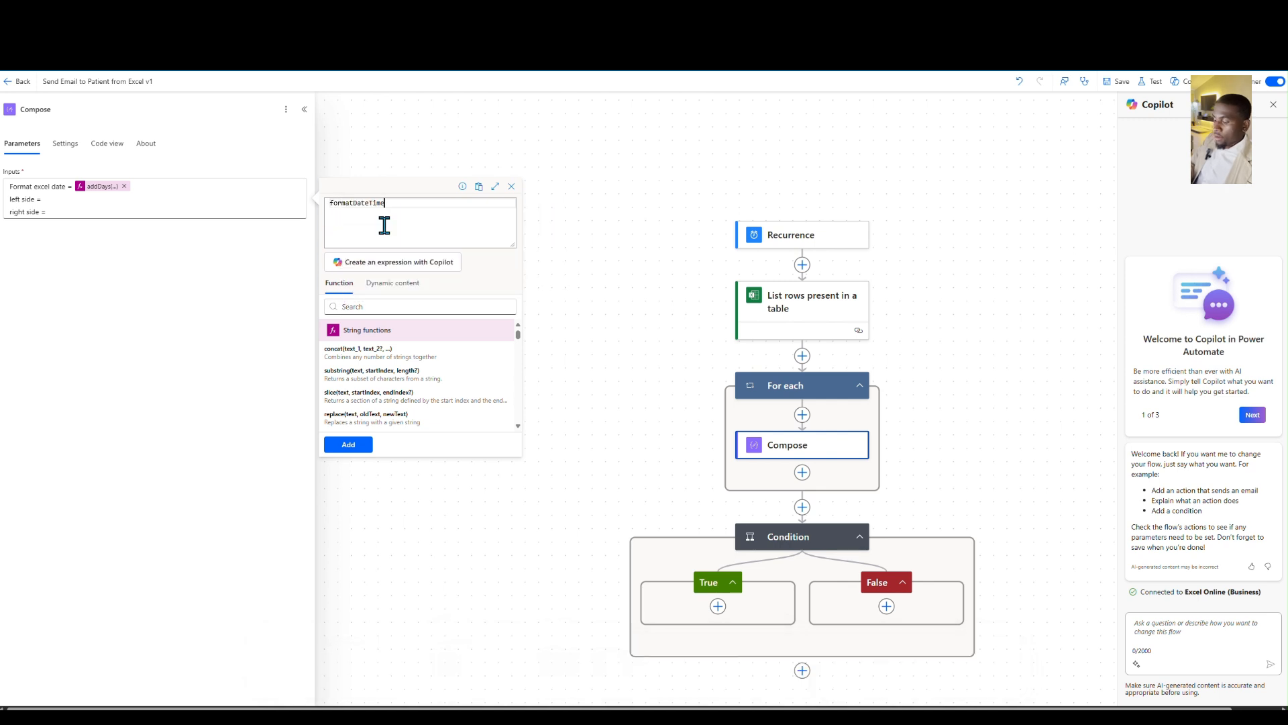
{"action": "type", "text": "("}
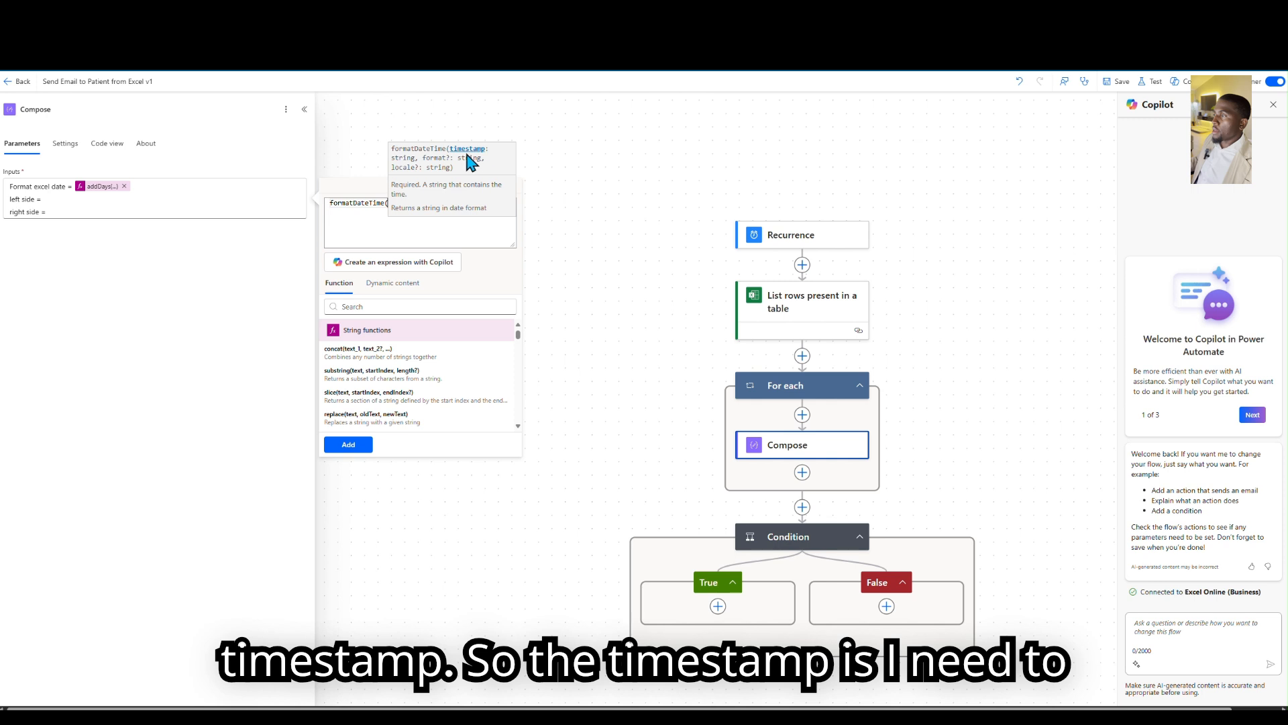
{"action": "left_click", "coordinate": [386, 213]}
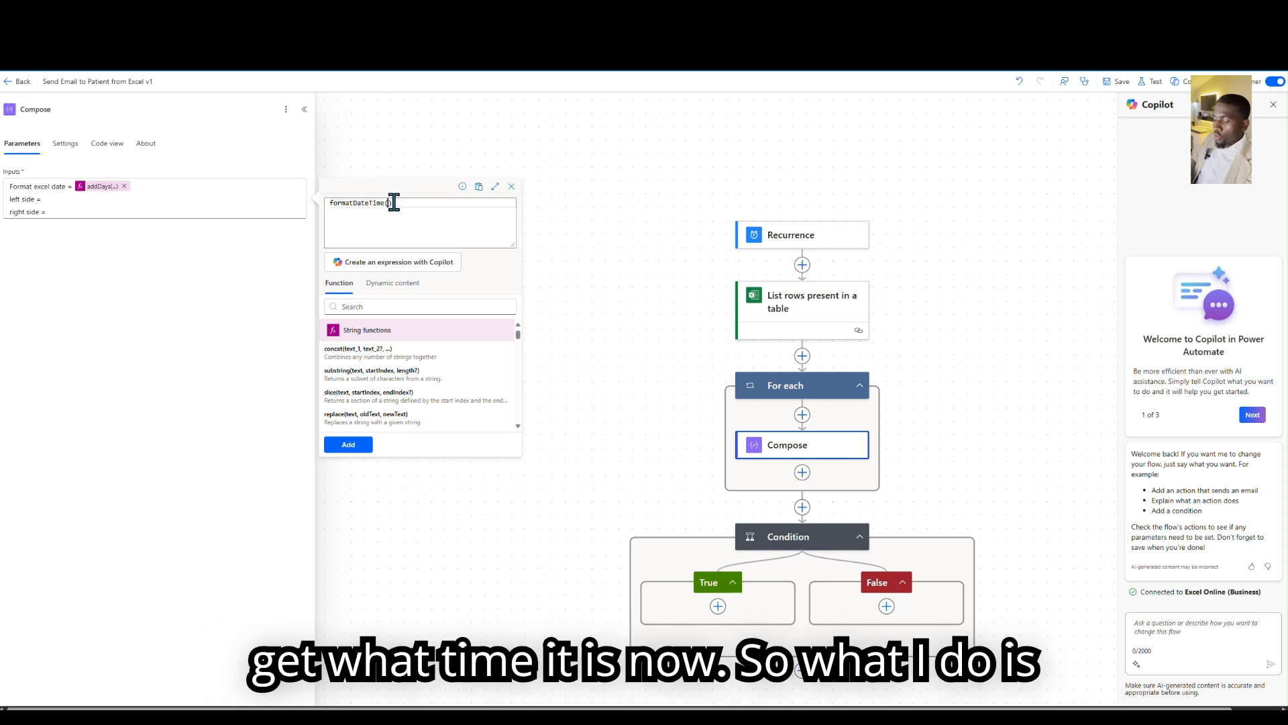
{"action": "type", "text": "utc"}
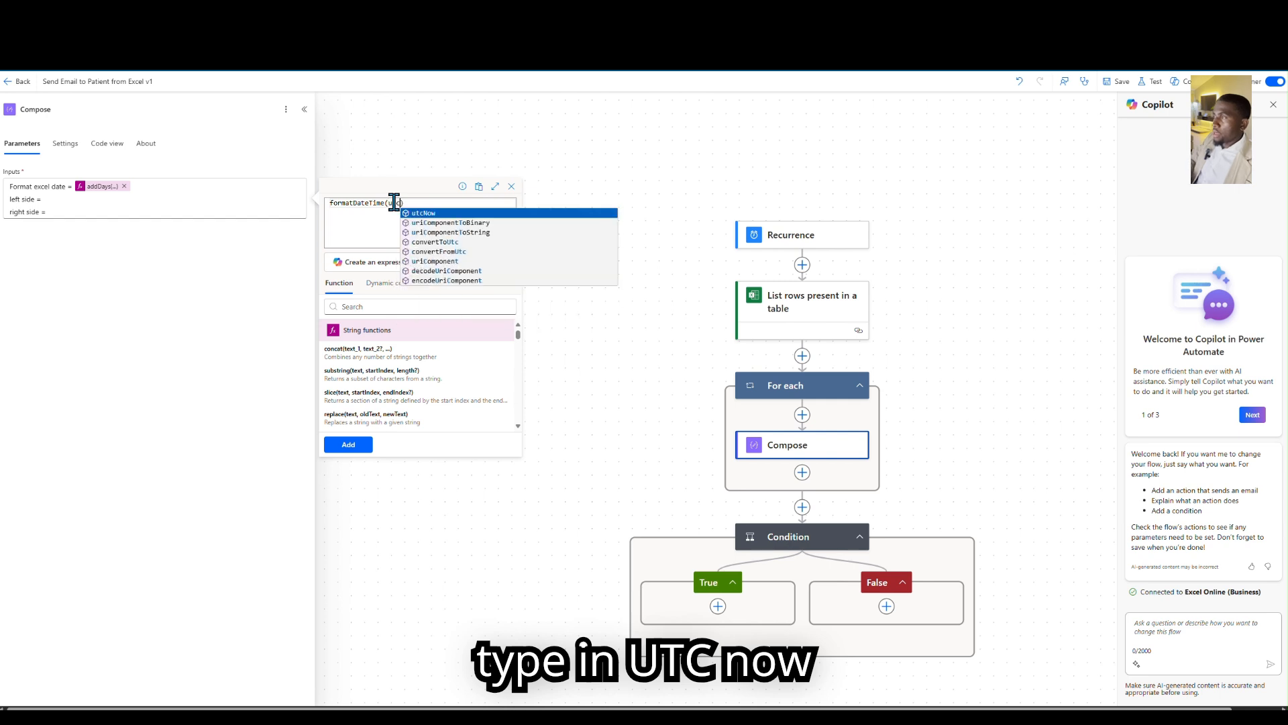
{"action": "key", "text": "Return"}
{"action": "type", "text": ","}
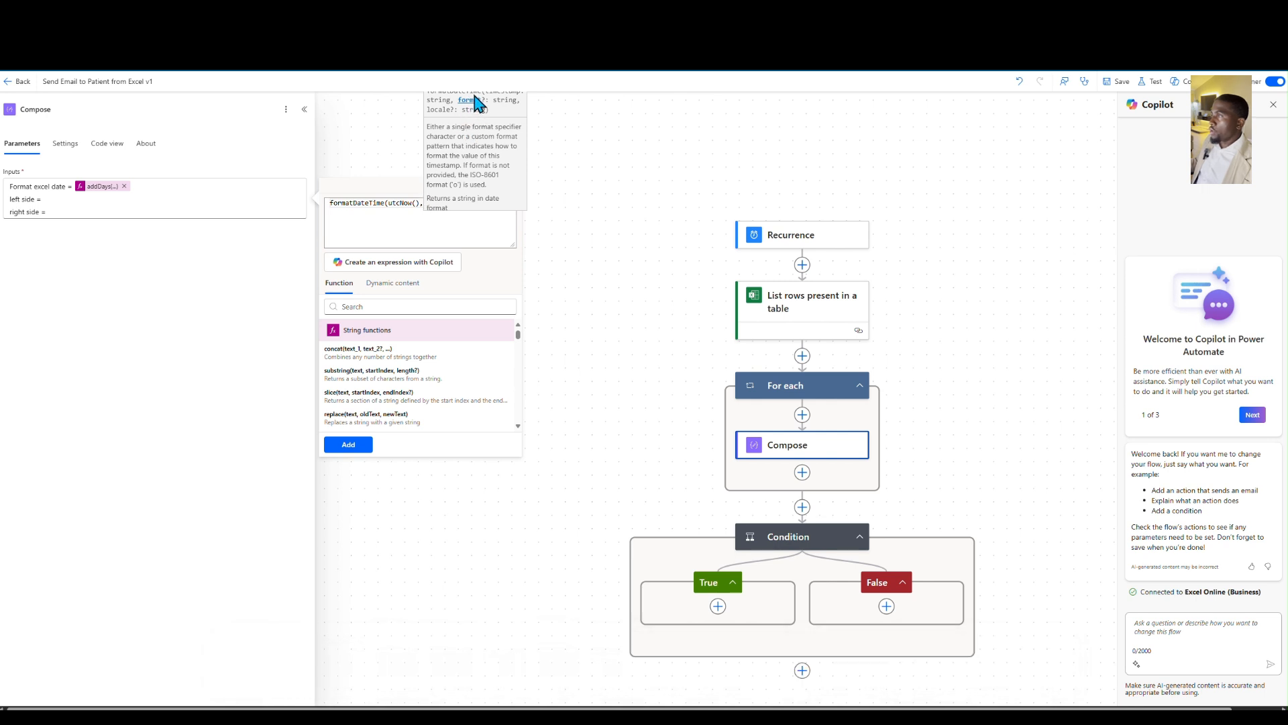
{"action": "left_click", "coordinate": [406, 208]}
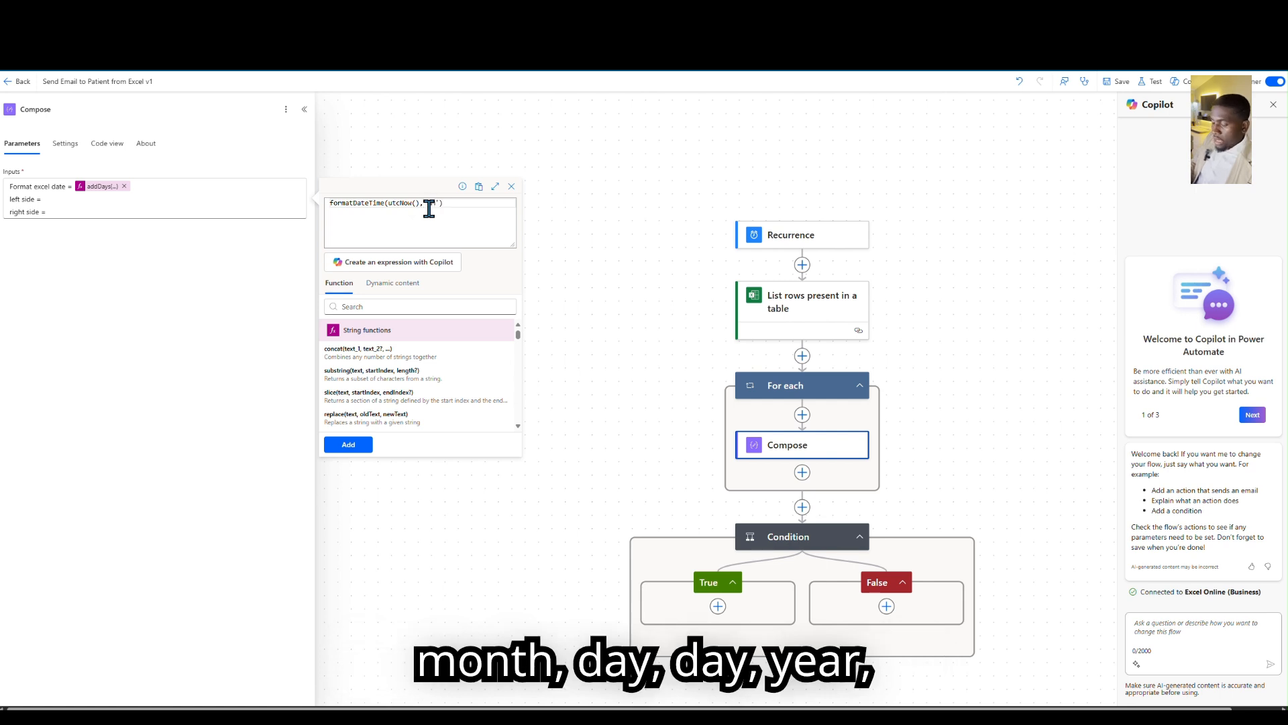
{"action": "type", "text": "yyyy"}
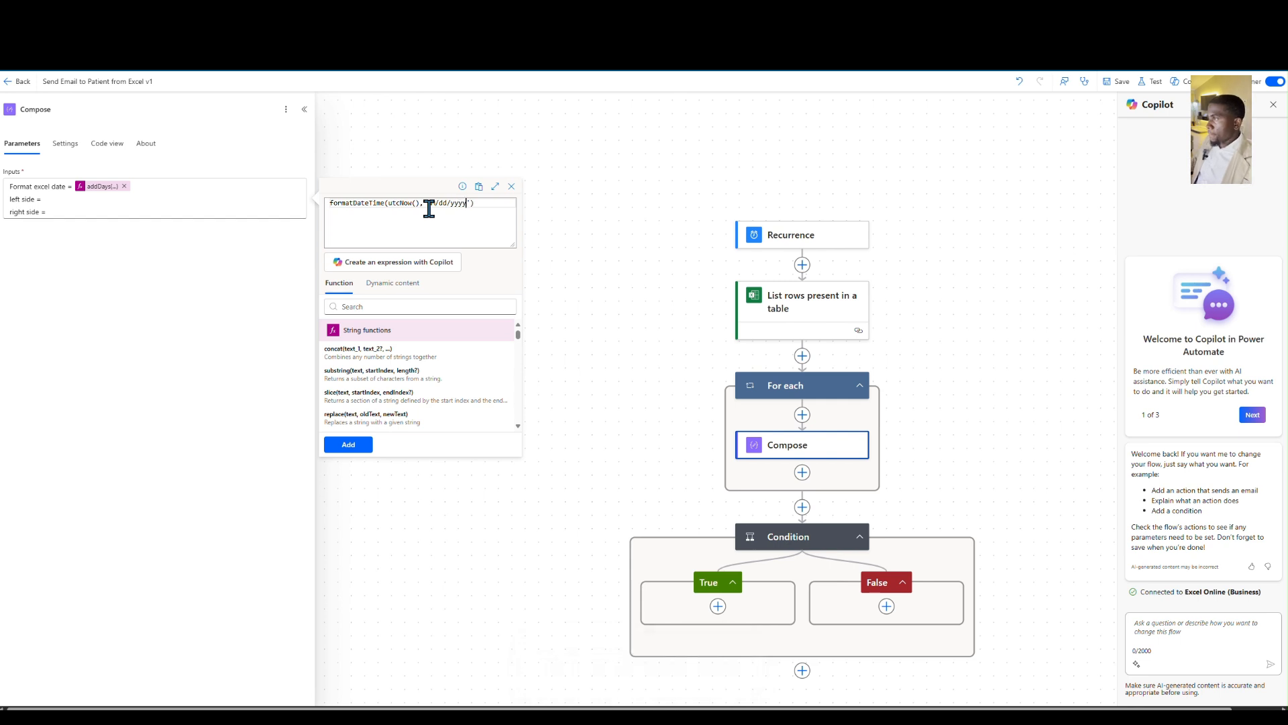
{"action": "right_click", "coordinate": [430, 208]}
{"action": "left_click", "coordinate": [386, 234]}
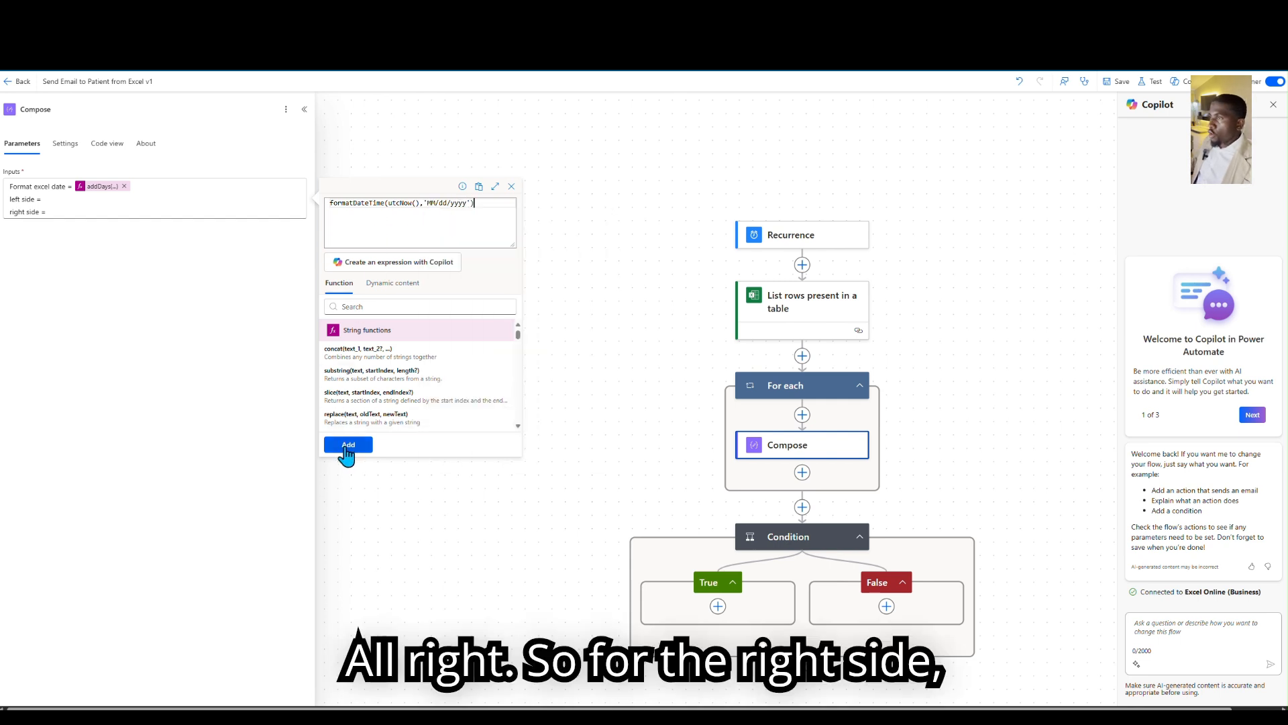
{"action": "left_click", "coordinate": [346, 444]}
Review the Condition's comparison fields and the Compose input lines, and open an empty expression for the "right side =" line.
{"action": "left_click", "coordinate": [81, 215]}
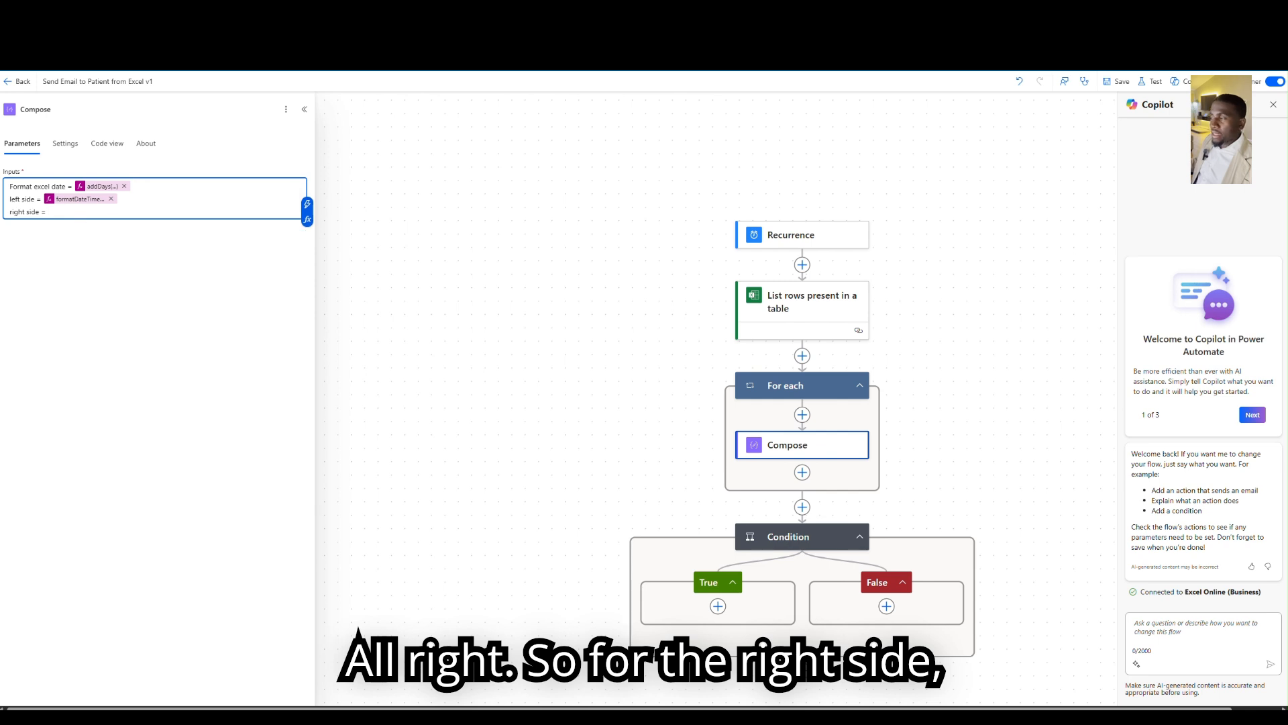
{"action": "left_click", "coordinate": [823, 540]}
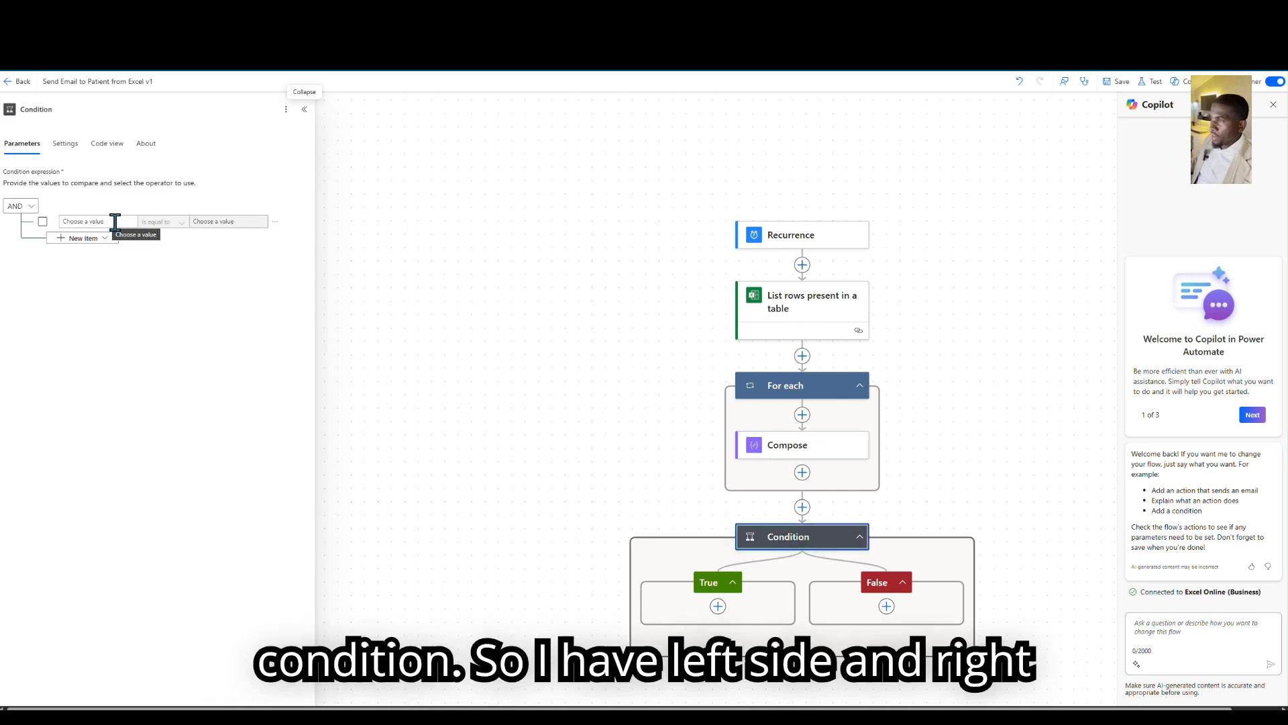
{"action": "left_click", "coordinate": [837, 458]}
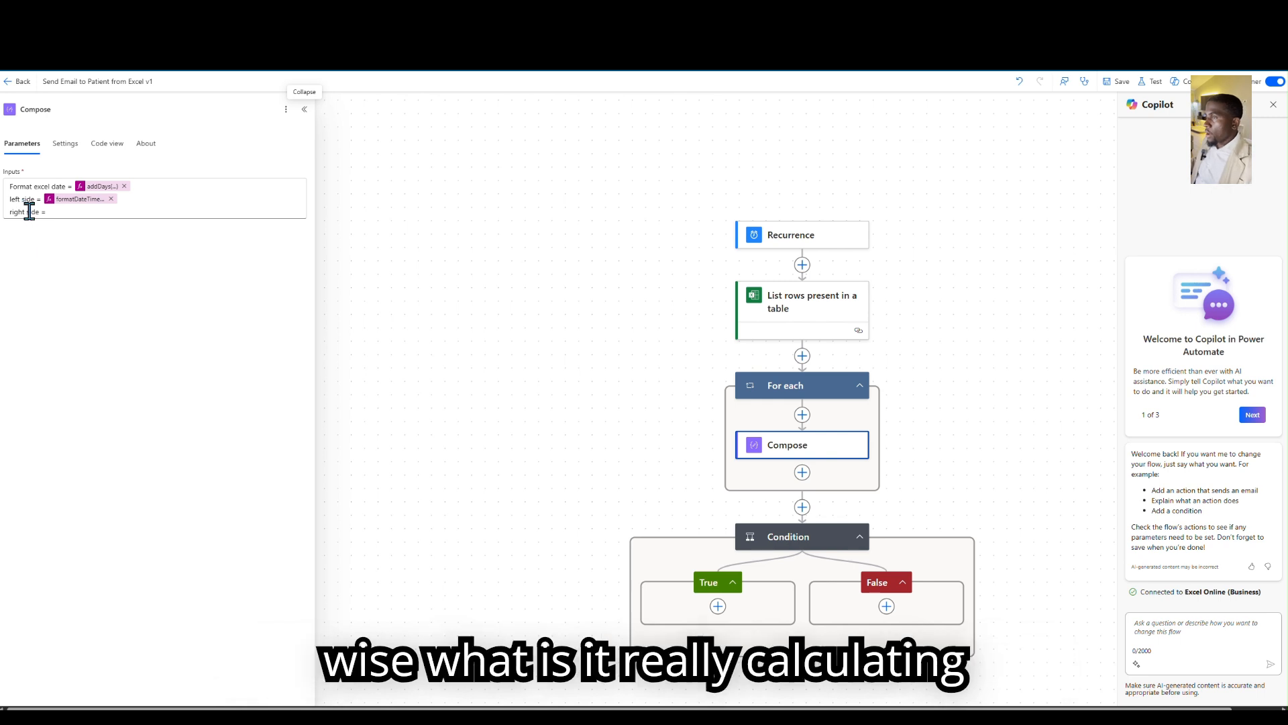
{"action": "left_click", "coordinate": [91, 215]}
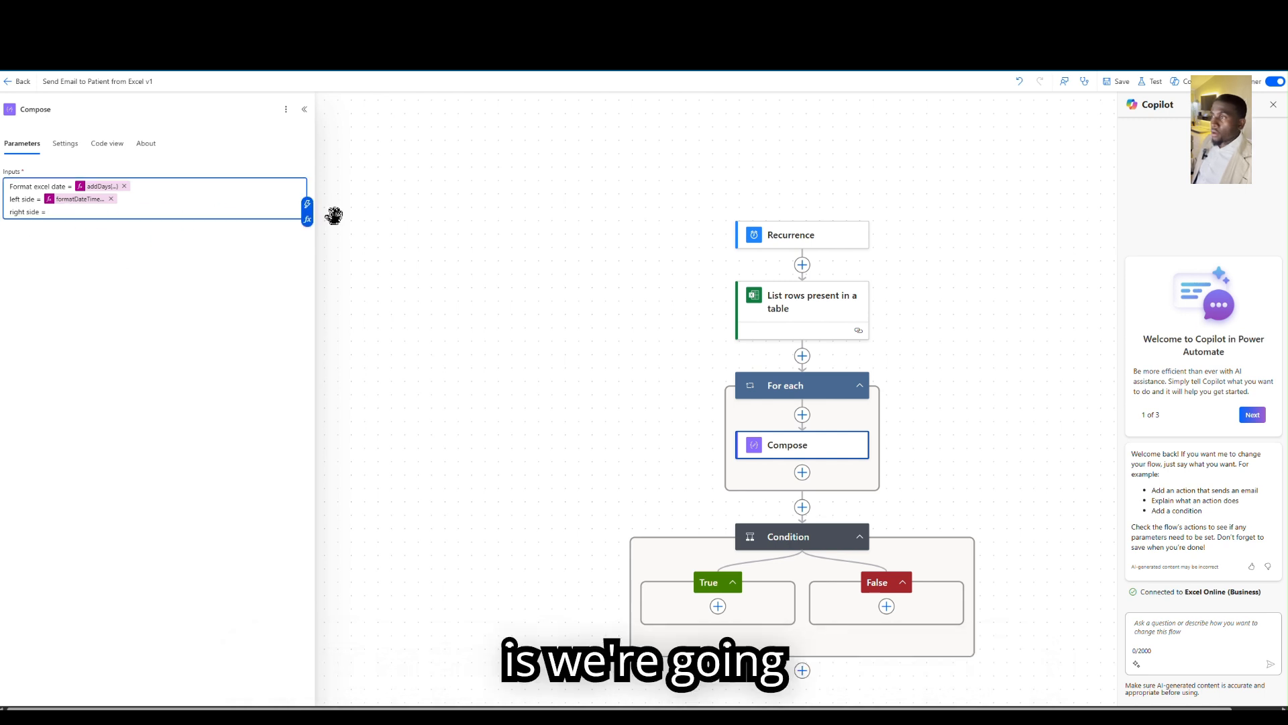
{"action": "left_click", "coordinate": [307, 219]}
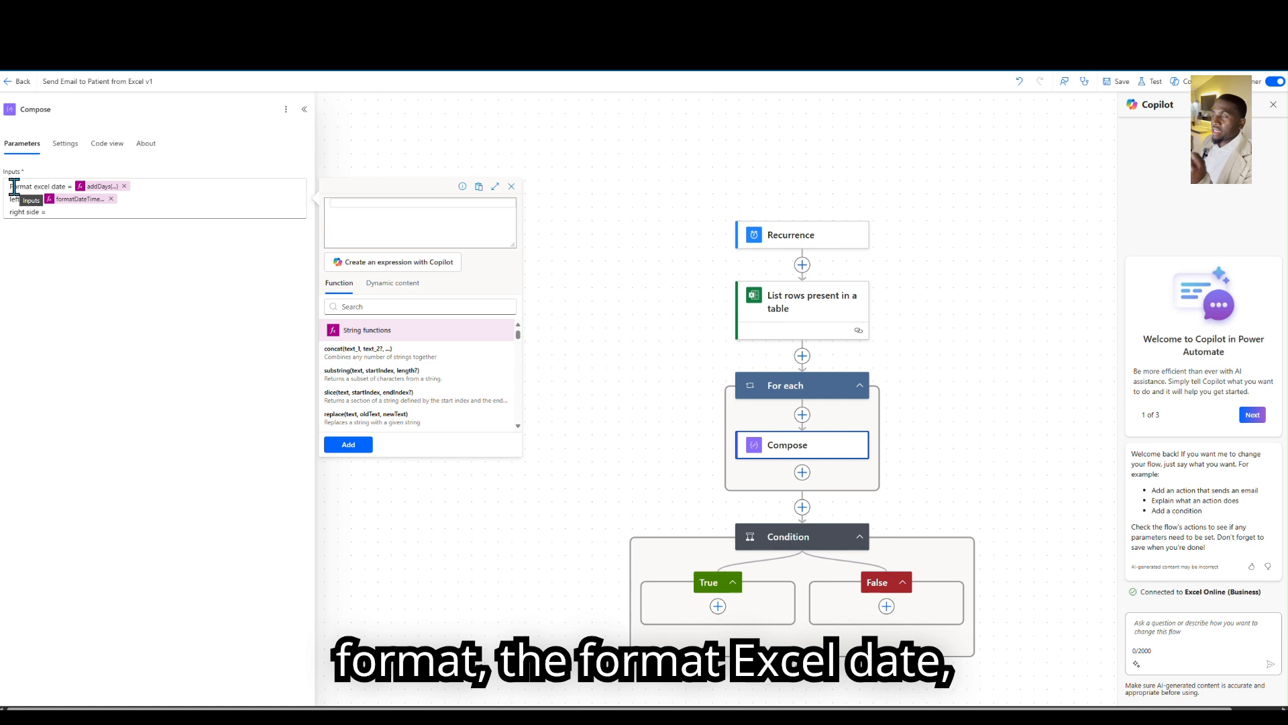
{"action": "left_click_drag", "start_coordinate": [25, 187], "coordinate": [123, 193]}
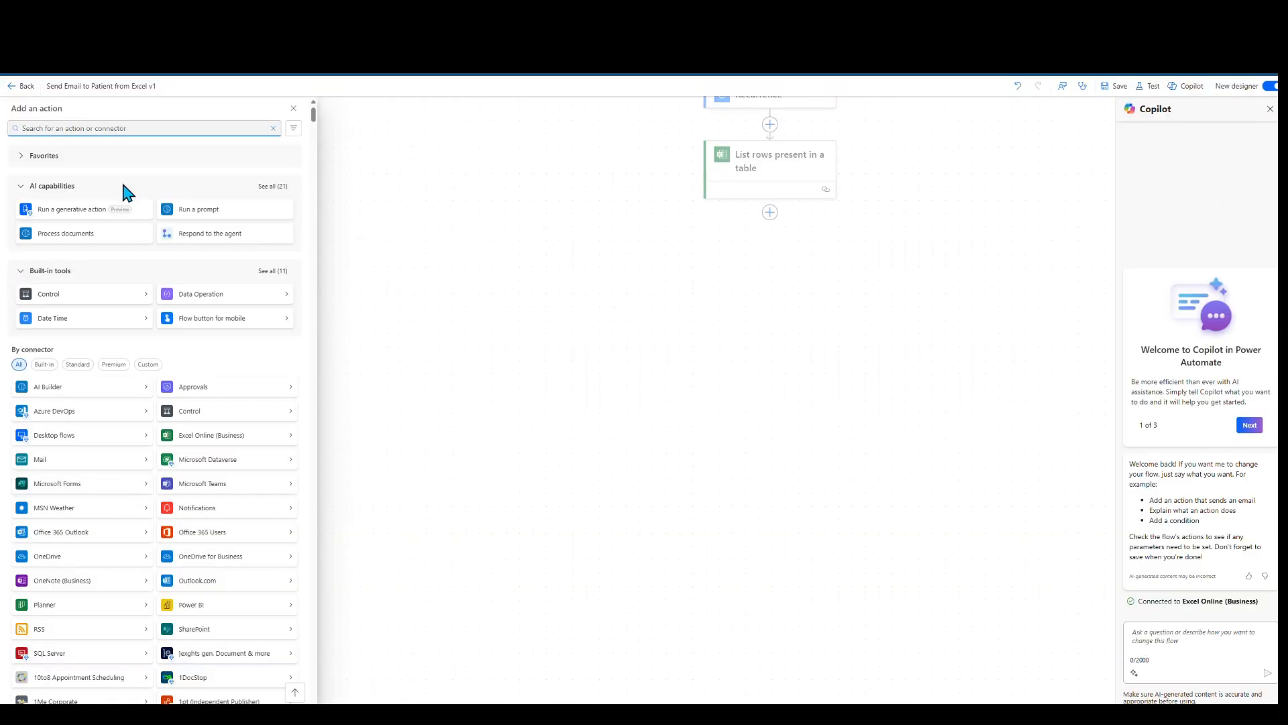
Add a Compose action after the List rows action and rename it Log Condition 1.
{"action": "type", "text": "compo"}
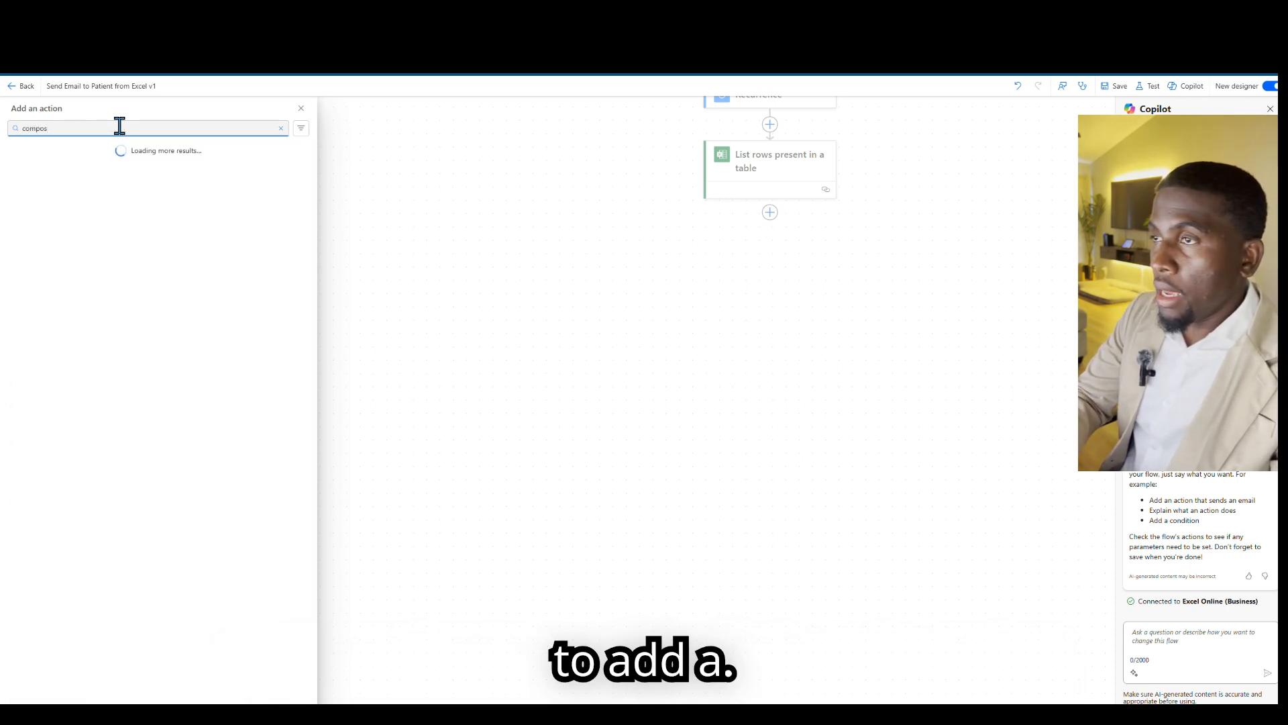
{"action": "type", "text": "s"}
{"action": "left_click", "coordinate": [84, 203]}
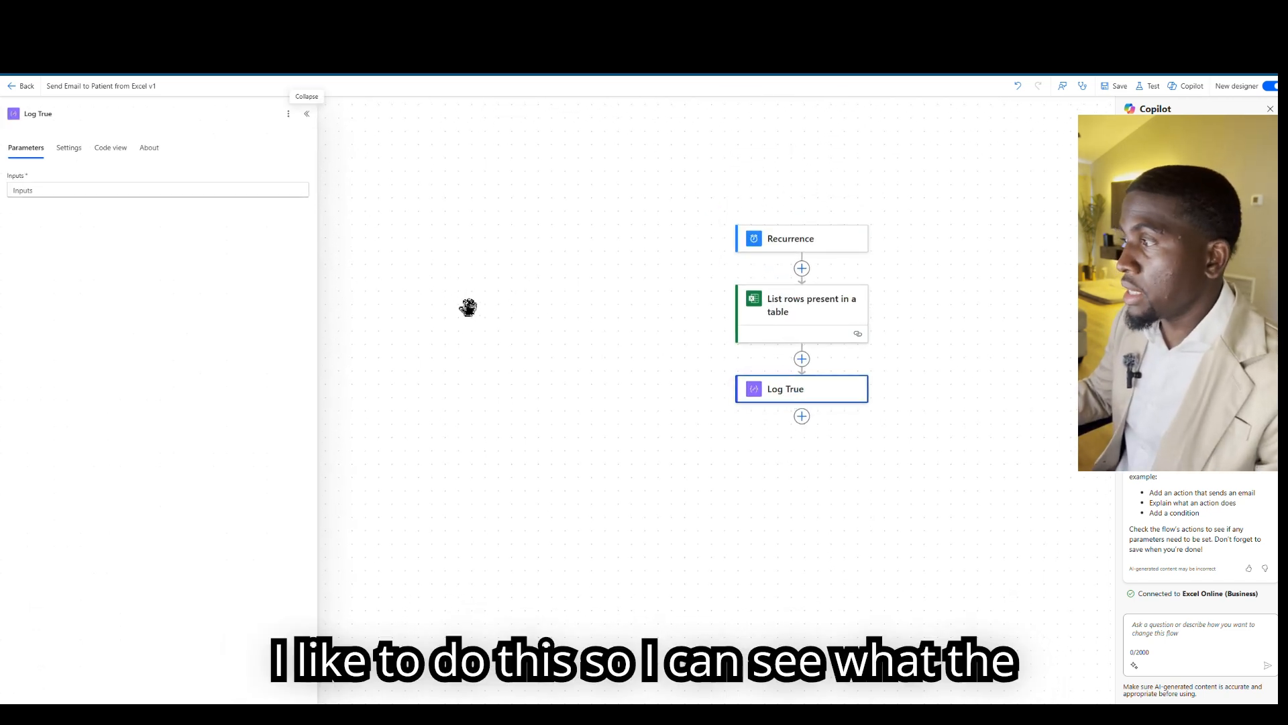
{"action": "double_click", "coordinate": [43, 113]}
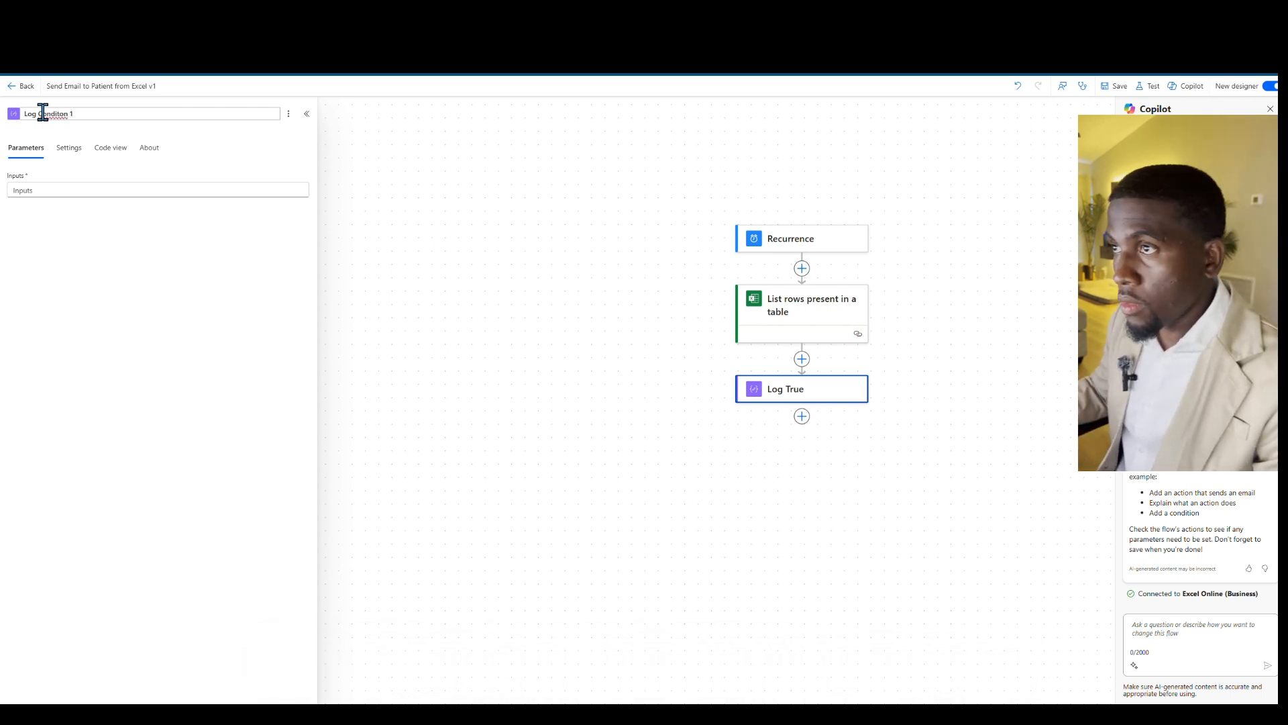
{"action": "double_click", "coordinate": [43, 113]}
{"action": "type", "text": "C"}
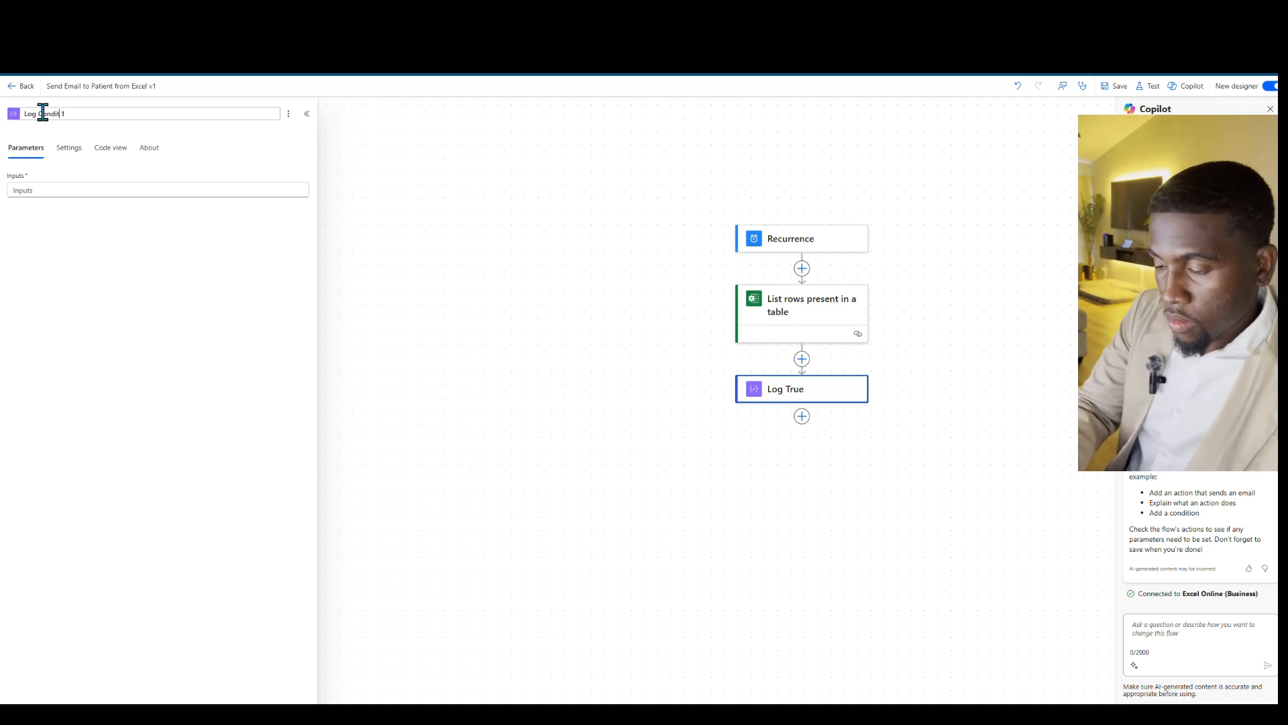
{"action": "key", "text": "Return"}
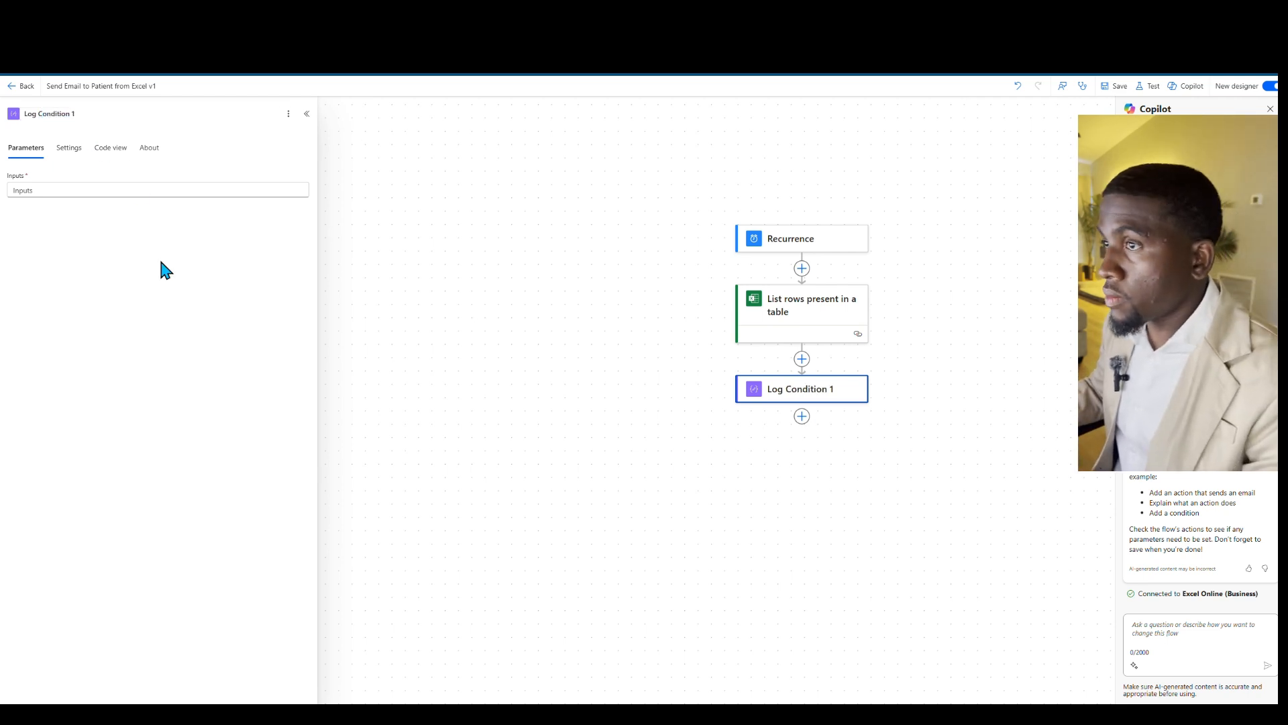
Start the label "Forma" in Log Condition 1's inputs and check how the List rows raw output stores the ApointmentDate values.
{"action": "left_click", "coordinate": [125, 190]}
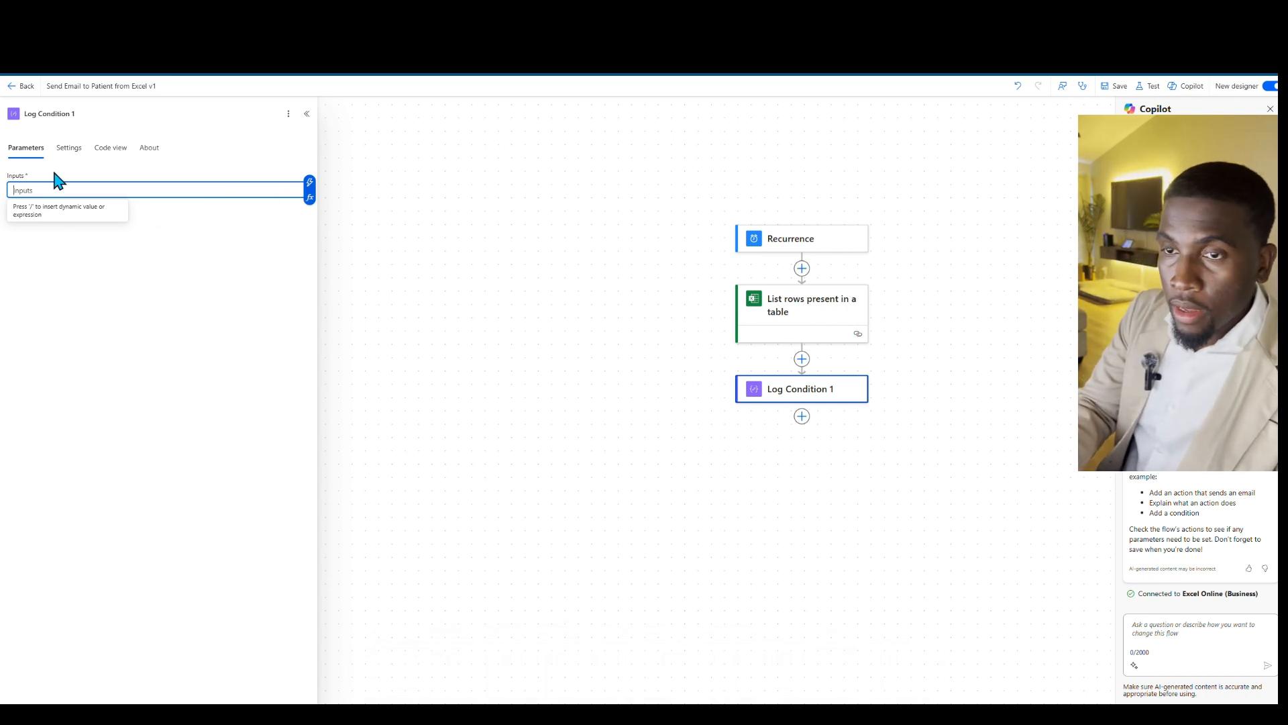
{"action": "type", "text": "For"}
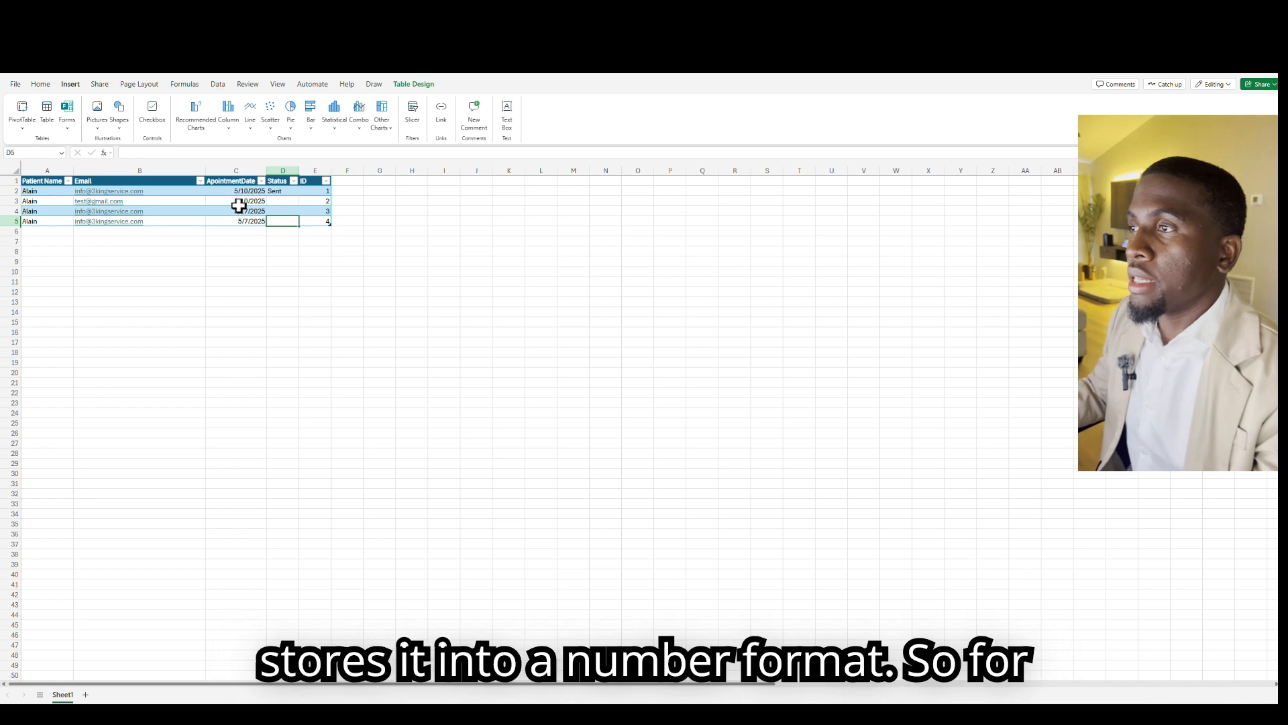
{"action": "key", "text": "ctrl+Tab"}
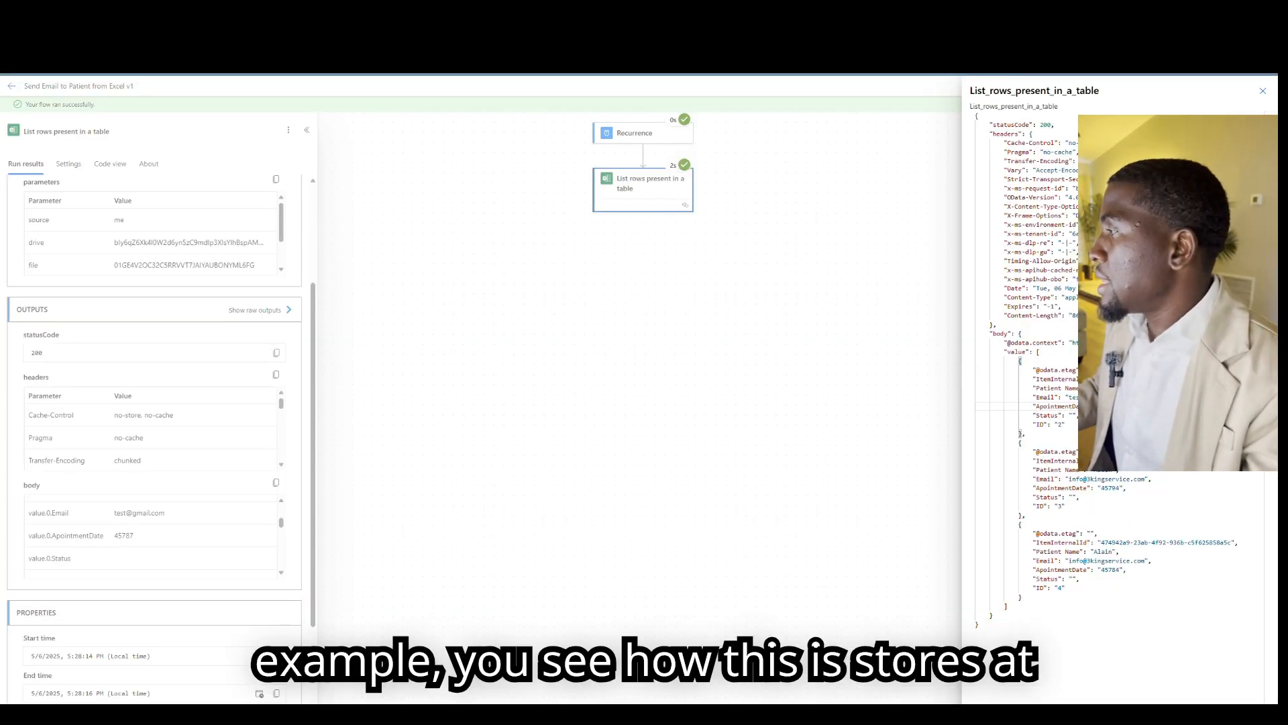
{"action": "left_click_drag", "start_coordinate": [1100, 406], "coordinate": [1122, 415]}
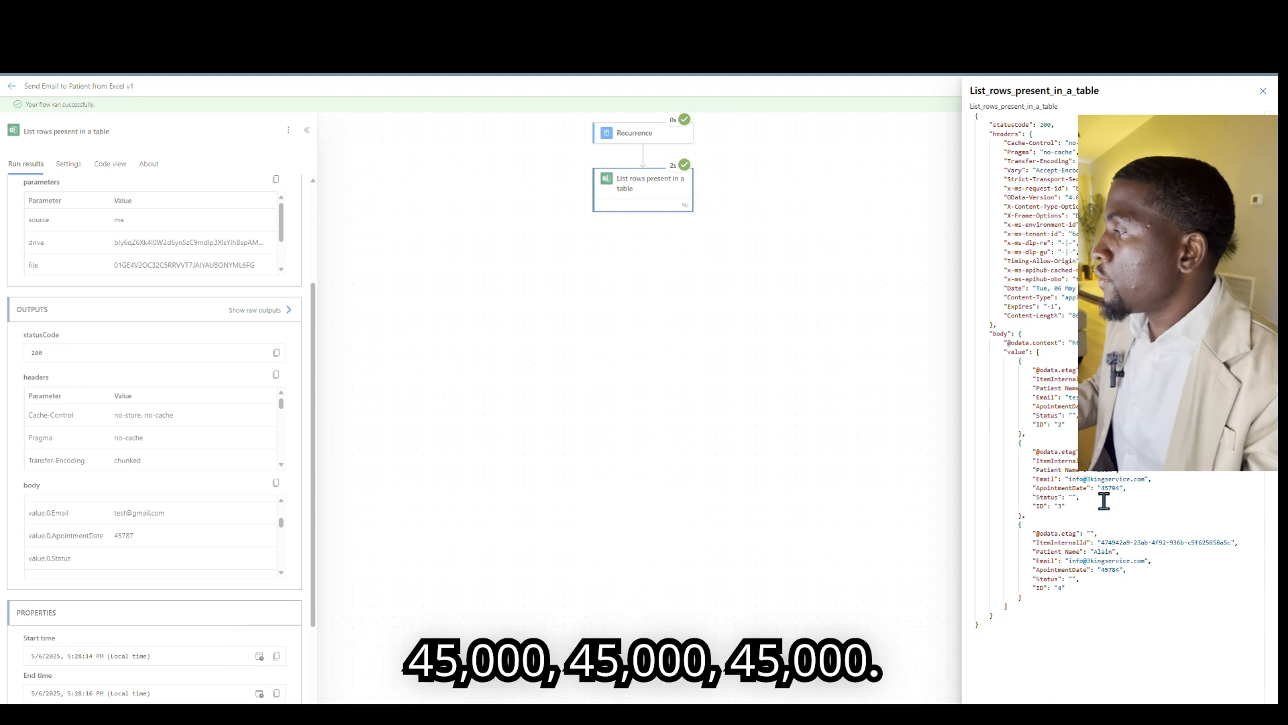
{"action": "left_click_drag", "start_coordinate": [1101, 503], "coordinate": [1124, 492]}
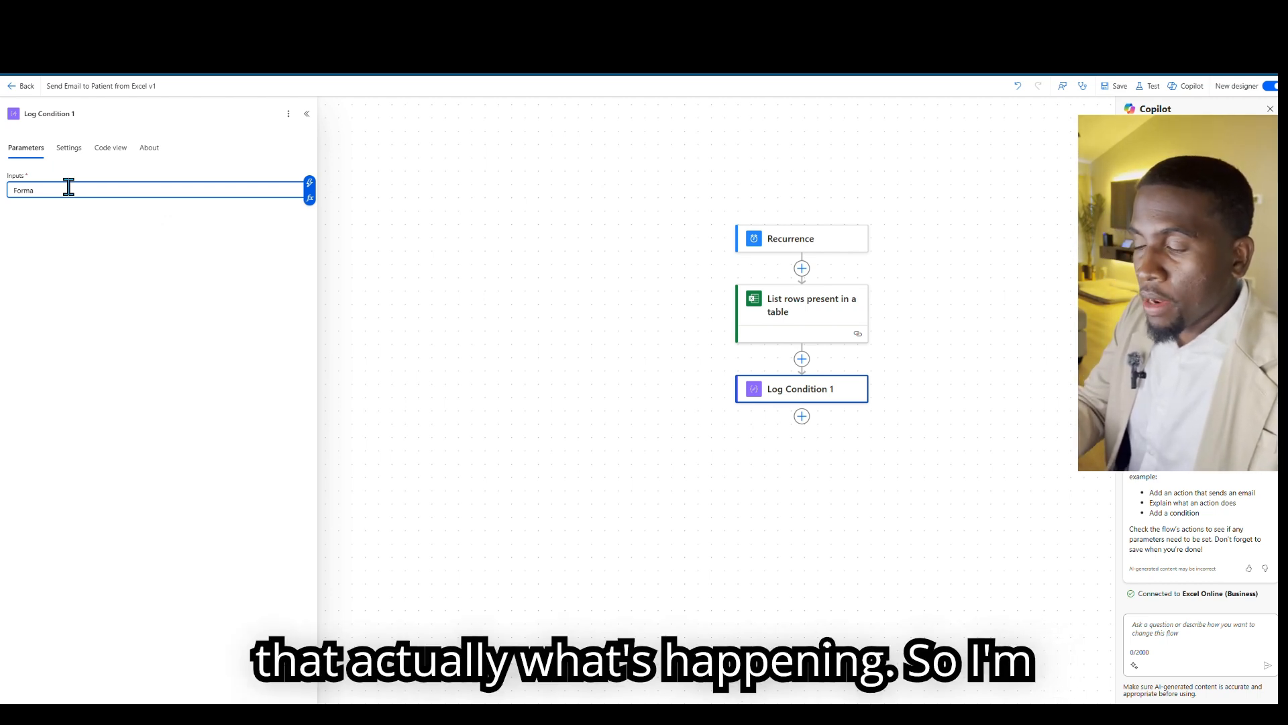
Complete the label in Log Condition 1's inputs as "Excel Format Date =".
{"action": "type", "text": "t Dat"}
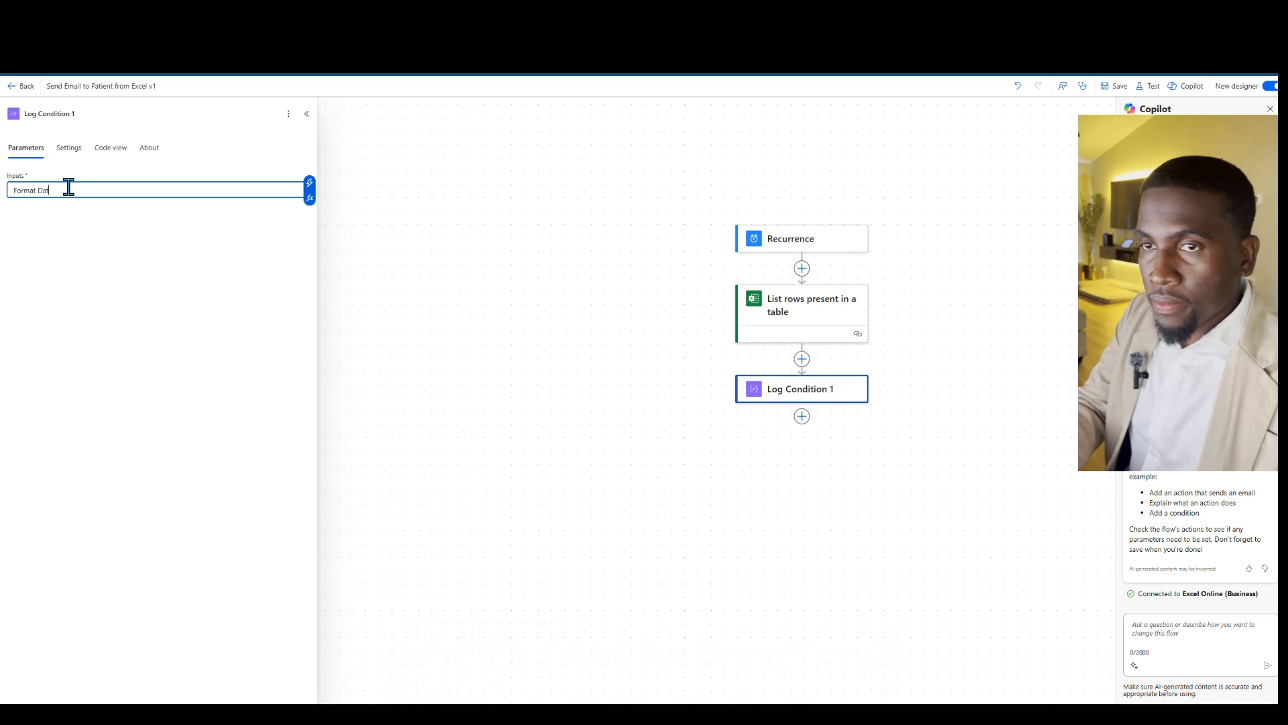
{"action": "type", "text": "e "}
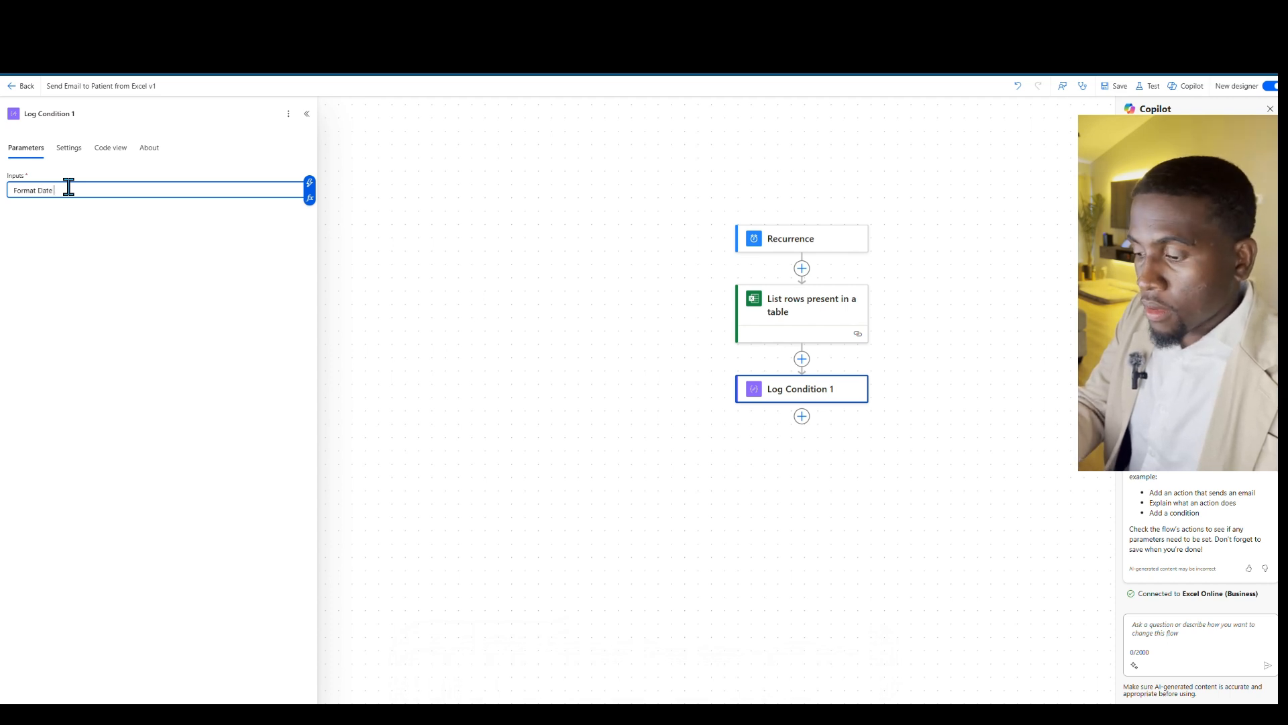
{"action": "type", "text": "="}
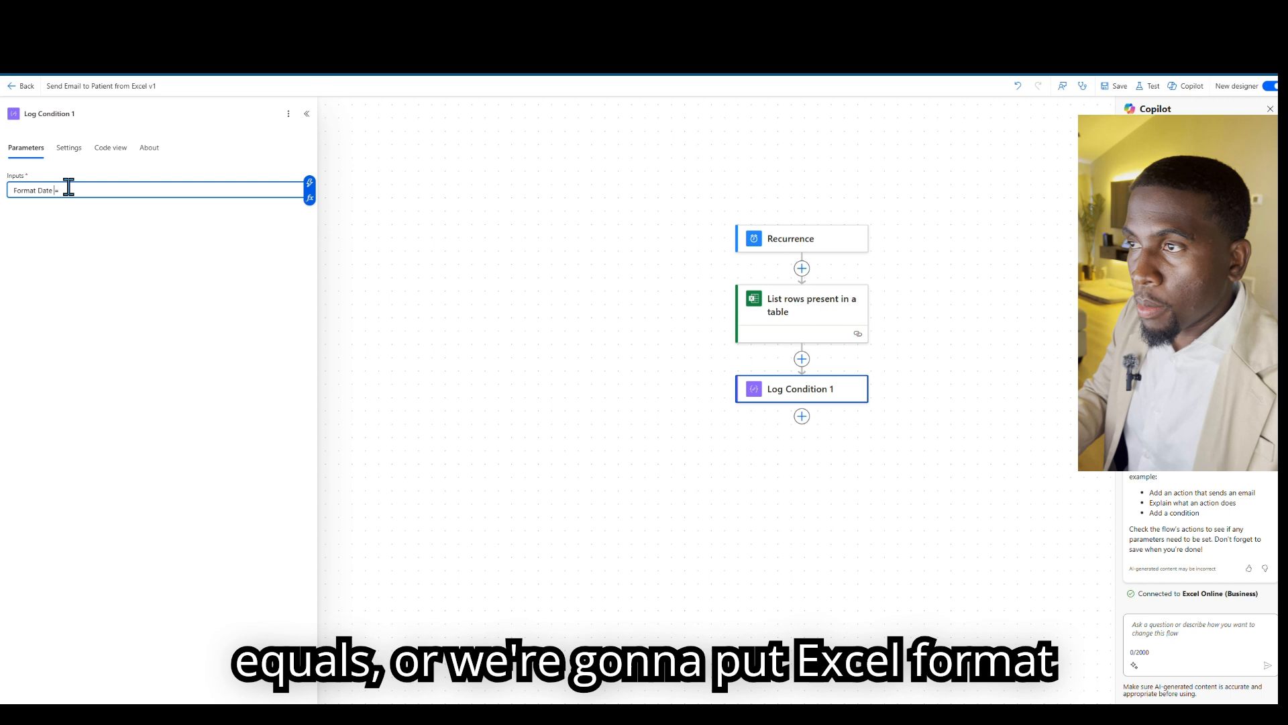
{"action": "type", "text": "Excel"}
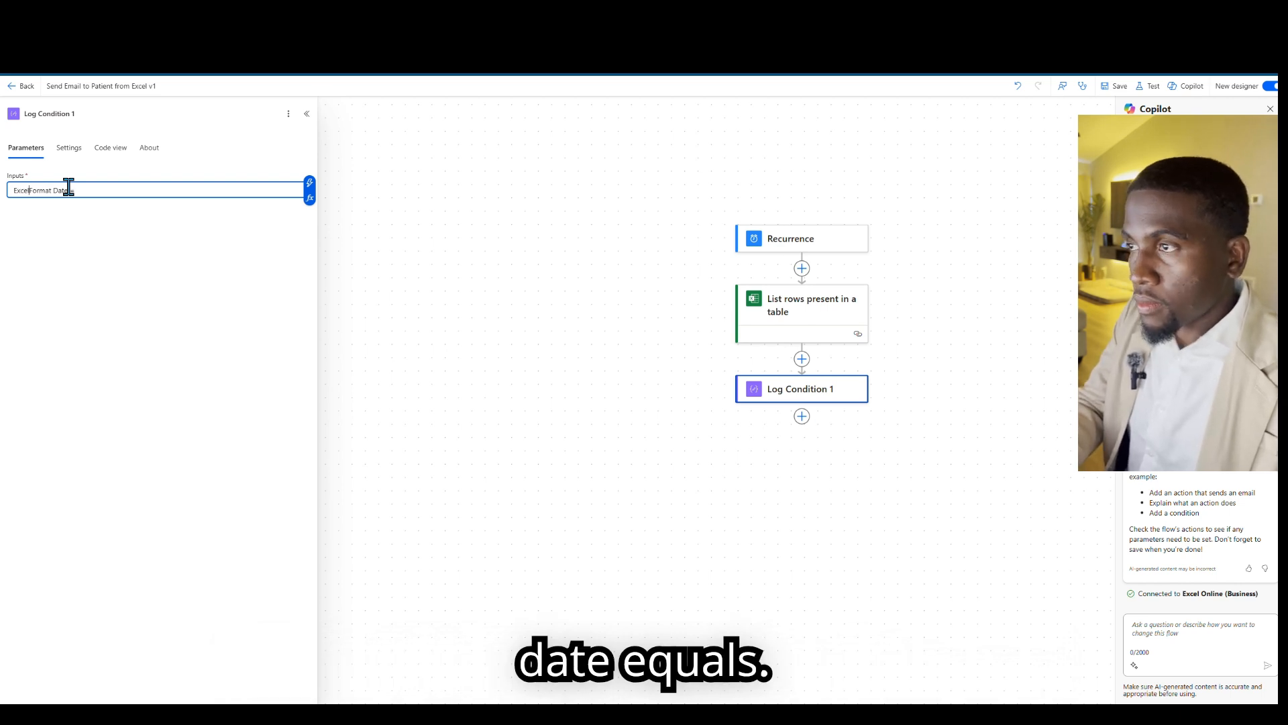
{"action": "left_click", "coordinate": [107, 194]}
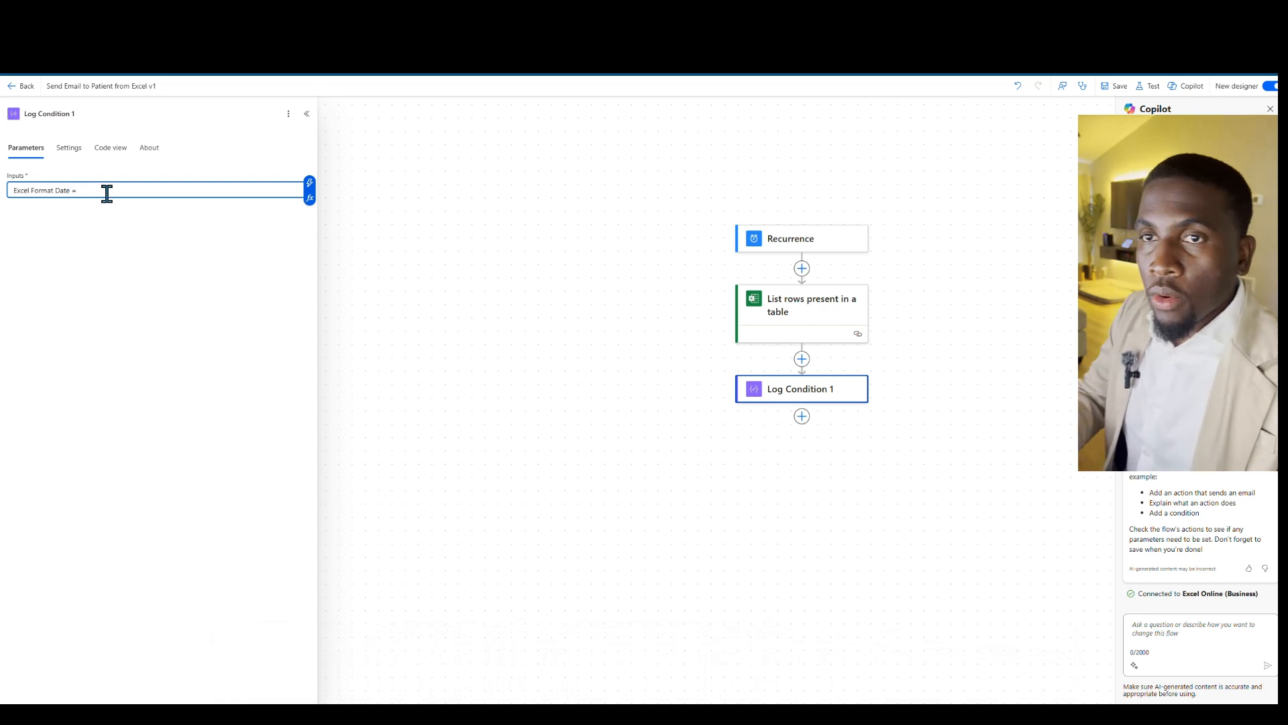
Add the lines "Left Side =" and "Right Side =" below the "Excel Format Date =" line.
{"action": "key", "text": "Return"}
{"action": "type", "text": "Left s"}
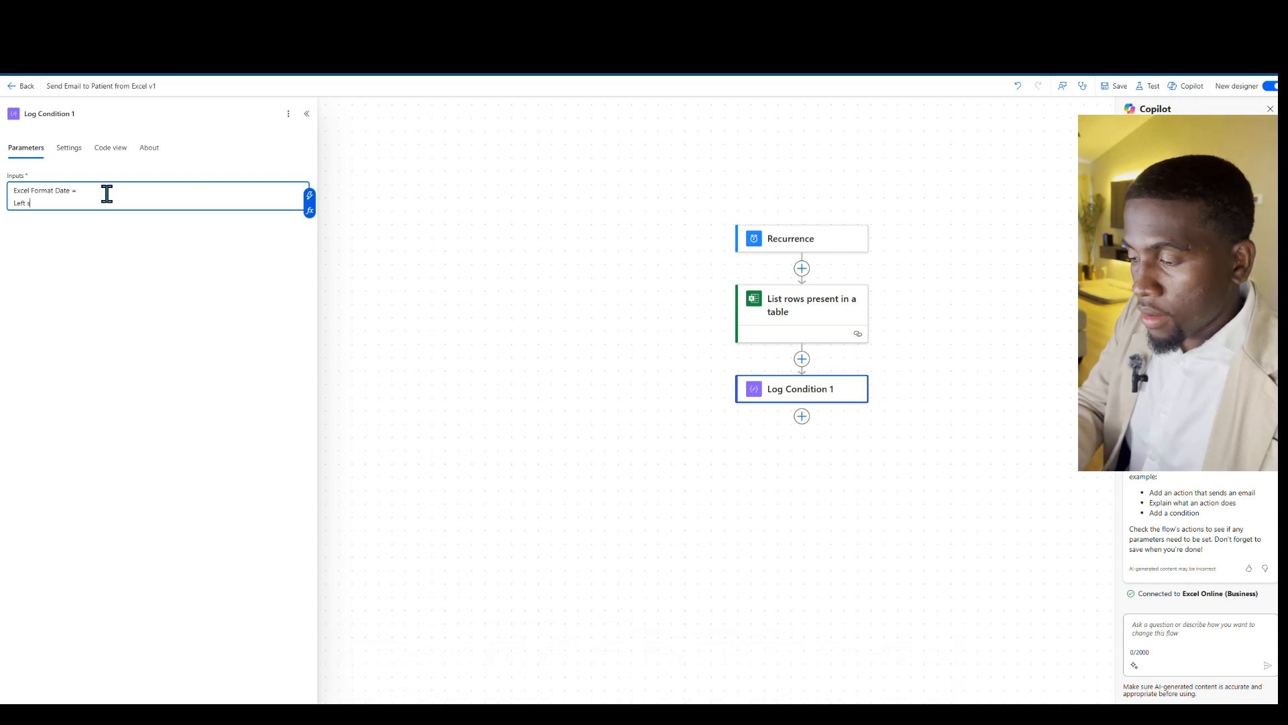
{"action": "key", "text": "BackSpace"}
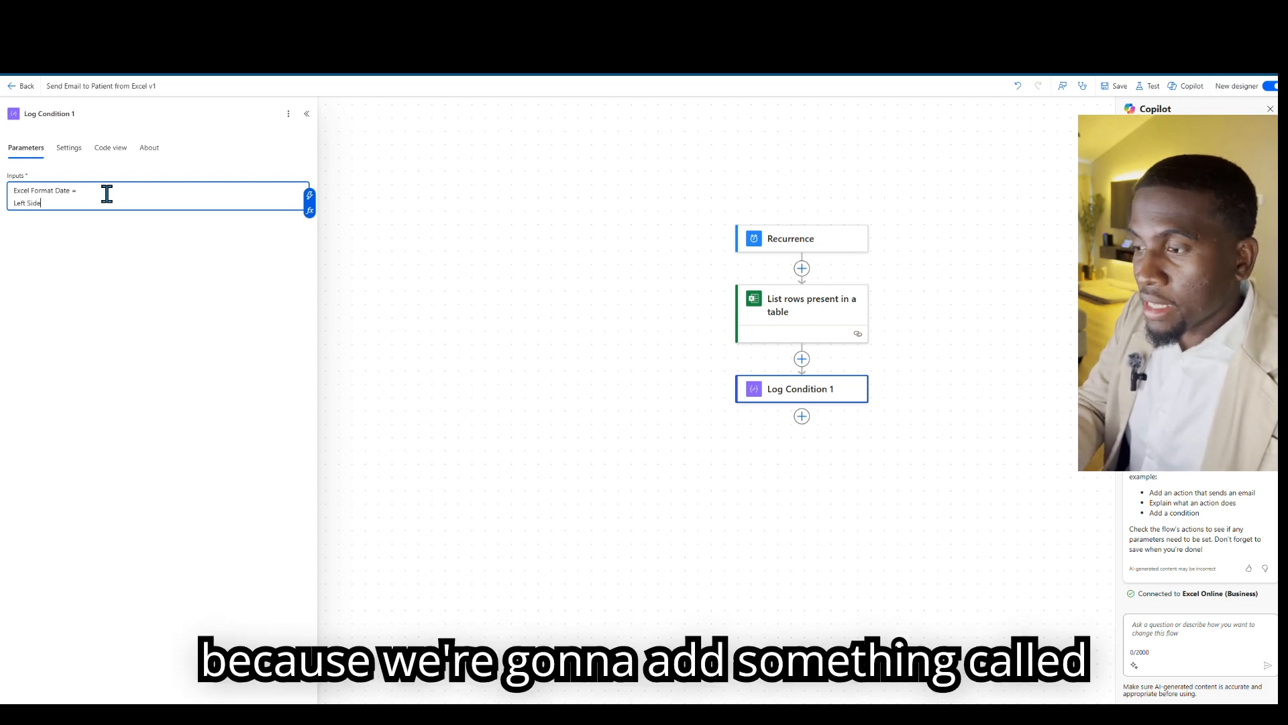
{"action": "type", "text": "Side ="}
{"action": "key", "text": "Return"}
{"action": "type", "text": "R"}
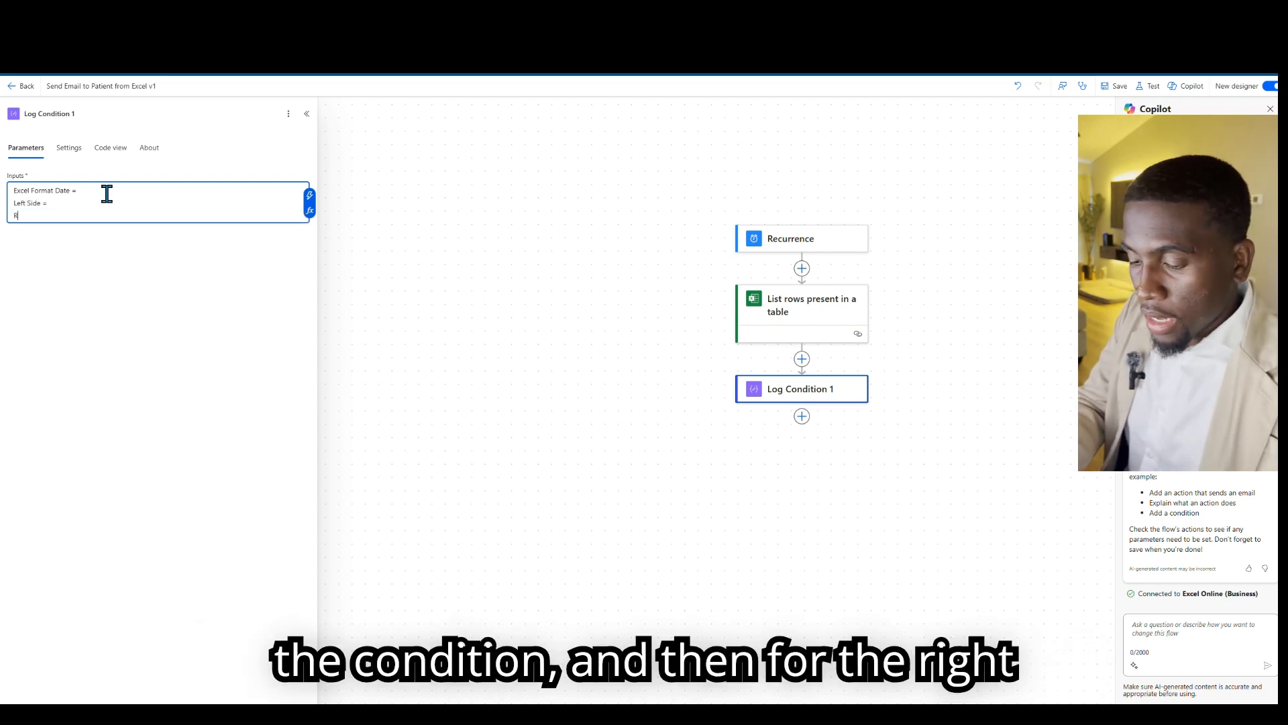
{"action": "type", "text": "ight Side ="}
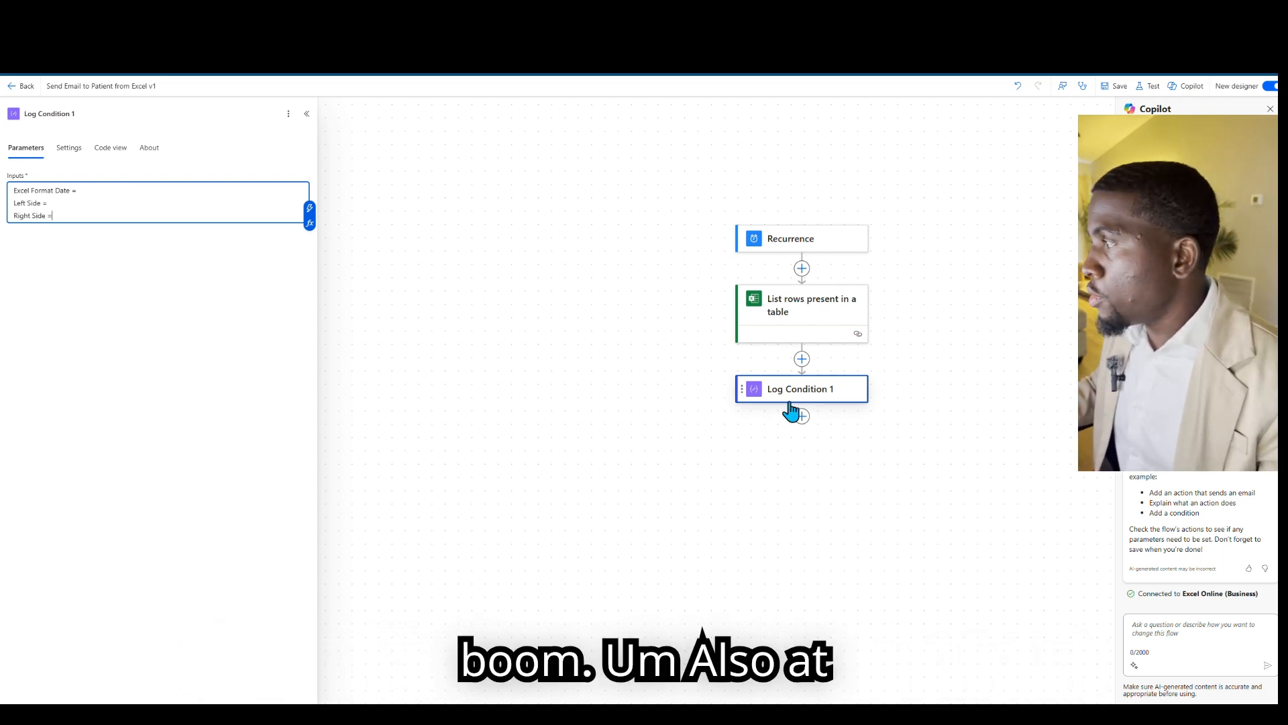
Insert an "Id=" line above the other labels, followed by a blank line, and fill it with the ID dynamic value from List rows.
{"action": "left_click", "coordinate": [14, 190]}
{"action": "key", "text": "Return"}
{"action": "key", "text": "Return"}
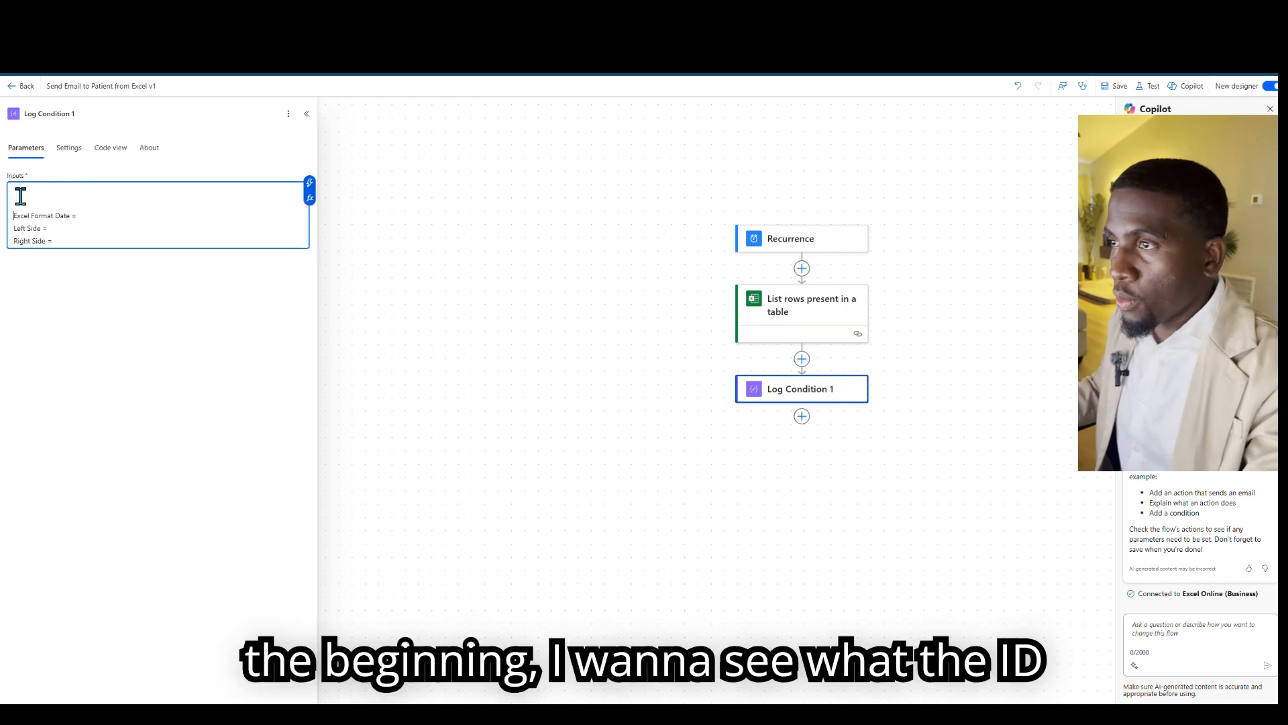
{"action": "left_click", "coordinate": [268, 190]}
{"action": "type", "text": "Id="}
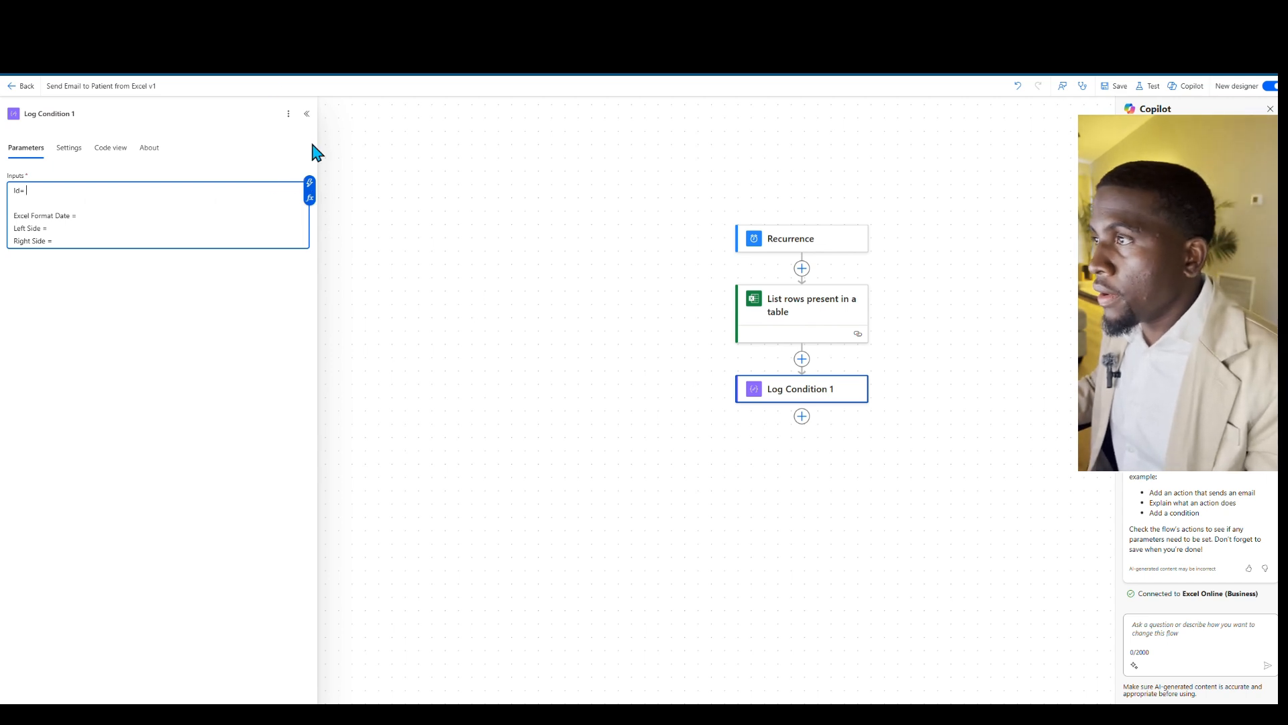
{"action": "left_click", "coordinate": [309, 182]}
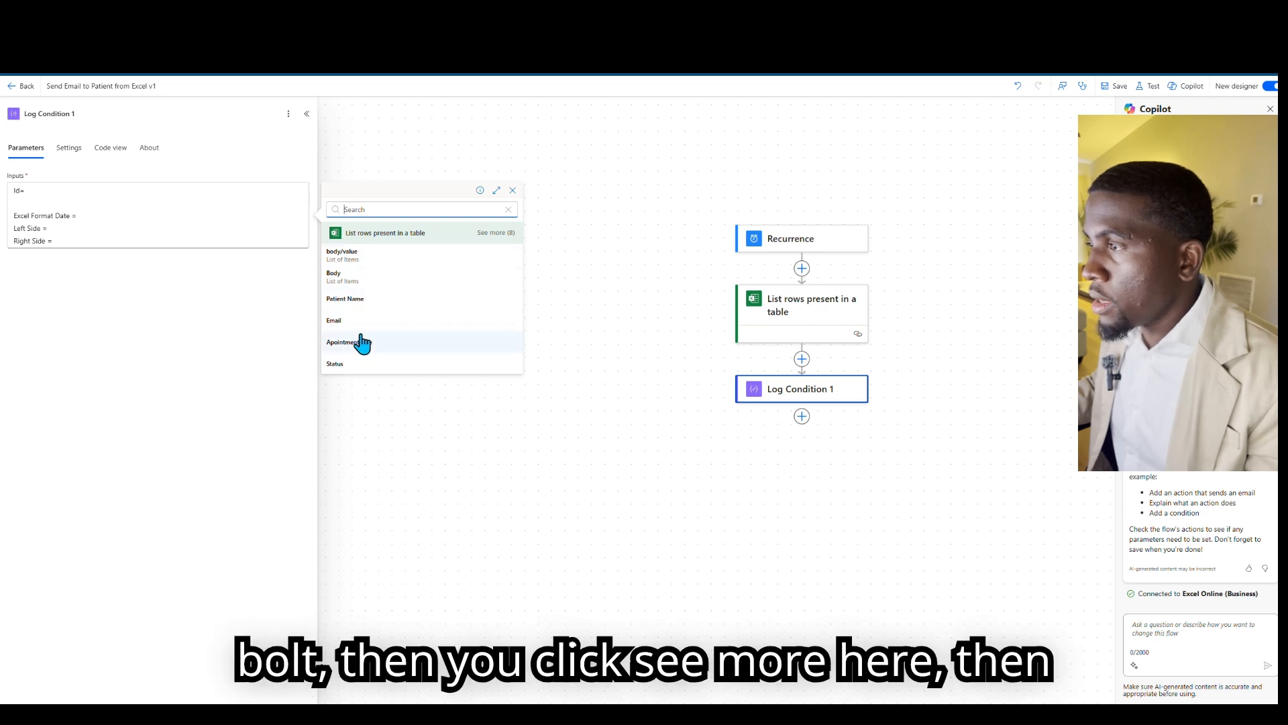
{"action": "left_click", "coordinate": [505, 235]}
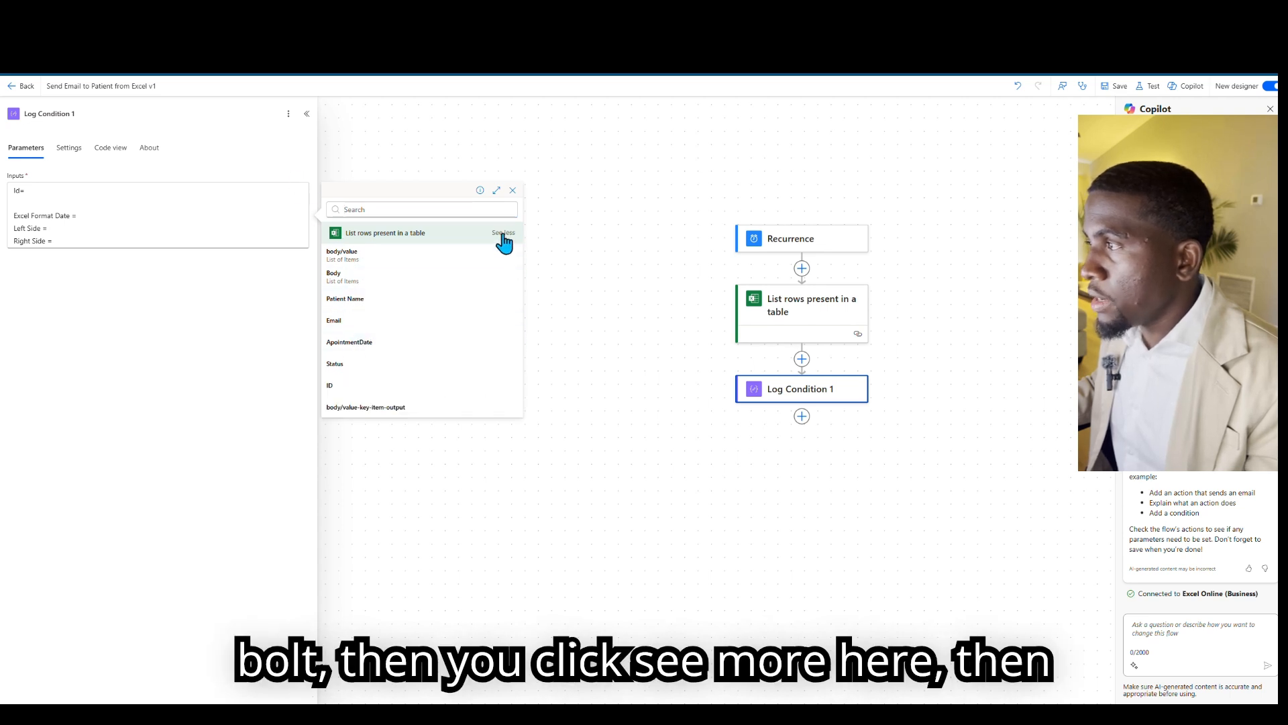
{"action": "left_click", "coordinate": [359, 395]}
Start an expression on the "Excel Format Date =" line using addDays with '1899-12-30' as the timestamp.
{"action": "left_click", "coordinate": [103, 213]}
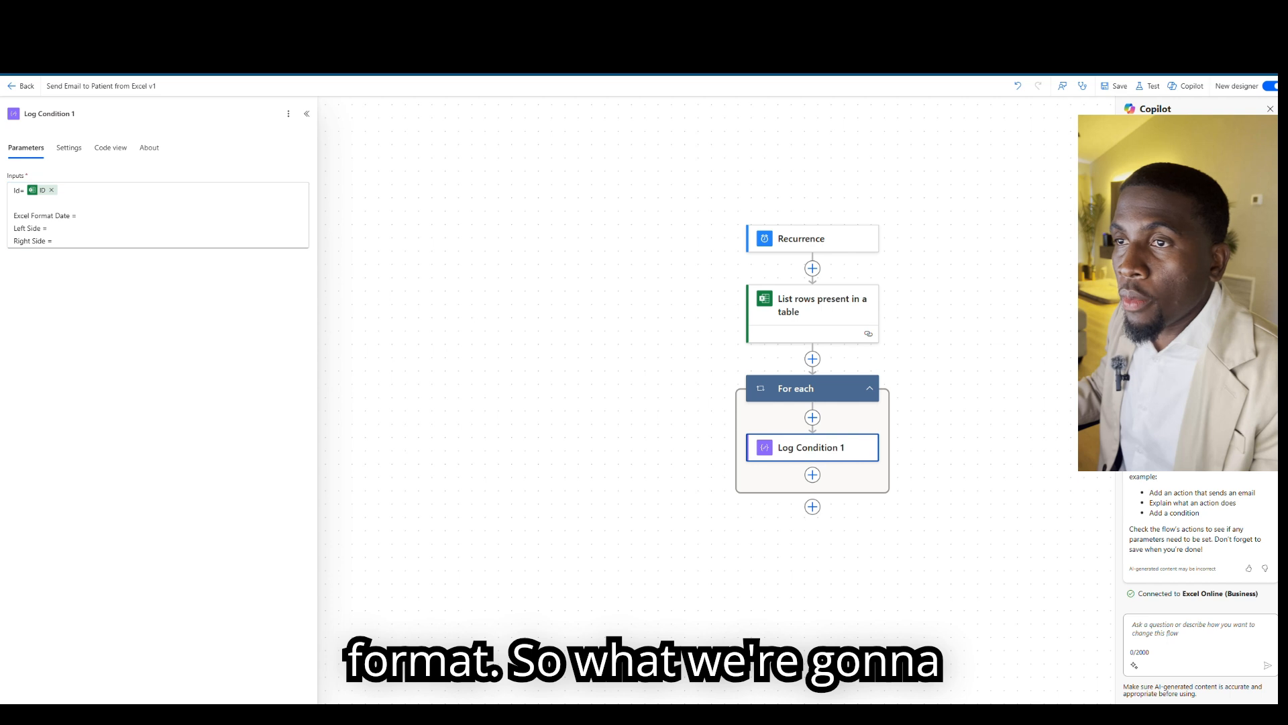
{"action": "left_click", "coordinate": [102, 215]}
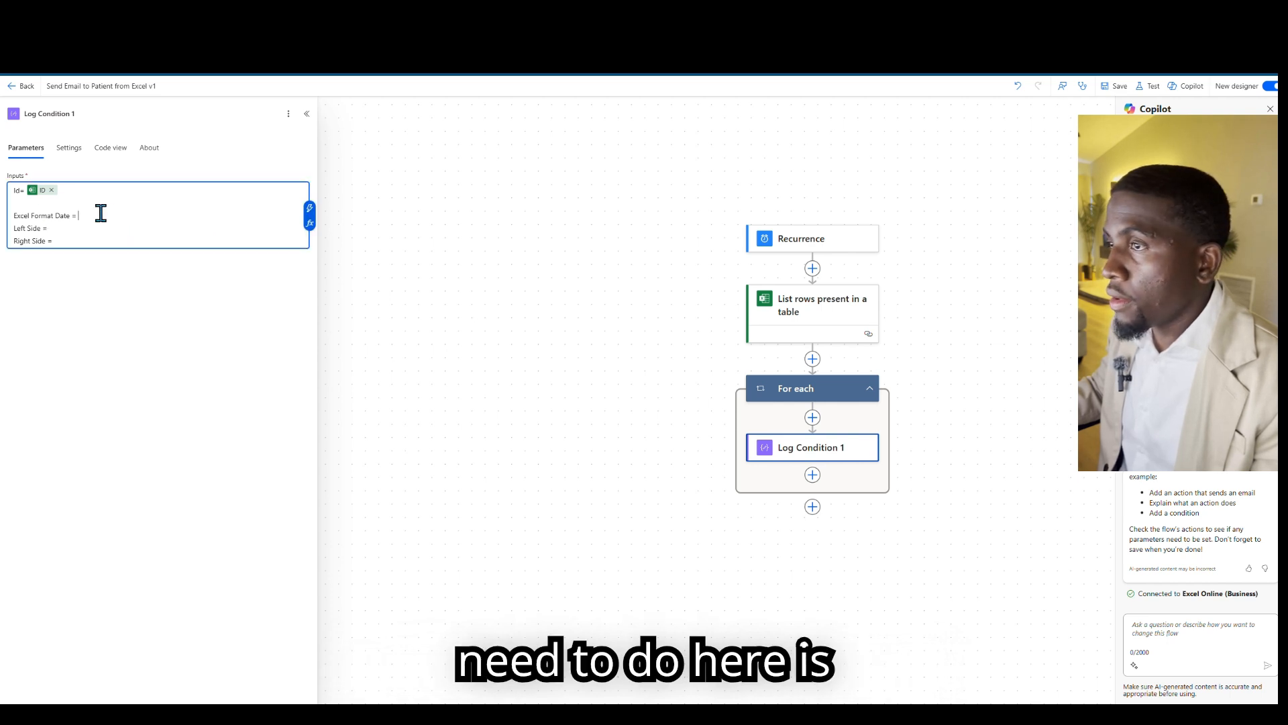
{"action": "left_click", "coordinate": [310, 224]}
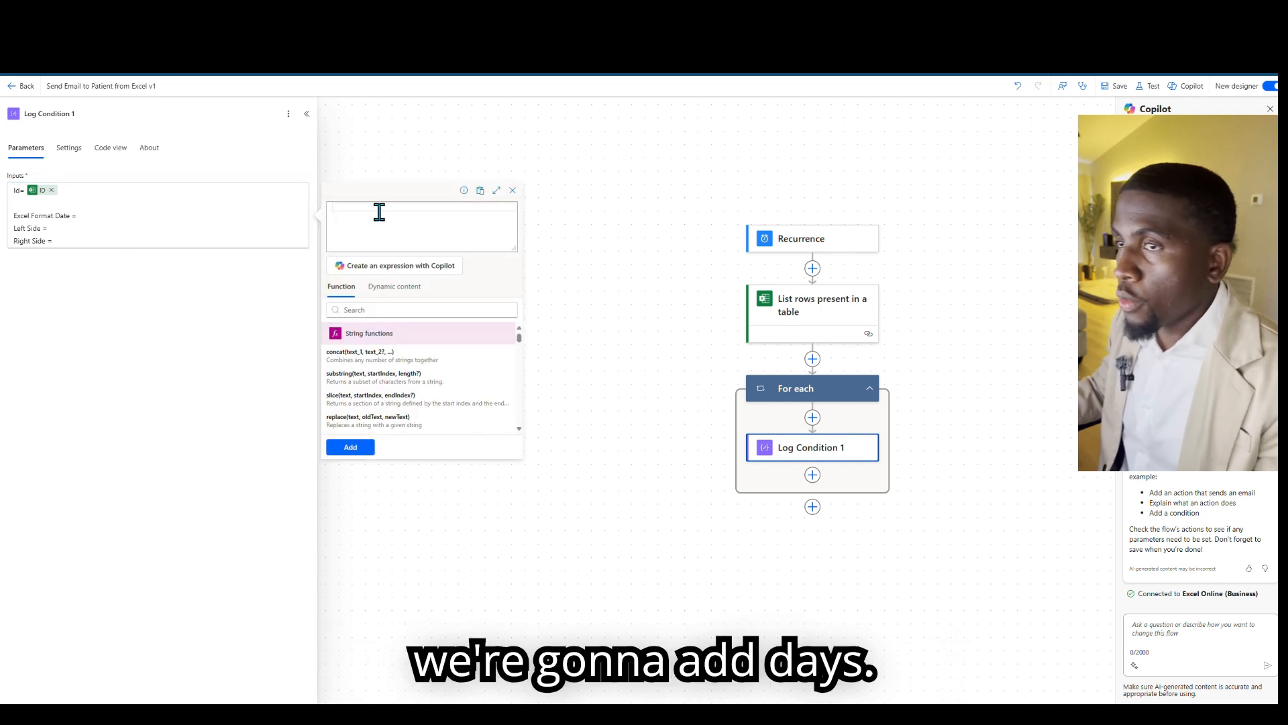
{"action": "type", "text": "add"}
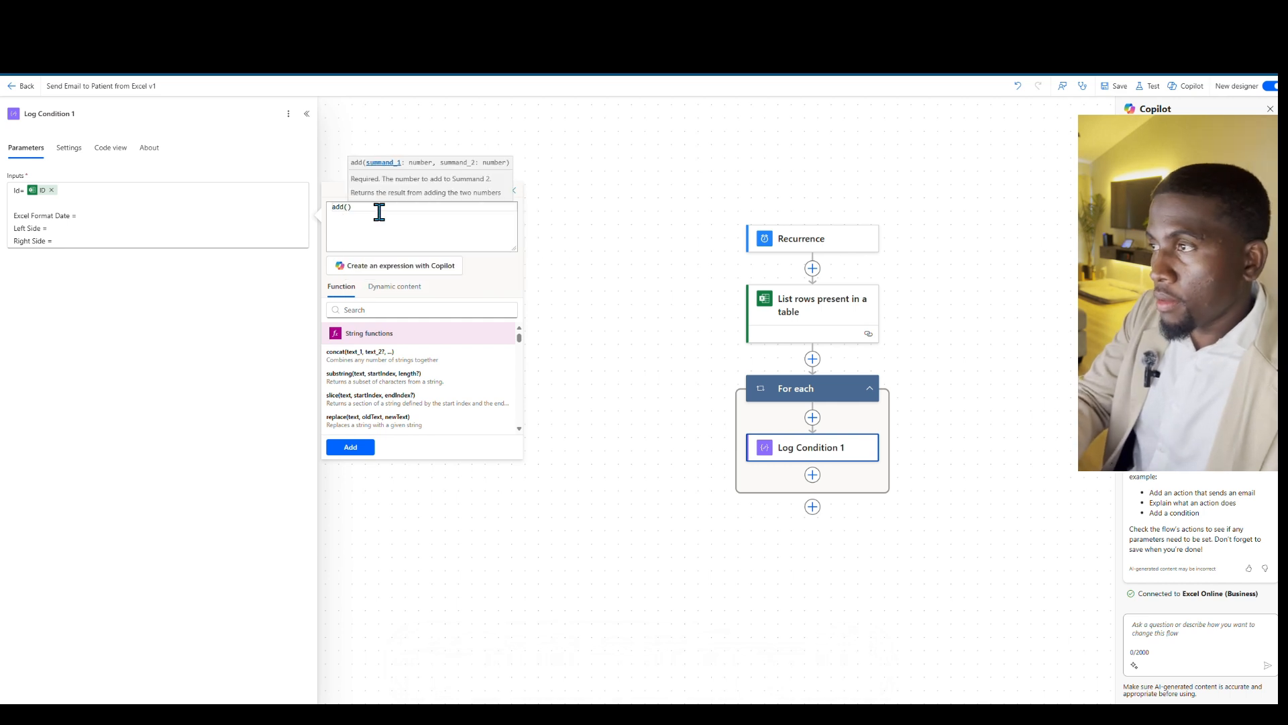
{"action": "type", "text": "da"}
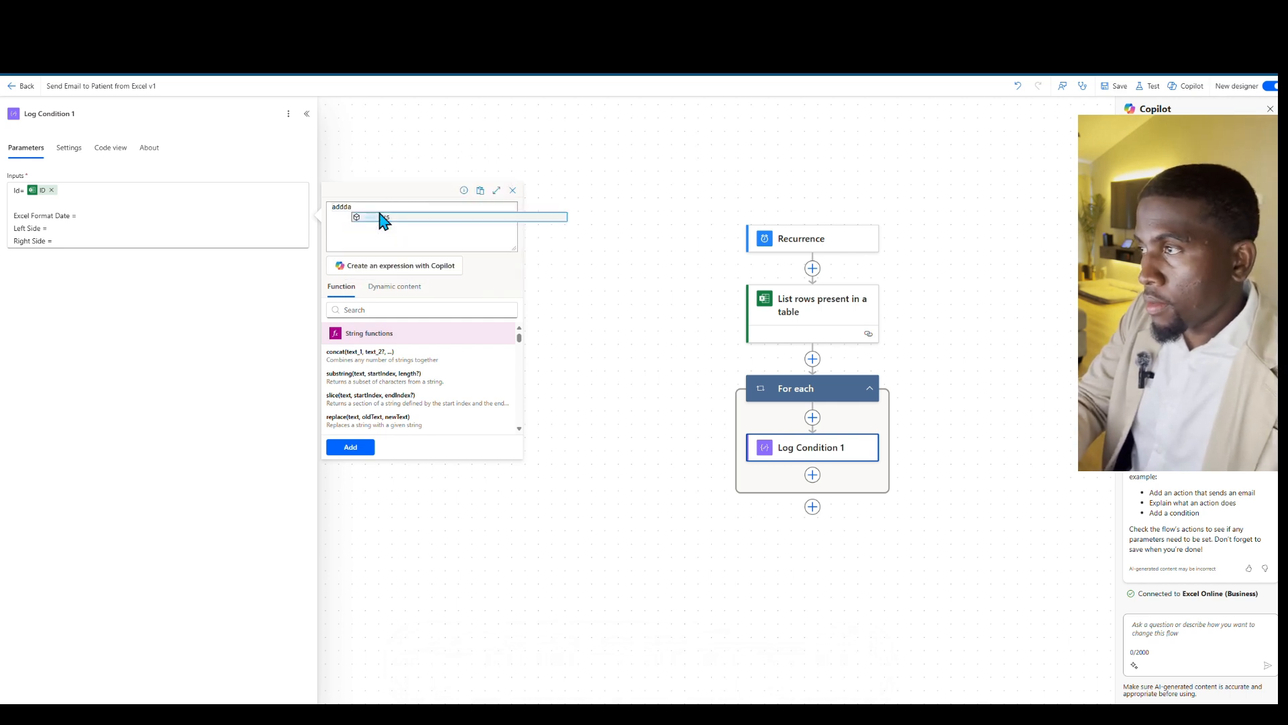
{"action": "left_click", "coordinate": [380, 218]}
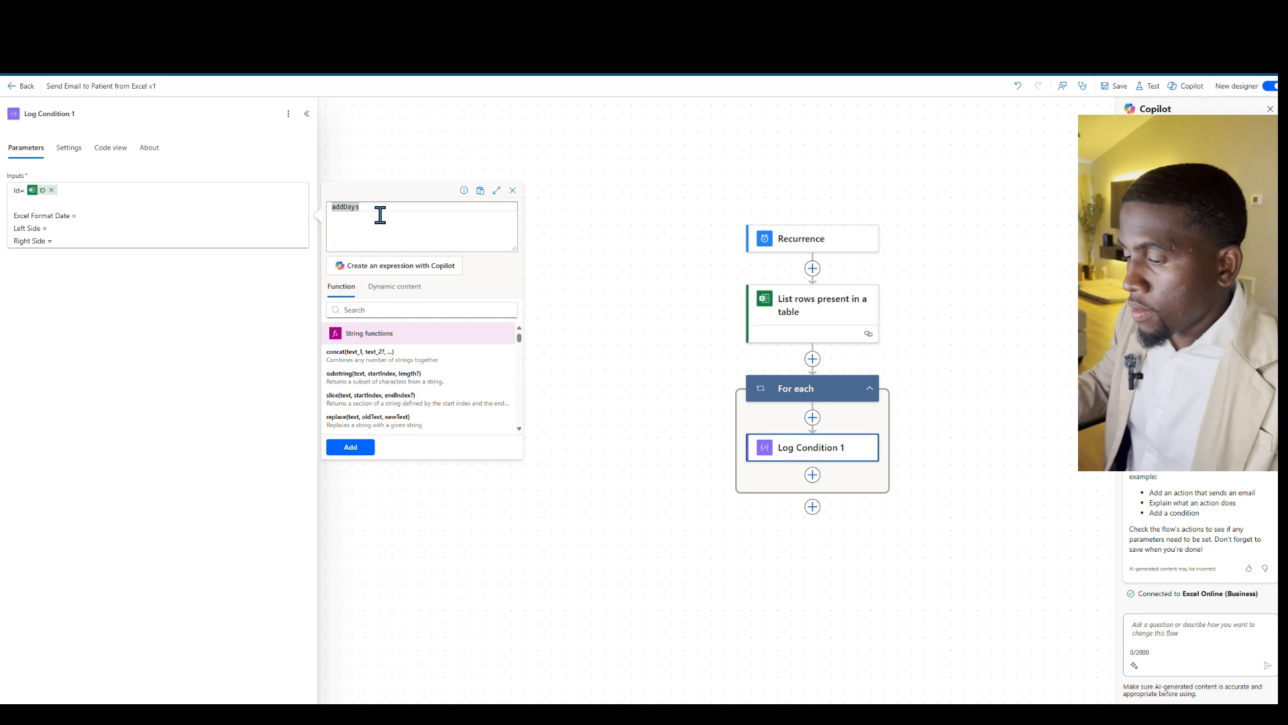
{"action": "type", "text": "("}
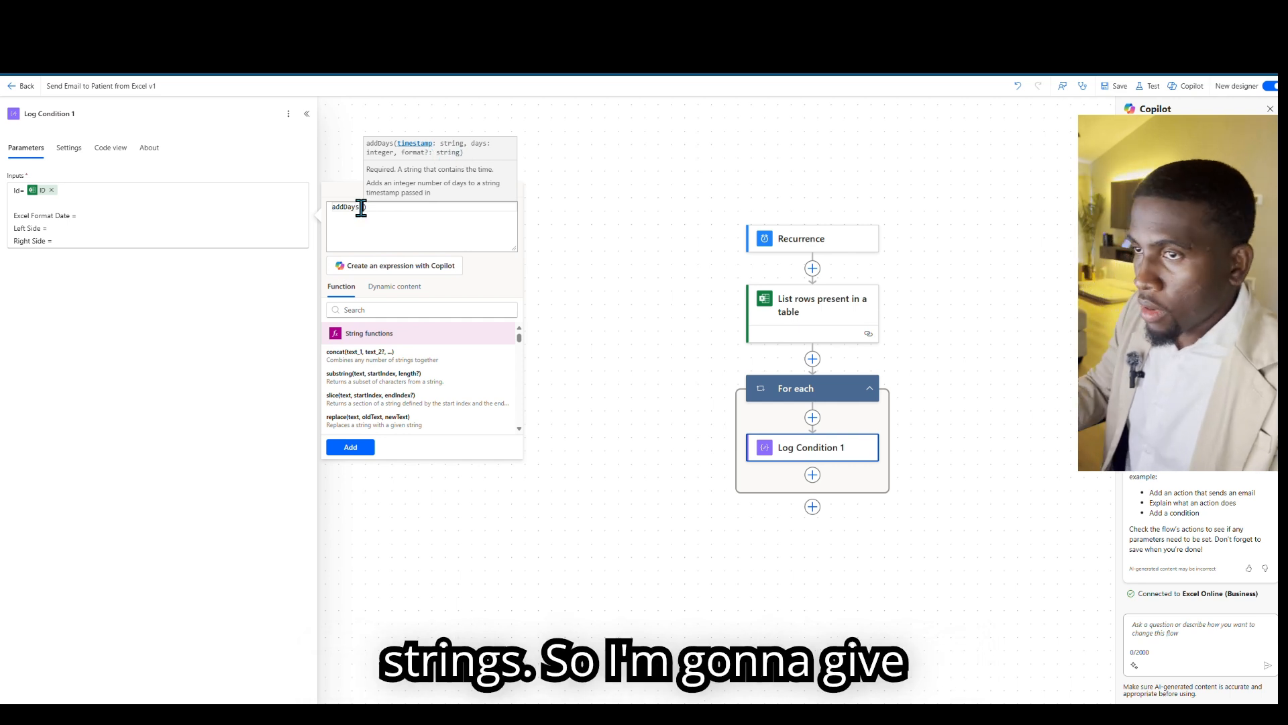
{"action": "type", "text": "'1"}
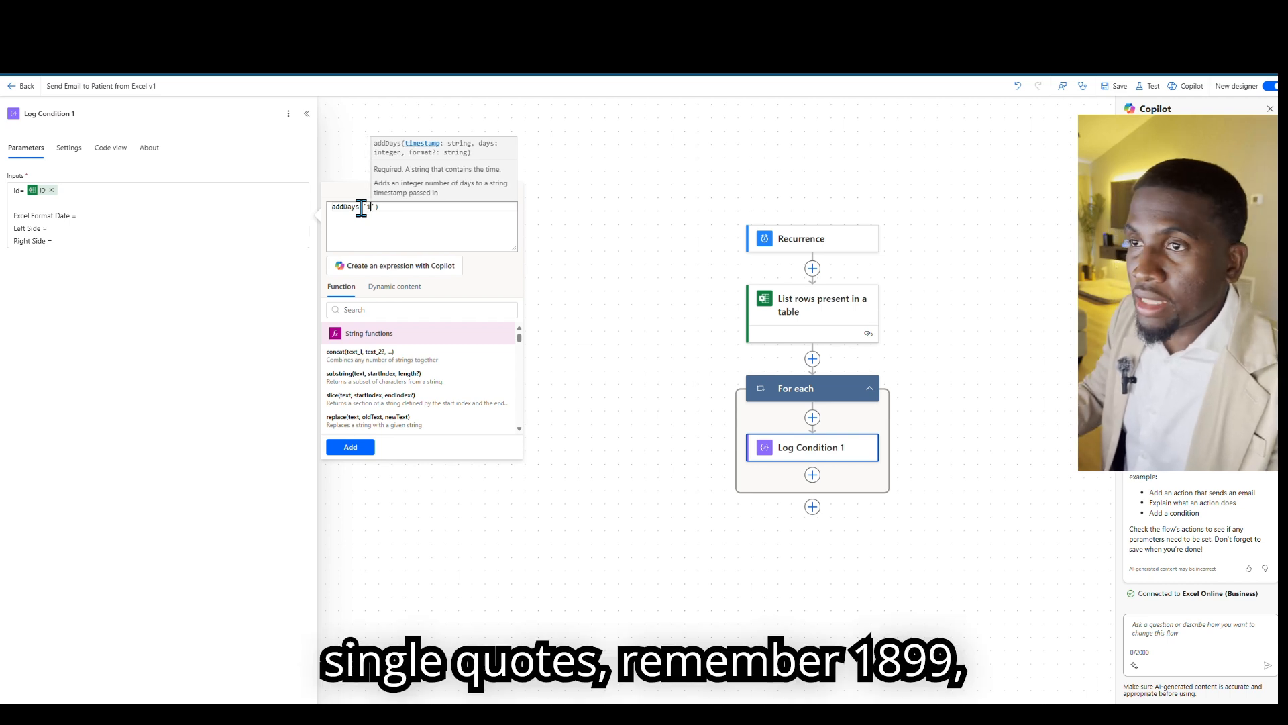
{"action": "type", "text": "899-12-3"}
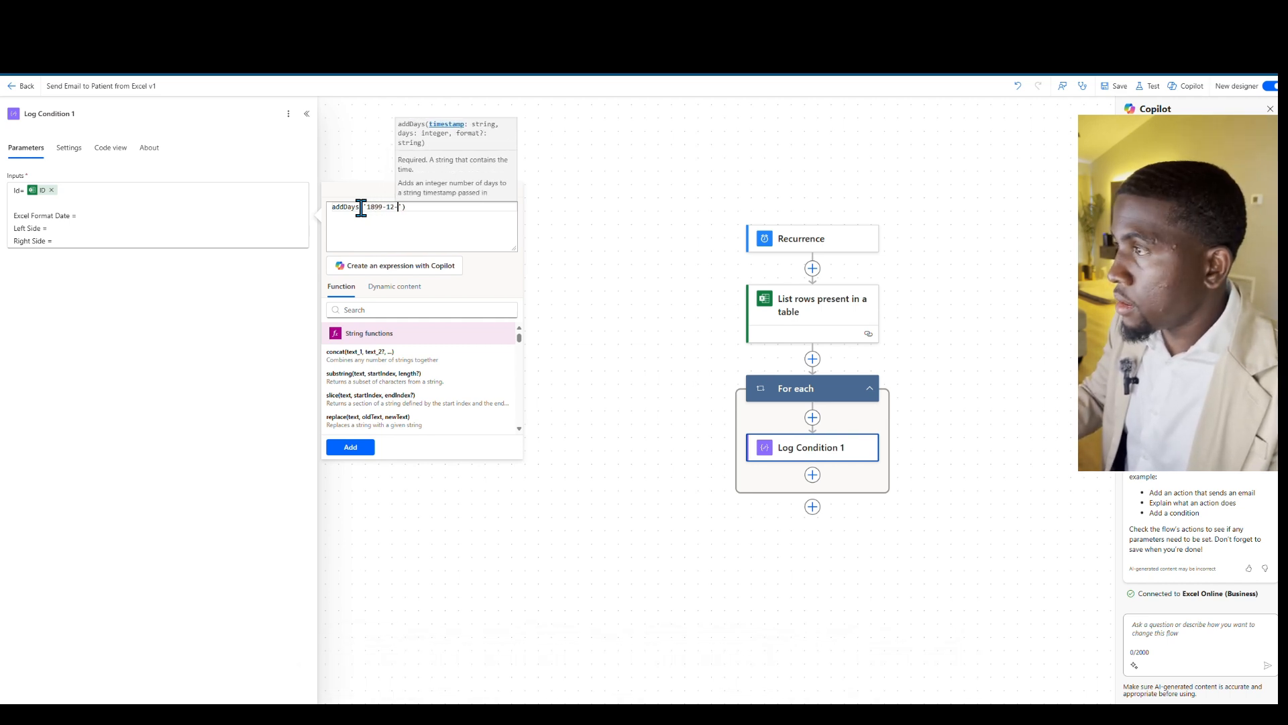
{"action": "type", "text": "0'"}
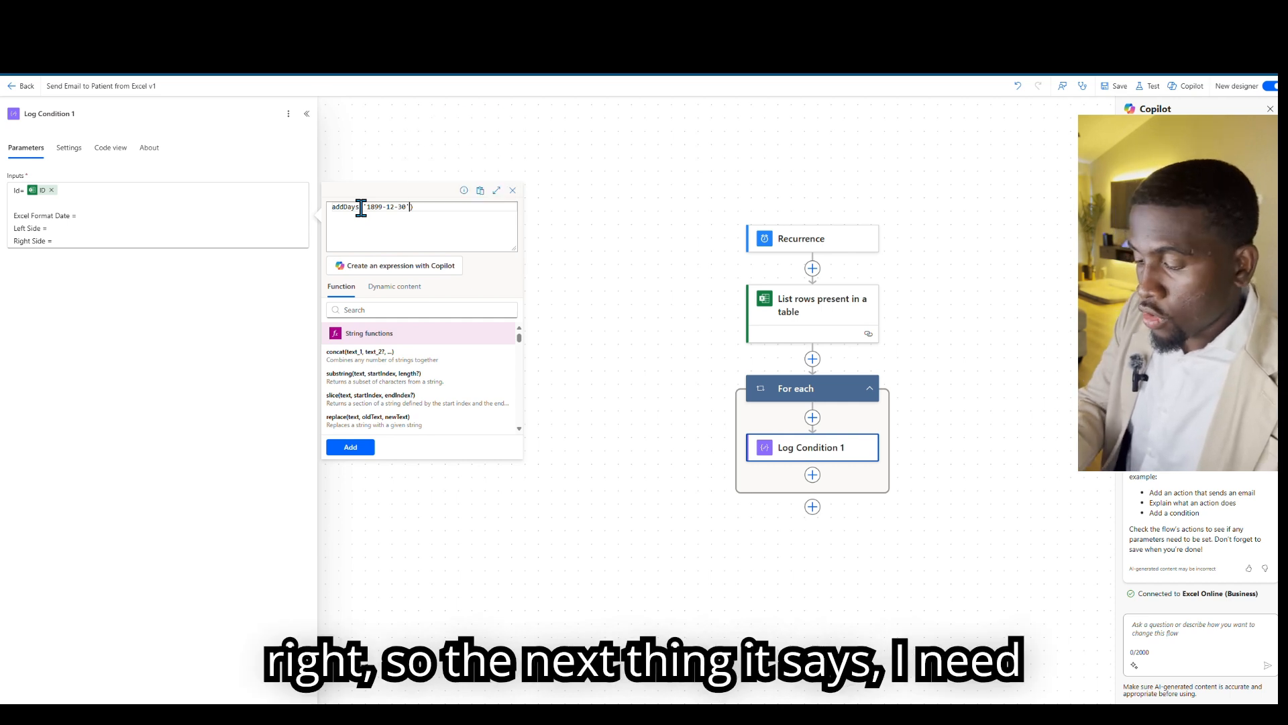
Set the days argument of addDays to int() wrapping the ApointmentDate dynamic value from List rows present in a table.
{"action": "type", "text": ","}
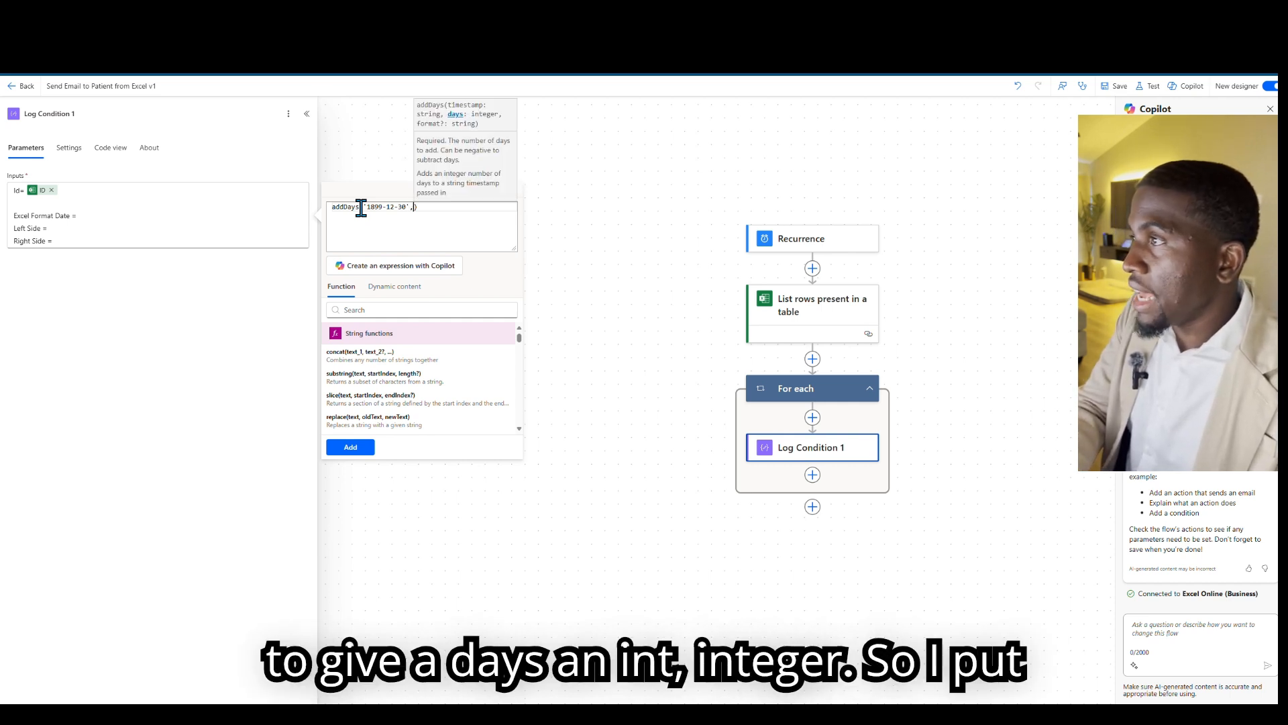
{"action": "type", "text": "int"}
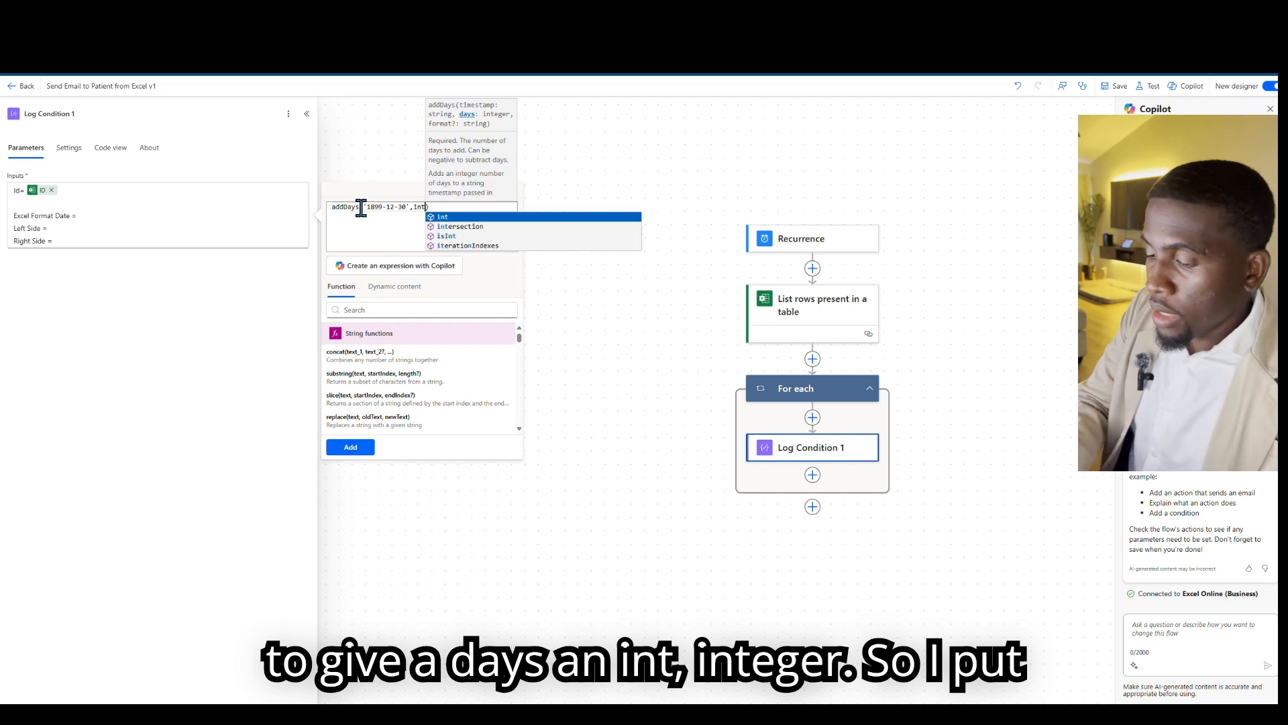
{"action": "type", "text": "("}
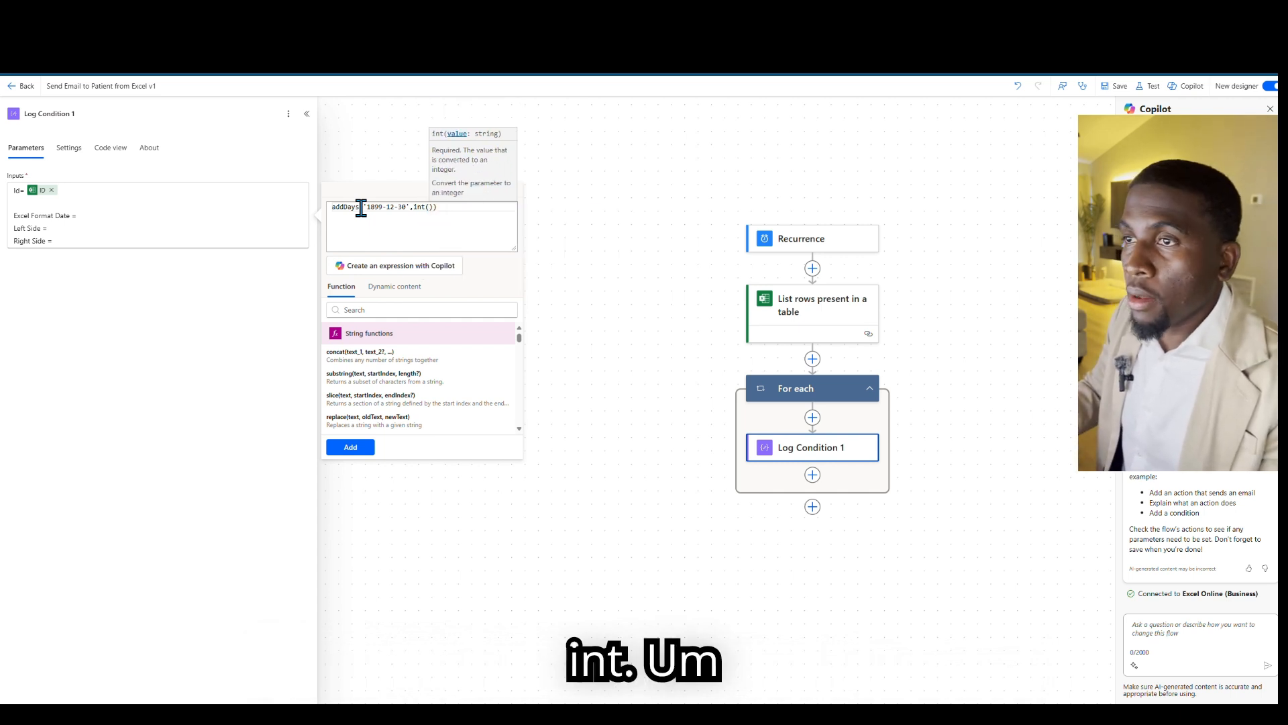
{"action": "left_click", "coordinate": [394, 289]}
{"action": "scroll", "coordinate": [342, 379], "scroll_direction": "down", "scroll_amount": 3}
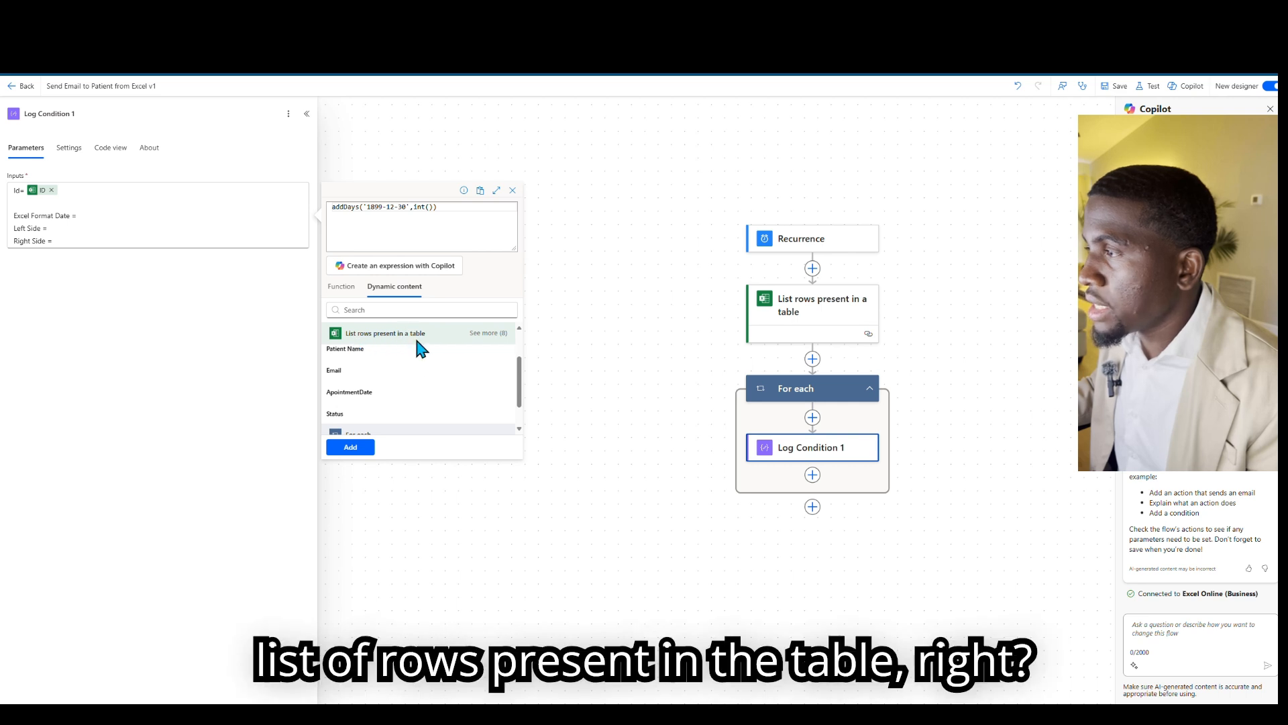
{"action": "left_click", "coordinate": [350, 396]}
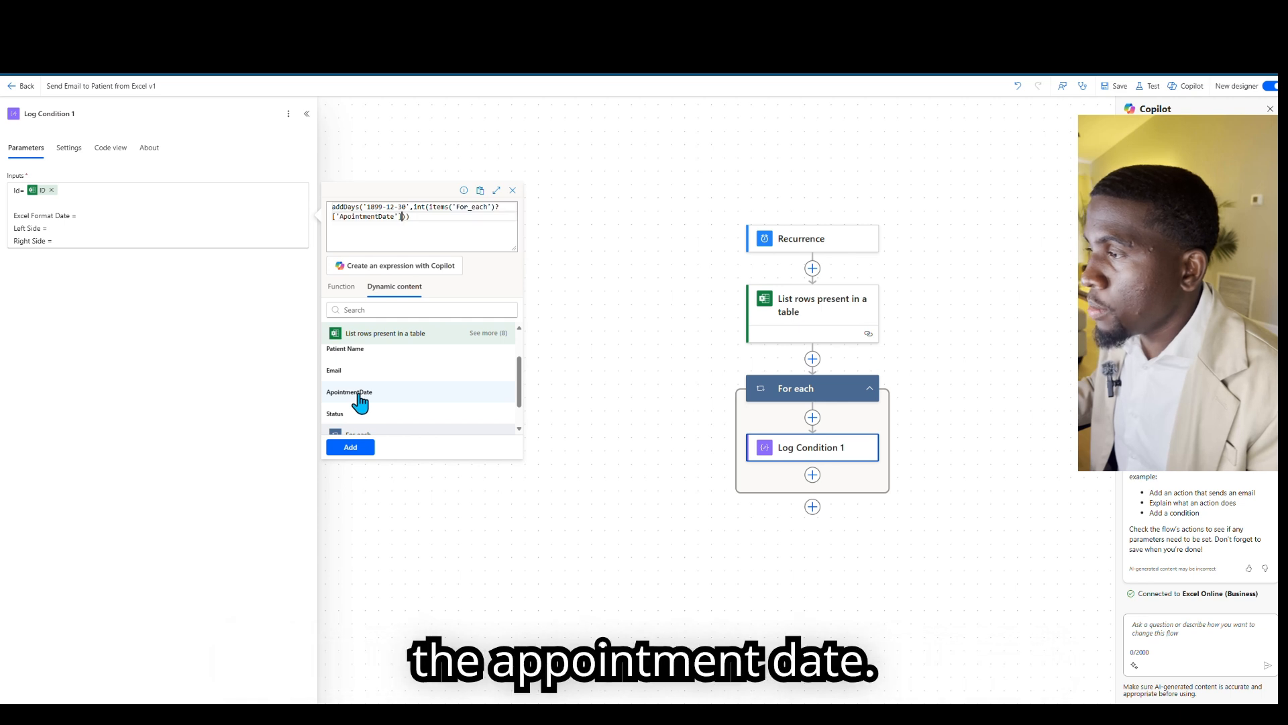
Enter MM/dd/yyyy as the format argument after the int() call and try to add the expression.
{"action": "left_click", "coordinate": [405, 221]}
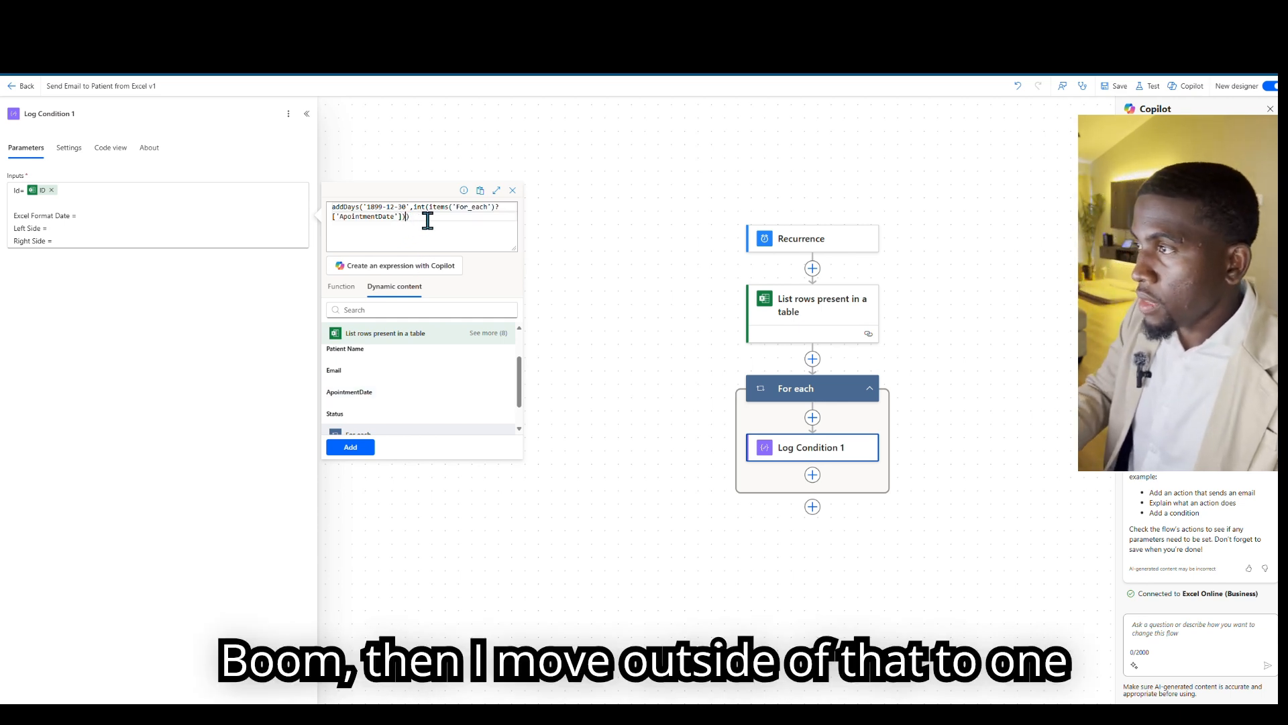
{"action": "type", "text": ","}
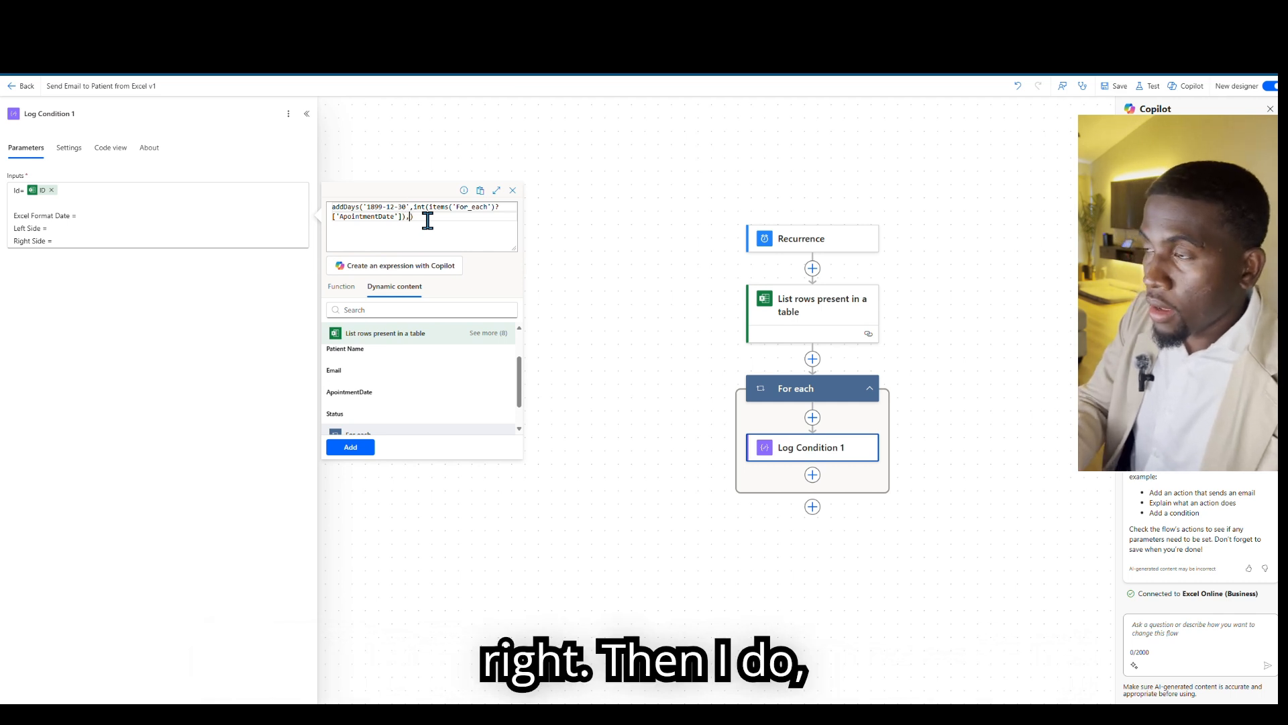
{"action": "type", "text": "M"}
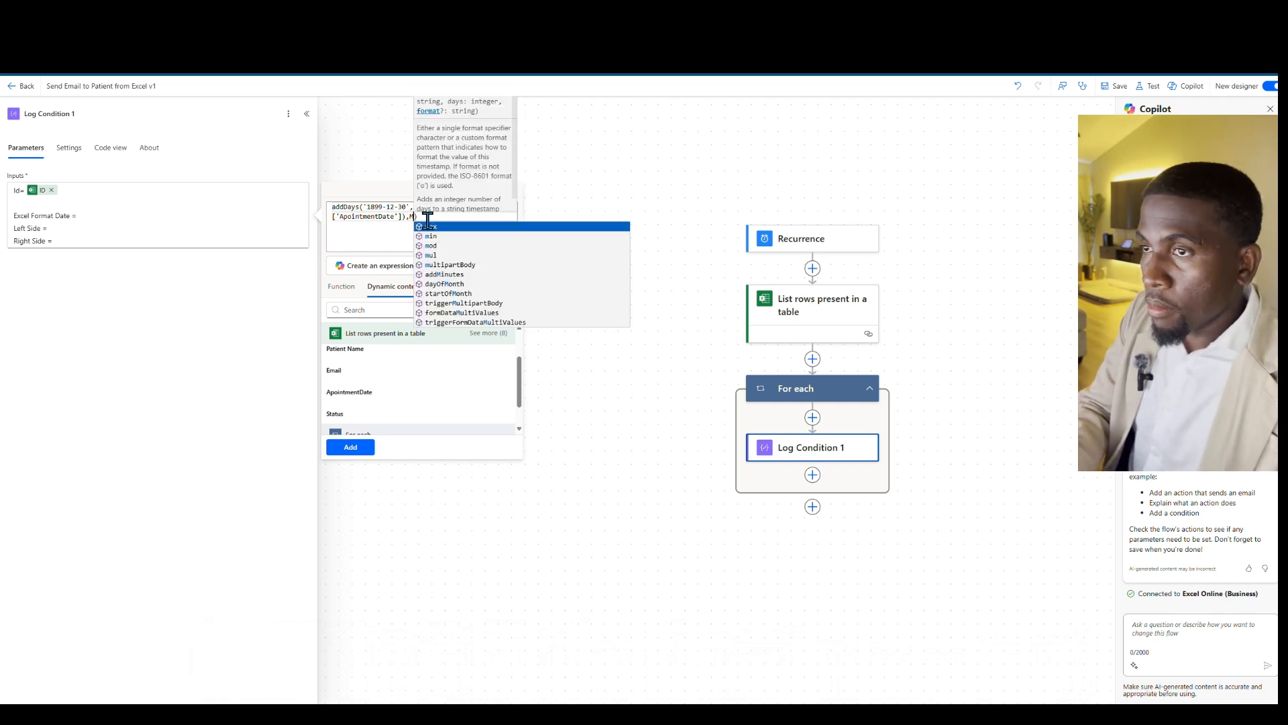
{"action": "key", "text": "BackSpace"}
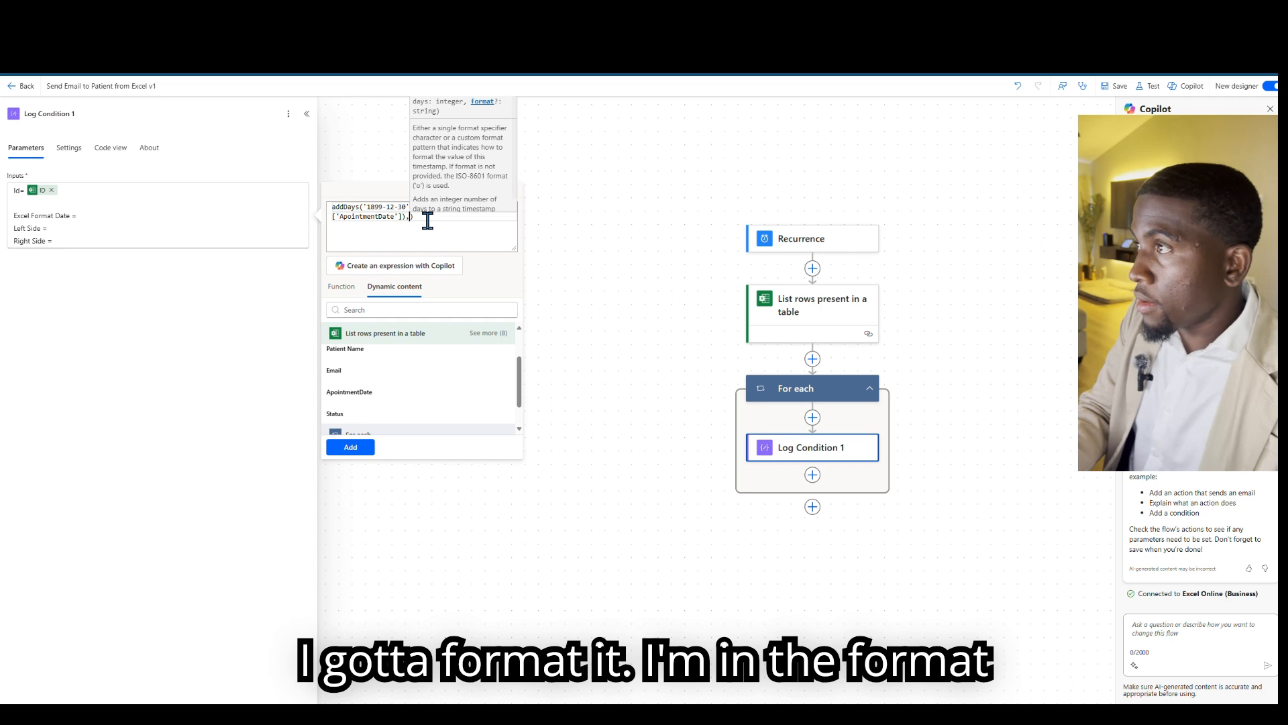
{"action": "type", "text": "'MM"}
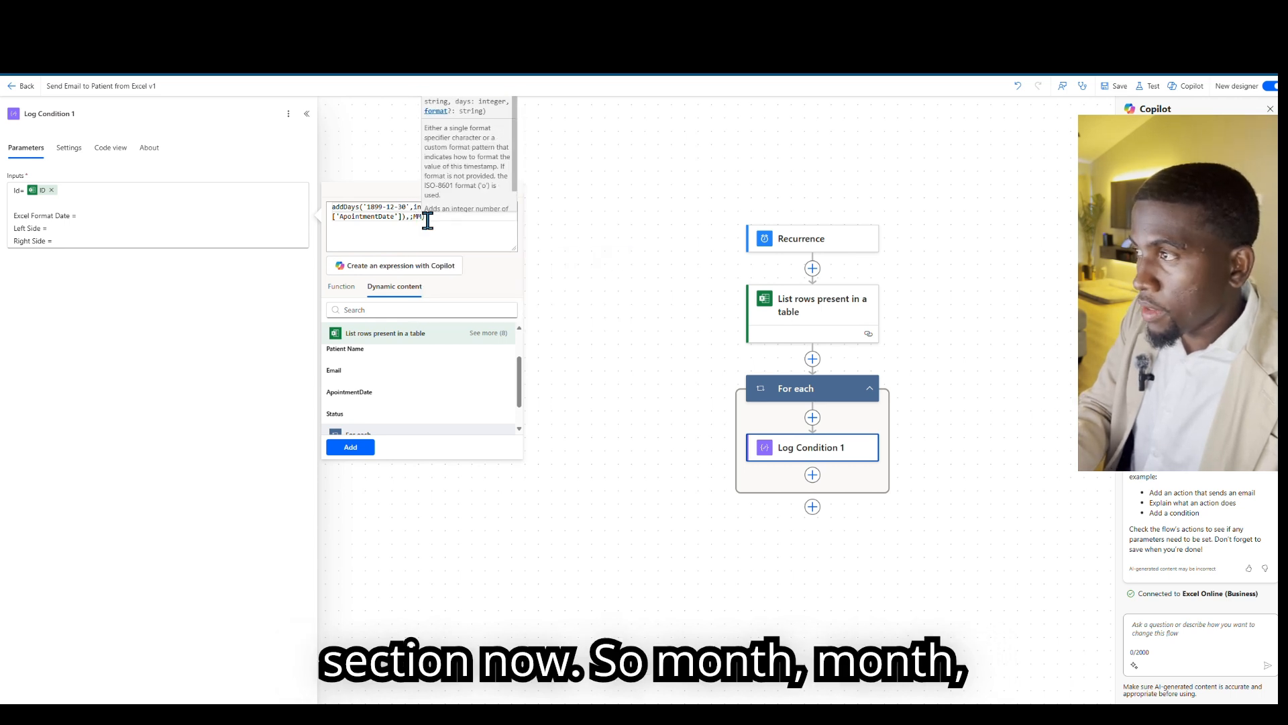
{"action": "type", "text": "/"}
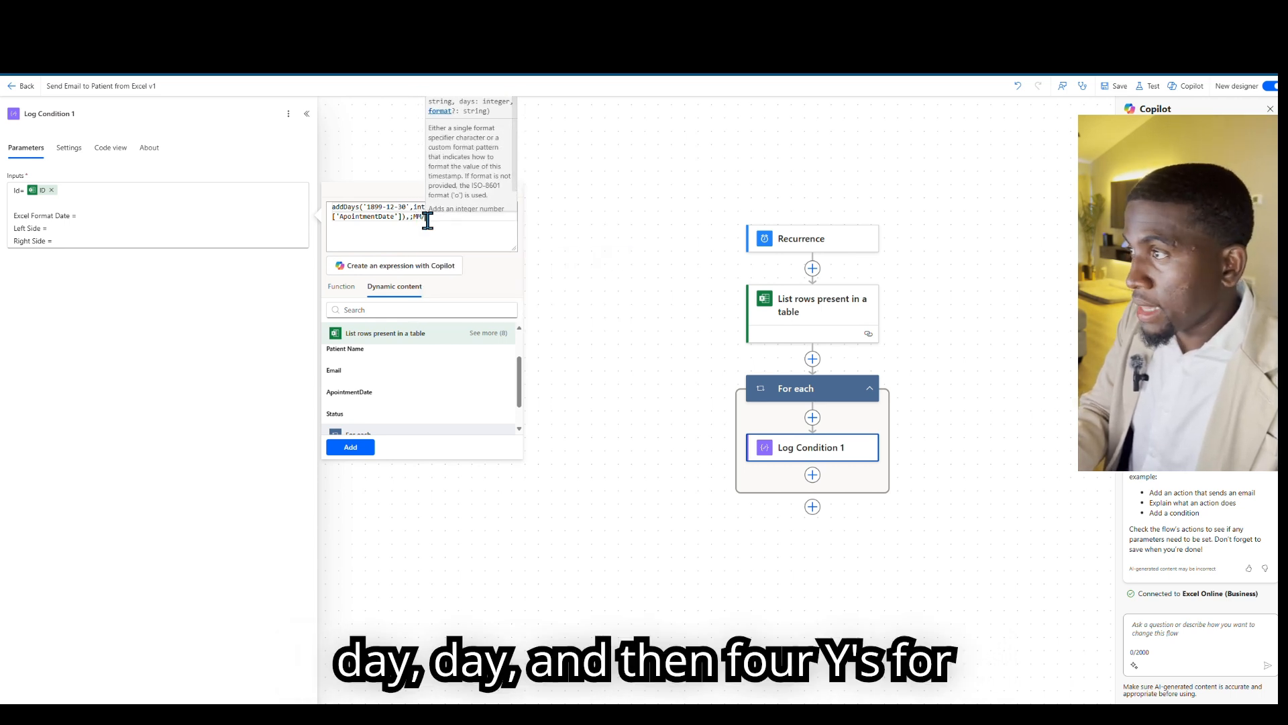
{"action": "type", "text": "dd/yyy"}
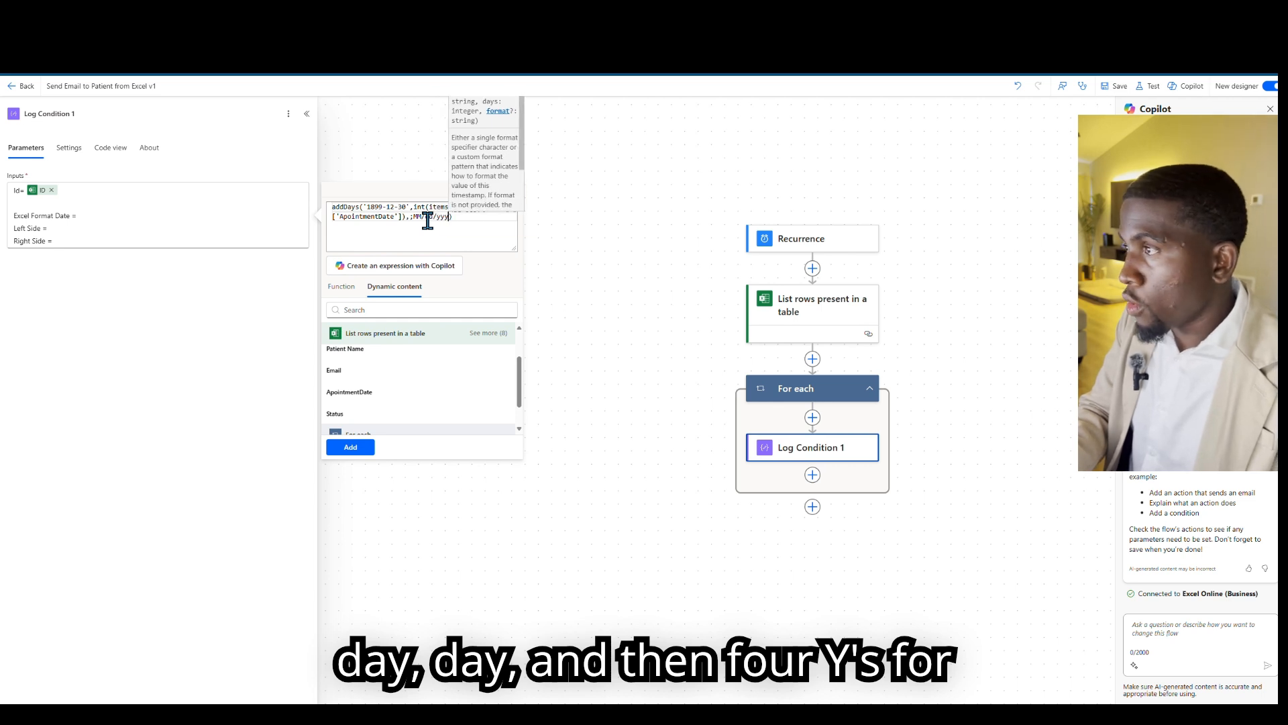
{"action": "type", "text": "y"}
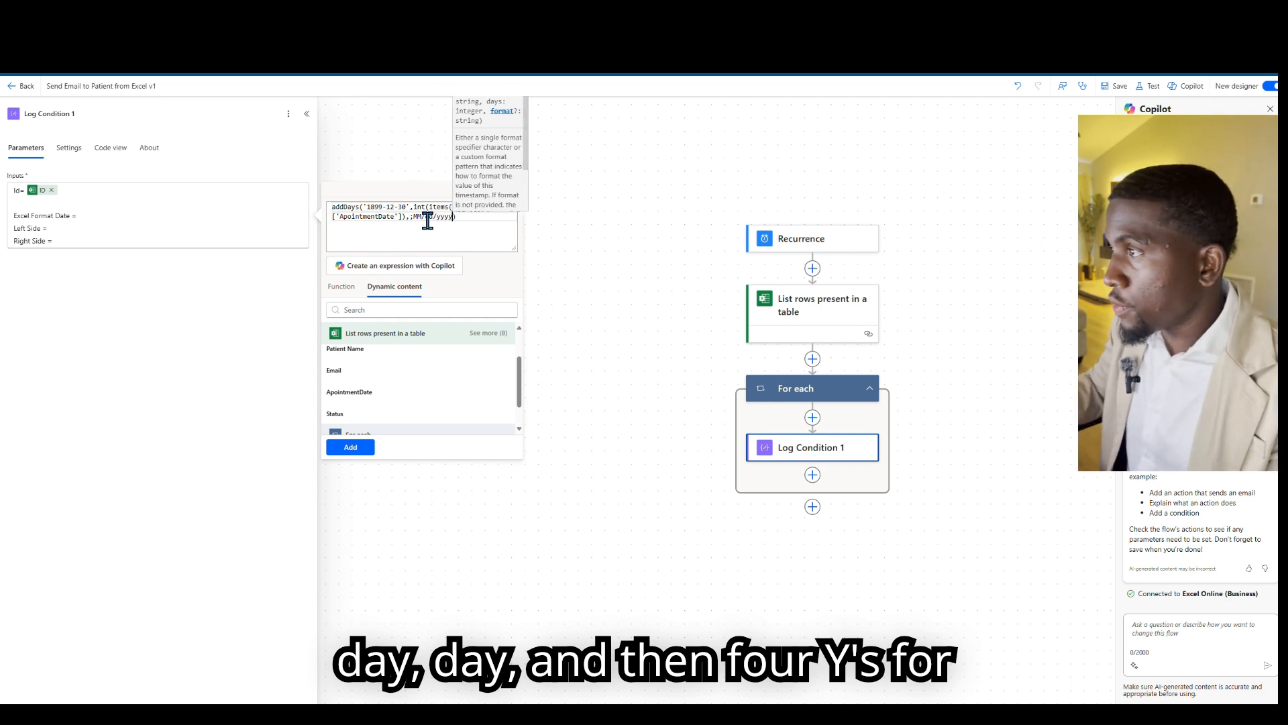
{"action": "left_click", "coordinate": [350, 447]}
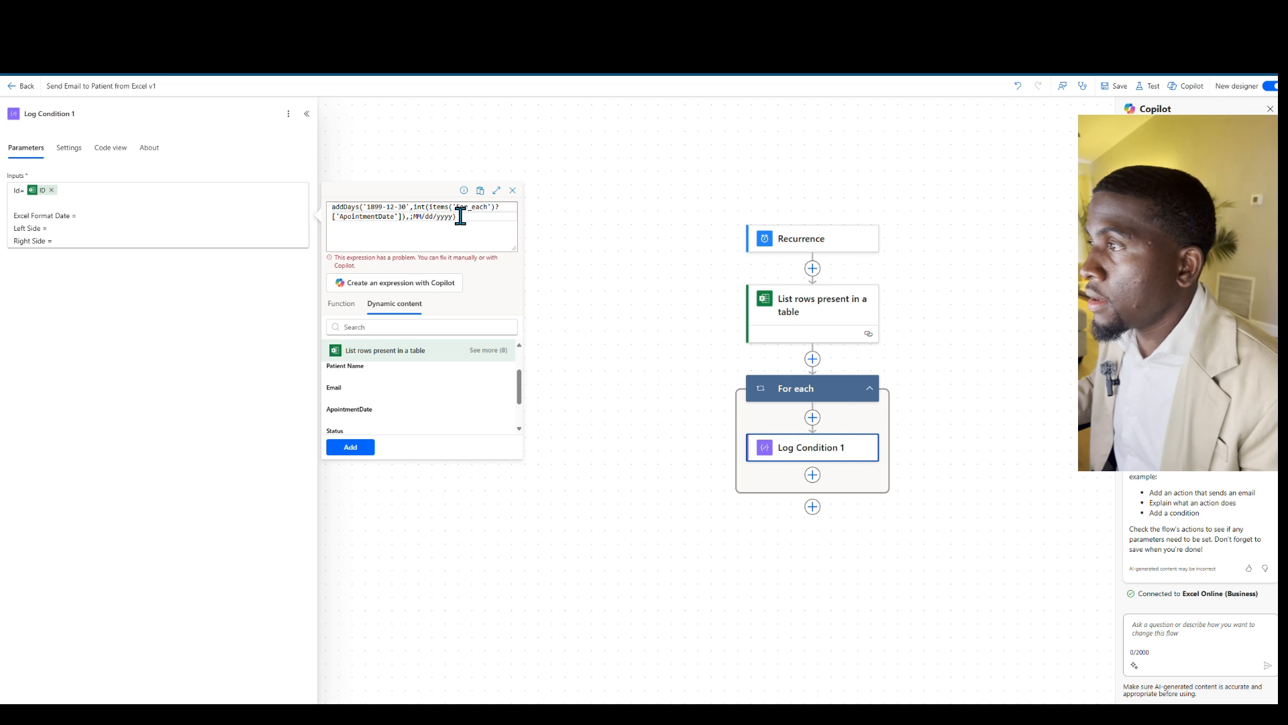
Replace the stray semicolon so MM/dd/yyyy is enclosed in single quotes, and add the expression to the "Excel Format Date =" line.
{"action": "left_click", "coordinate": [414, 218]}
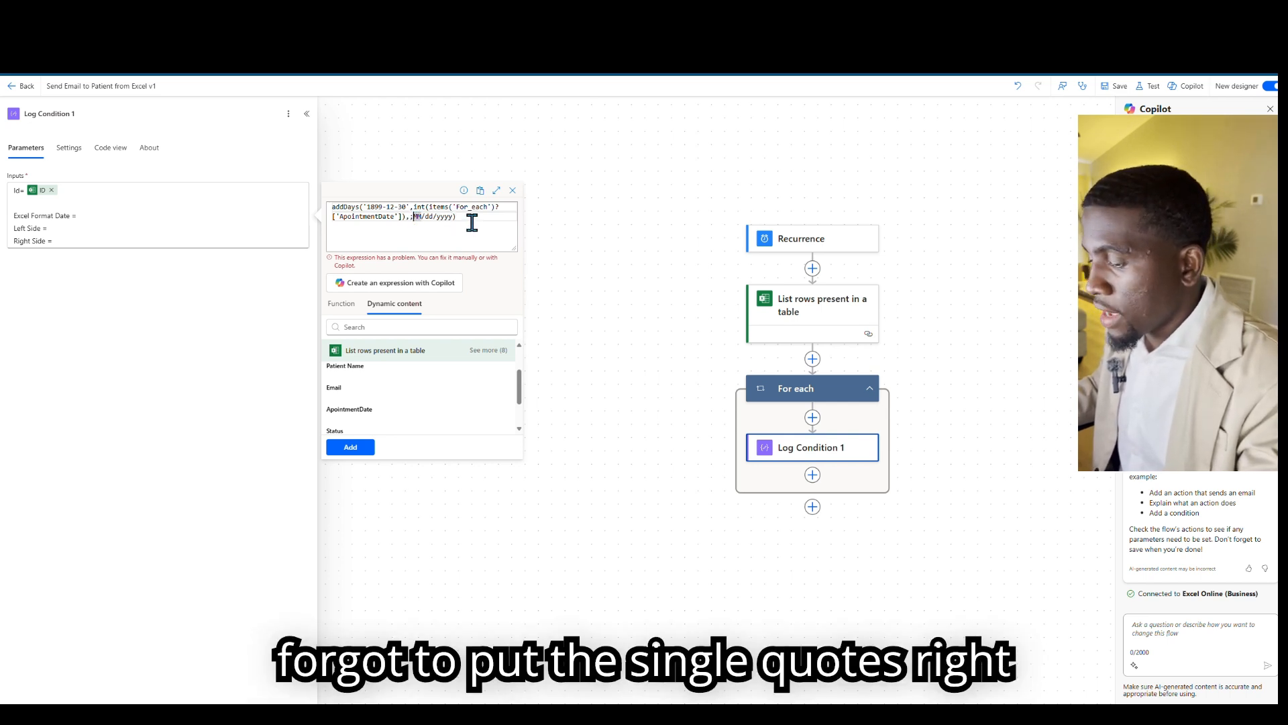
{"action": "key", "text": "BackSpace"}
{"action": "type", "text": "'"}
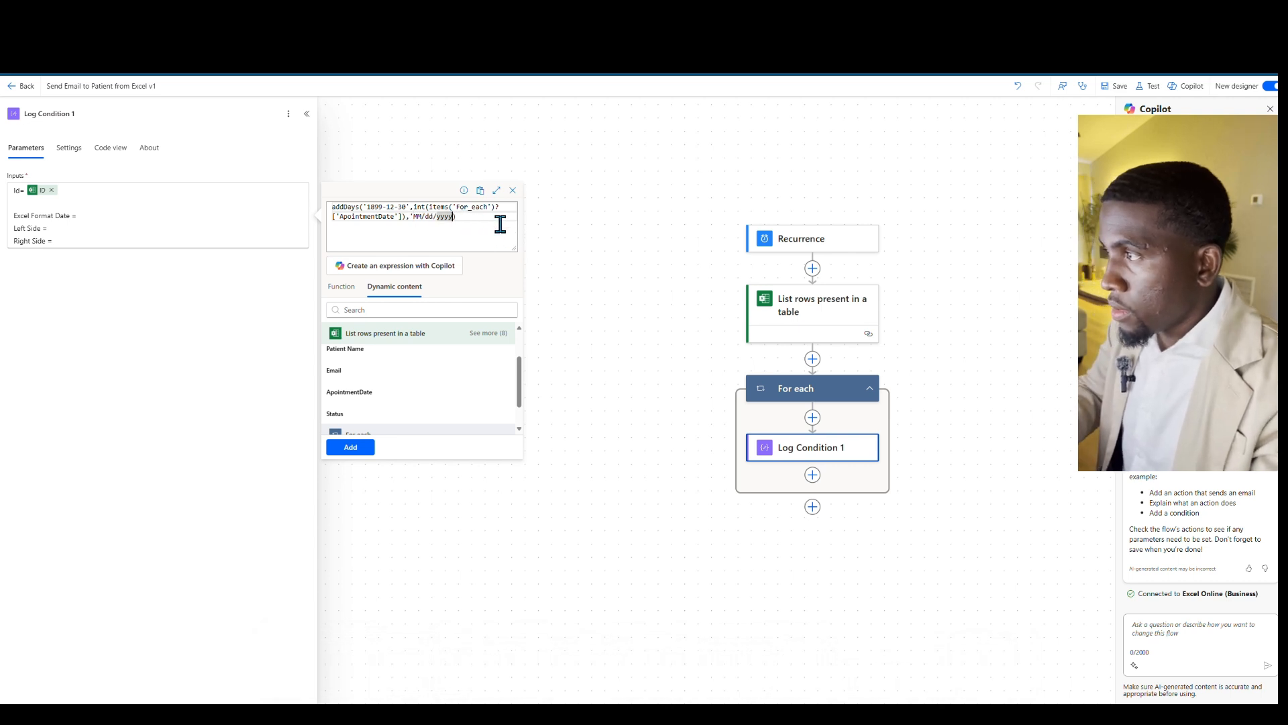
{"action": "type", "text": "'"}
{"action": "left_click", "coordinate": [351, 447]}
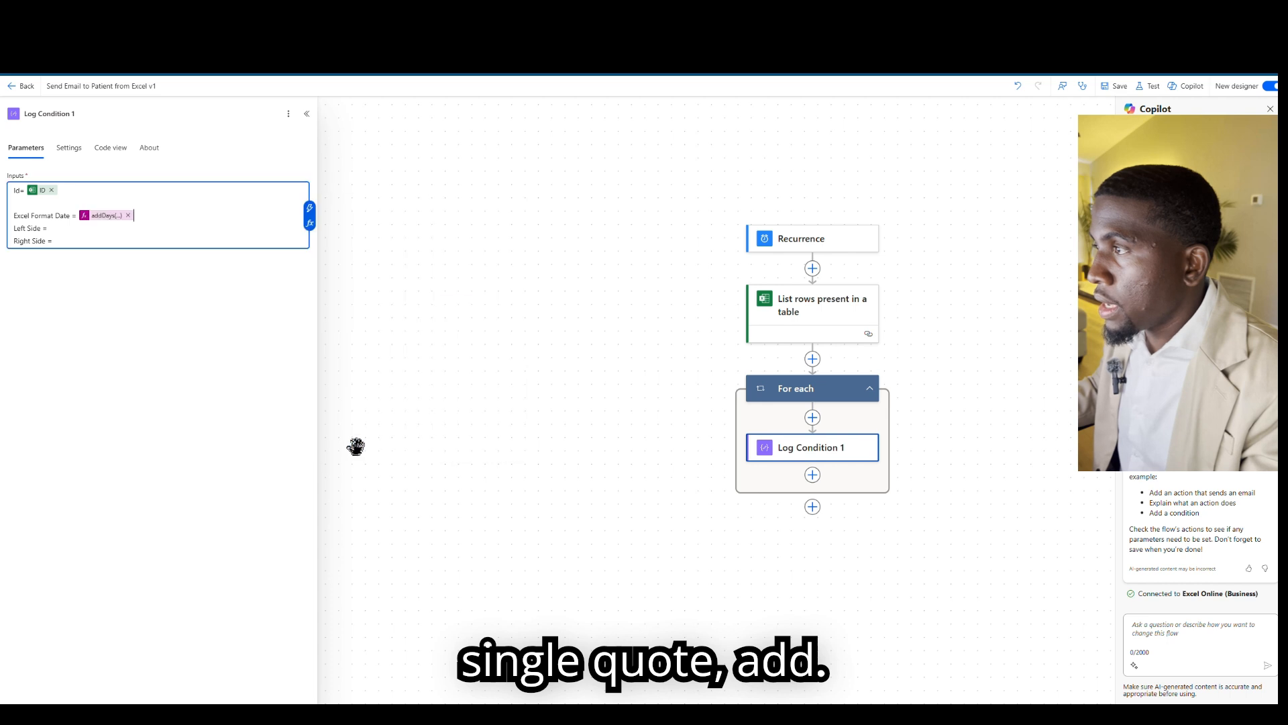
Start an expression on the "Left Side =" line using formatDateTime with utcNow() as the timestamp.
{"action": "left_click", "coordinate": [89, 229]}
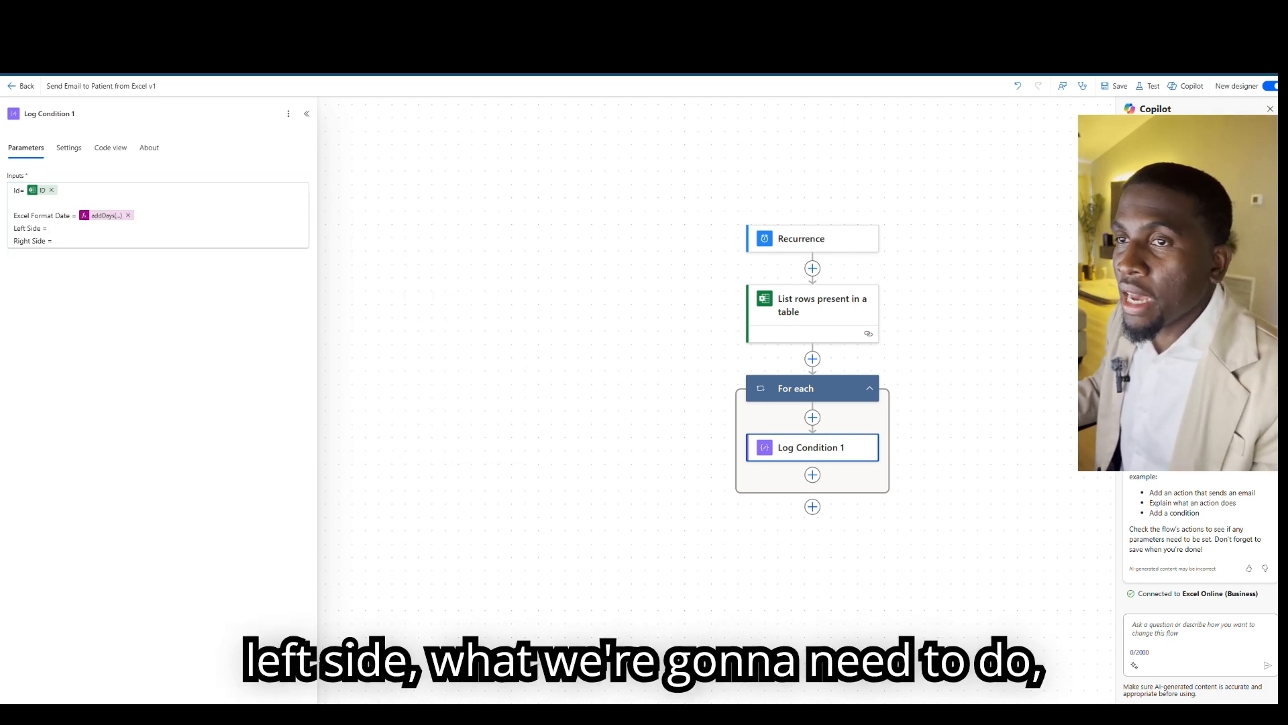
{"action": "left_click", "coordinate": [109, 227]}
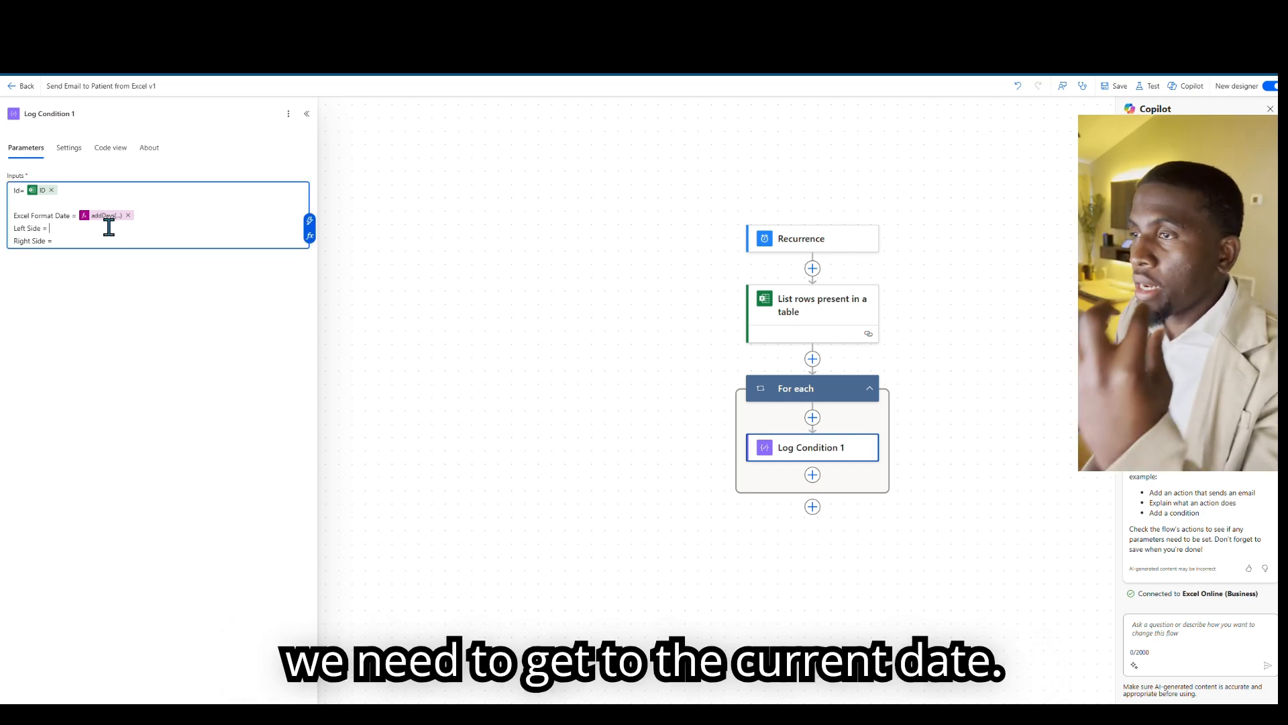
{"action": "left_click", "coordinate": [311, 225]}
{"action": "left_click", "coordinate": [219, 226]}
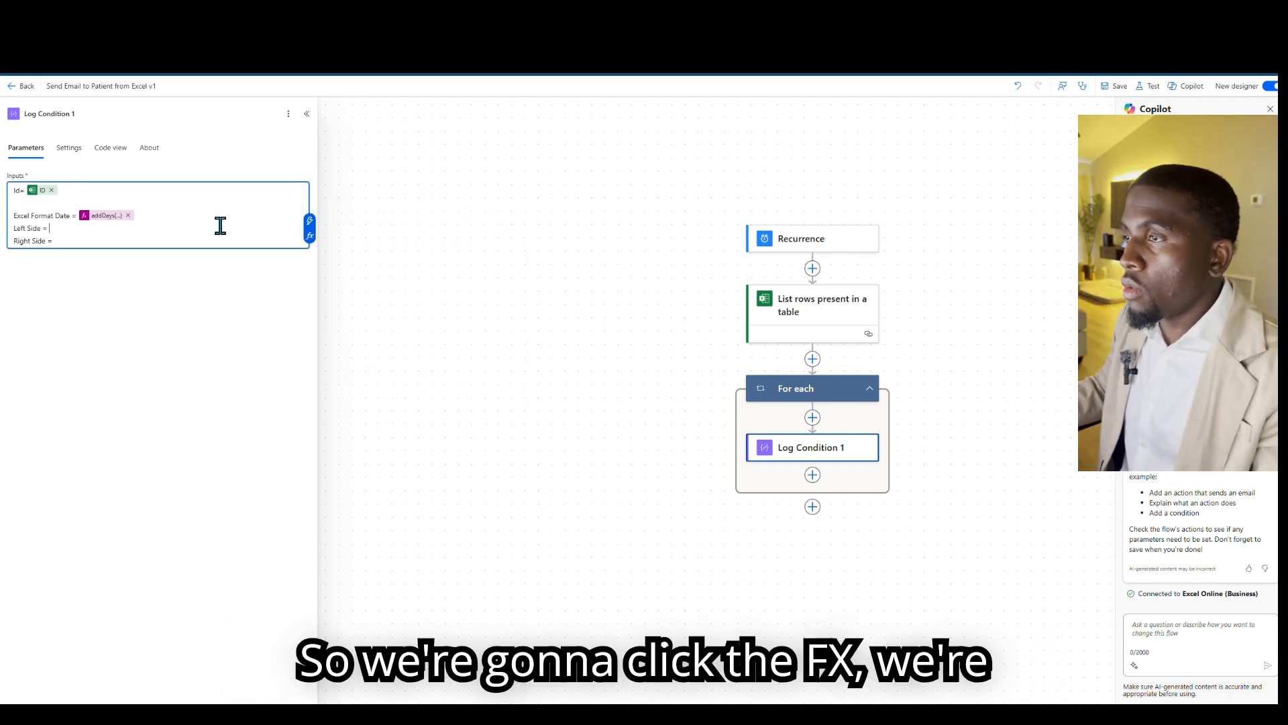
{"action": "left_click", "coordinate": [309, 234]}
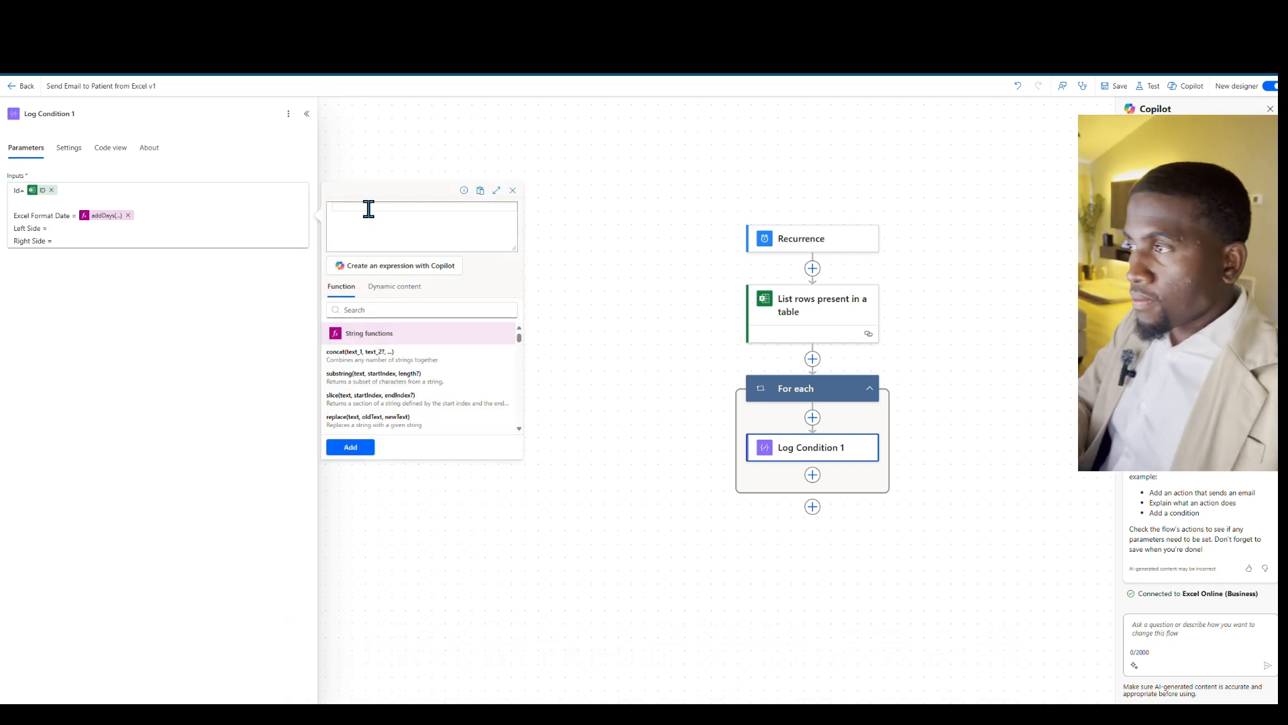
{"action": "key", "text": "BackSpace"}
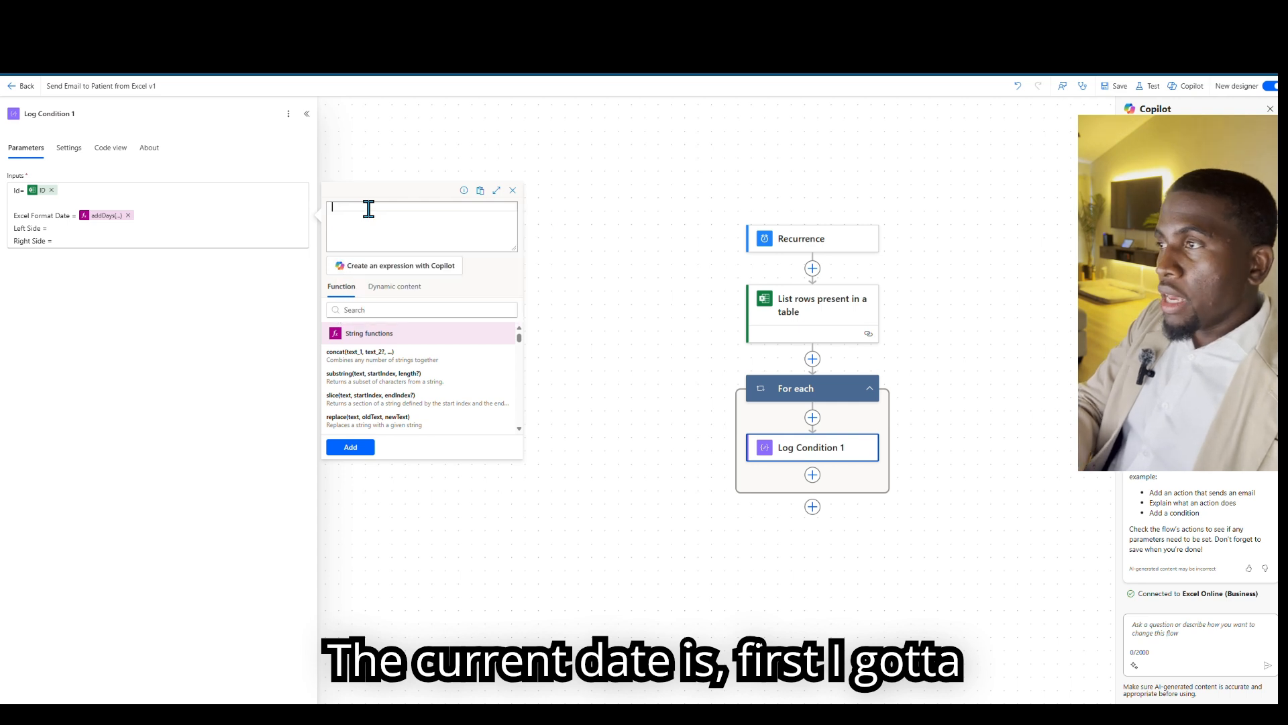
{"action": "type", "text": "formatDateTime"}
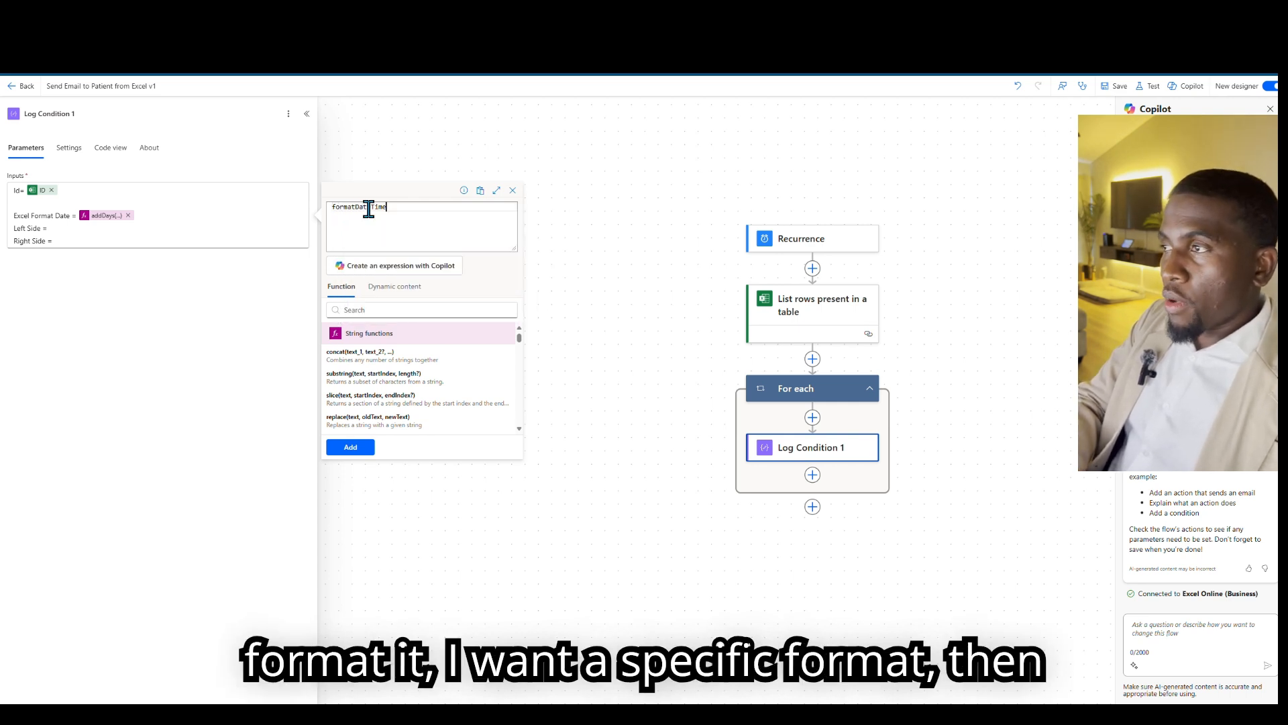
{"action": "type", "text": "("}
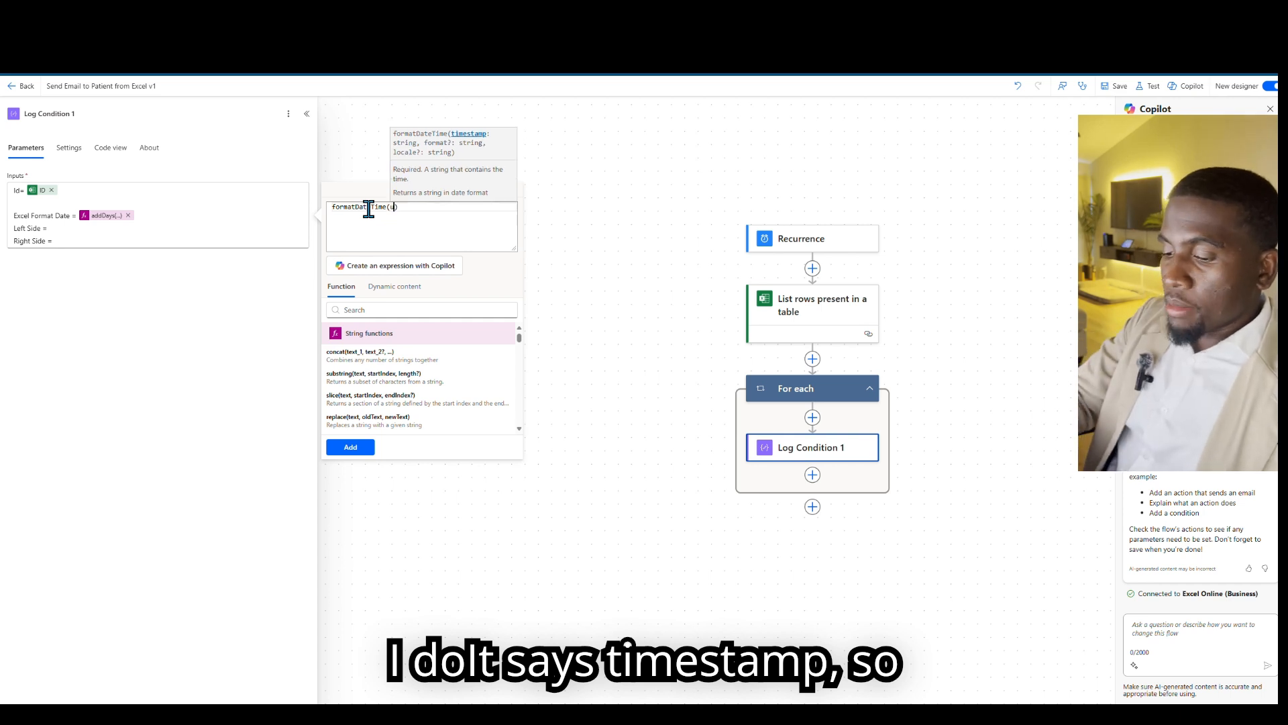
{"action": "type", "text": "ut"}
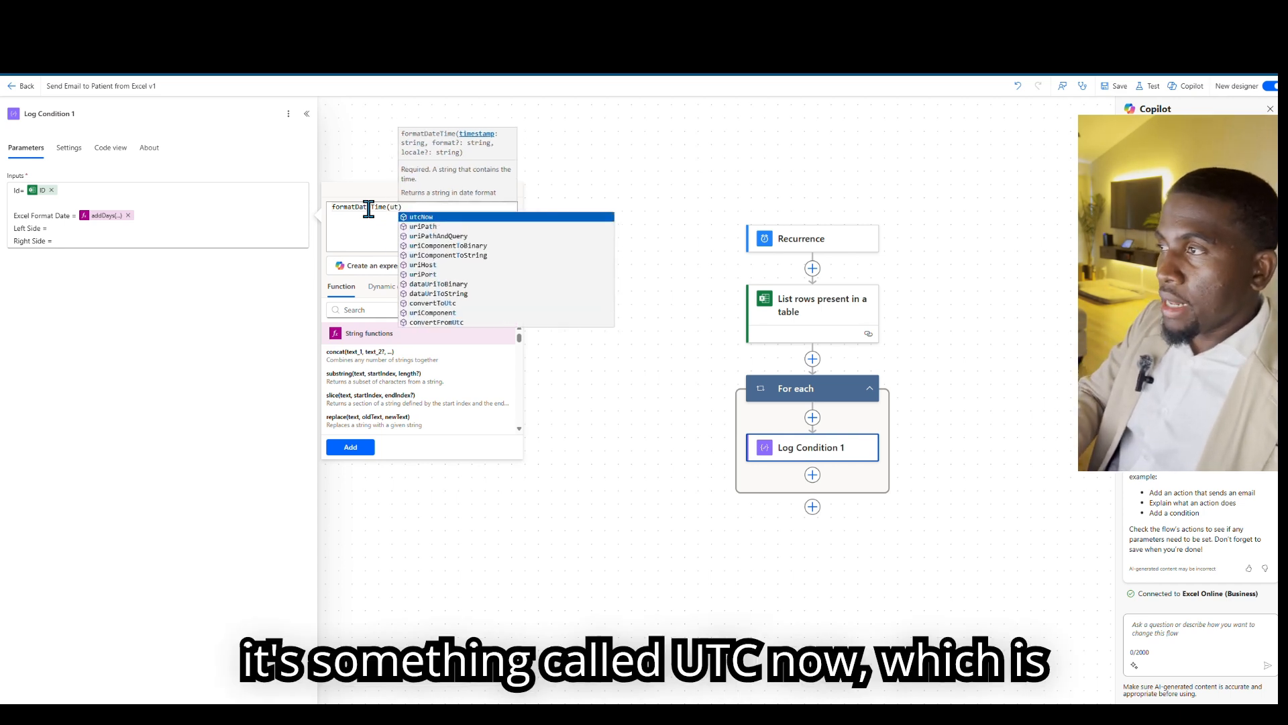
{"action": "key", "text": "Return"}
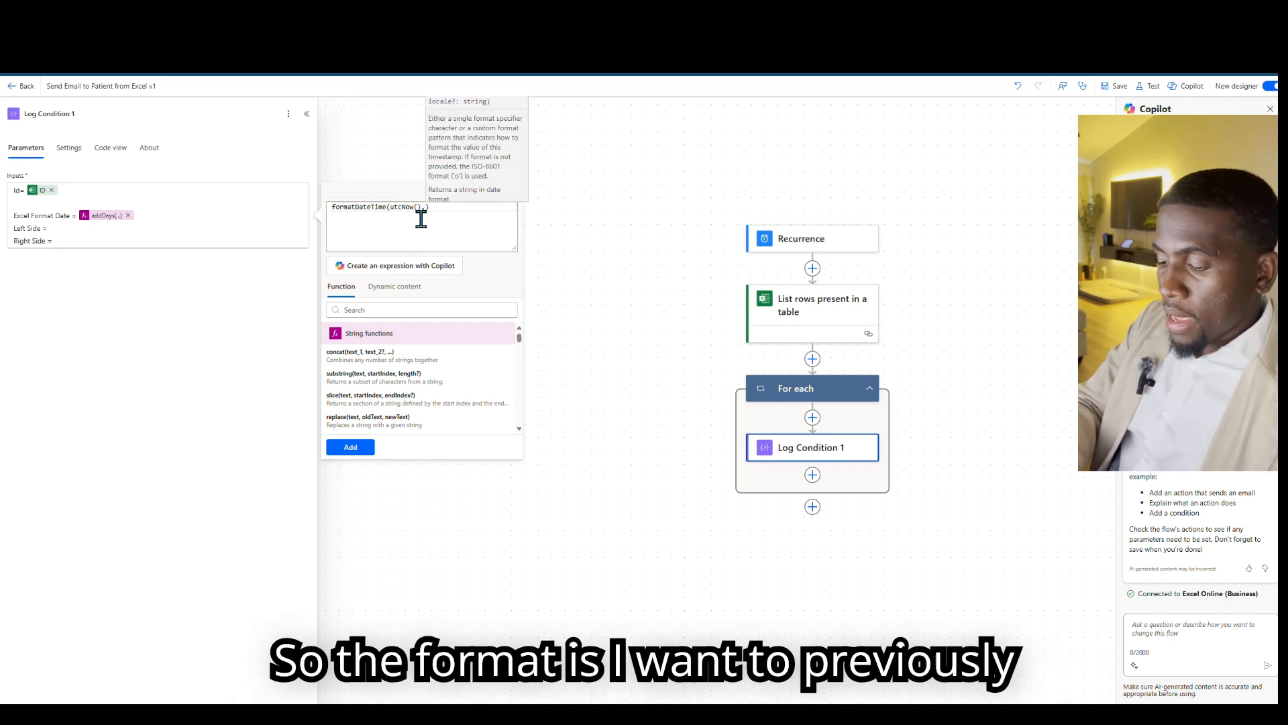
Set the formatDateTime format to 'MM/dd/yyyy' and add the expression to the "Left Side =" line.
{"action": "type", "text": "'MM/"}
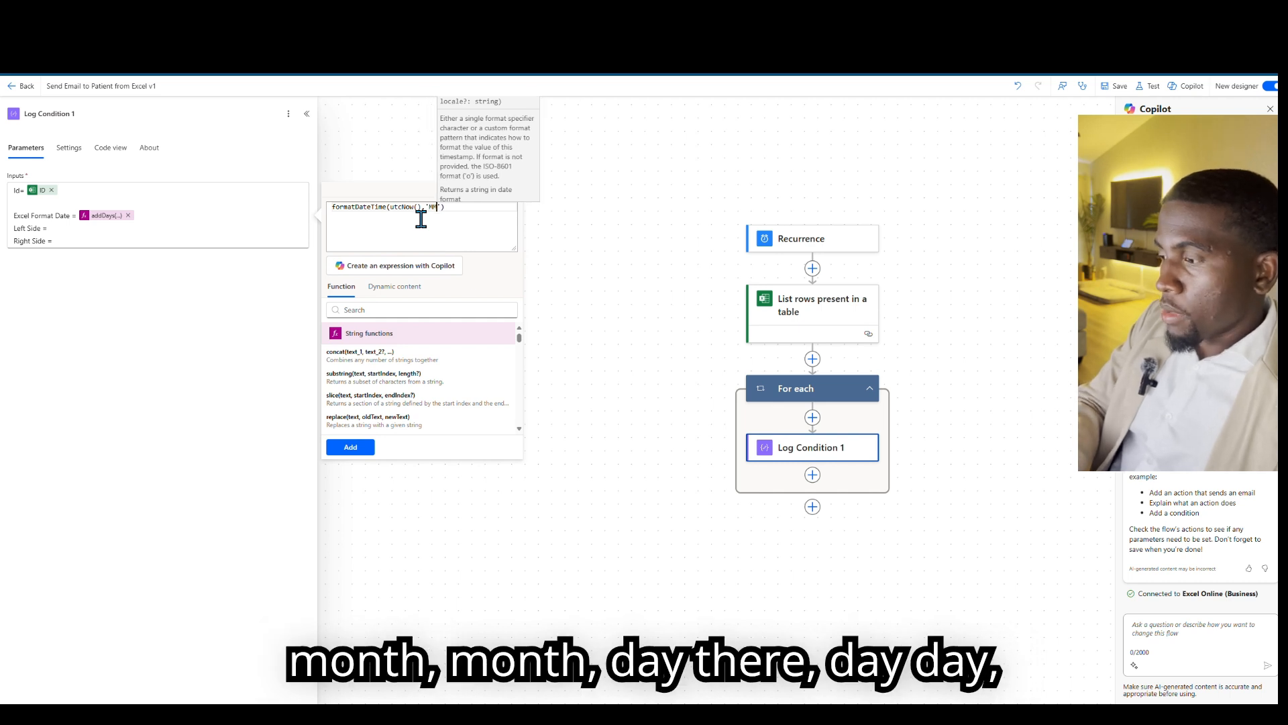
{"action": "type", "text": "dd/yy"}
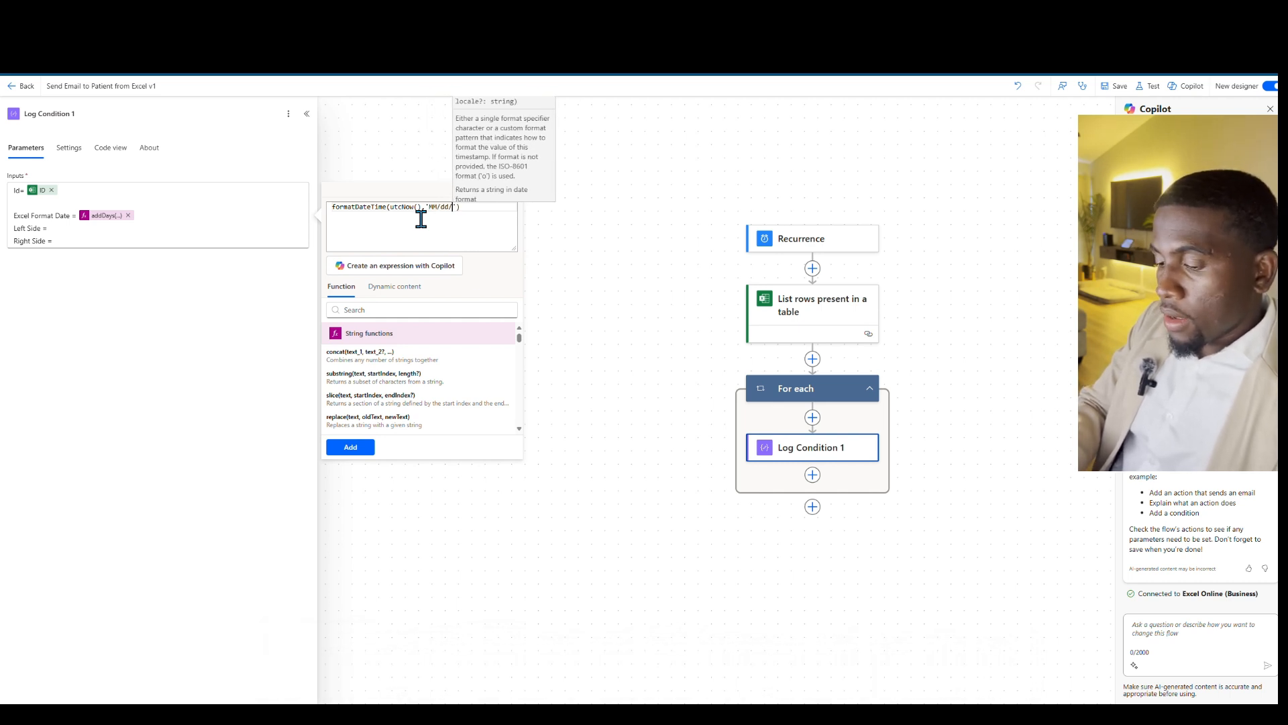
{"action": "type", "text": "yy"}
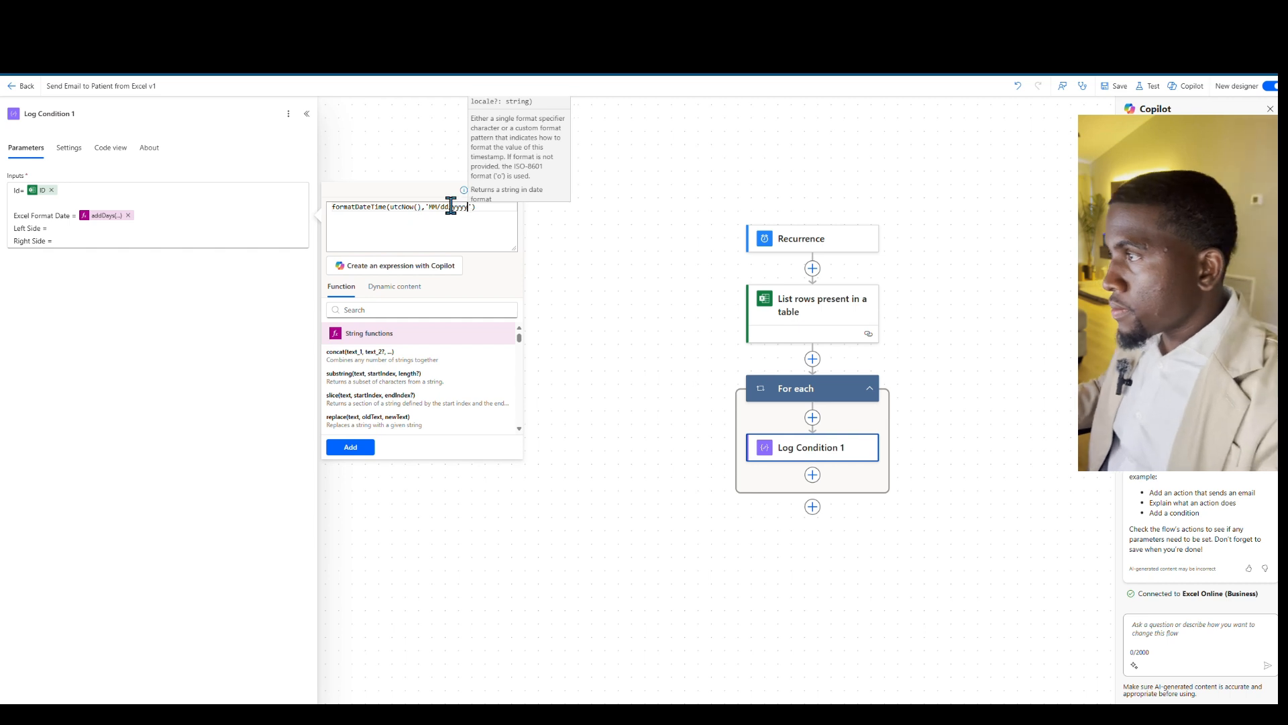
{"action": "left_click", "coordinate": [352, 448]}
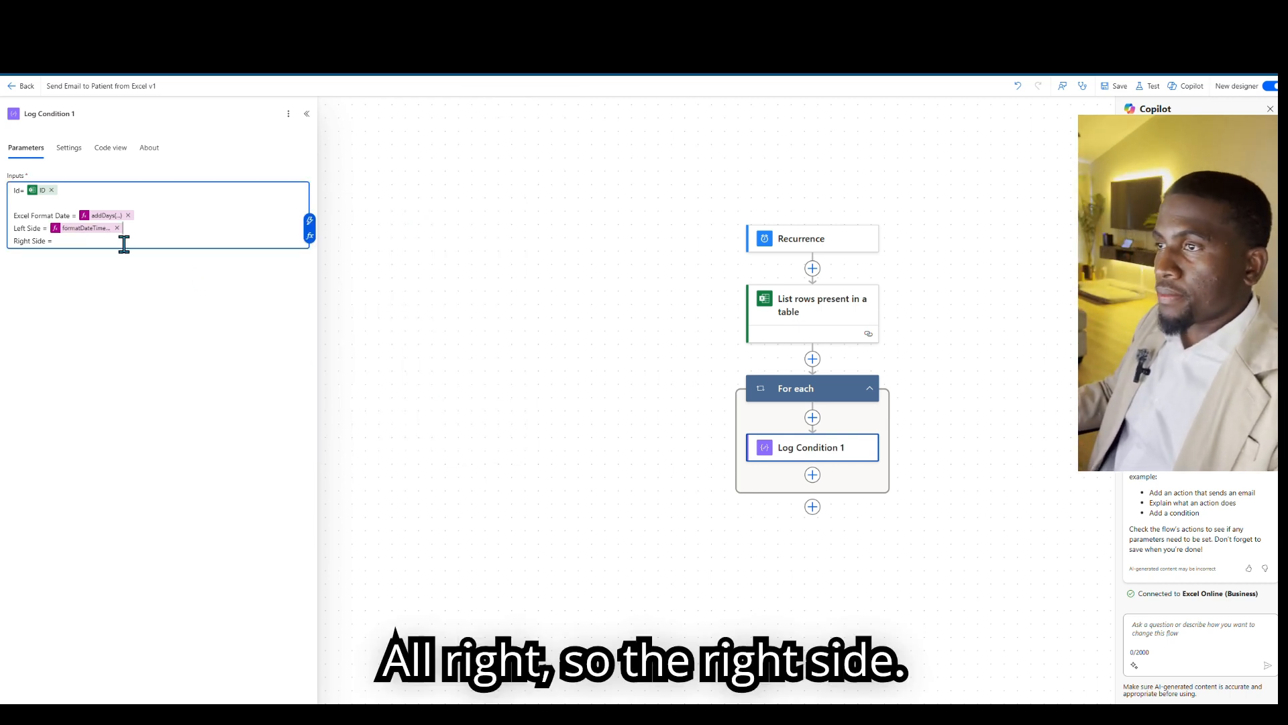
Copy the full addDays expression from the "Excel Format Date =" line of Log Condition 1 for reuse on the "Right Side =" line.
{"action": "left_click", "coordinate": [86, 244]}
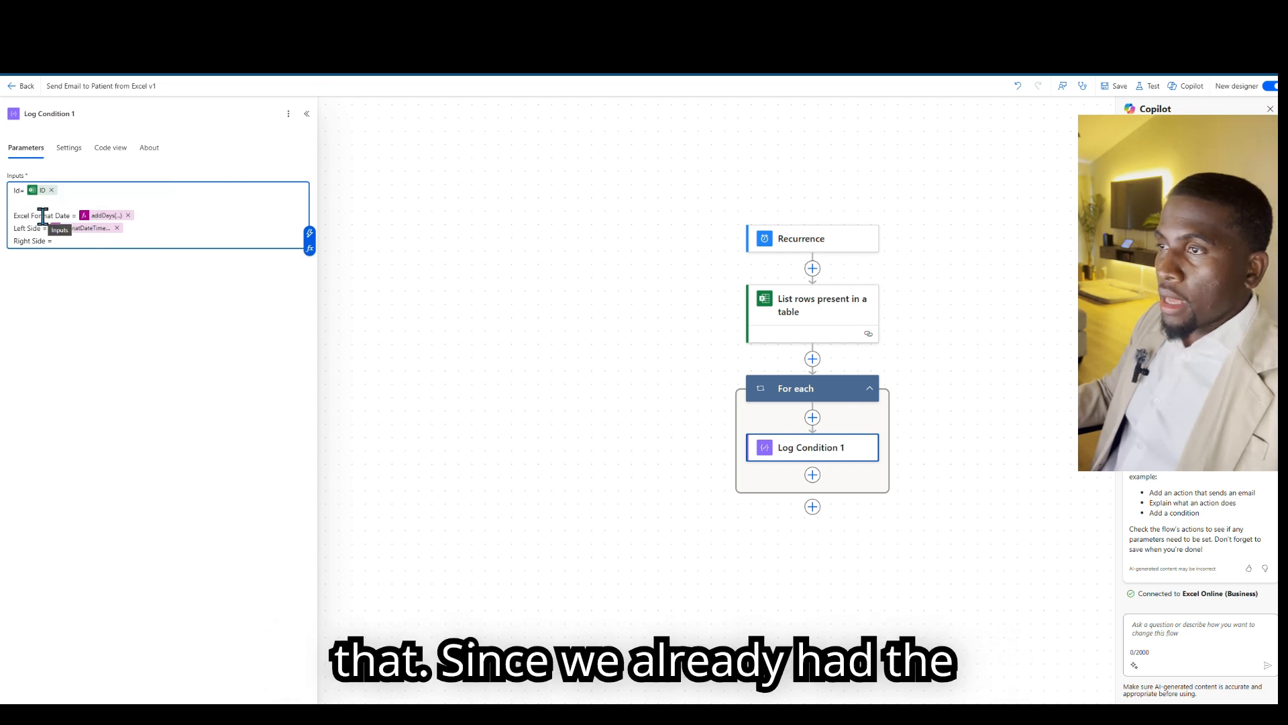
{"action": "left_click", "coordinate": [116, 224]}
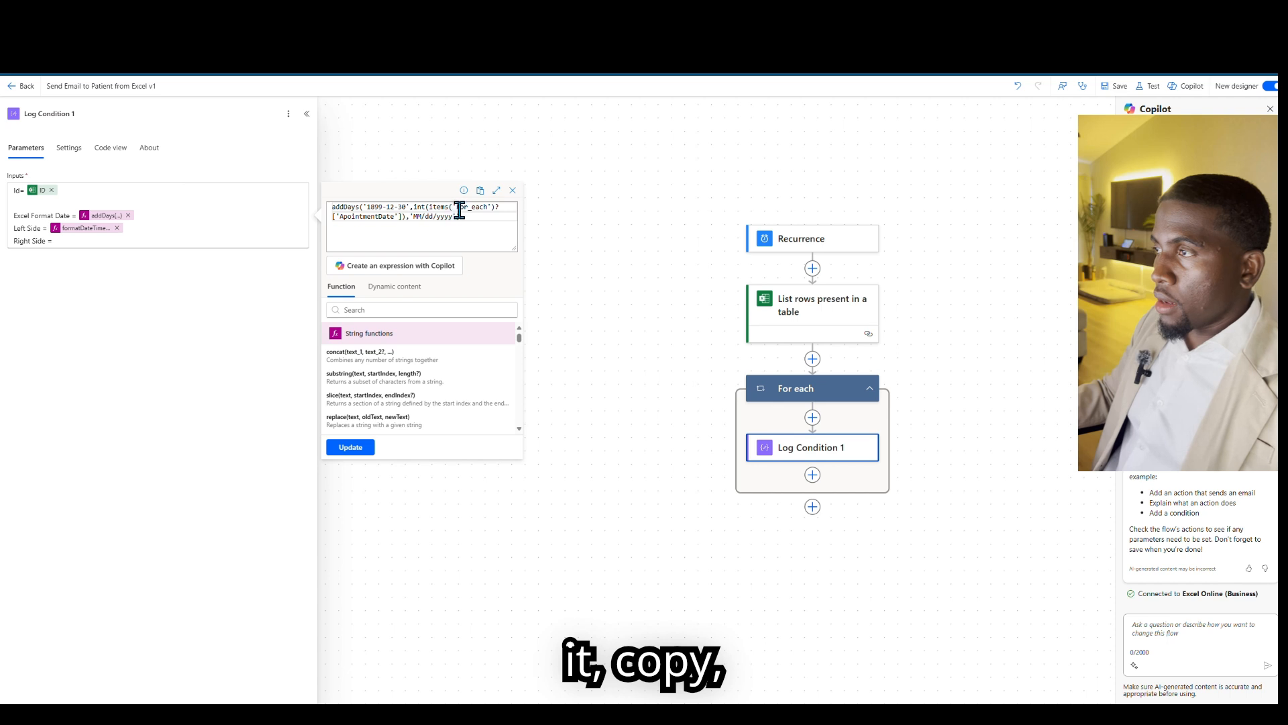
{"action": "key", "text": "ctrl+a"}
{"action": "left_click", "coordinate": [126, 232]}
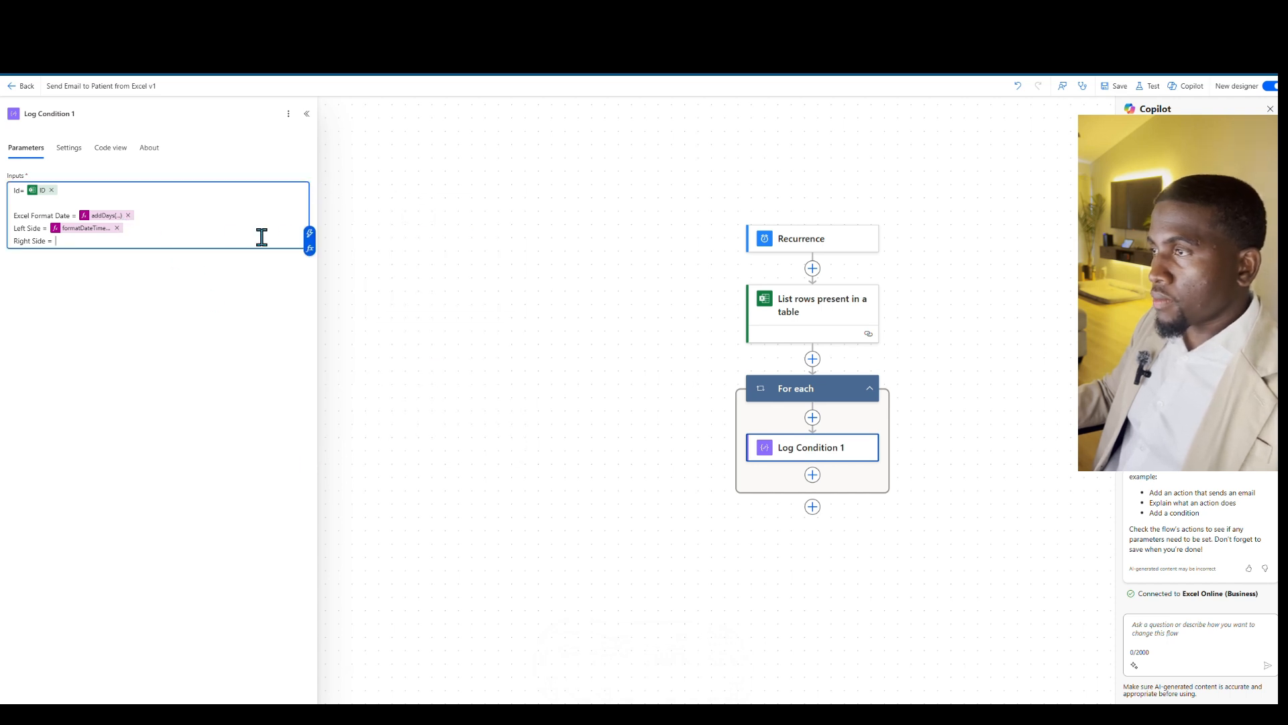
Start an addDays expression on the "Right Side =" line, using the copied Excel date expression as its timestamp argument.
{"action": "left_click", "coordinate": [310, 249]}
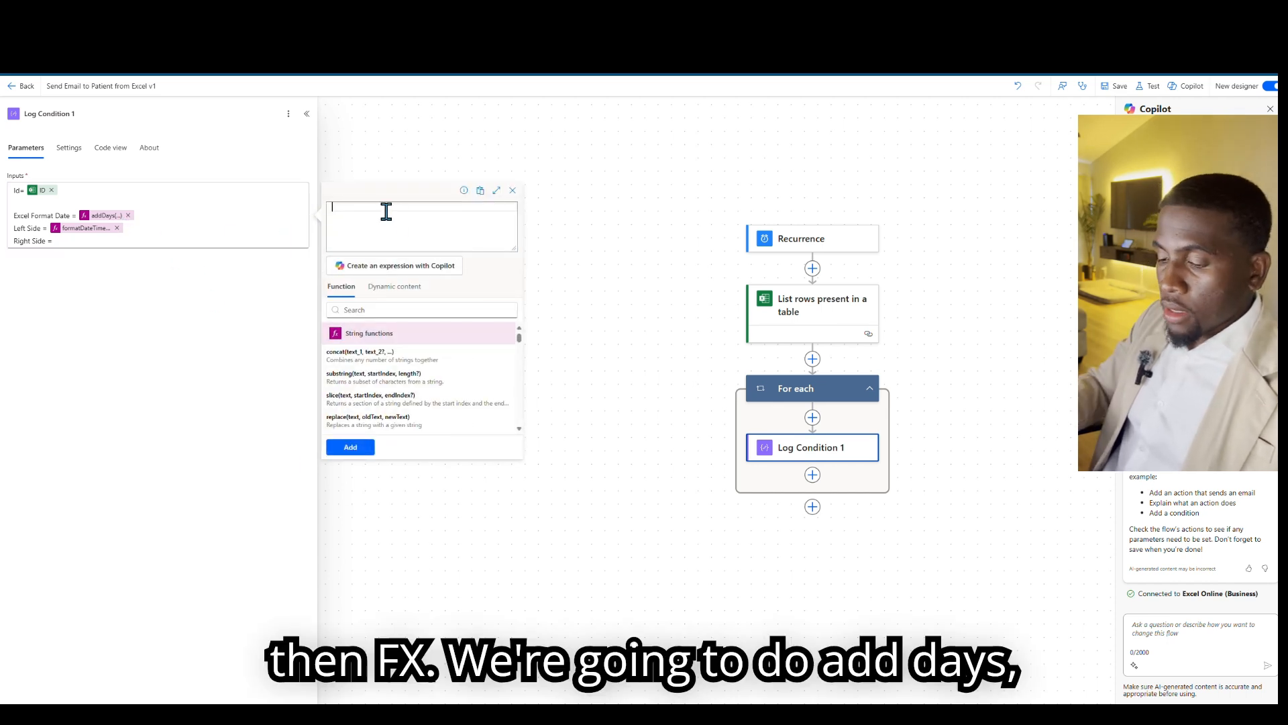
{"action": "type", "text": "add"}
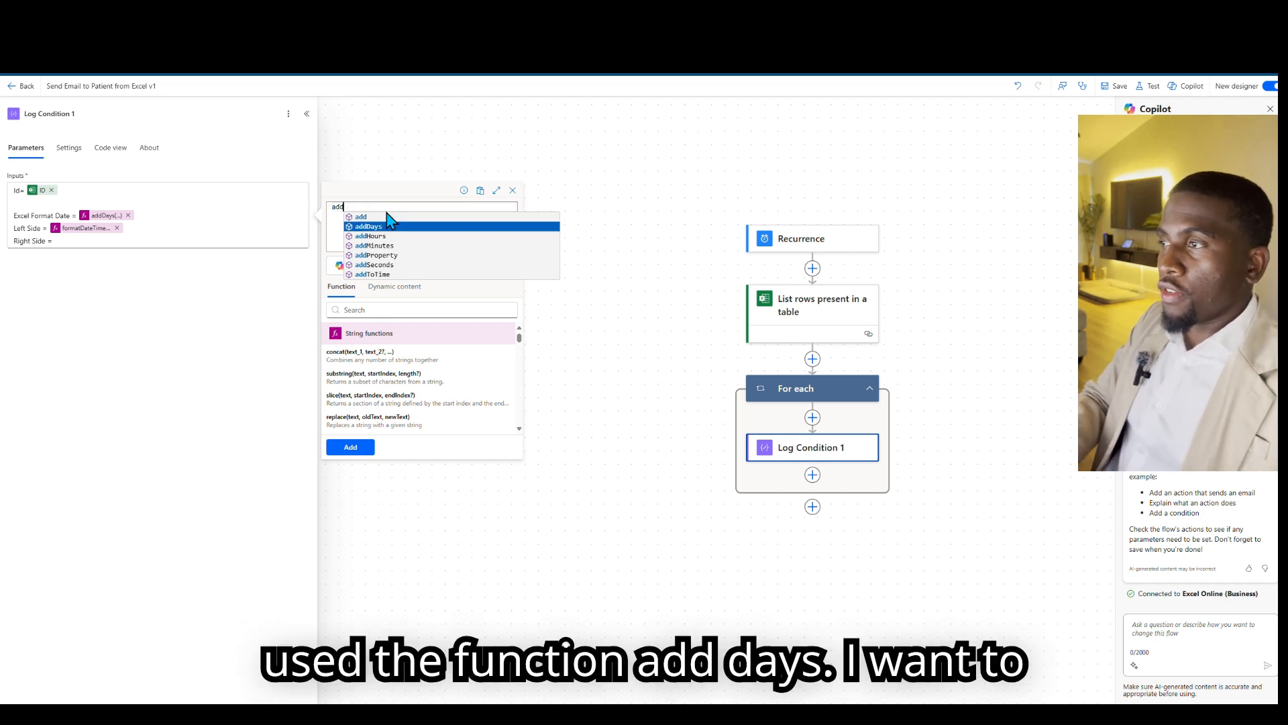
{"action": "key", "text": "Return"}
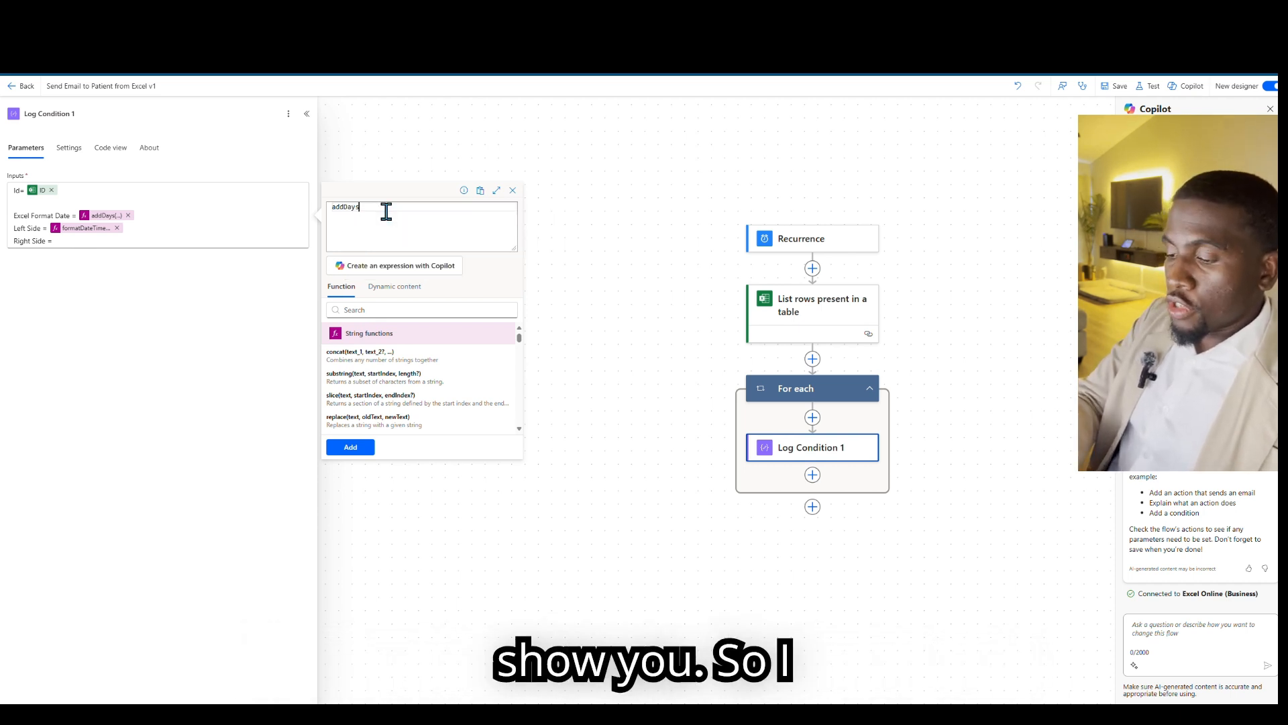
{"action": "type", "text": "("}
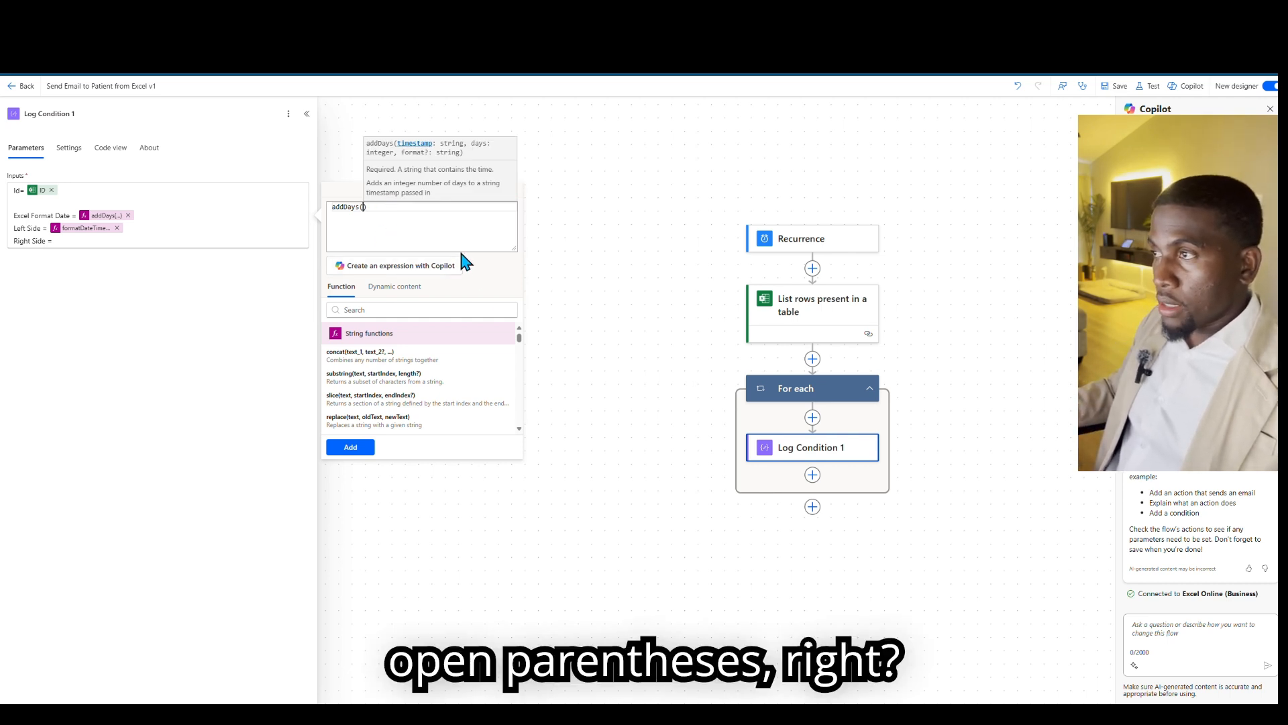
{"action": "key", "text": "ctrl+v"}
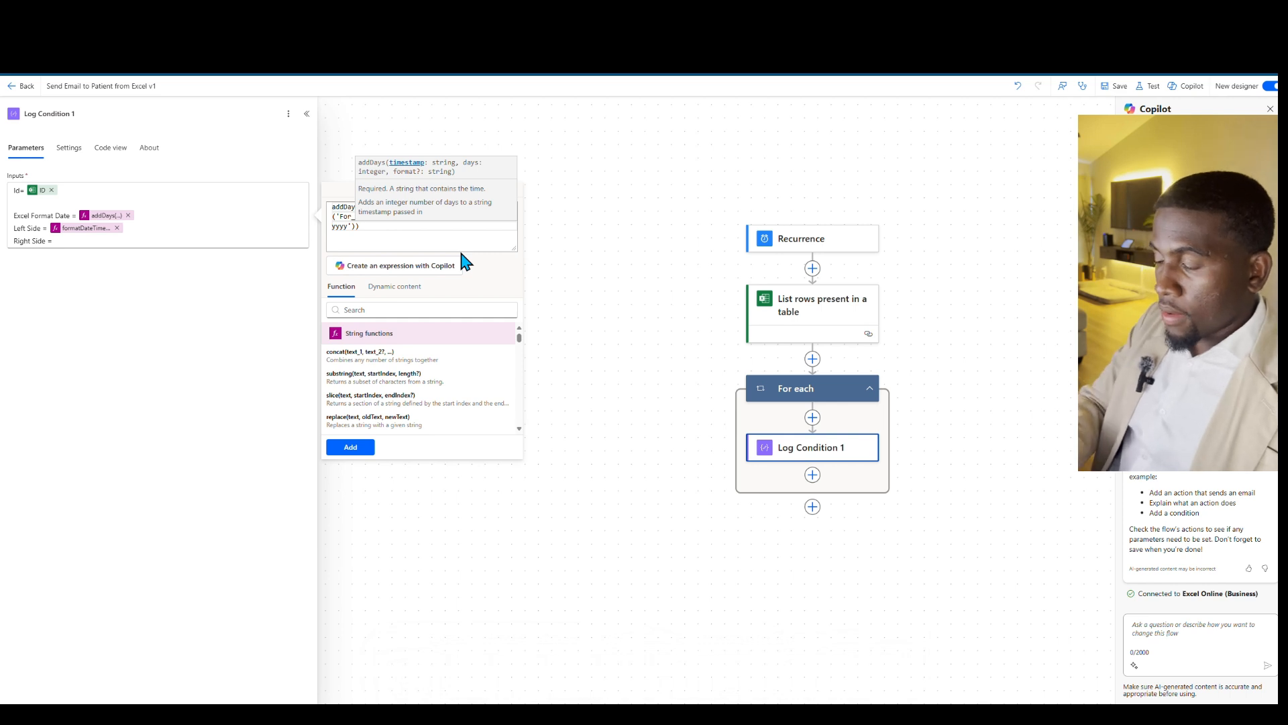
Set the days argument to -1, add the expression to the "Right Side =" line, and save the flow.
{"action": "type", "text": ","}
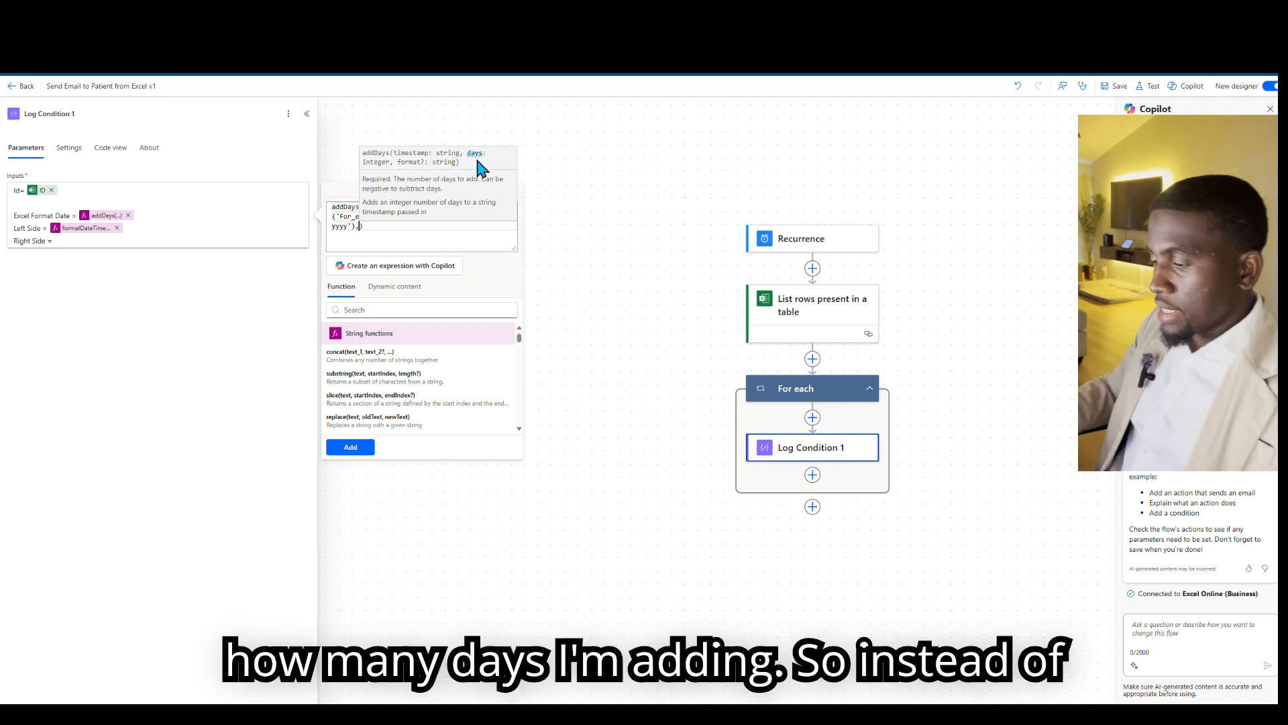
{"action": "type", "text": "-1"}
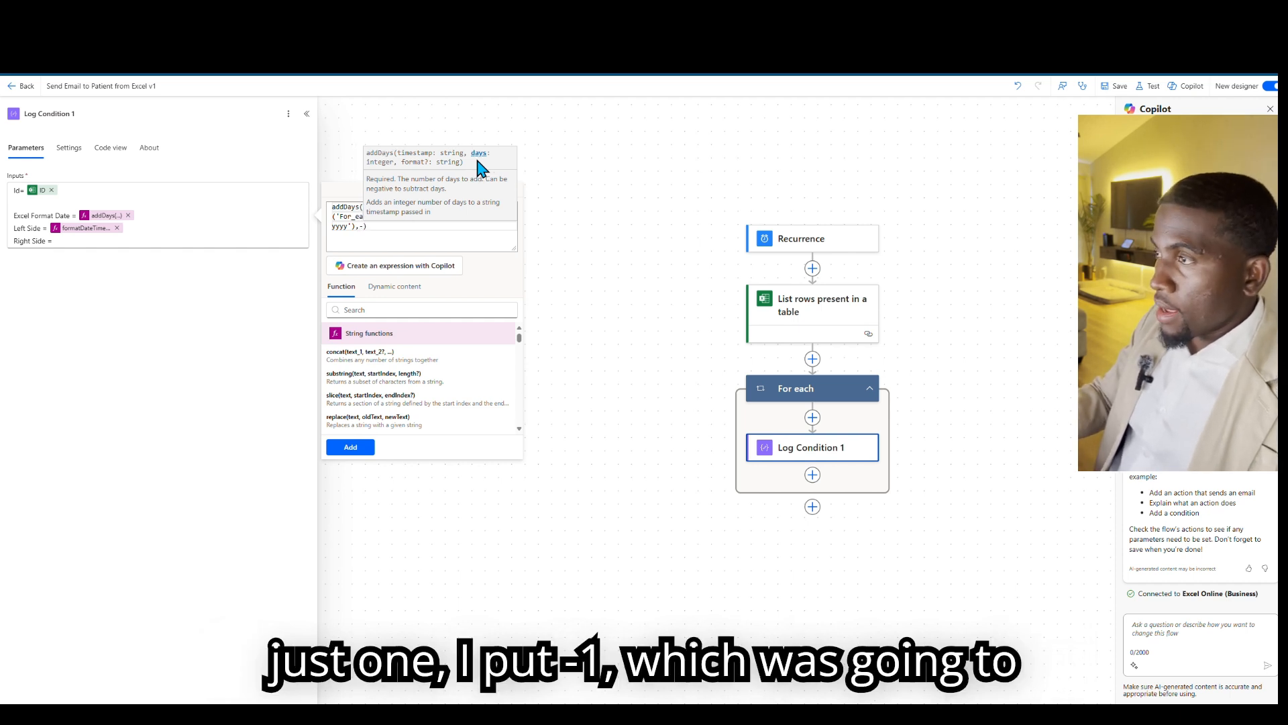
{"action": "left_click", "coordinate": [350, 448]}
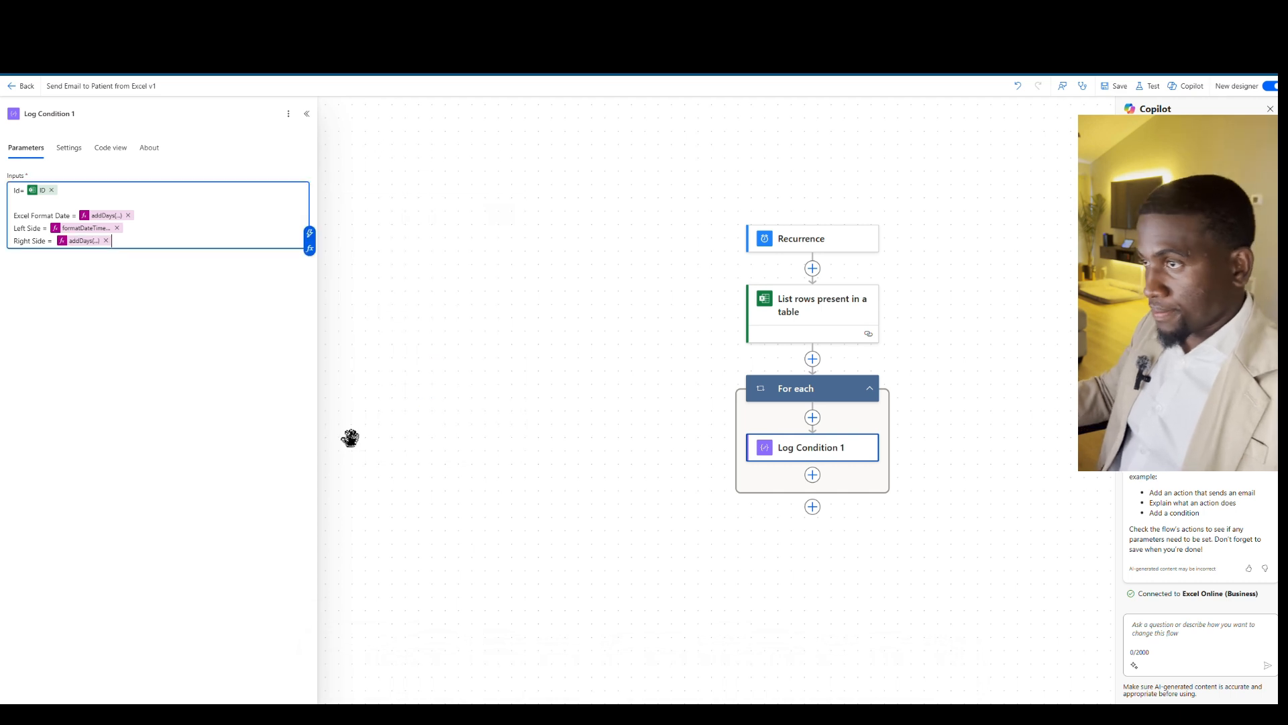
{"action": "left_click", "coordinate": [1133, 81]}
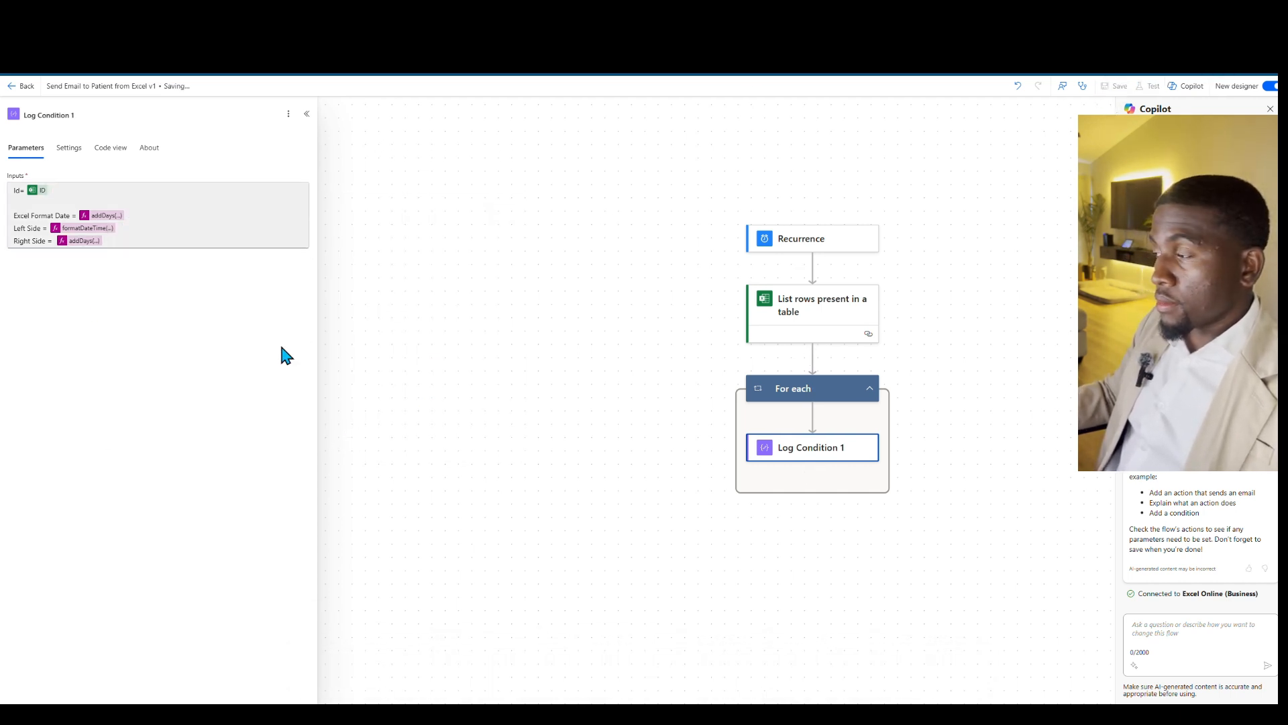
Add a Condition control after Log Condition 1 inside the For each loop.
{"action": "left_click", "coordinate": [813, 492]}
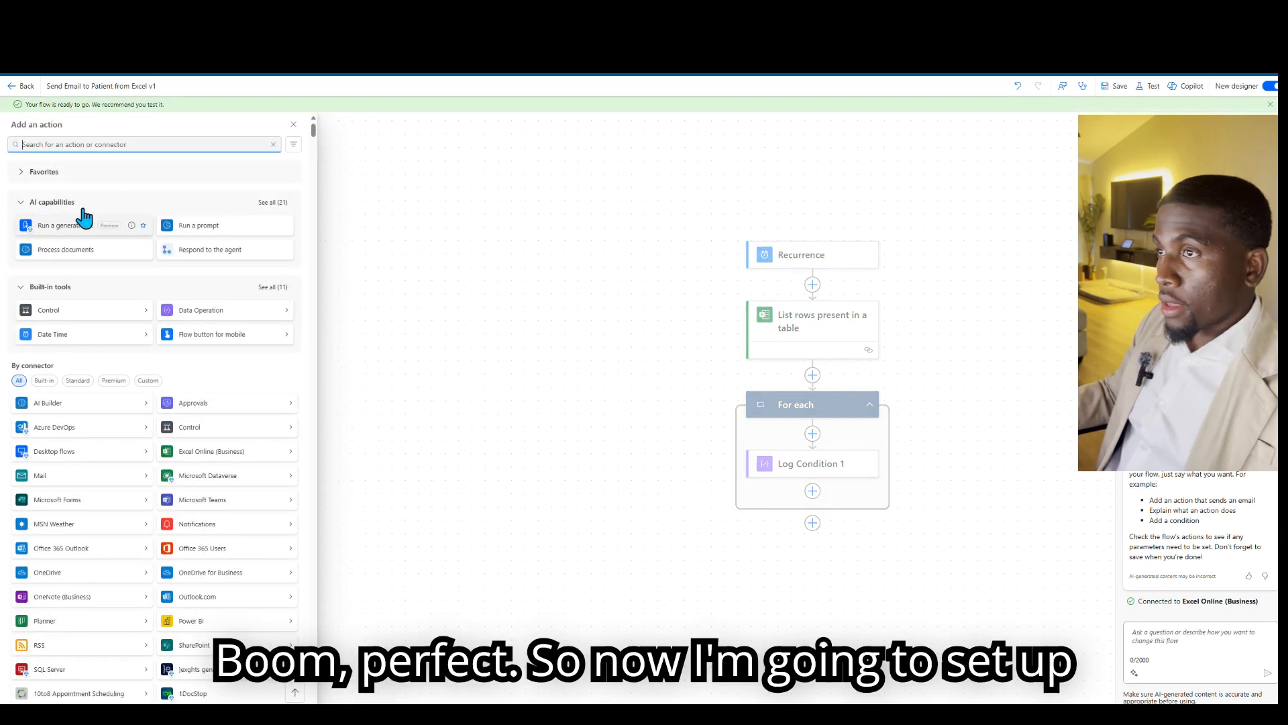
{"action": "type", "text": "condit"}
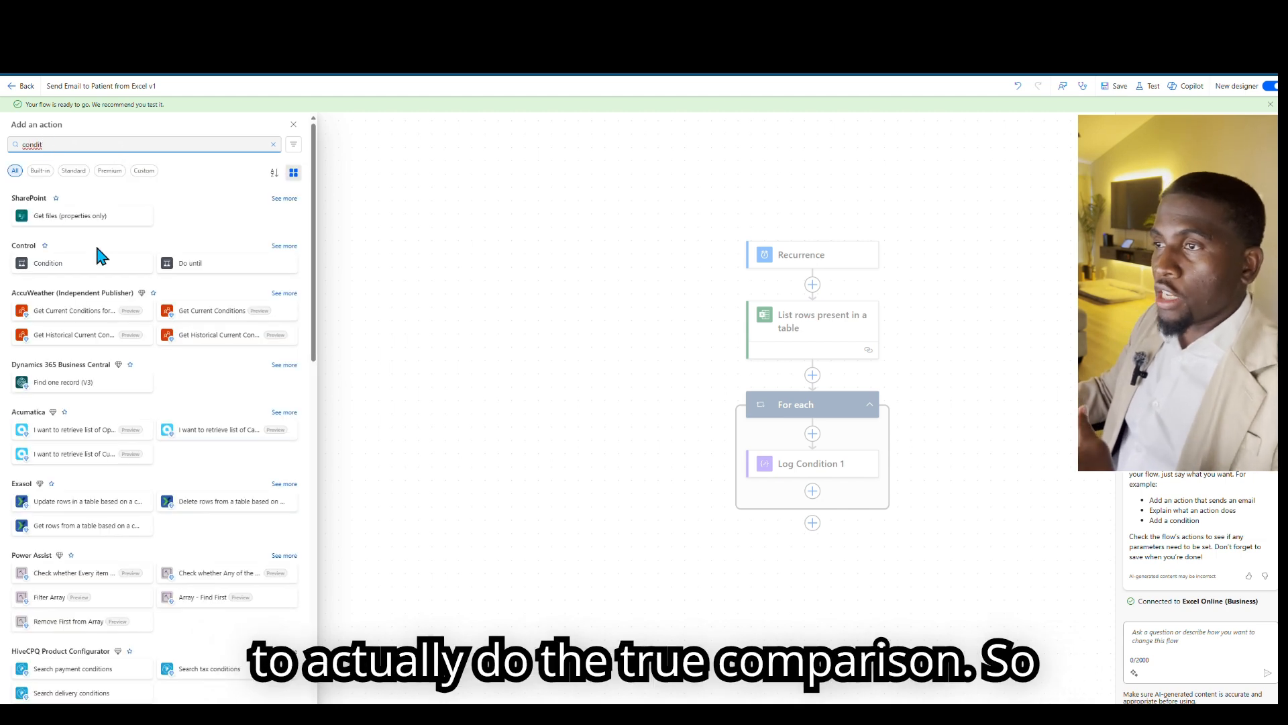
{"action": "left_click", "coordinate": [102, 266]}
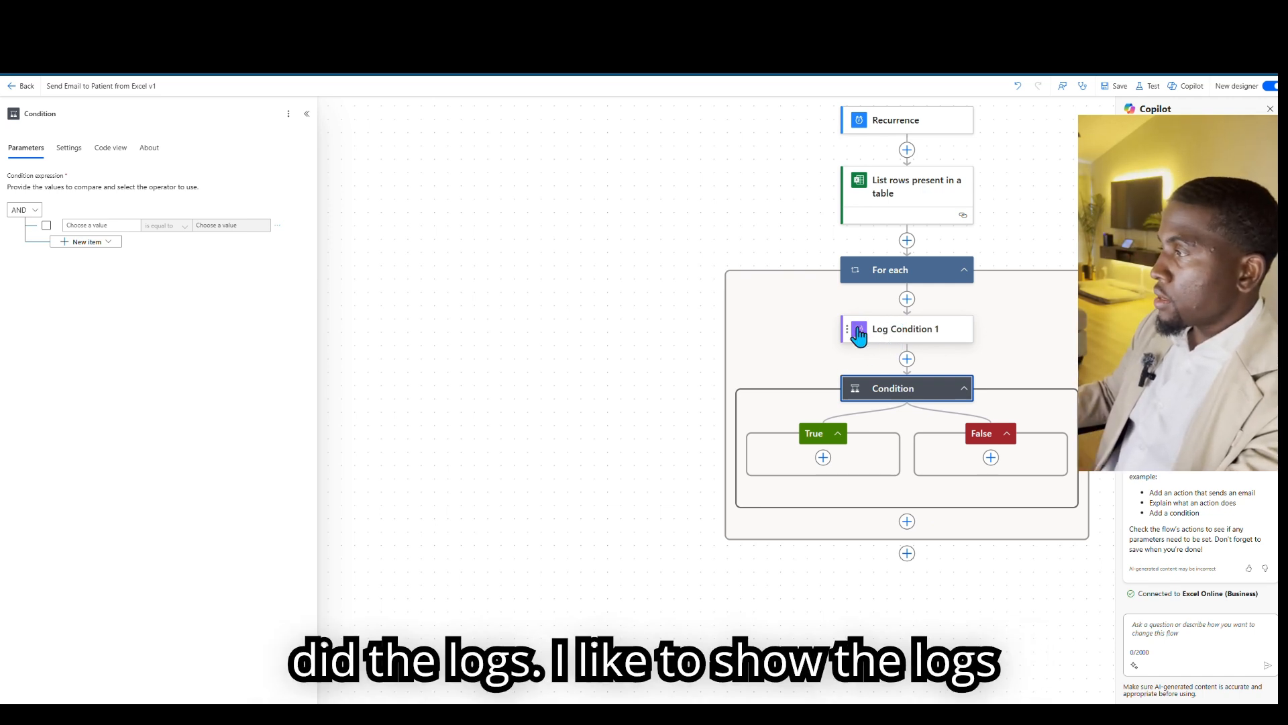
Copy the formatDateTime(utcNow(),'MM/dd/yyyy') expression from the "Left Side =" line of Log Condition 1.
{"action": "left_click", "coordinate": [894, 333]}
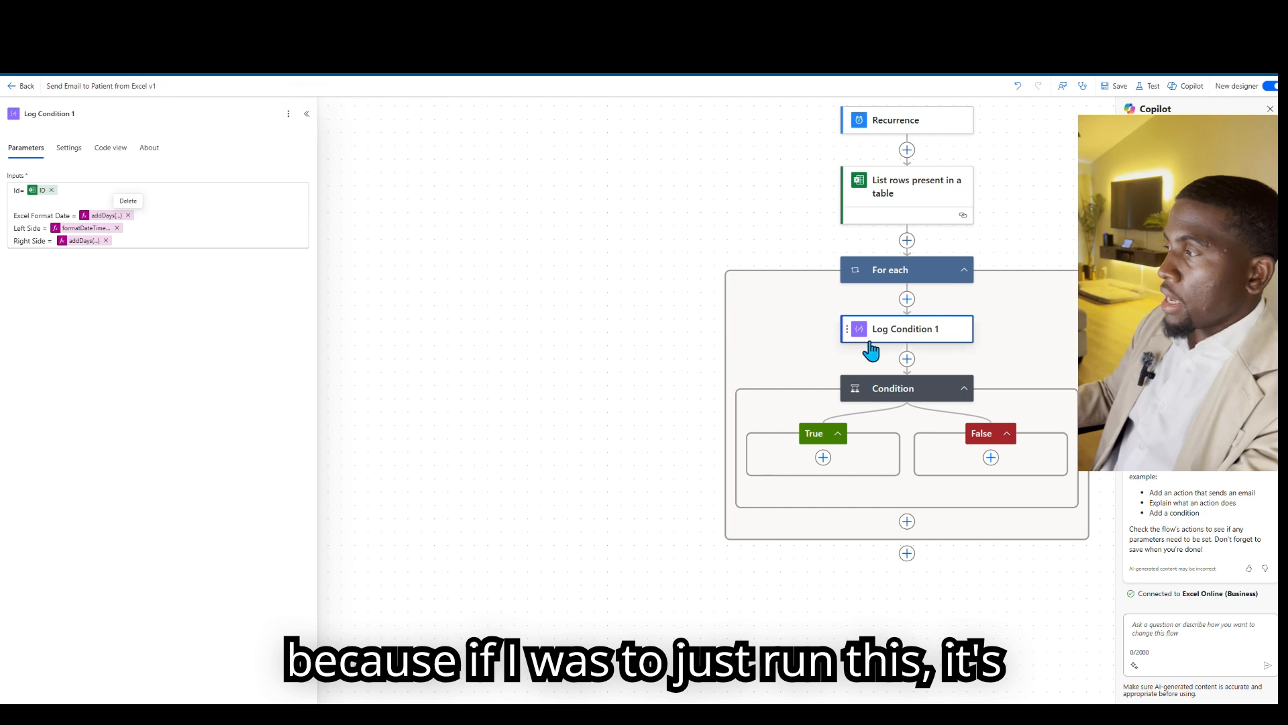
{"action": "left_click", "coordinate": [907, 394]}
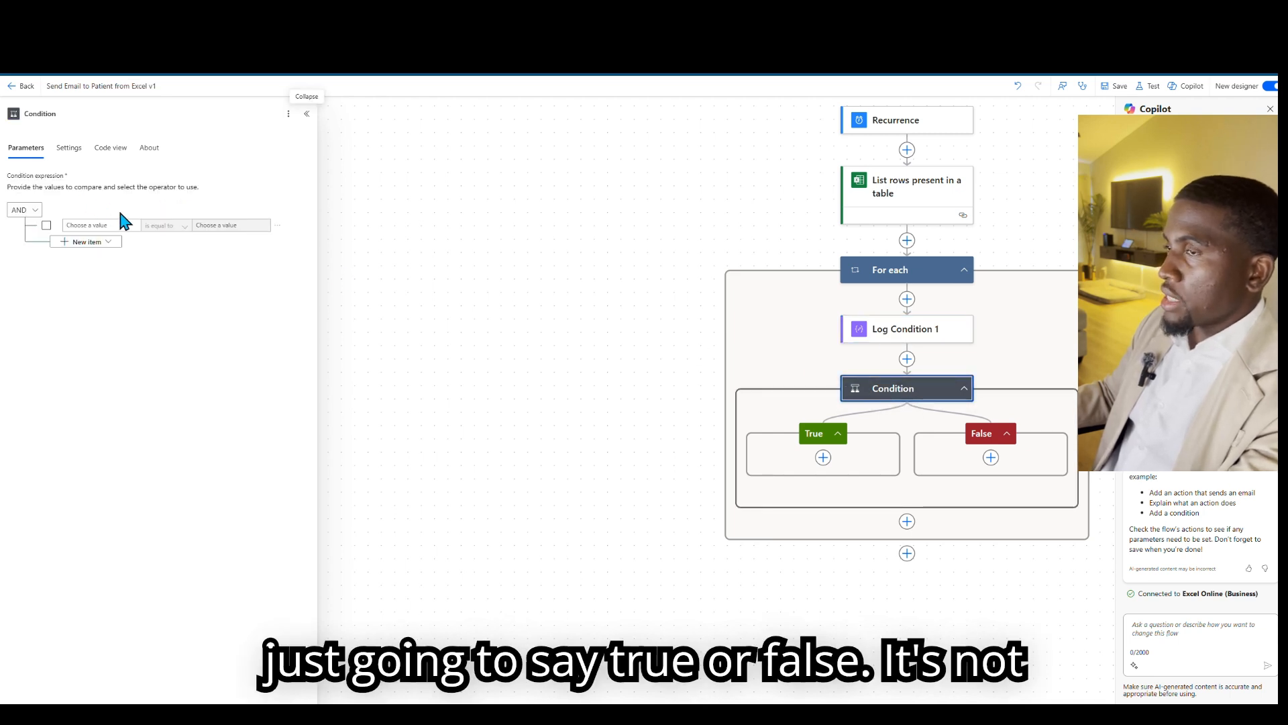
{"action": "left_click", "coordinate": [920, 335]}
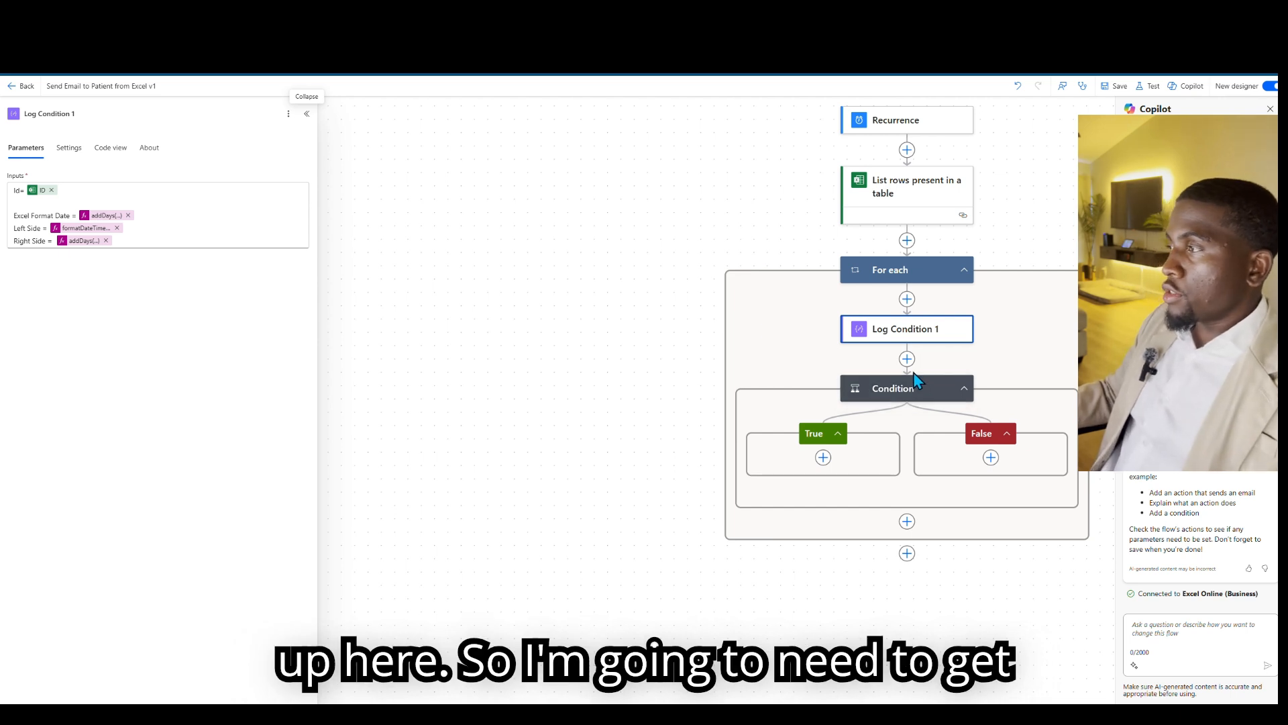
{"action": "left_click", "coordinate": [82, 229]}
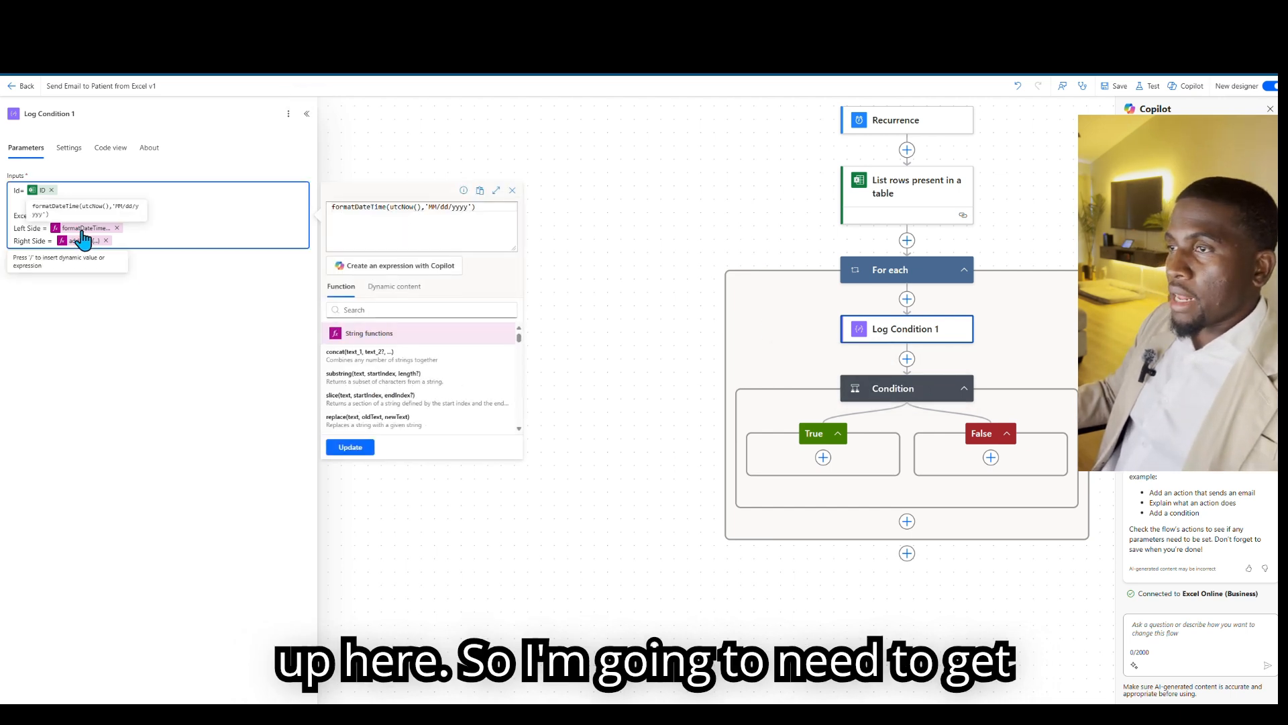
{"action": "triple_click", "coordinate": [358, 207]}
{"action": "key", "text": "ctrl+c"}
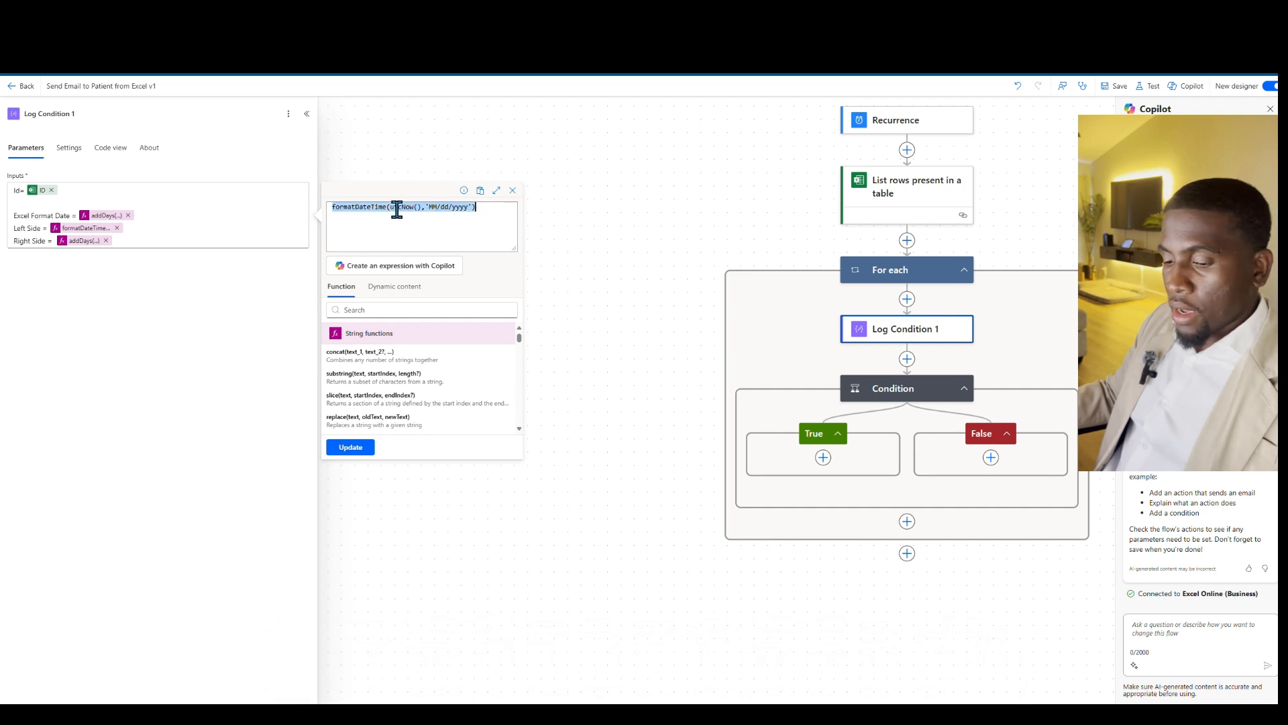
Insert the copied formatDateTime expression as the first value of the Condition.
{"action": "left_click", "coordinate": [866, 397]}
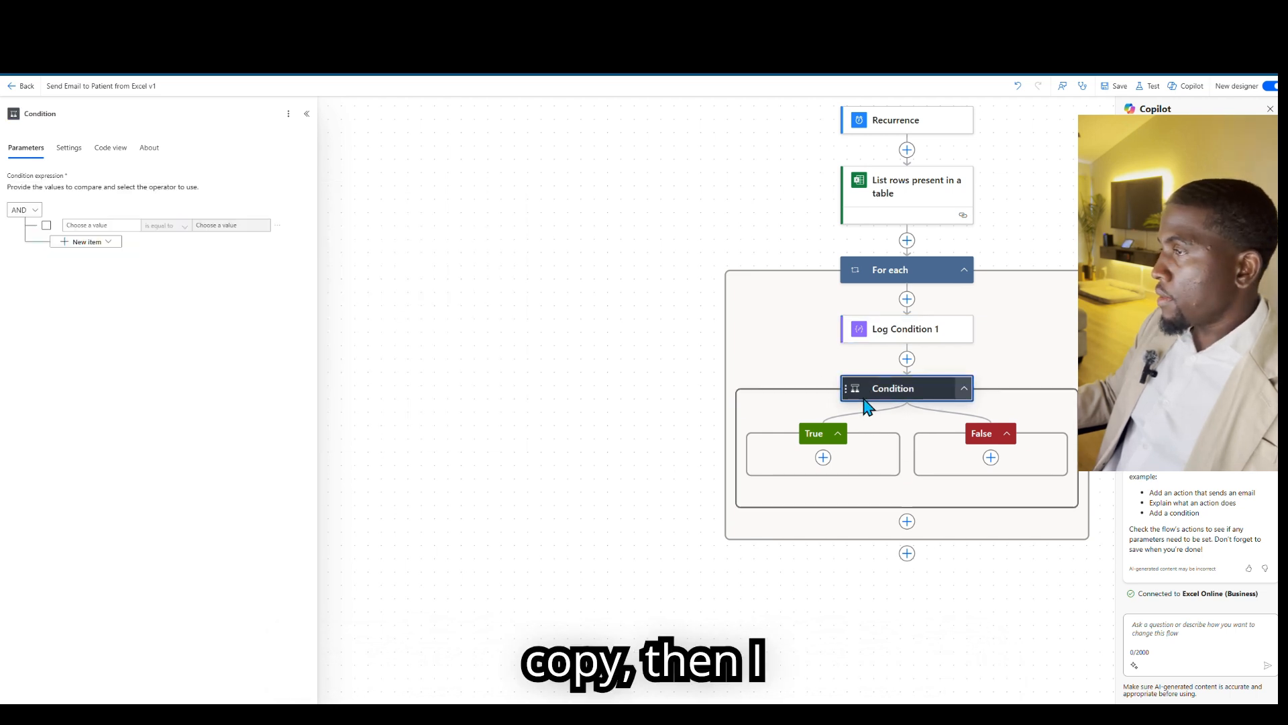
{"action": "left_click", "coordinate": [108, 225]}
{"action": "left_click", "coordinate": [63, 240]}
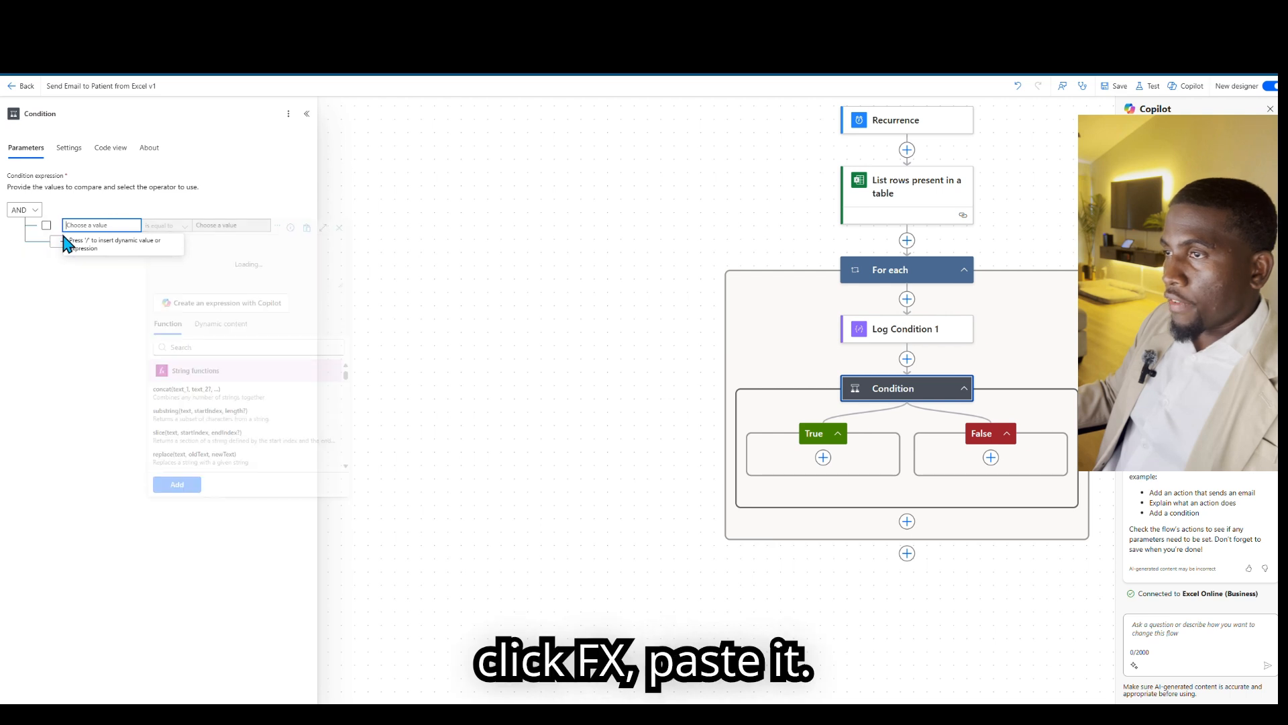
{"action": "key", "text": "ctrl+v"}
{"action": "left_click", "coordinate": [183, 484]}
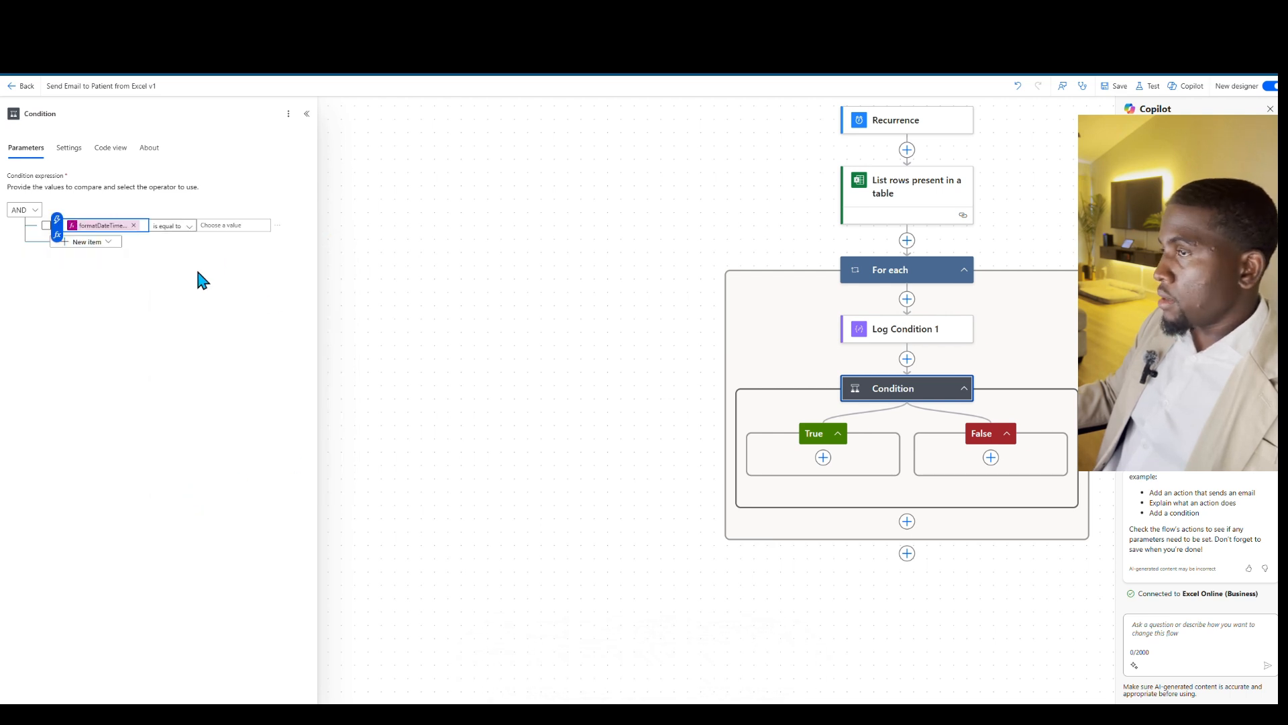
Copy the nested addDays expression from the "Right Side =" line of Log Condition 1.
{"action": "left_click", "coordinate": [929, 335]}
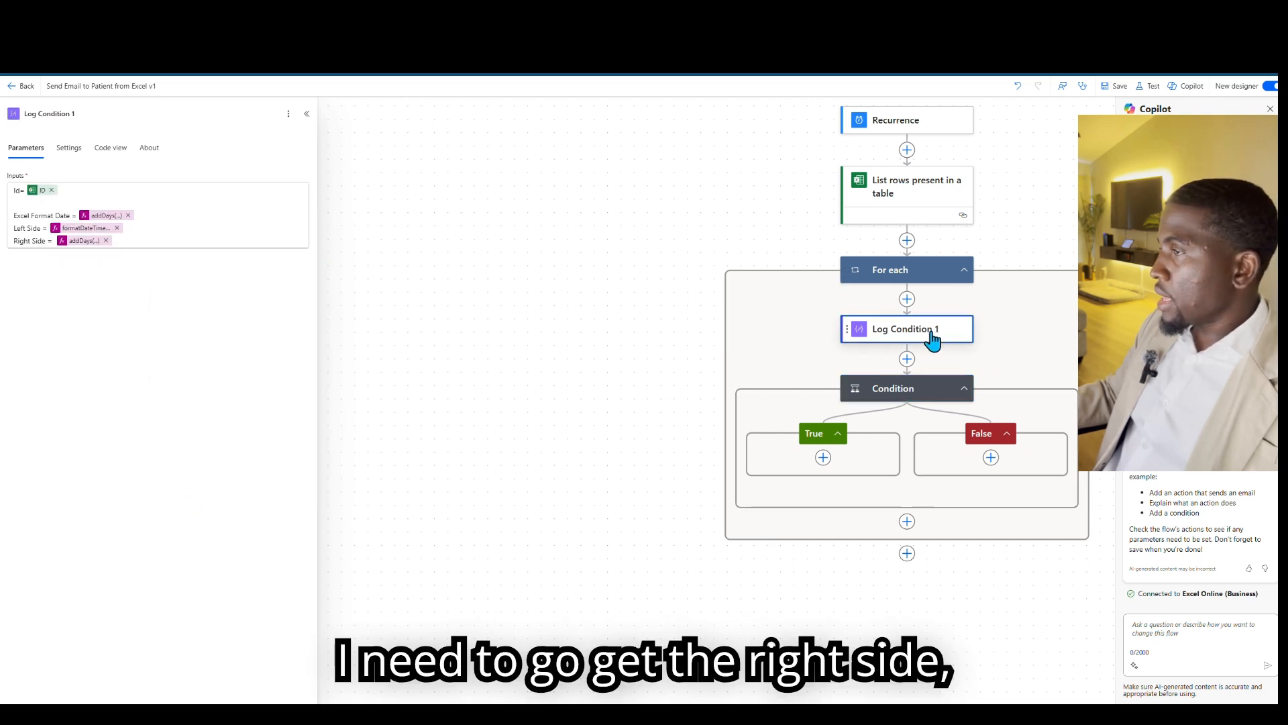
{"action": "left_click", "coordinate": [76, 241]}
{"action": "key", "text": "ctrl+a"}
{"action": "key", "text": "ctrl+c"}
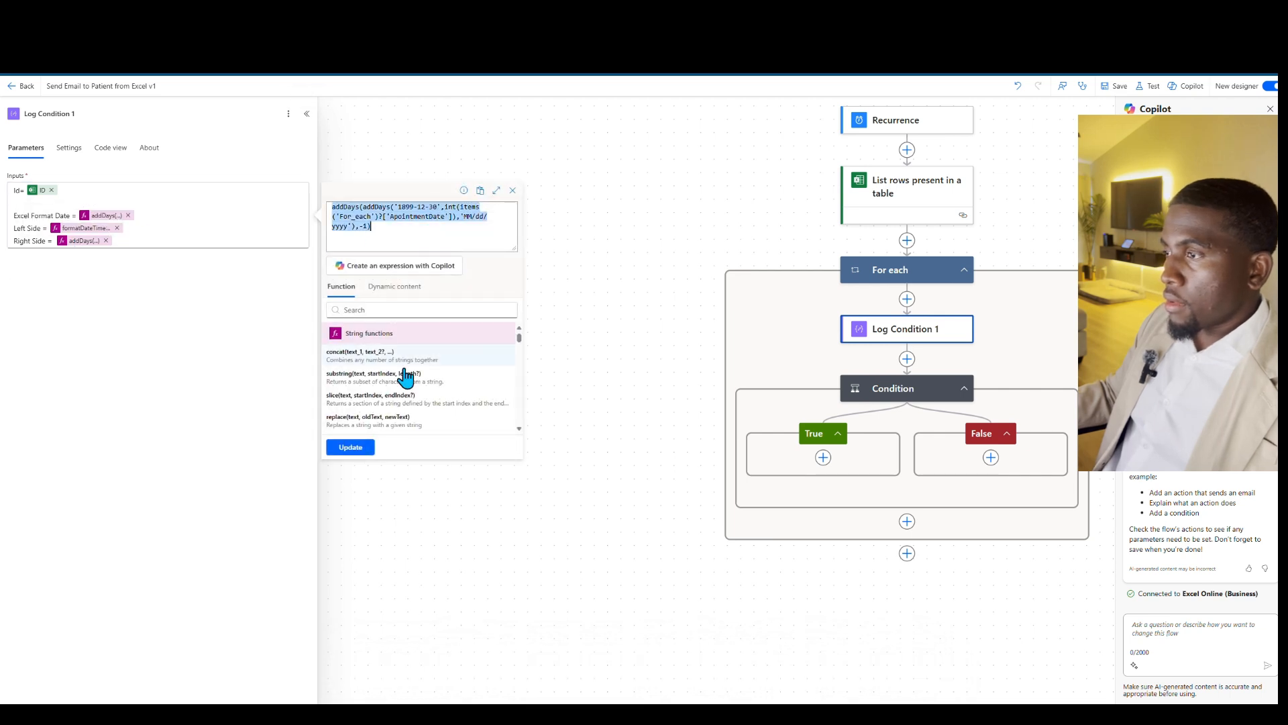
Insert the copied addDays expression as the Condition's comparison value, keeping the "is equal to" operator.
{"action": "left_click", "coordinate": [914, 396]}
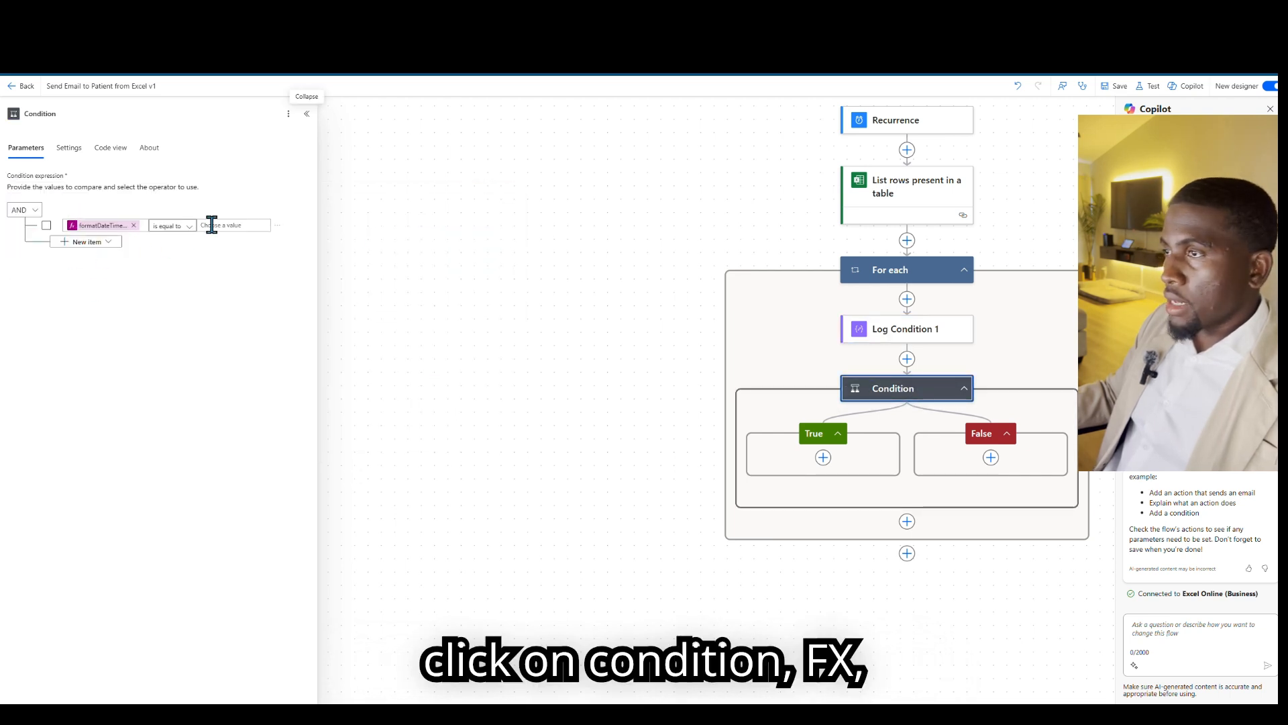
{"action": "left_click", "coordinate": [237, 224]}
{"action": "left_click", "coordinate": [191, 234]}
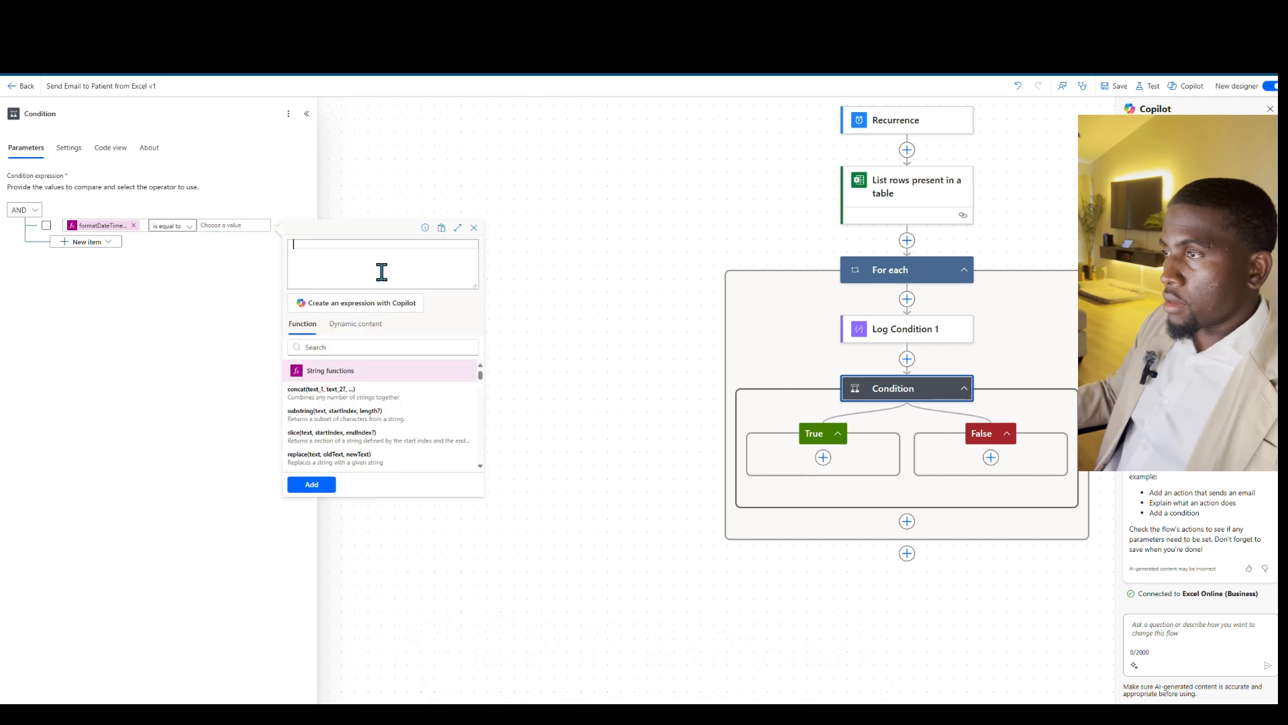
{"action": "key", "text": "ctrl+v"}
{"action": "left_click", "coordinate": [313, 486]}
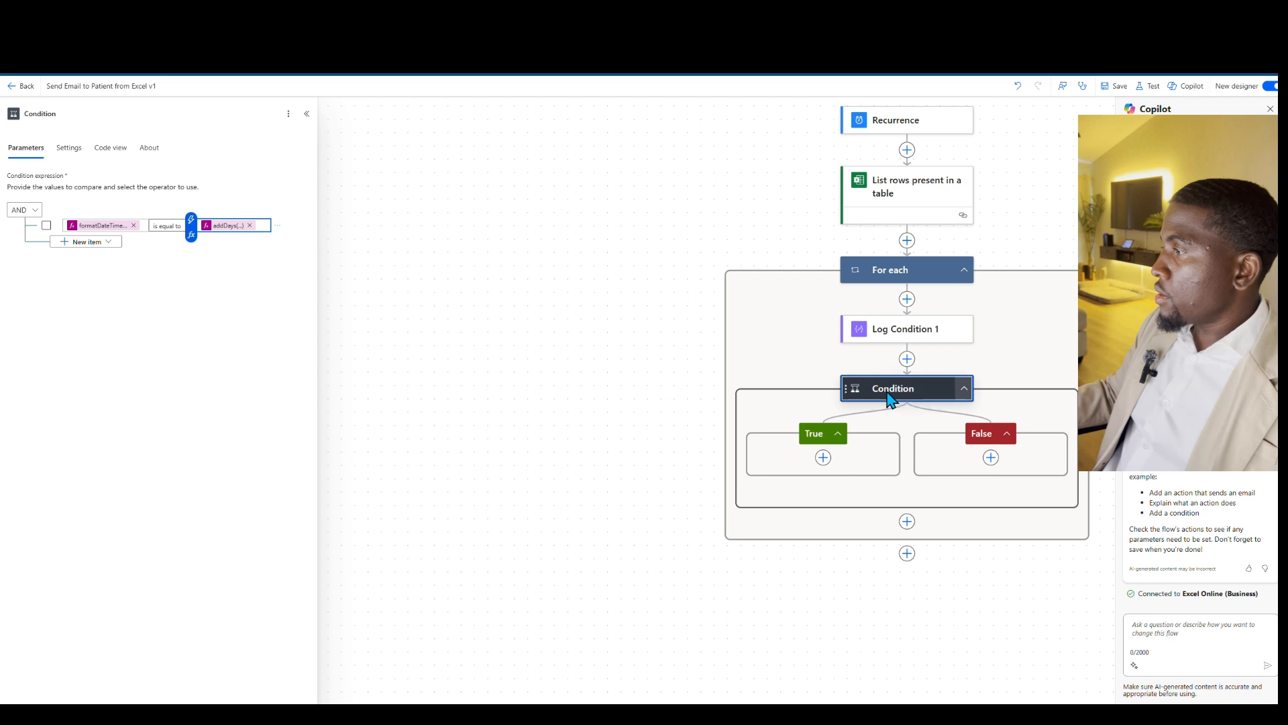
Add a Compose action to the True branch of the Condition and start editing its inputs.
{"action": "left_click", "coordinate": [823, 457]}
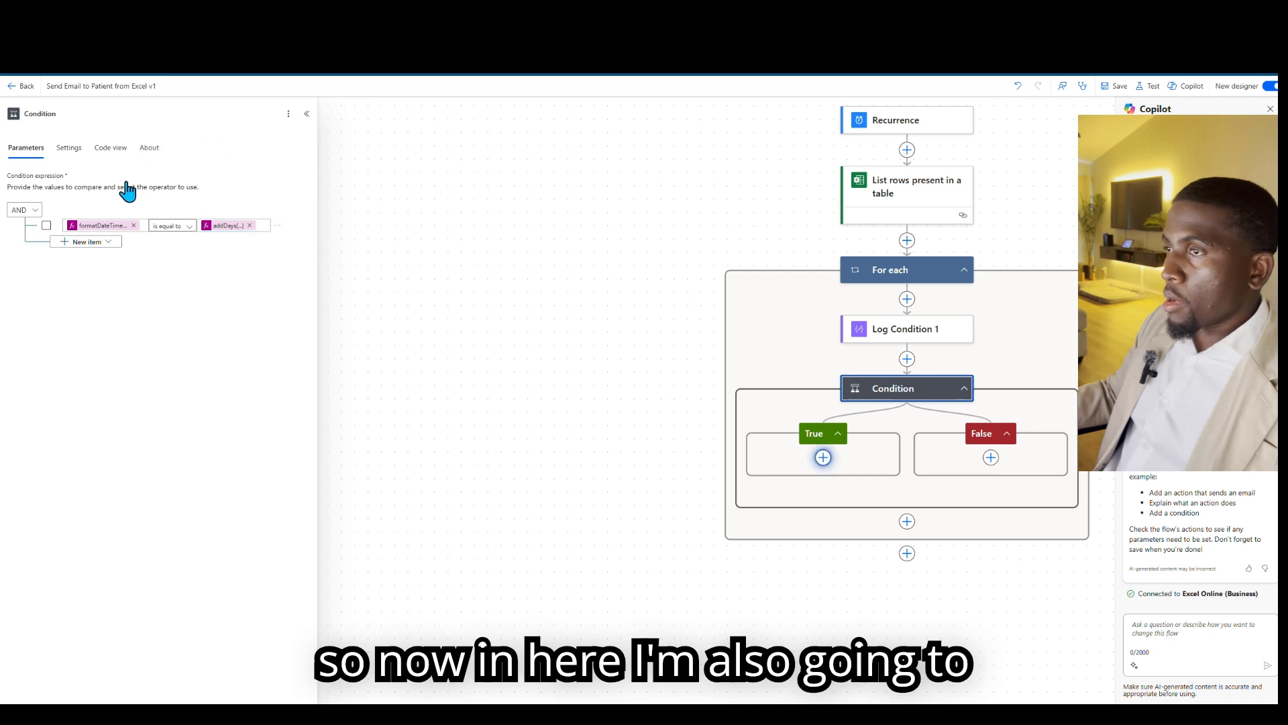
{"action": "left_click", "coordinate": [76, 129]}
{"action": "type", "text": "compose"}
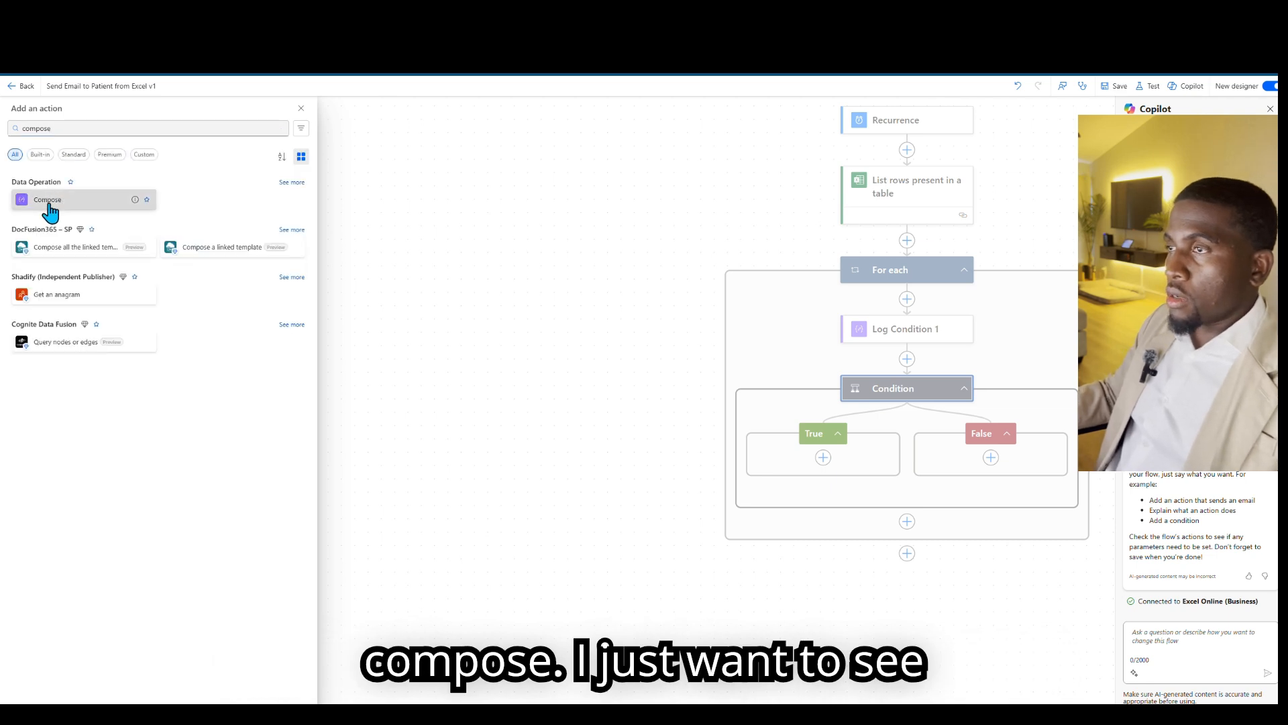
{"action": "left_click", "coordinate": [45, 203]}
{"action": "left_click", "coordinate": [66, 190]}
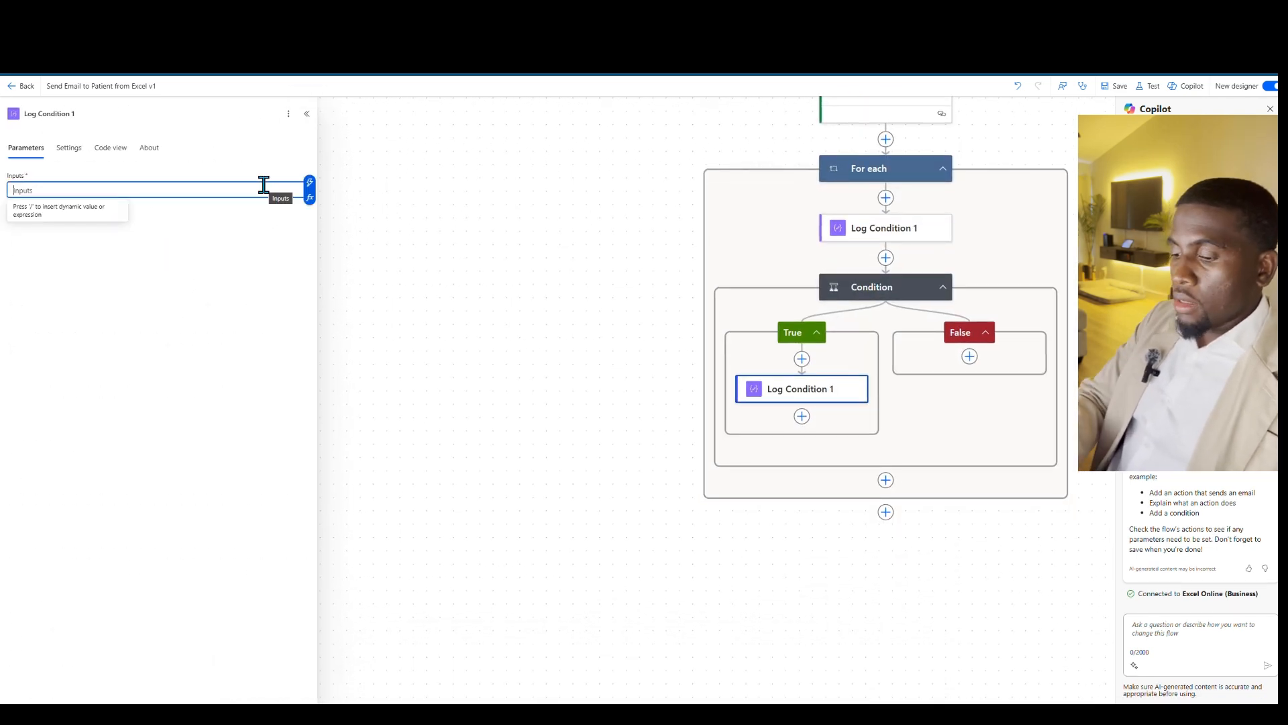
Set the True-branch Compose inputs to "Id", the ID value from List rows present in a table, and "= match found", and save the flow.
{"action": "type", "text": "Id ="}
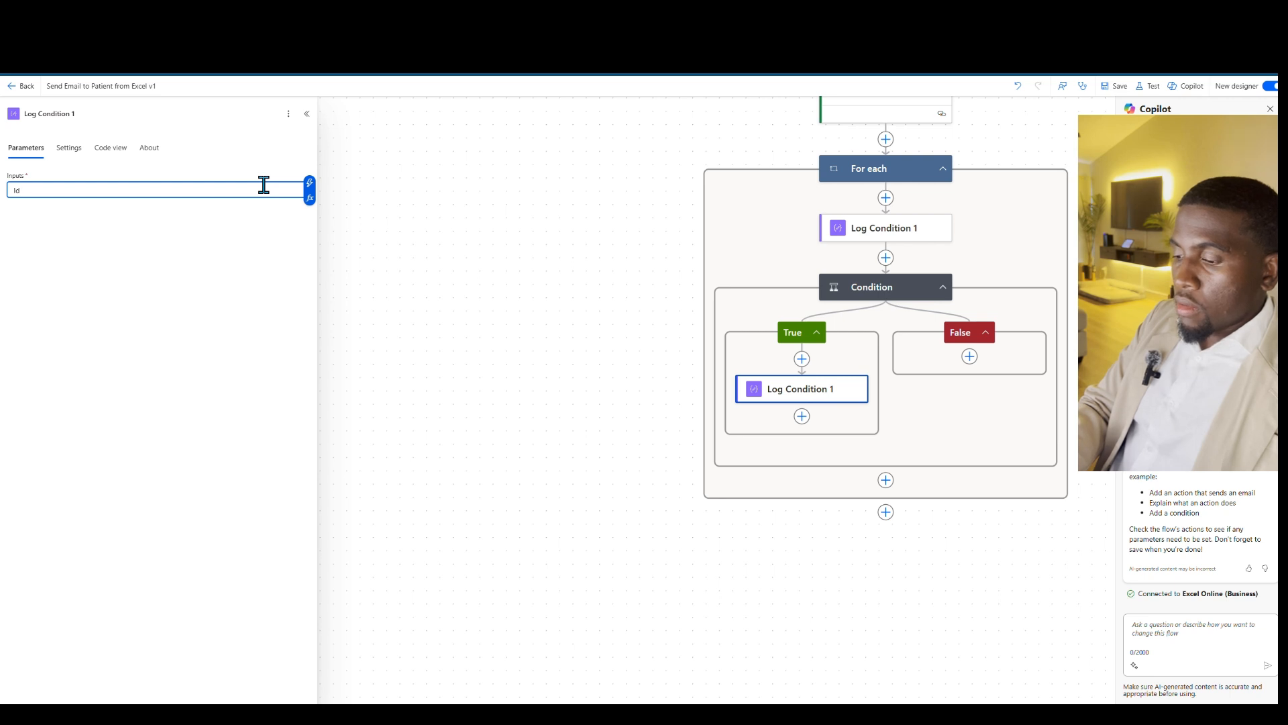
{"action": "left_click", "coordinate": [309, 182]}
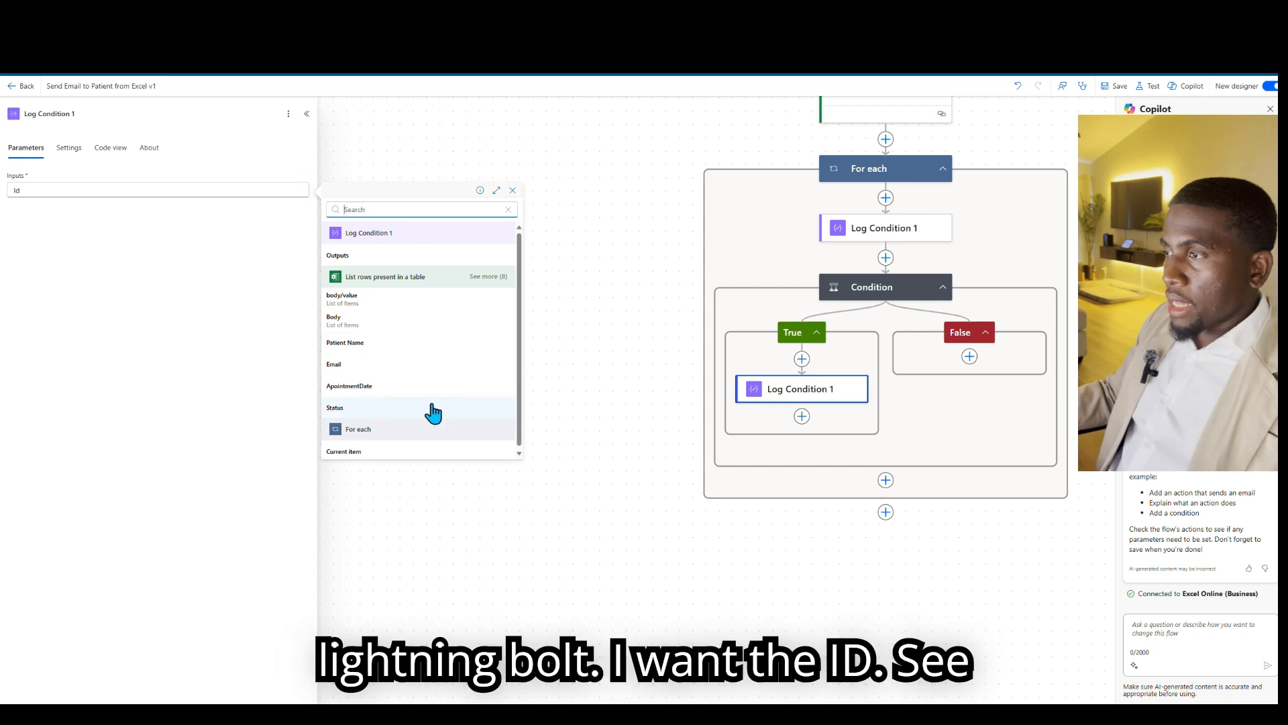
{"action": "left_click", "coordinate": [488, 276]}
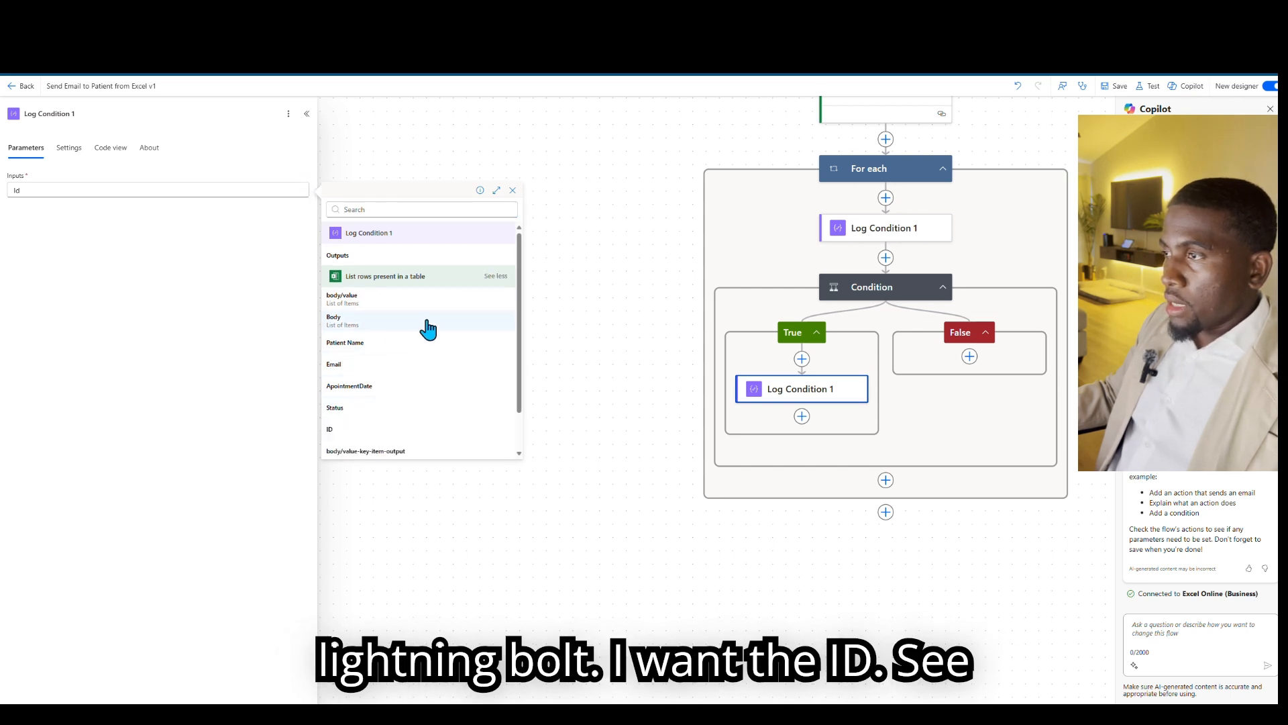
{"action": "left_click", "coordinate": [396, 429]}
{"action": "type", "text": "= "}
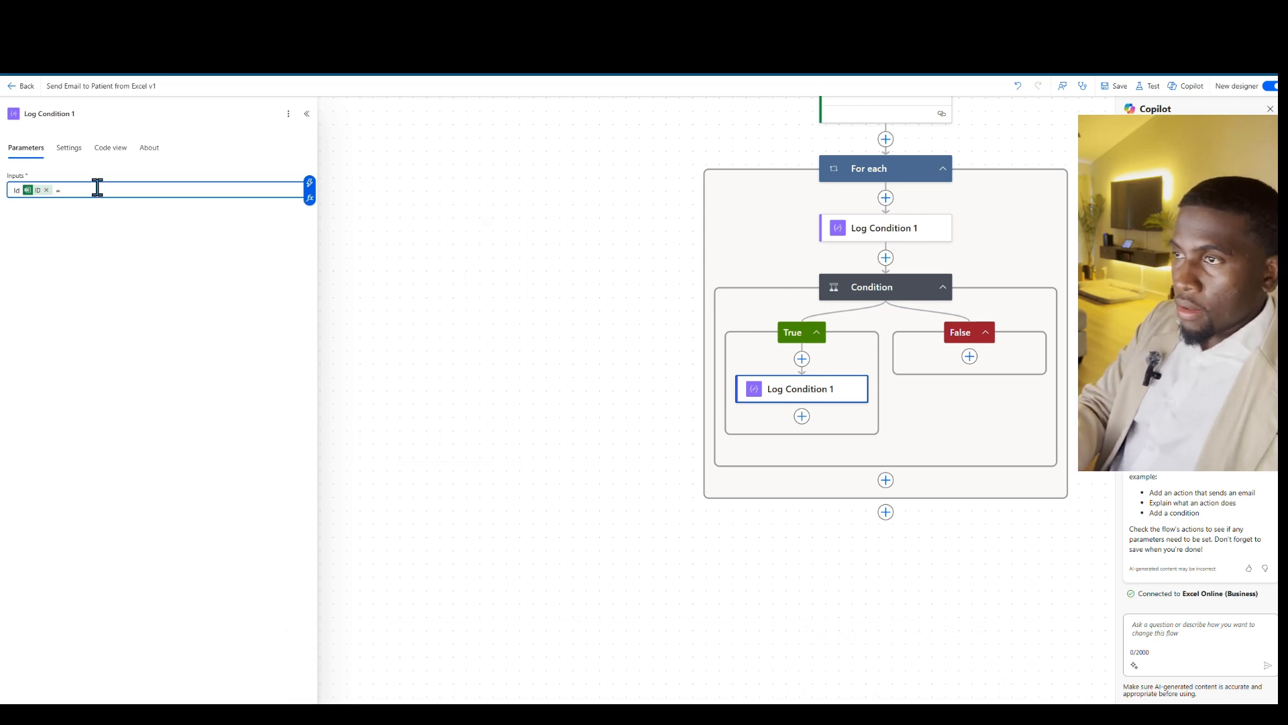
{"action": "type", "text": "match"}
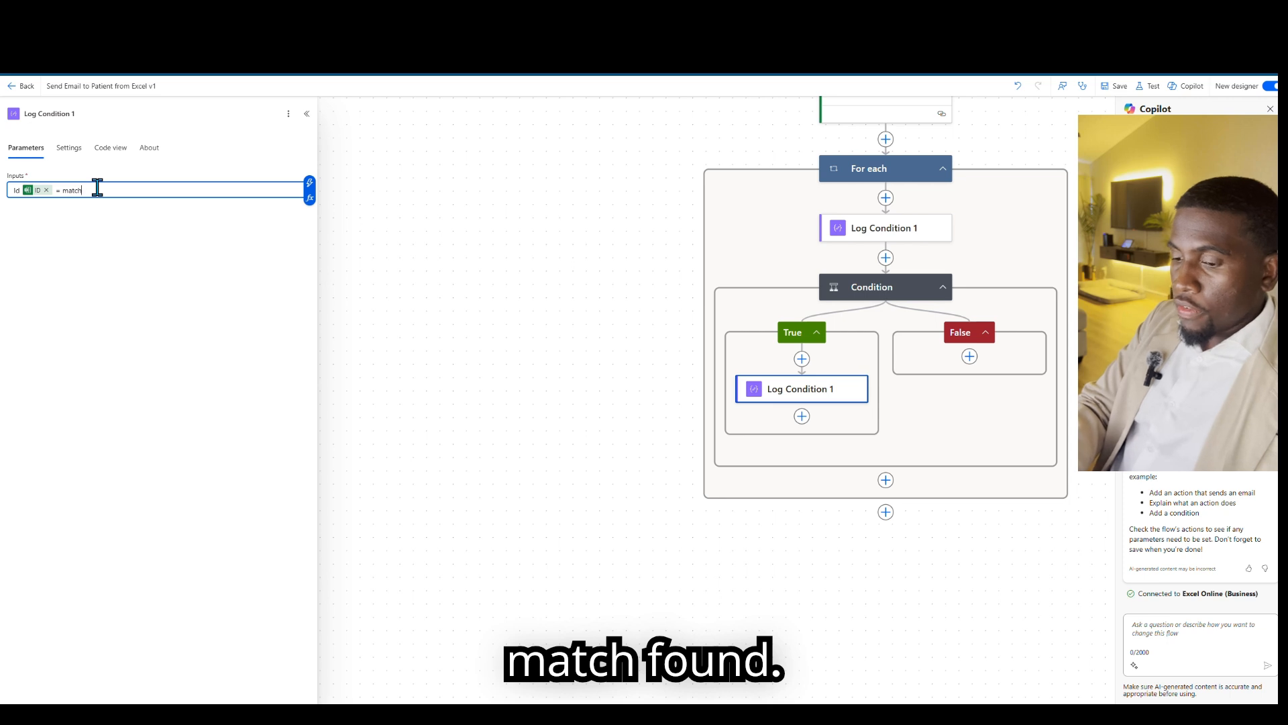
{"action": "type", "text": " found"}
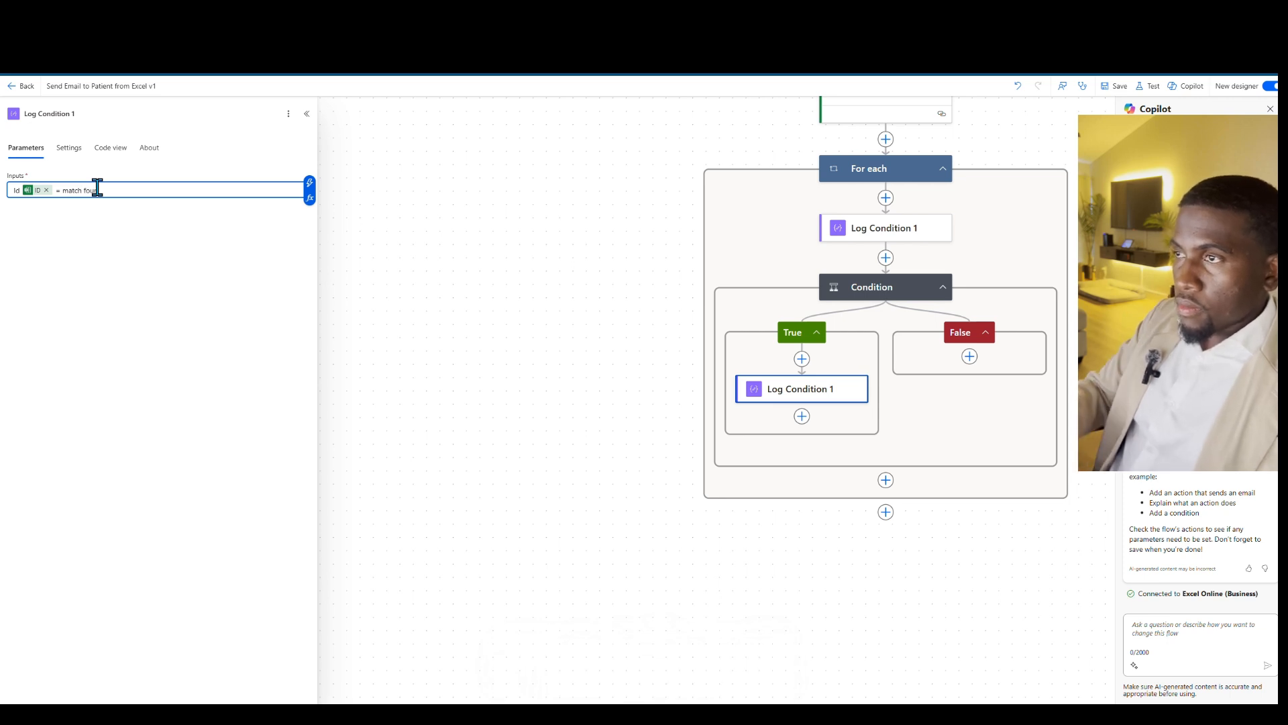
{"action": "left_click", "coordinate": [1115, 86]}
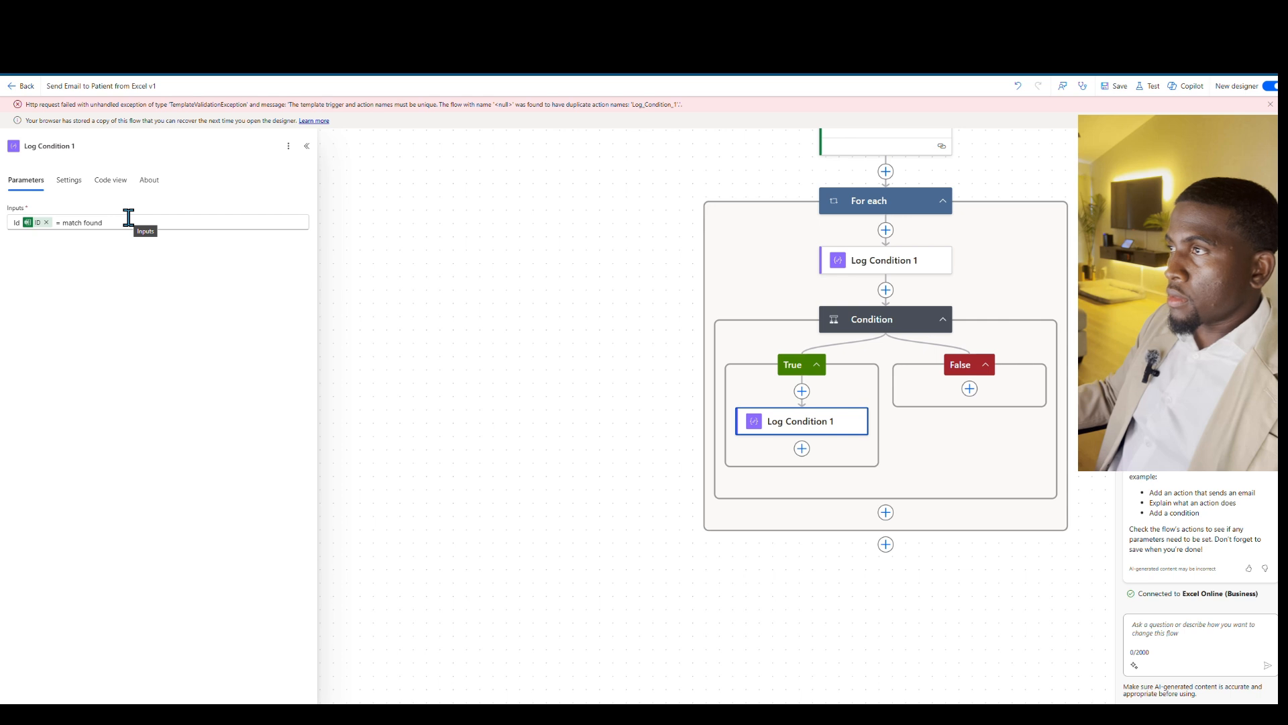
Rename the Compose action in the True branch to "Log True" and save the flow.
{"action": "double_click", "coordinate": [48, 146]}
{"action": "left_click", "coordinate": [74, 147]}
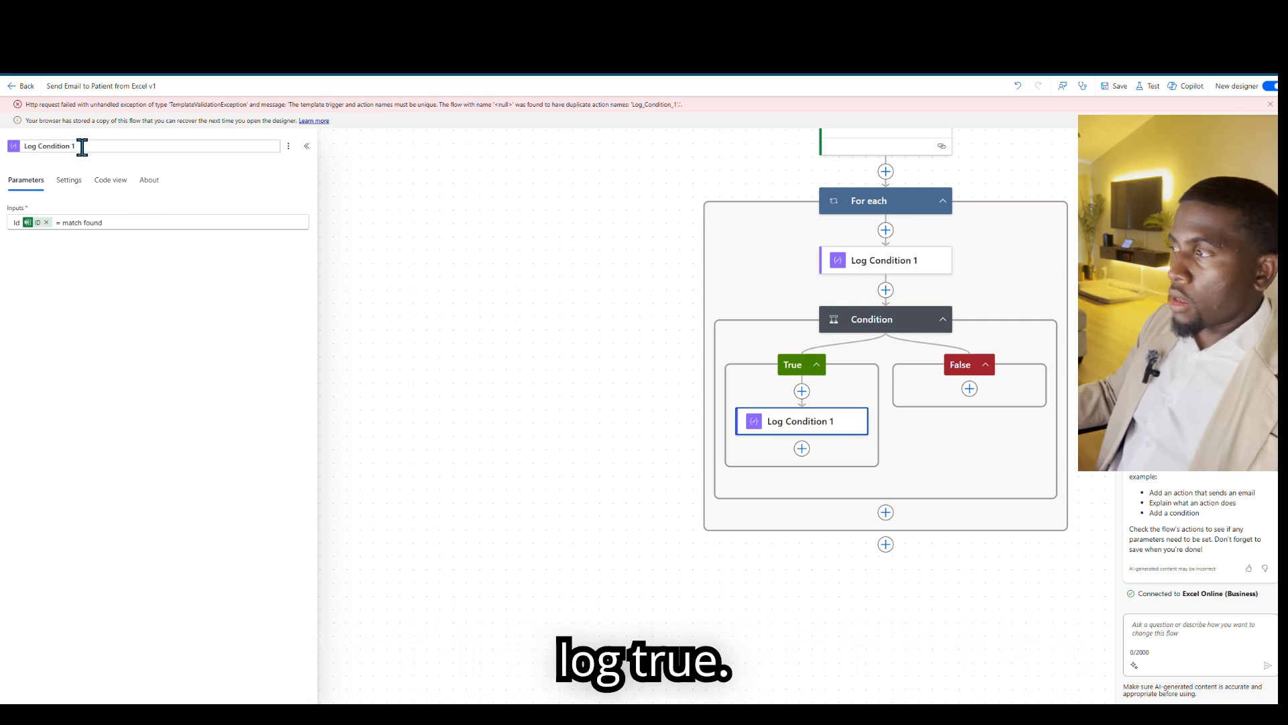
{"action": "left_click_drag", "start_coordinate": [82, 147], "coordinate": [42, 141]}
{"action": "key", "text": "BackSpace"}
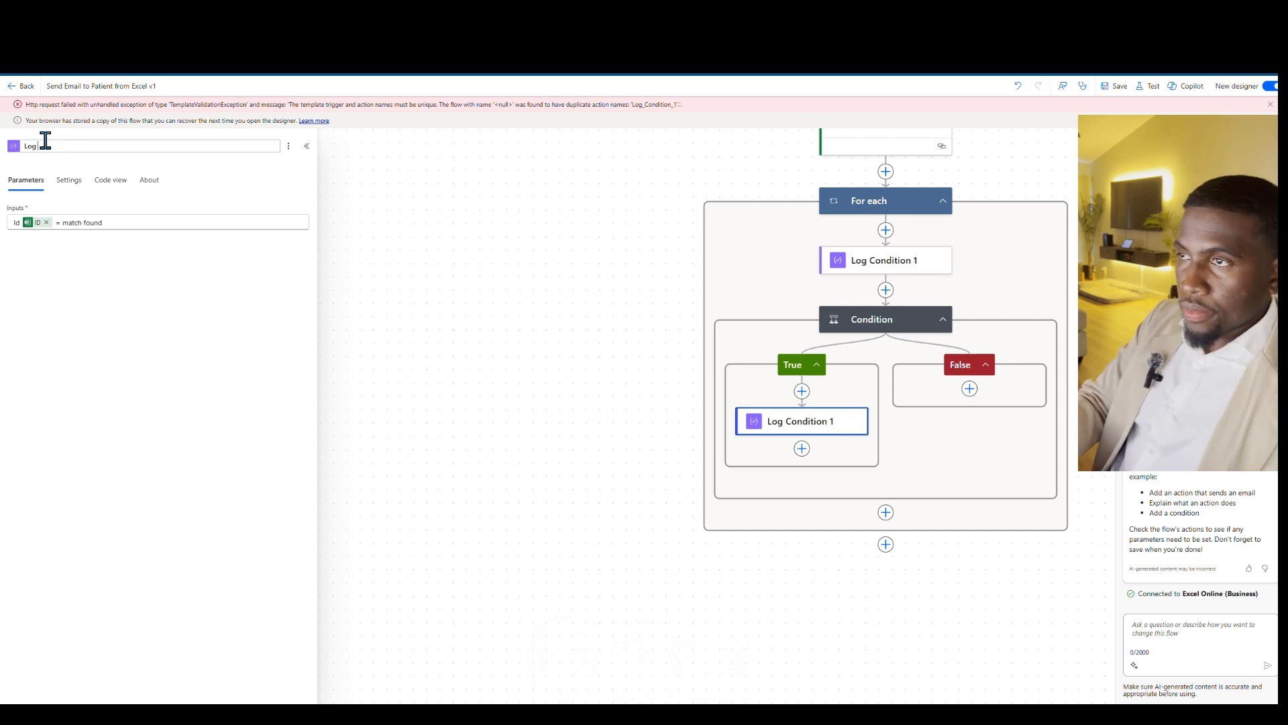
{"action": "key", "text": "BackSpace"}
{"action": "type", "text": "True"}
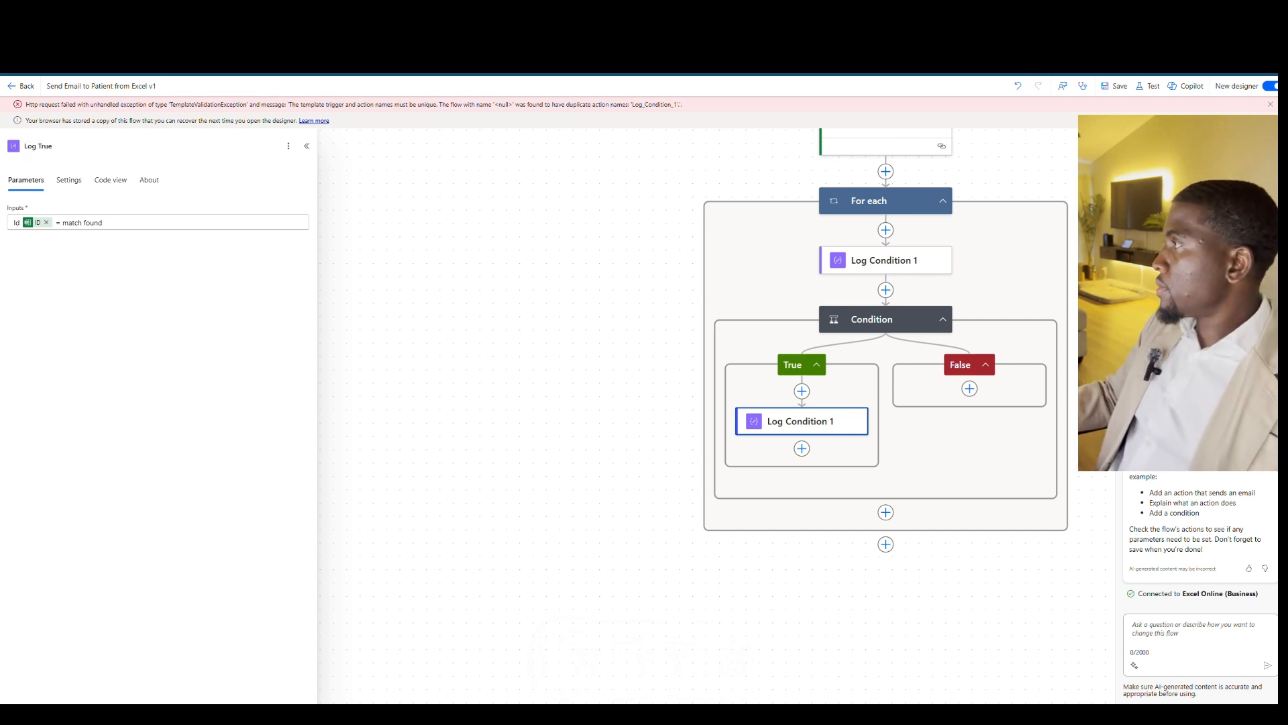
{"action": "left_click", "coordinate": [1112, 86]}
{"action": "scroll", "coordinate": [541, 354], "scroll_direction": "down", "scroll_amount": 2}
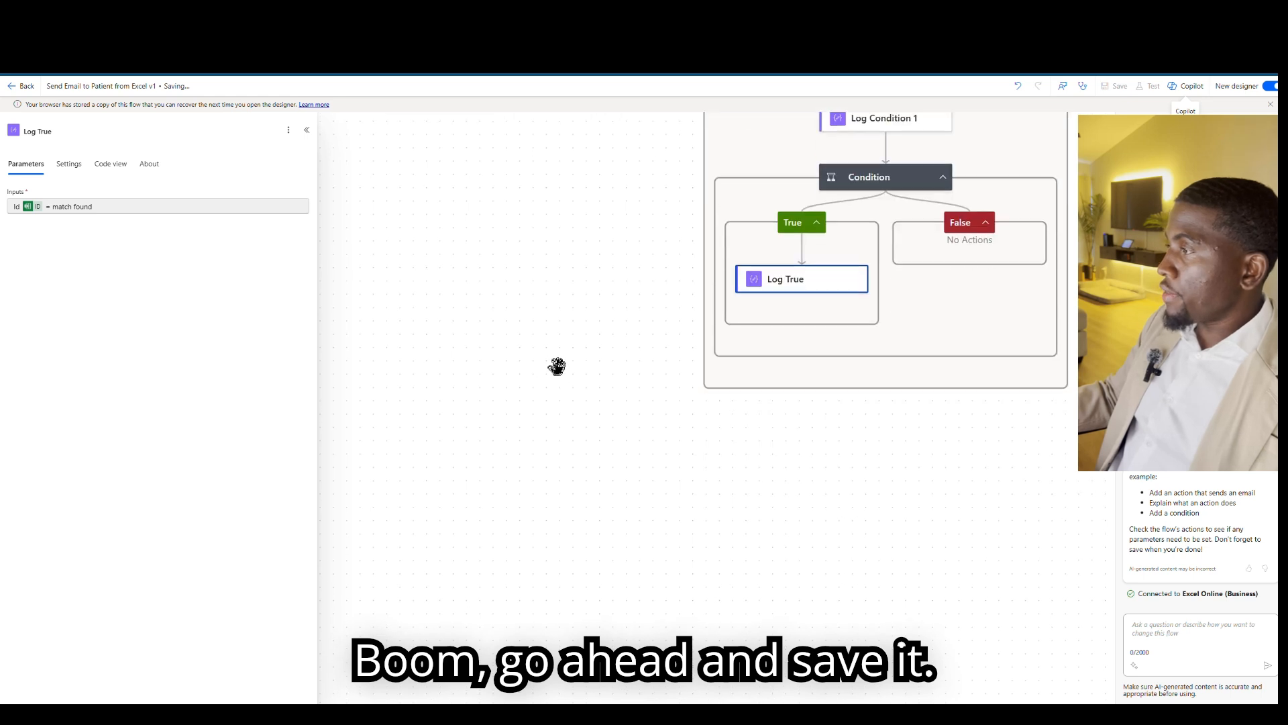
{"action": "scroll", "coordinate": [556, 357], "scroll_direction": "up", "scroll_amount": 3}
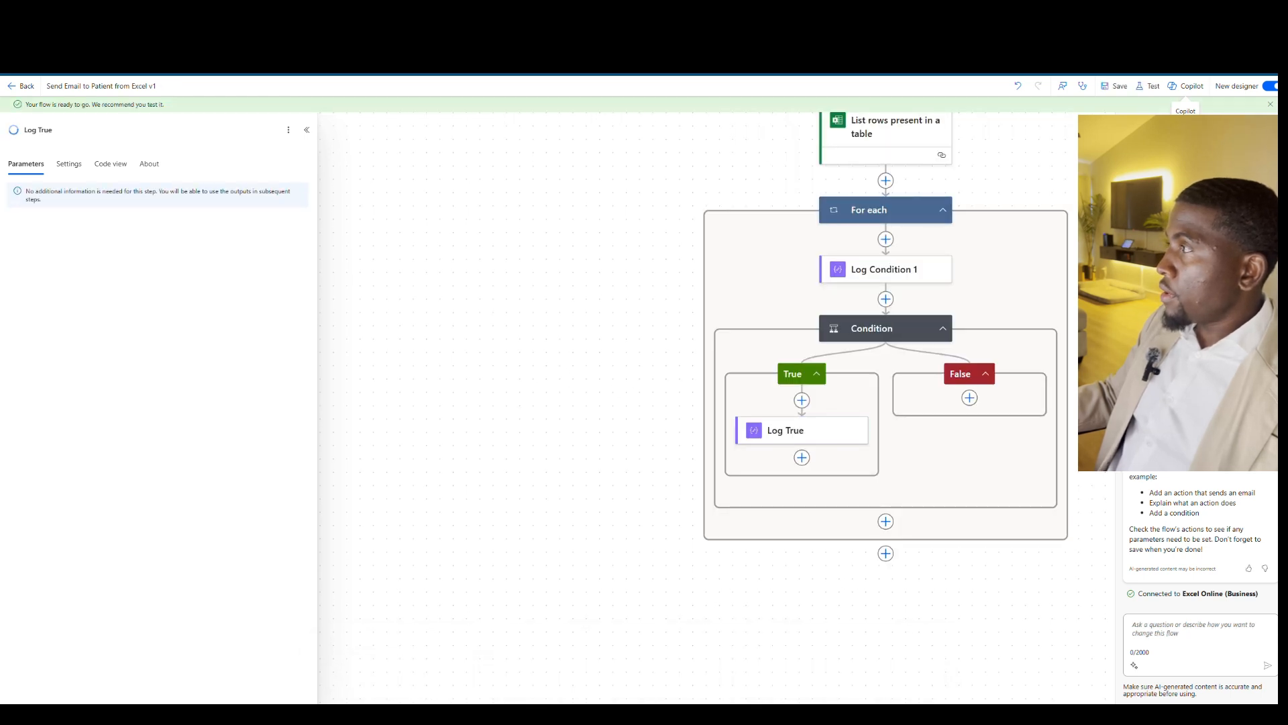
Run a manual test of the flow and check the appointment date for ID 4 in the Excel table.
{"action": "left_click", "coordinate": [1148, 86]}
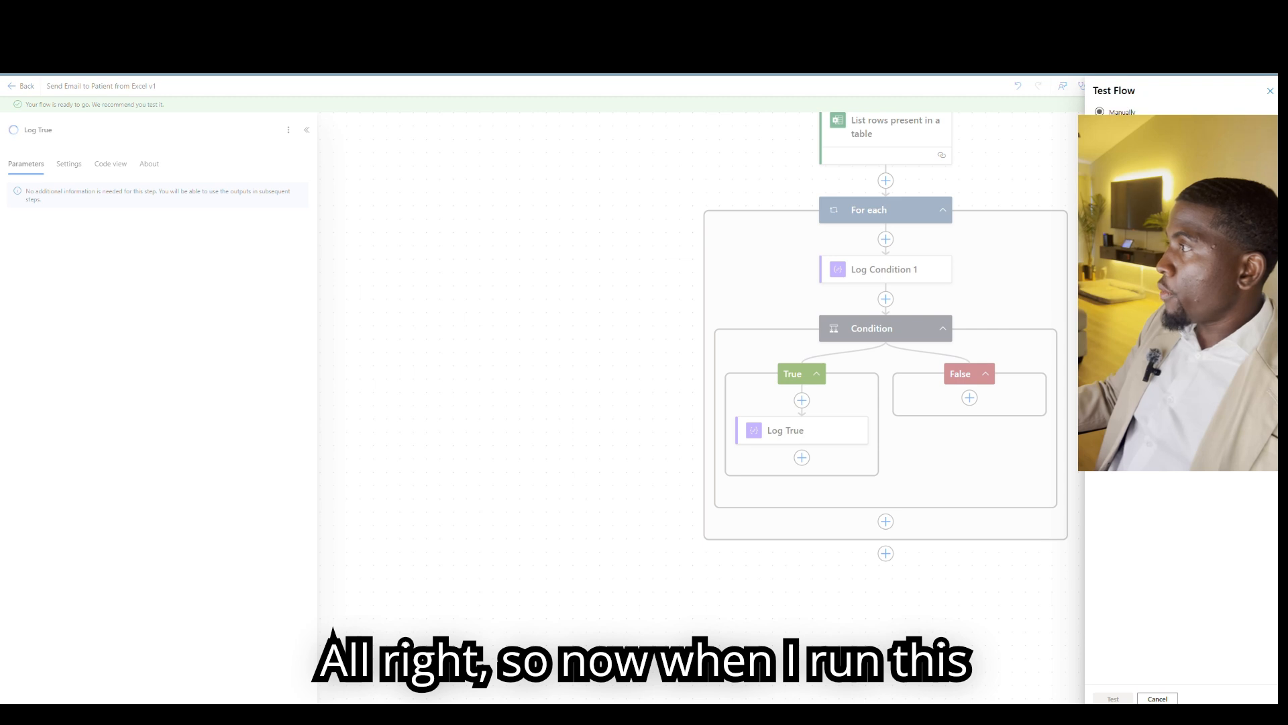
{"action": "left_click", "coordinate": [1112, 698]}
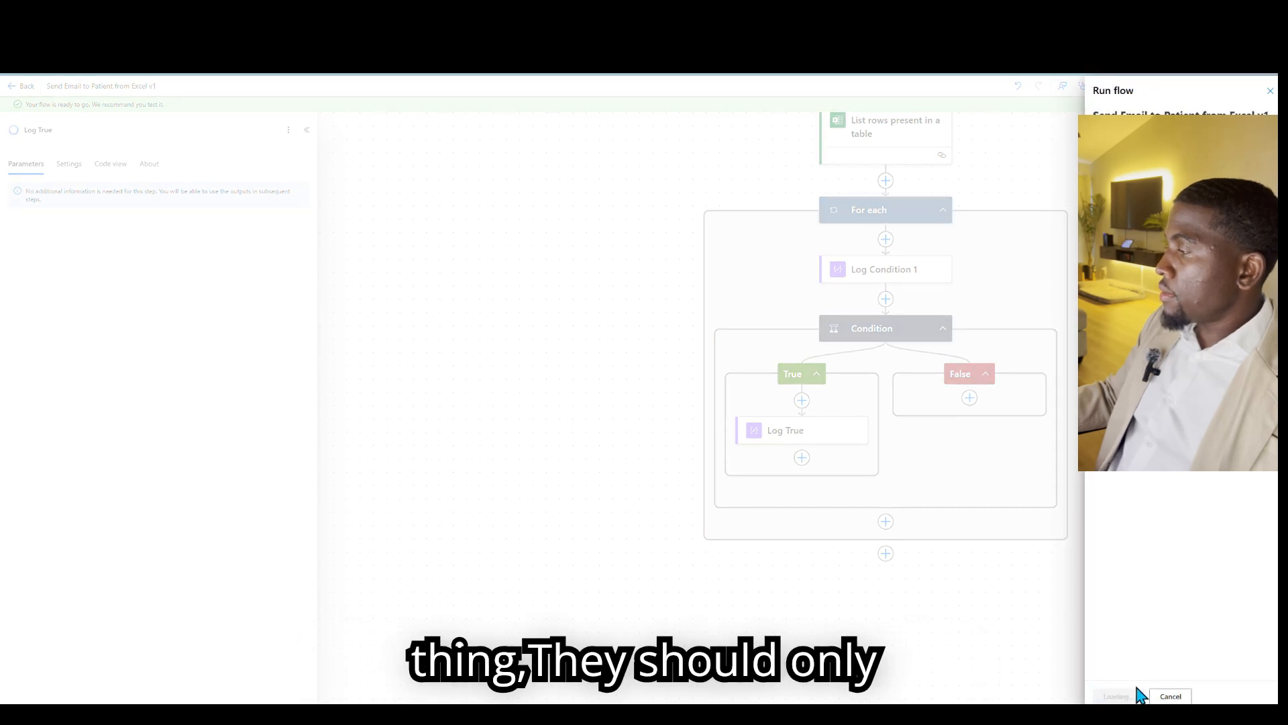
{"action": "left_click", "coordinate": [1118, 696]}
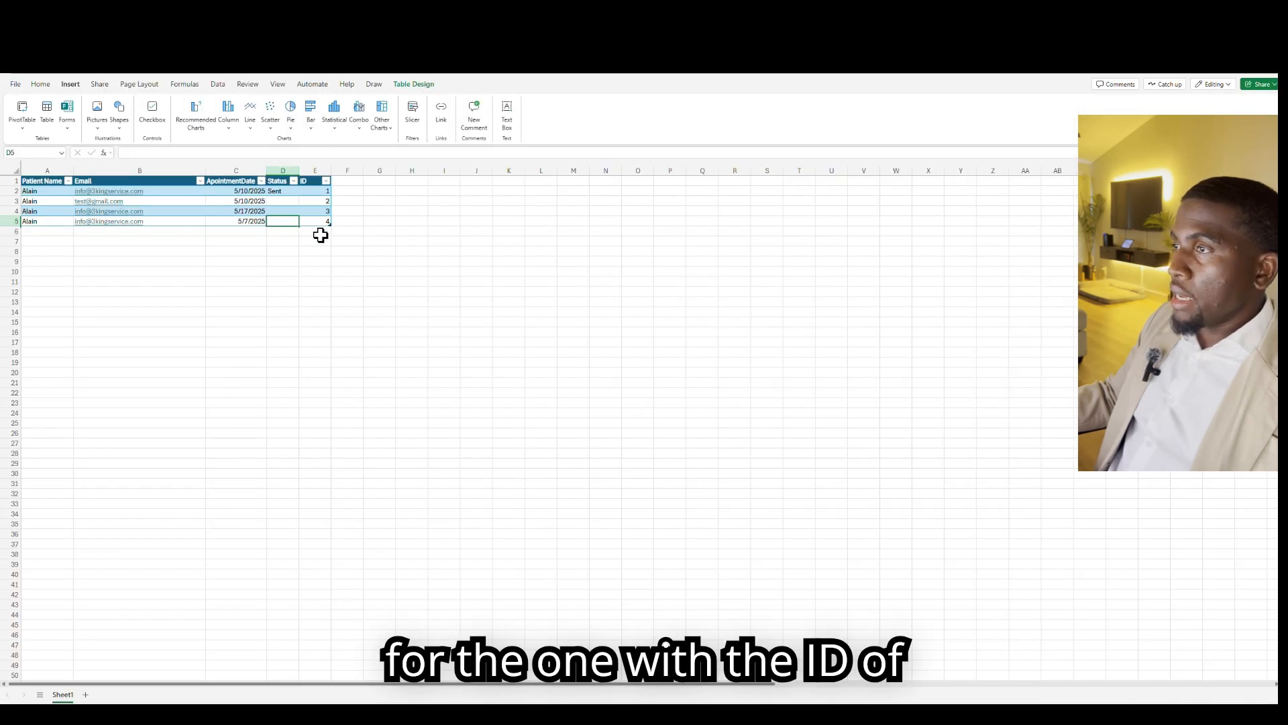
{"action": "left_click", "coordinate": [235, 224]}
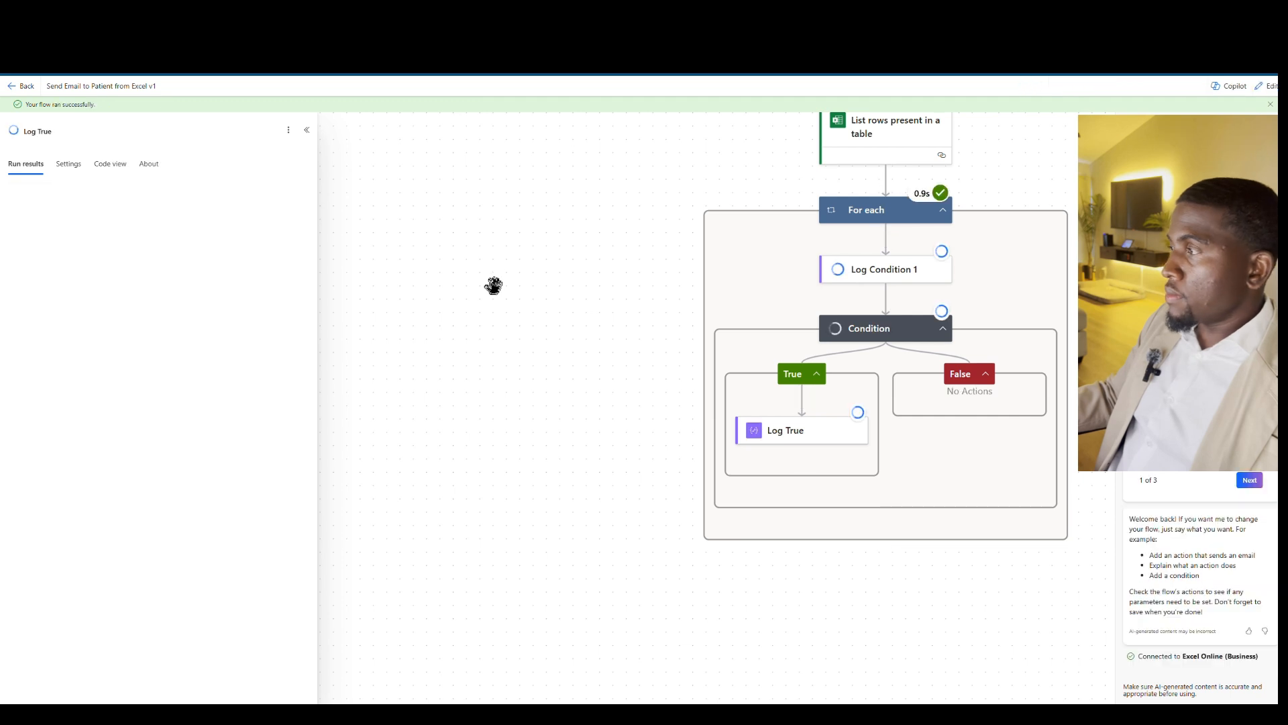
Examine the logged date formats in Log Condition 1 for the first For each iteration, especially the "Right Side" value.
{"action": "scroll", "coordinate": [822, 361], "scroll_direction": "up", "scroll_amount": 1}
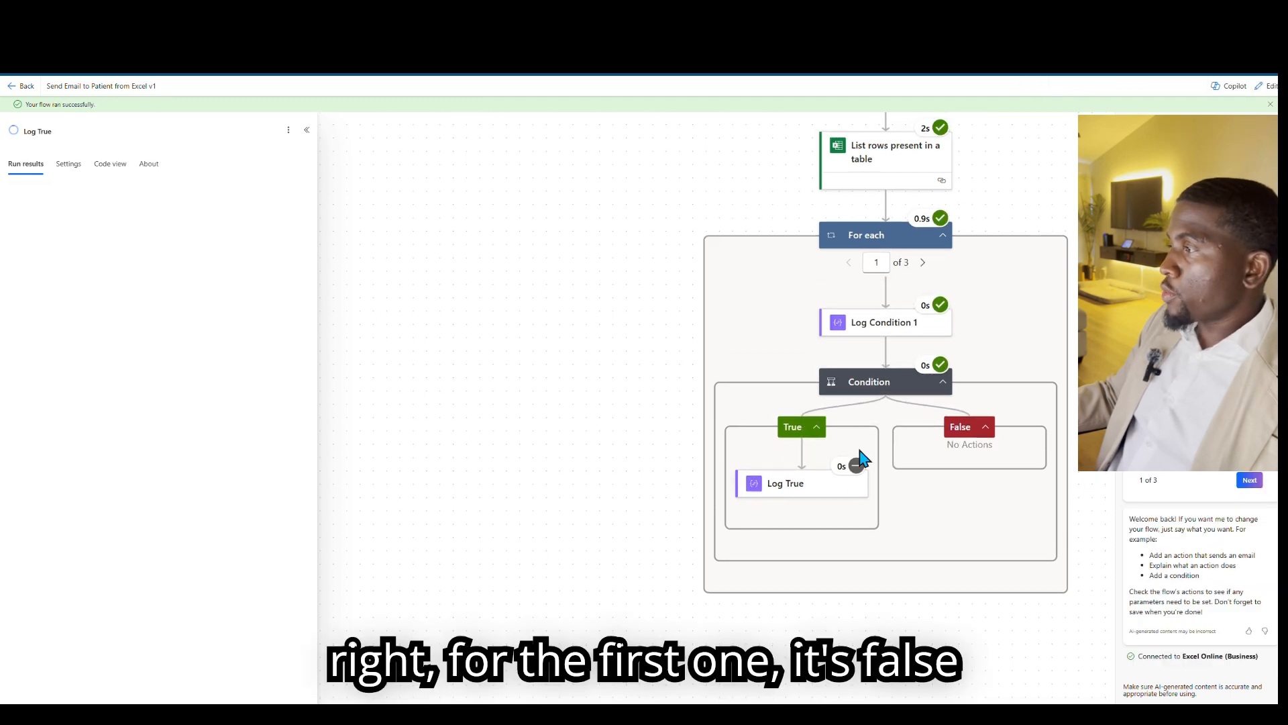
{"action": "left_click", "coordinate": [899, 329]}
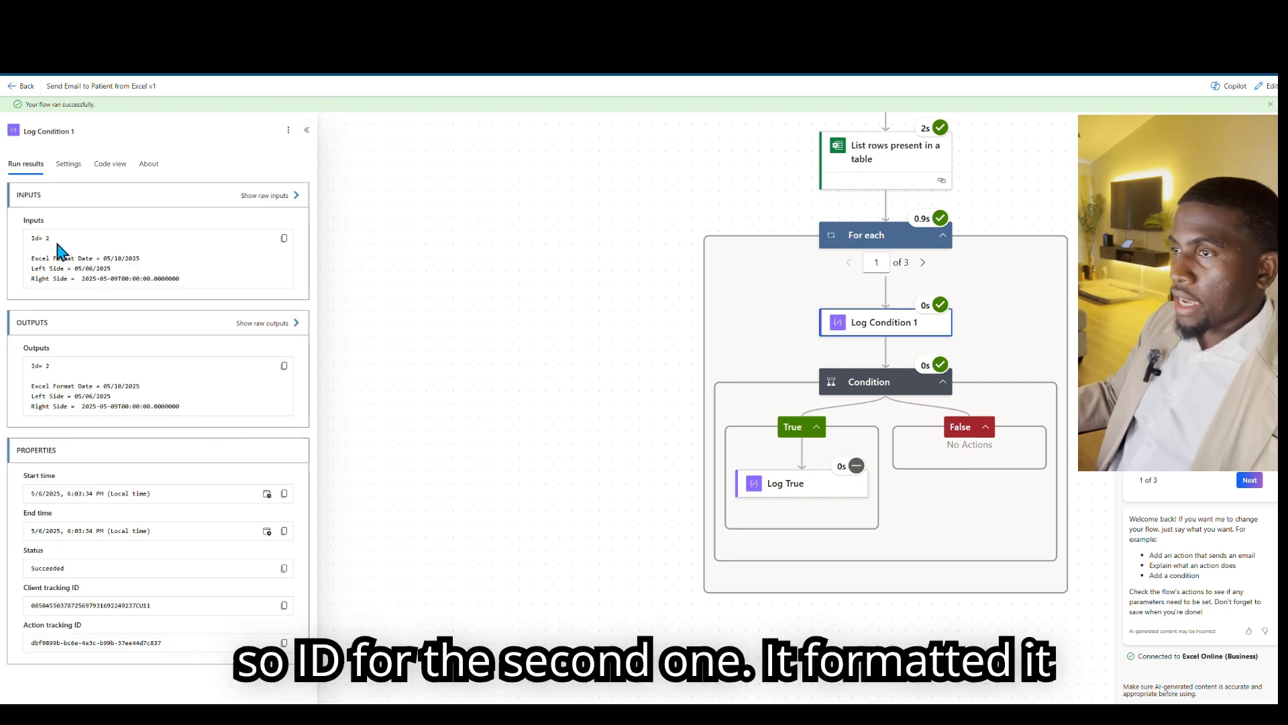
{"action": "left_click_drag", "start_coordinate": [104, 258], "coordinate": [141, 262]}
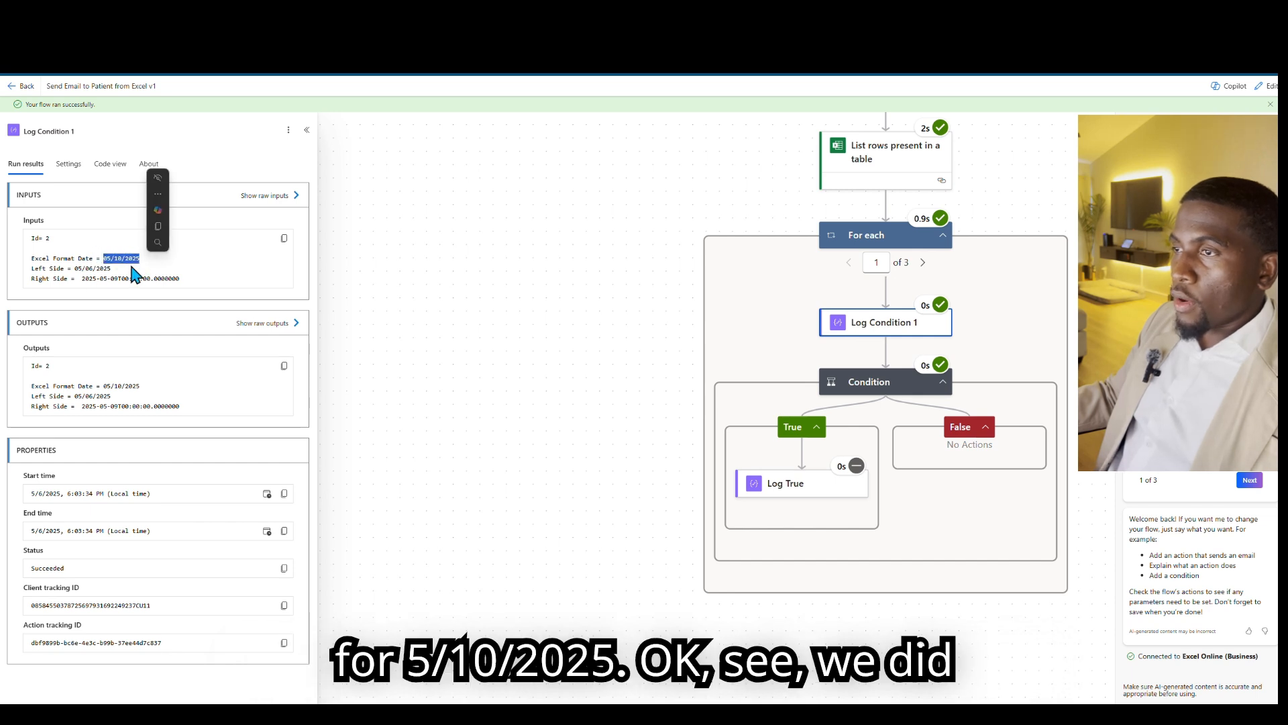
{"action": "left_click", "coordinate": [53, 278]}
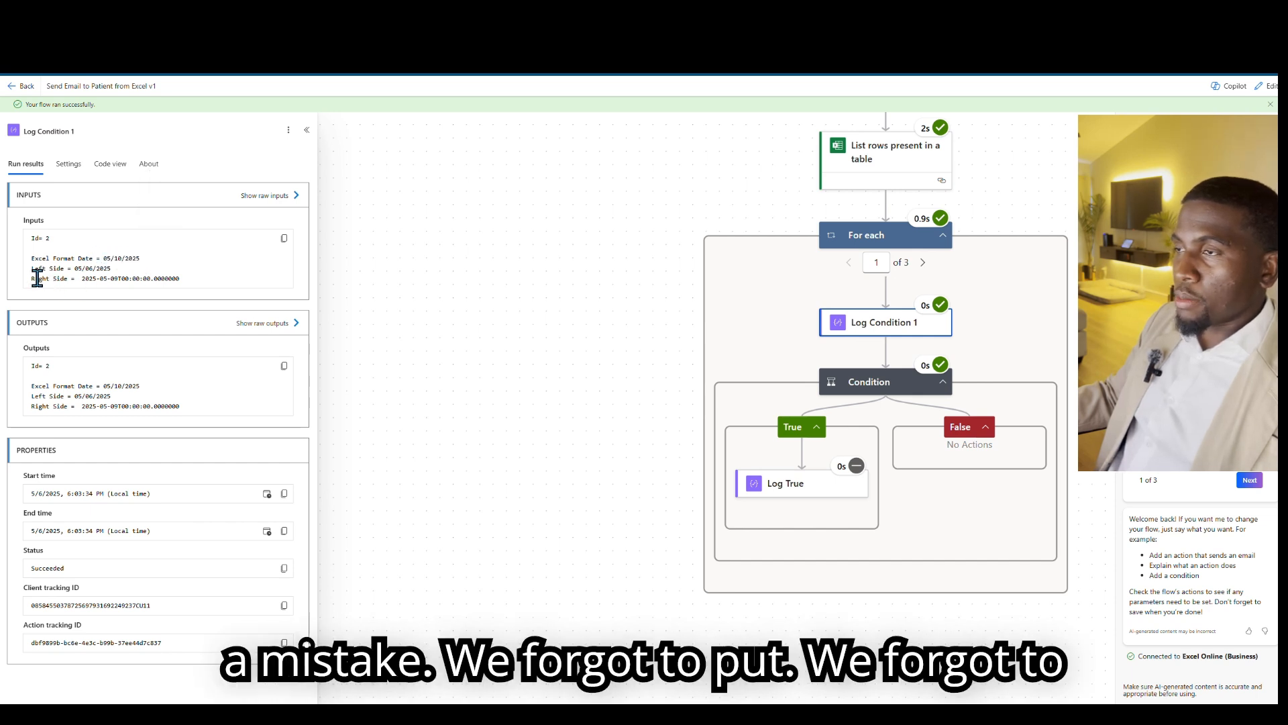
{"action": "left_click_drag", "start_coordinate": [37, 279], "coordinate": [186, 292]}
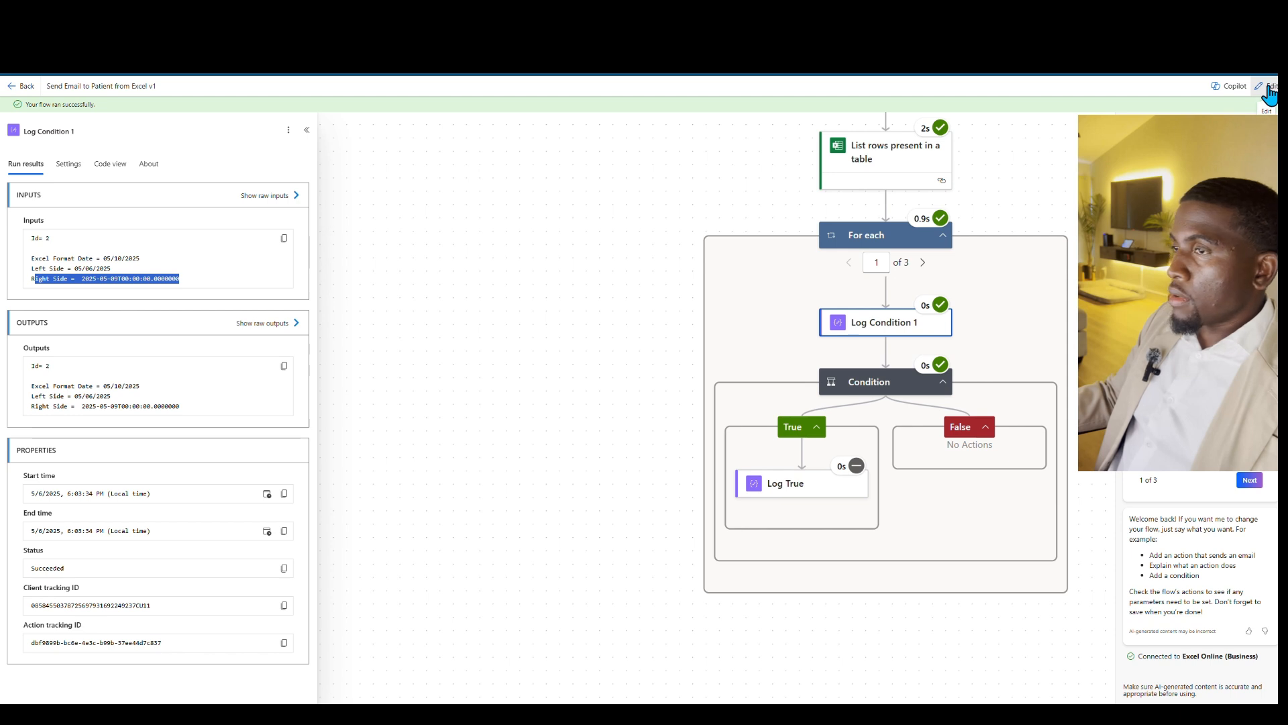
{"action": "double_click", "coordinate": [141, 278]}
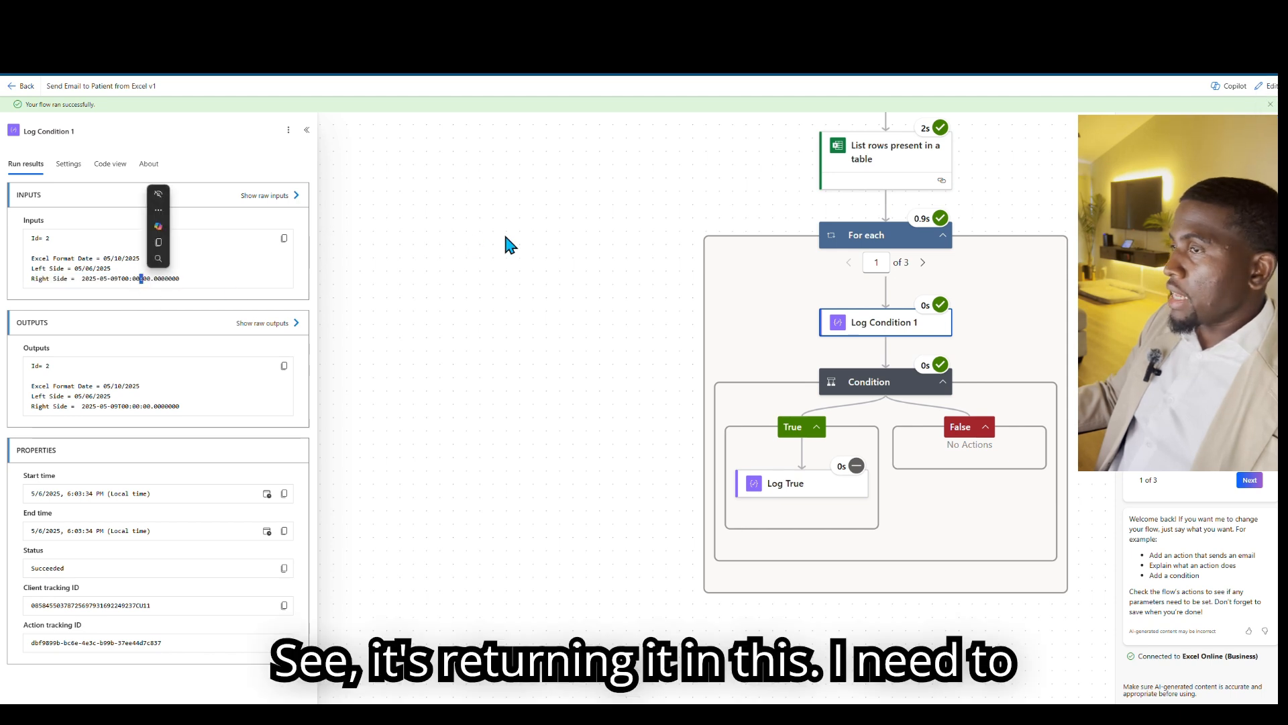
Reopen the flow for editing and add MM/dd/yyyy as the outer addDays format argument in Log Condition 1's "Right Side" expression.
{"action": "left_click", "coordinate": [1271, 85]}
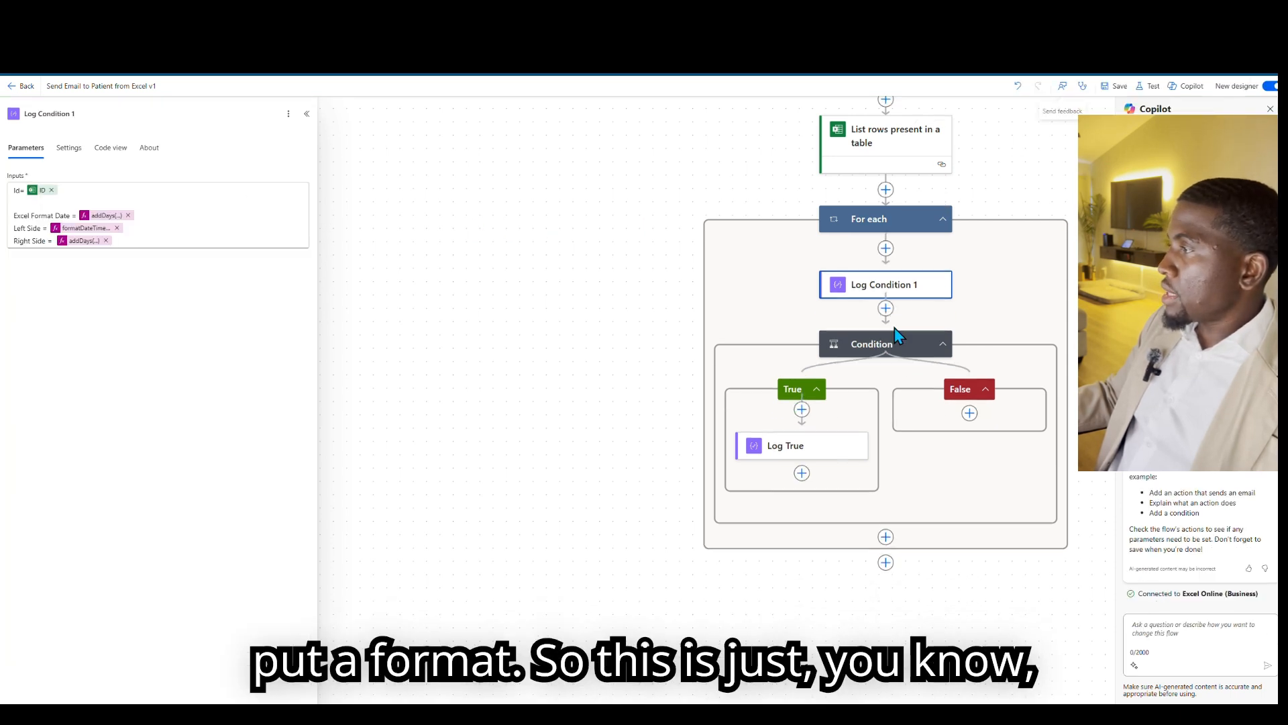
{"action": "left_click", "coordinate": [88, 243]}
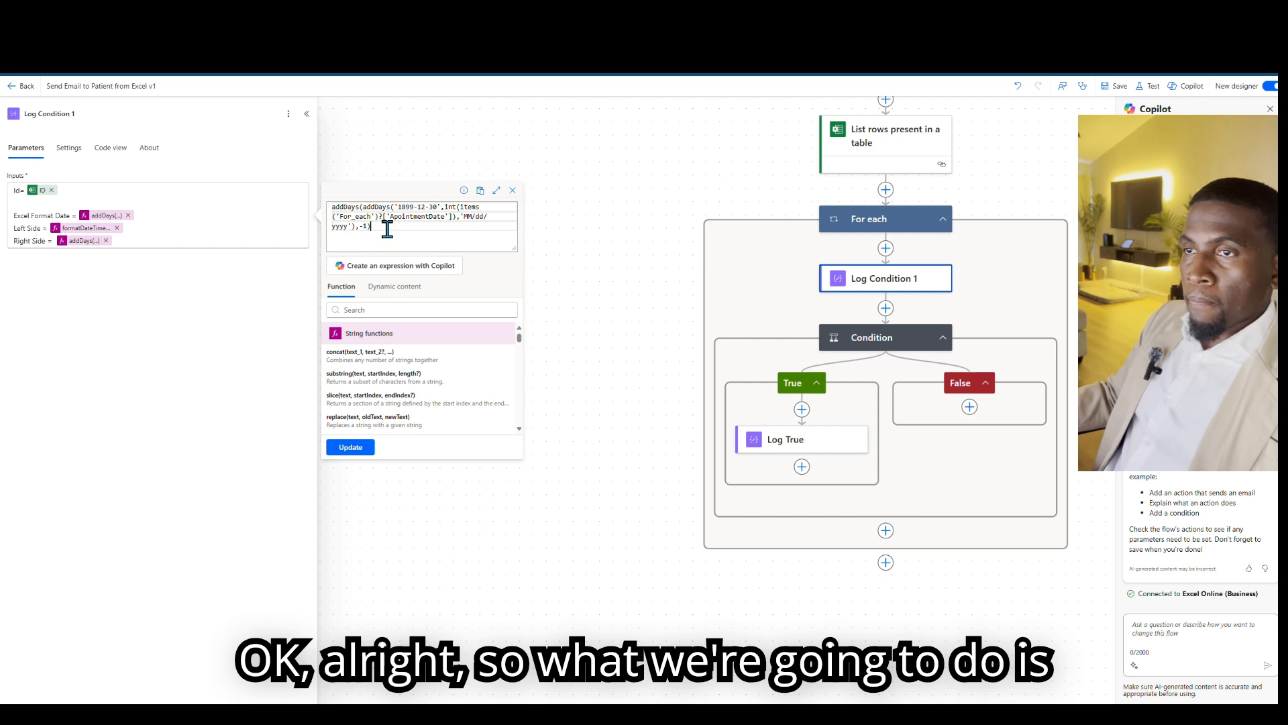
{"action": "key", "text": "BackSpace"}
{"action": "type", "text": ","}
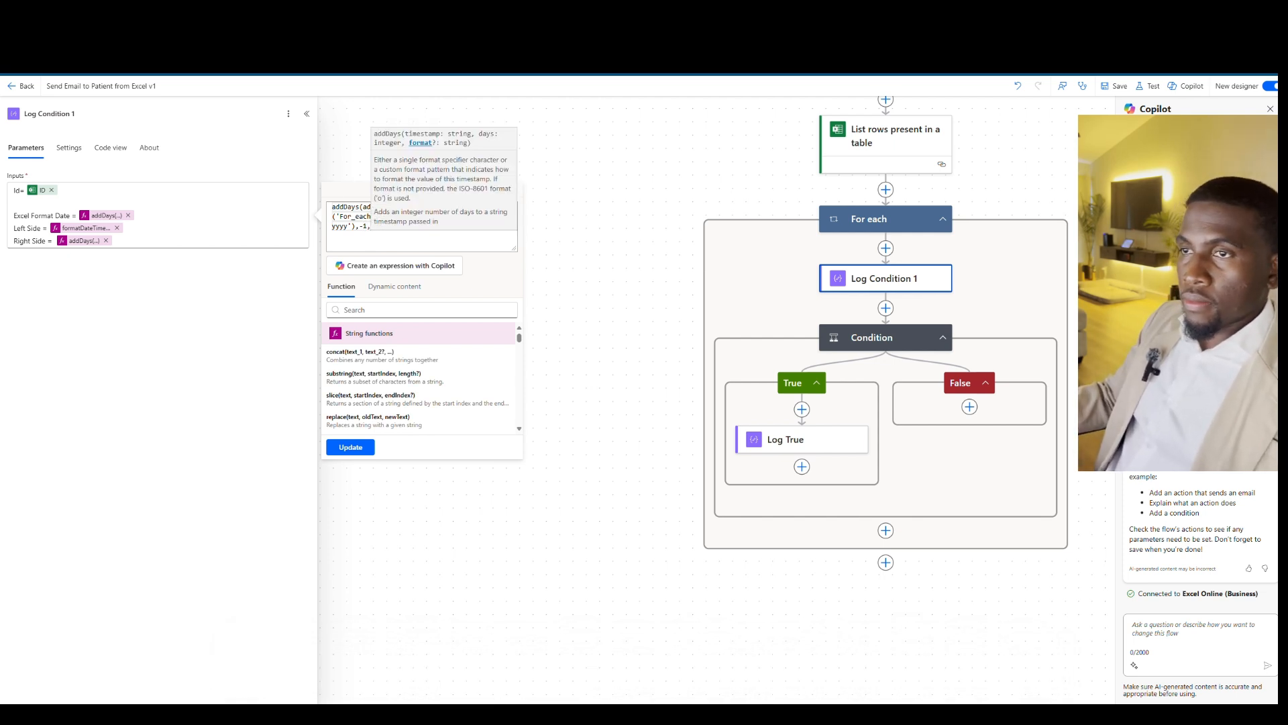
{"action": "key", "text": "Escape"}
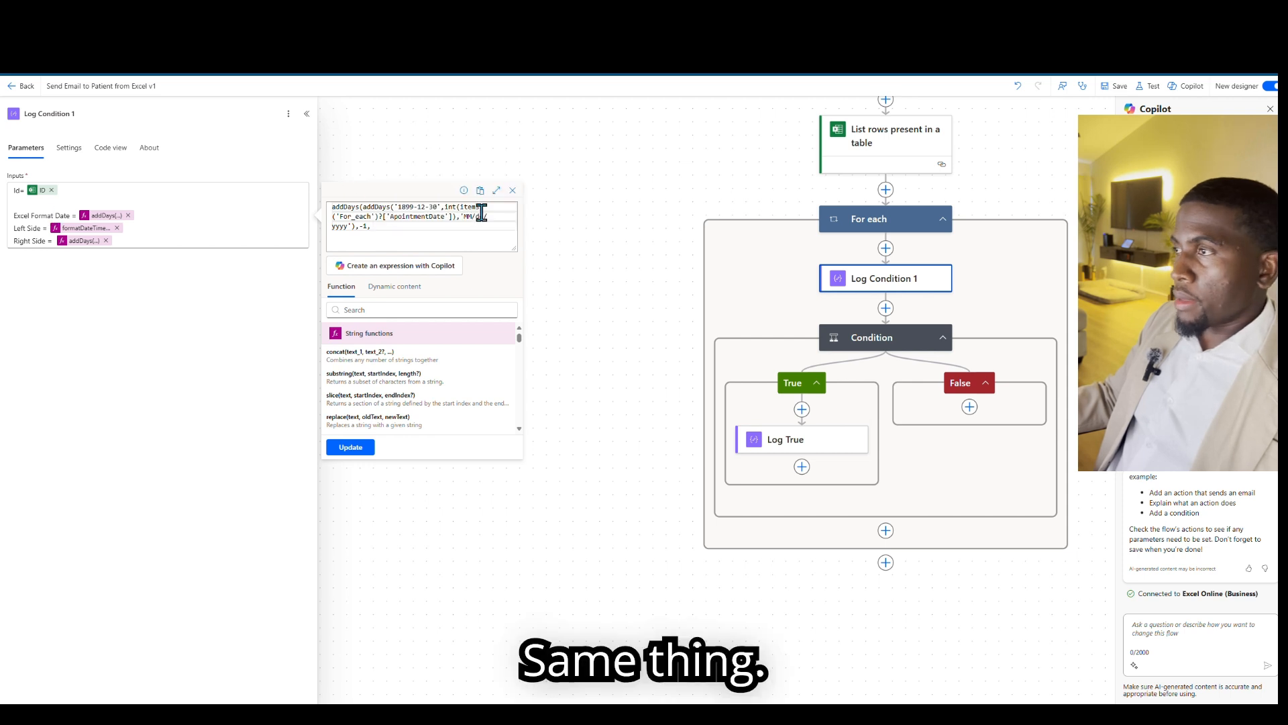
{"action": "left_click_drag", "start_coordinate": [465, 219], "coordinate": [351, 229]}
{"action": "key", "text": "ctrl+c"}
{"action": "left_click", "coordinate": [379, 230]}
{"action": "key", "text": "ctrl+v"}
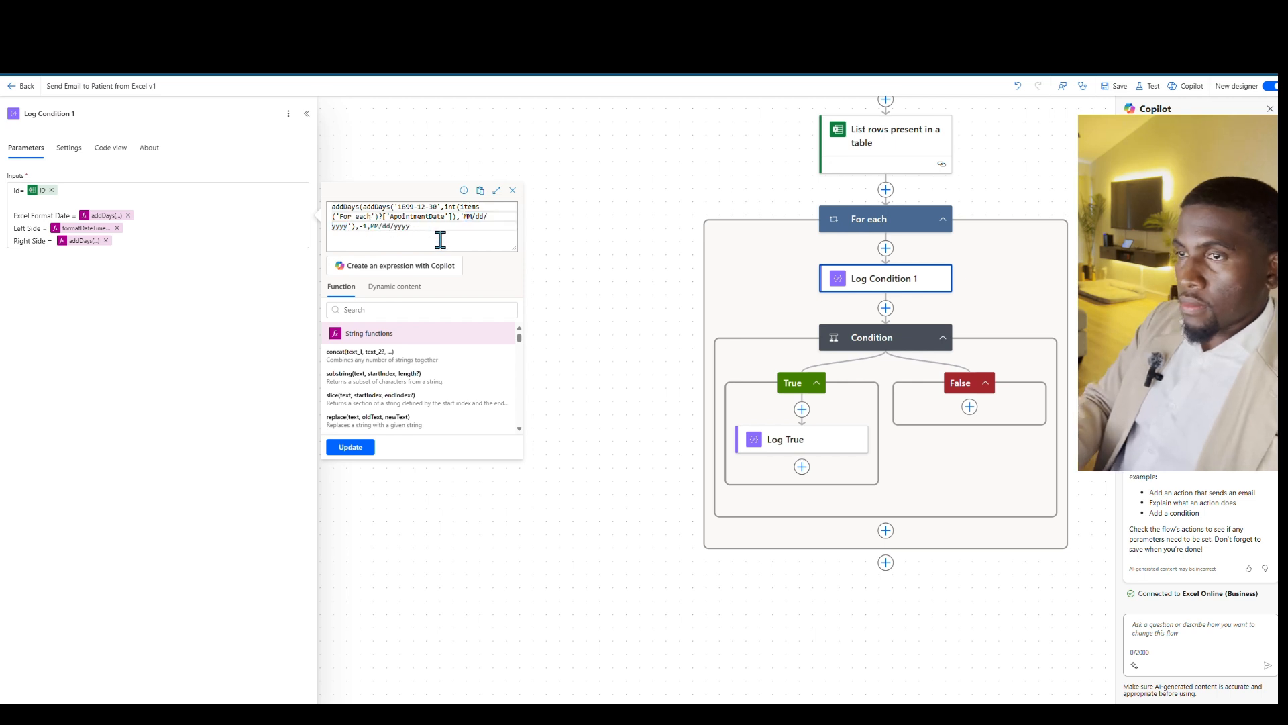
{"action": "type", "text": ")"}
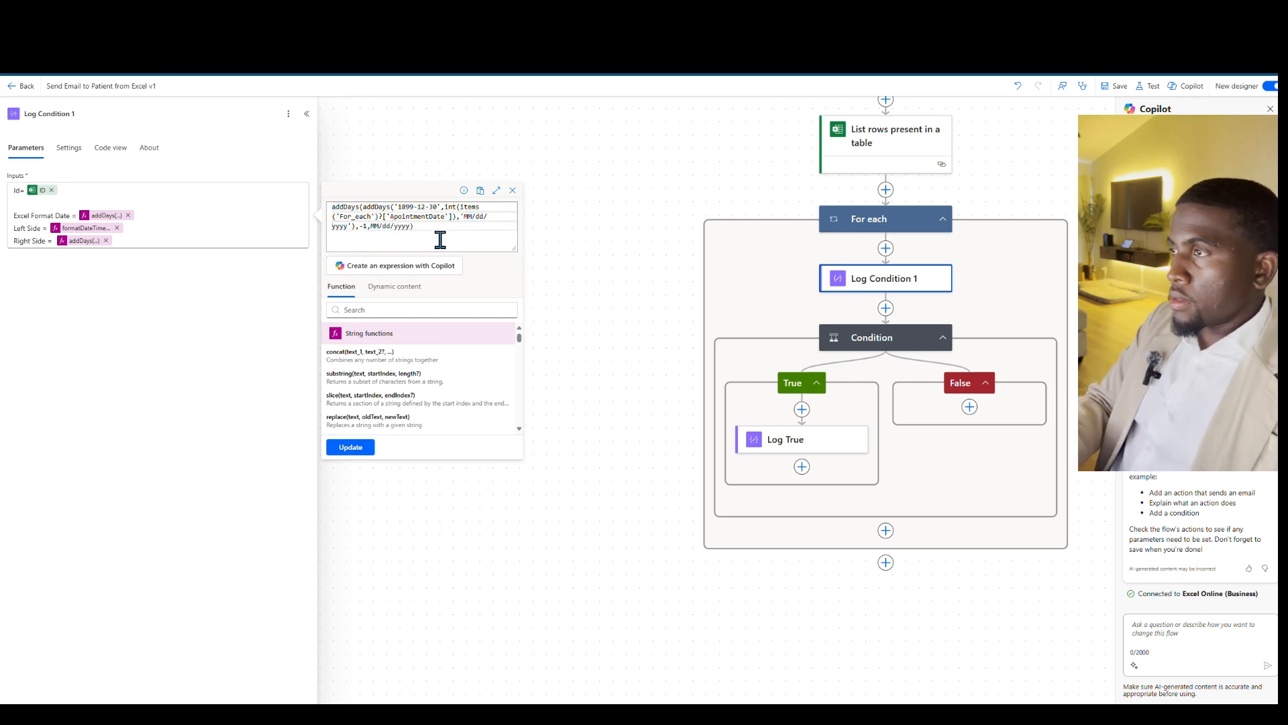
{"action": "left_click", "coordinate": [361, 448]}
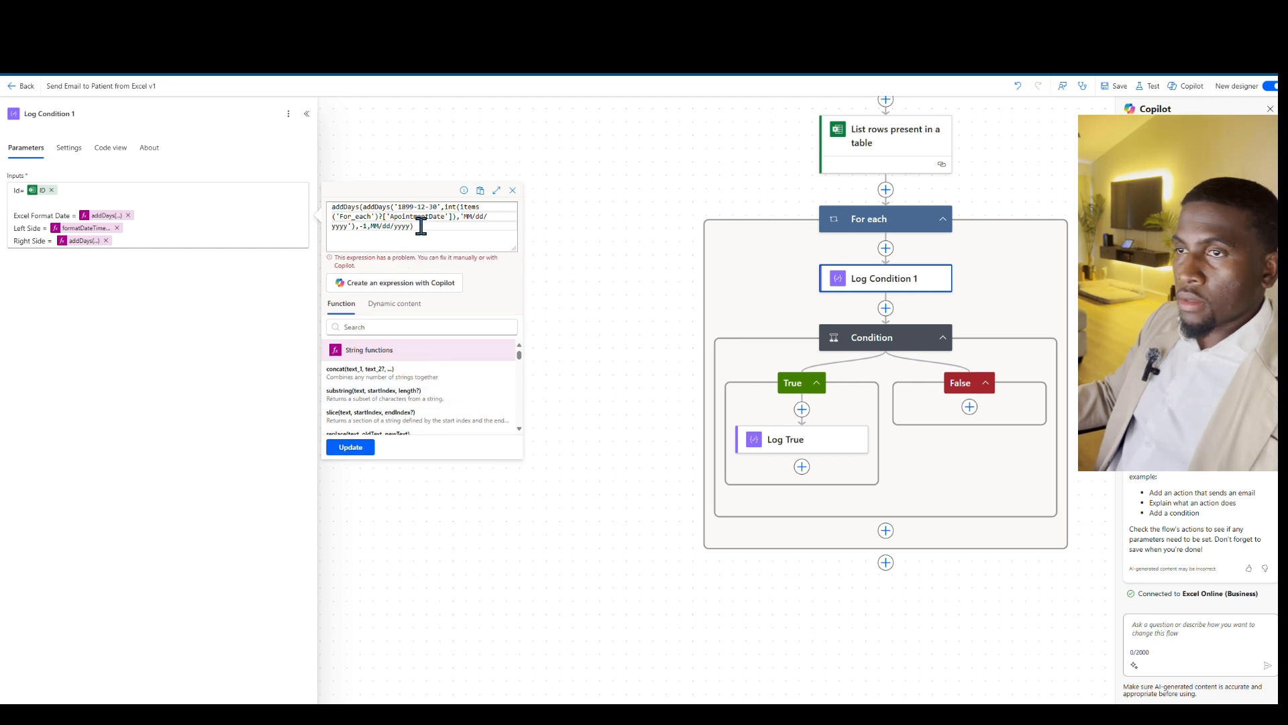
Enclose the outer addDays format argument in single quotes as 'MM/dd/yyyy' and update the "Right Side" expression.
{"action": "left_click", "coordinate": [372, 226]}
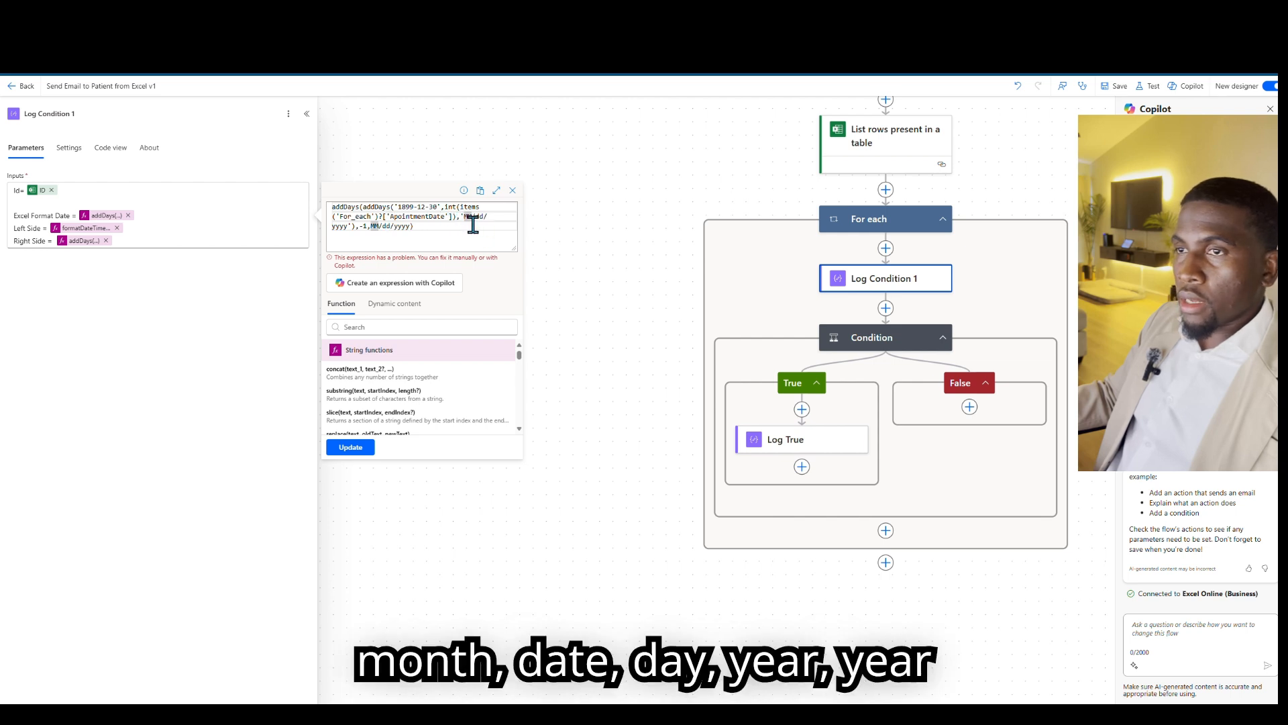
{"action": "left_click", "coordinate": [374, 227]}
{"action": "type", "text": "'"}
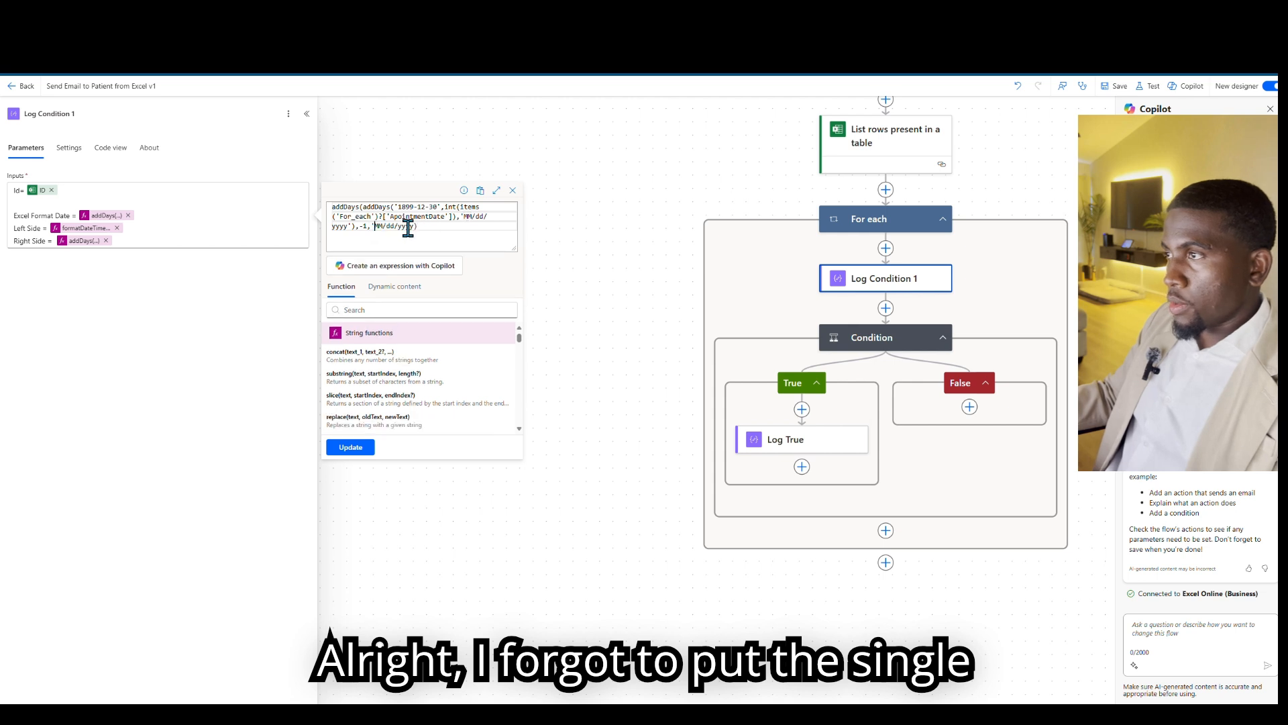
{"action": "left_click", "coordinate": [415, 226]}
{"action": "type", "text": "'"}
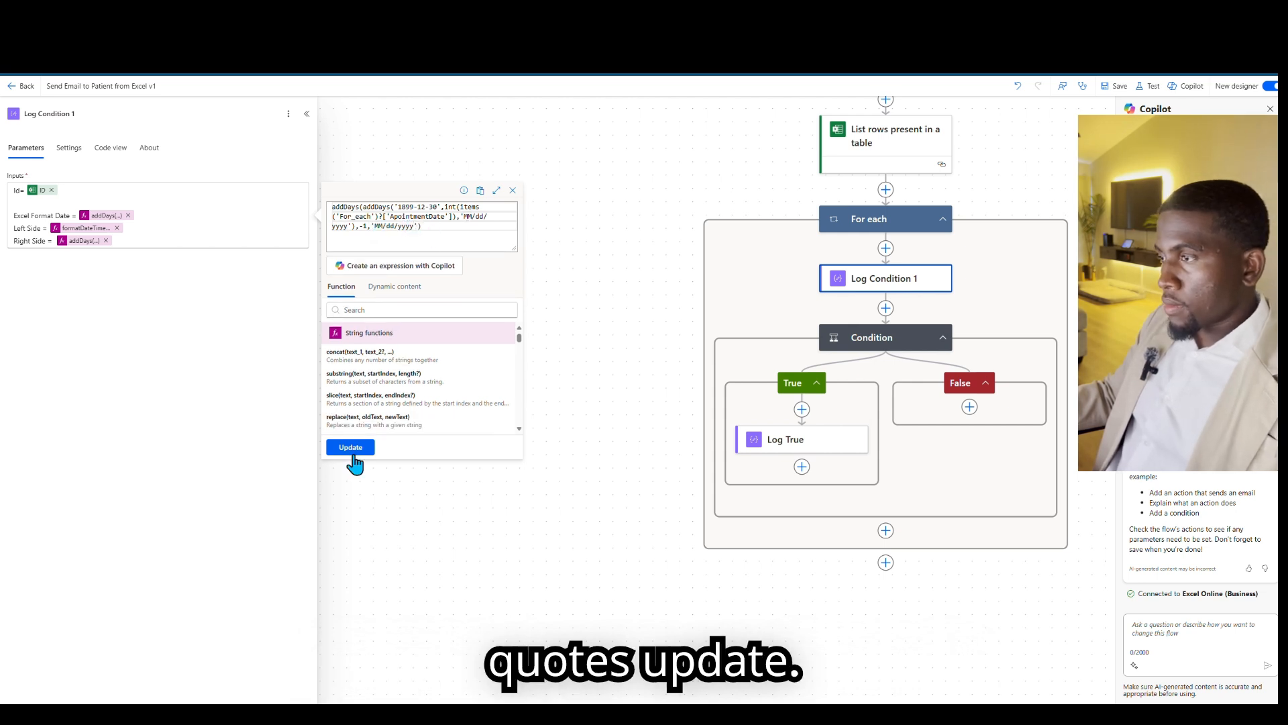
{"action": "left_click", "coordinate": [352, 449]}
Copy the full updated "Right Side" expression from Log Condition 1 and open the Condition's parameters.
{"action": "left_click", "coordinate": [83, 241]}
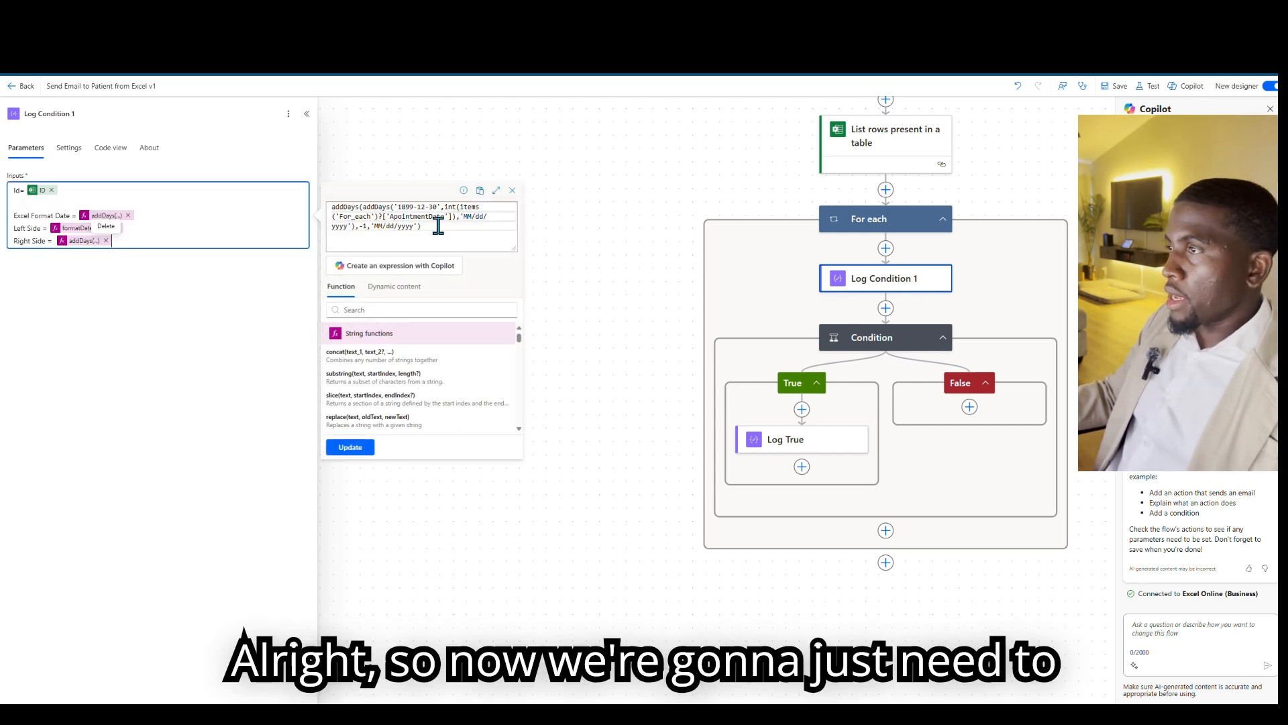
{"action": "key", "text": "ctrl+a"}
{"action": "left_click", "coordinate": [793, 443]}
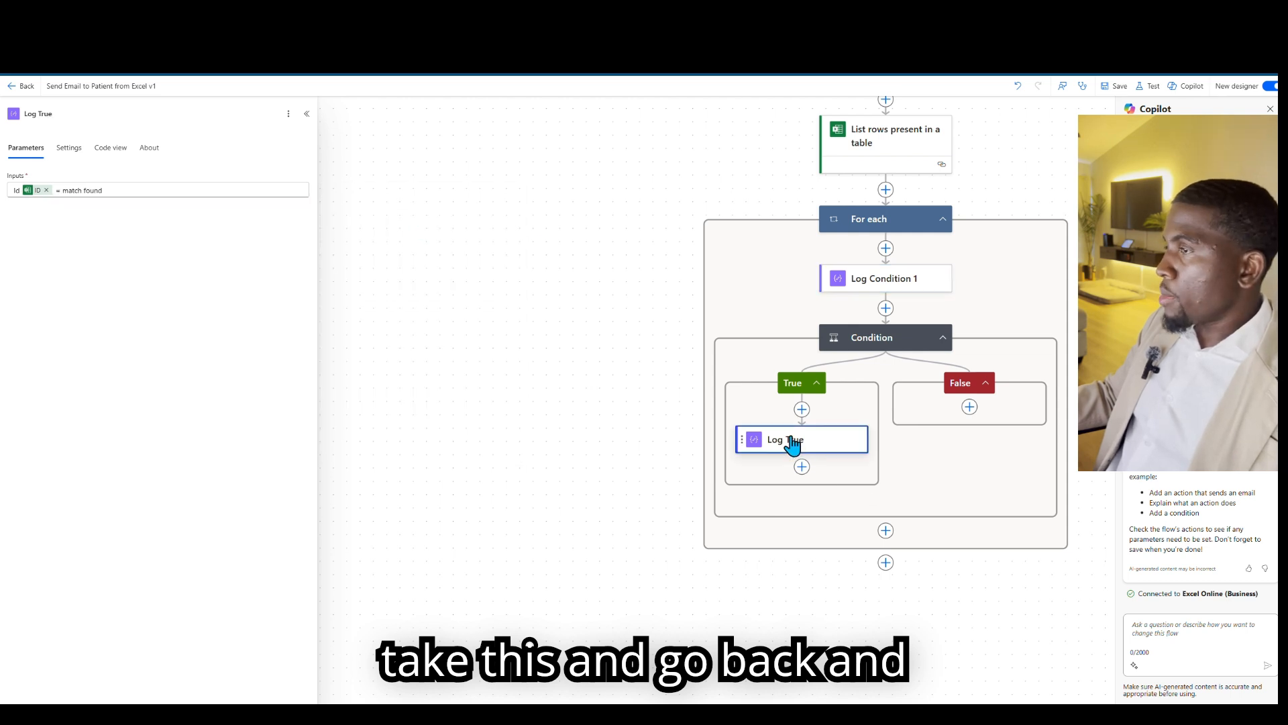
{"action": "left_click", "coordinate": [849, 346]}
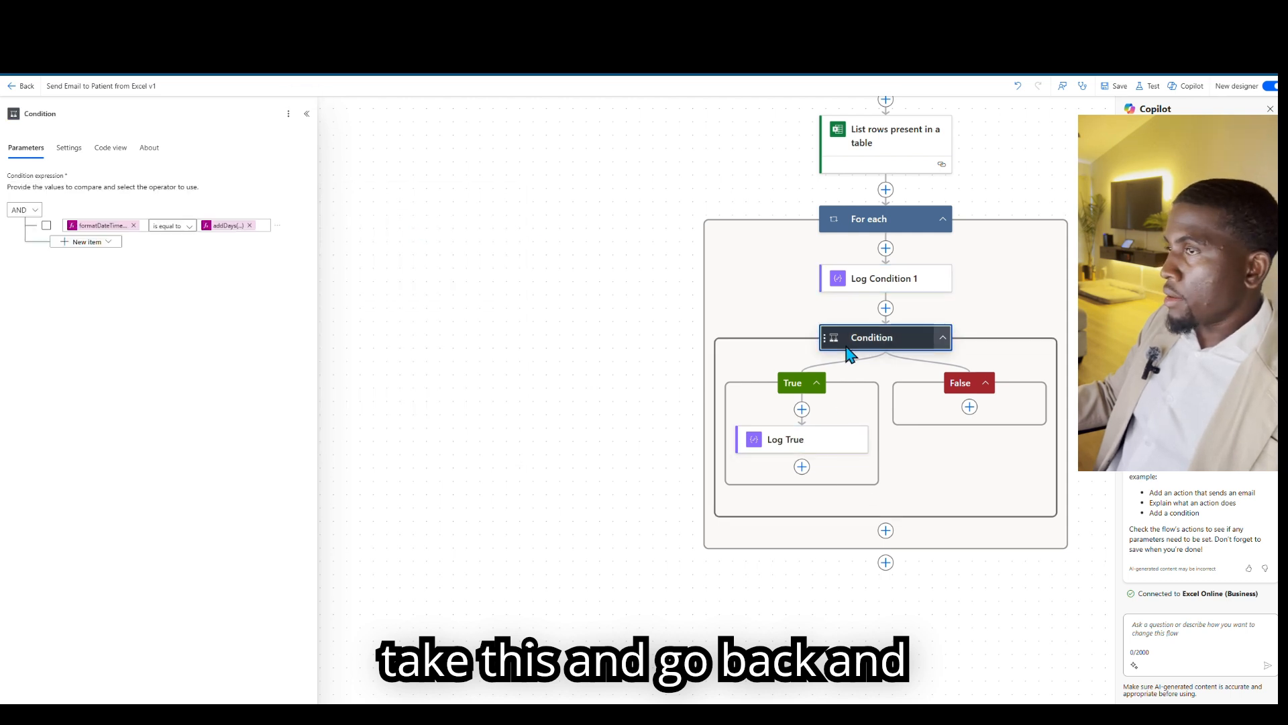
Replace the Condition's right-hand value with the copied expression addDays(addDays('1899-12-30',int(items('For_each')?['ApointmentDate']),'MM/dd/yyyy'),-1,'MM/dd/yyyy').
{"action": "left_click", "coordinate": [250, 225]}
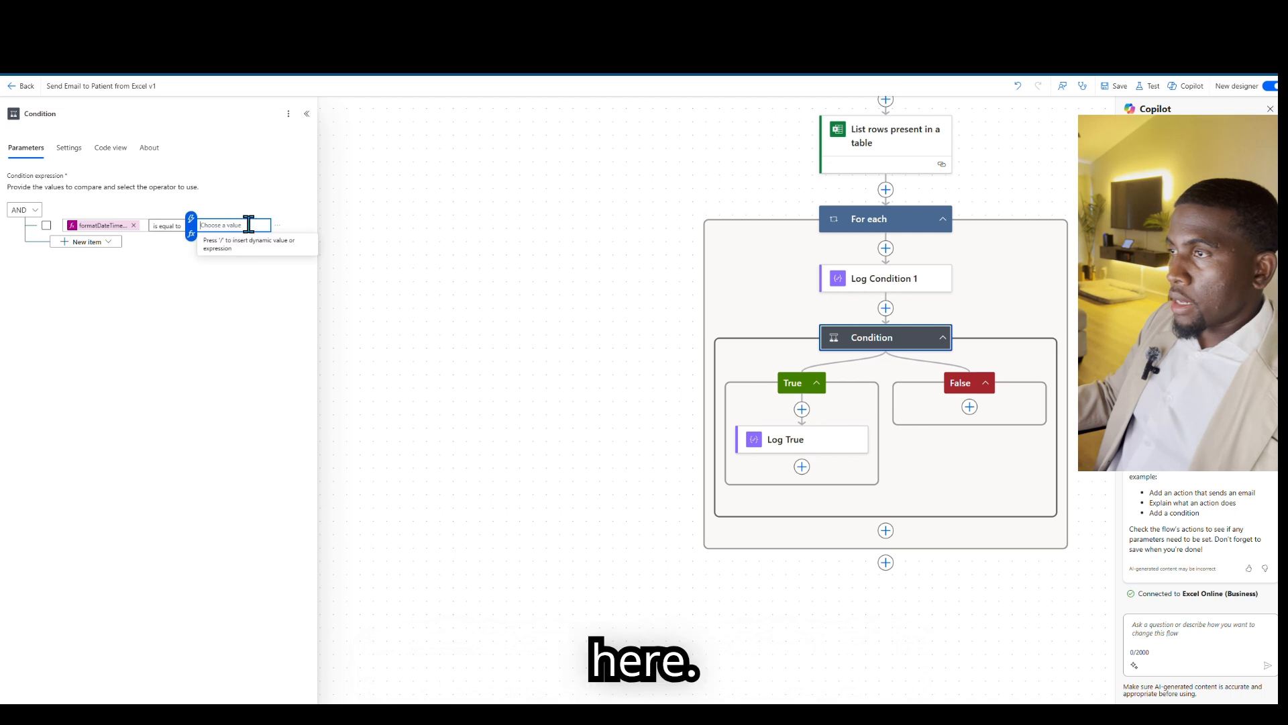
{"action": "left_click", "coordinate": [193, 234]}
{"action": "left_click", "coordinate": [333, 268]}
{"action": "left_click", "coordinate": [212, 222]}
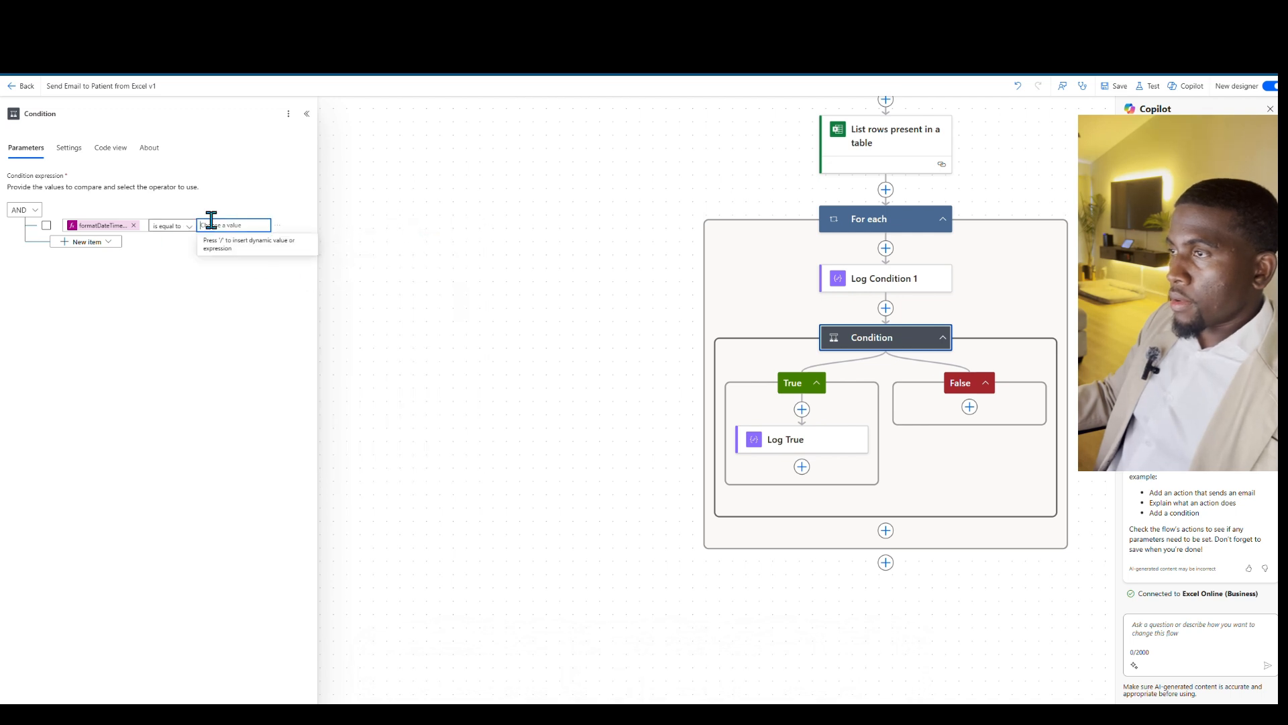
{"action": "left_click", "coordinate": [191, 234]}
{"action": "left_click", "coordinate": [403, 264]}
{"action": "key", "text": "ctrl+v"}
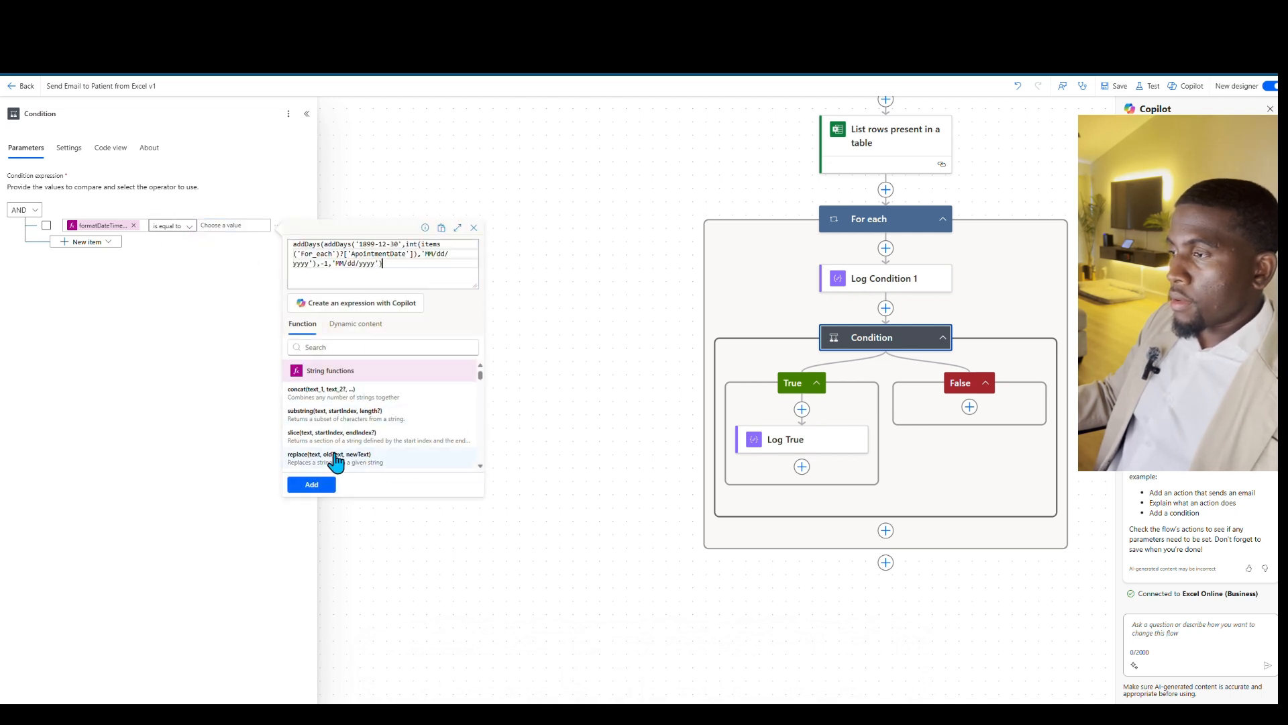
{"action": "left_click", "coordinate": [320, 484]}
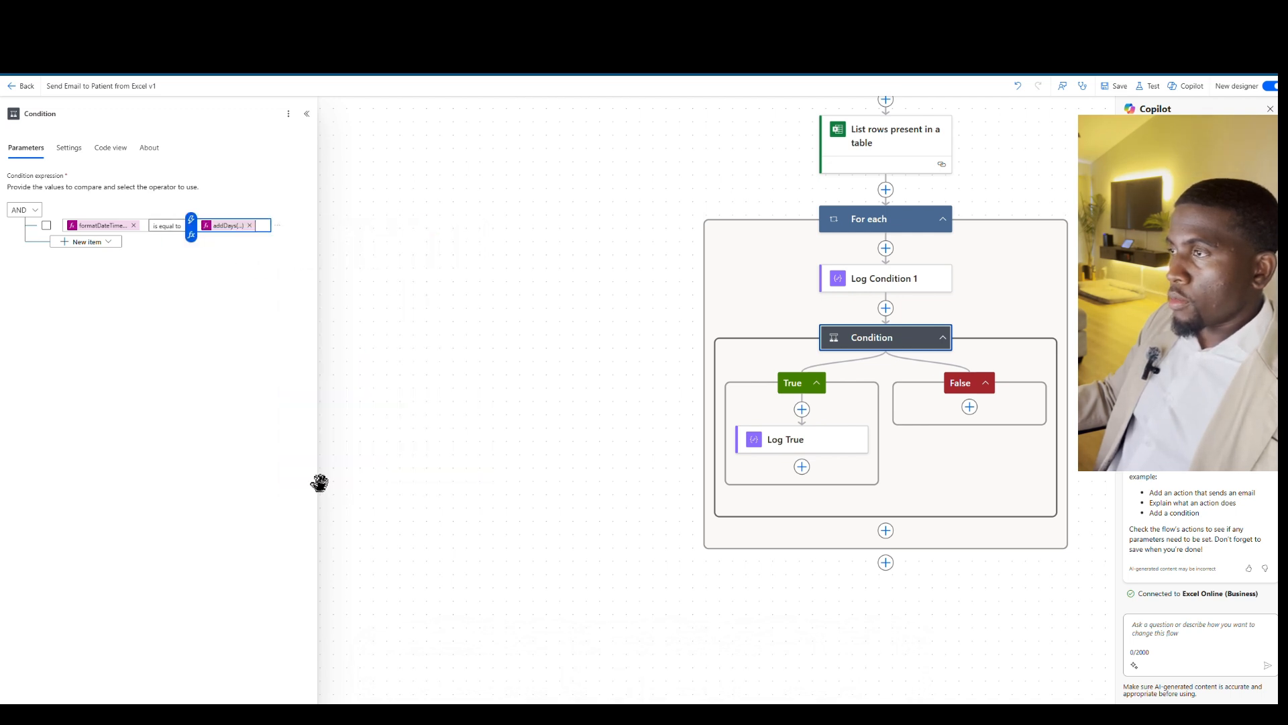
Save the flow and run a manual test of it.
{"action": "left_click", "coordinate": [1150, 88]}
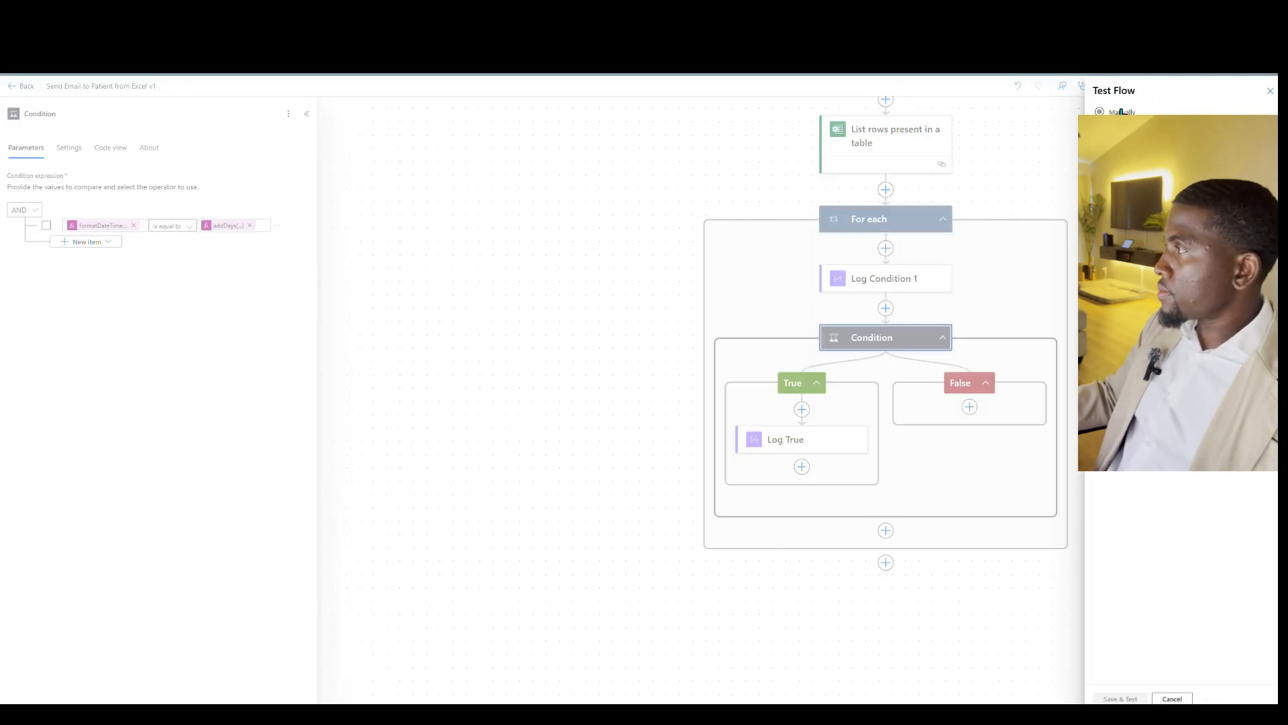
{"action": "left_click", "coordinate": [1121, 112]}
{"action": "left_click", "coordinate": [1114, 698]}
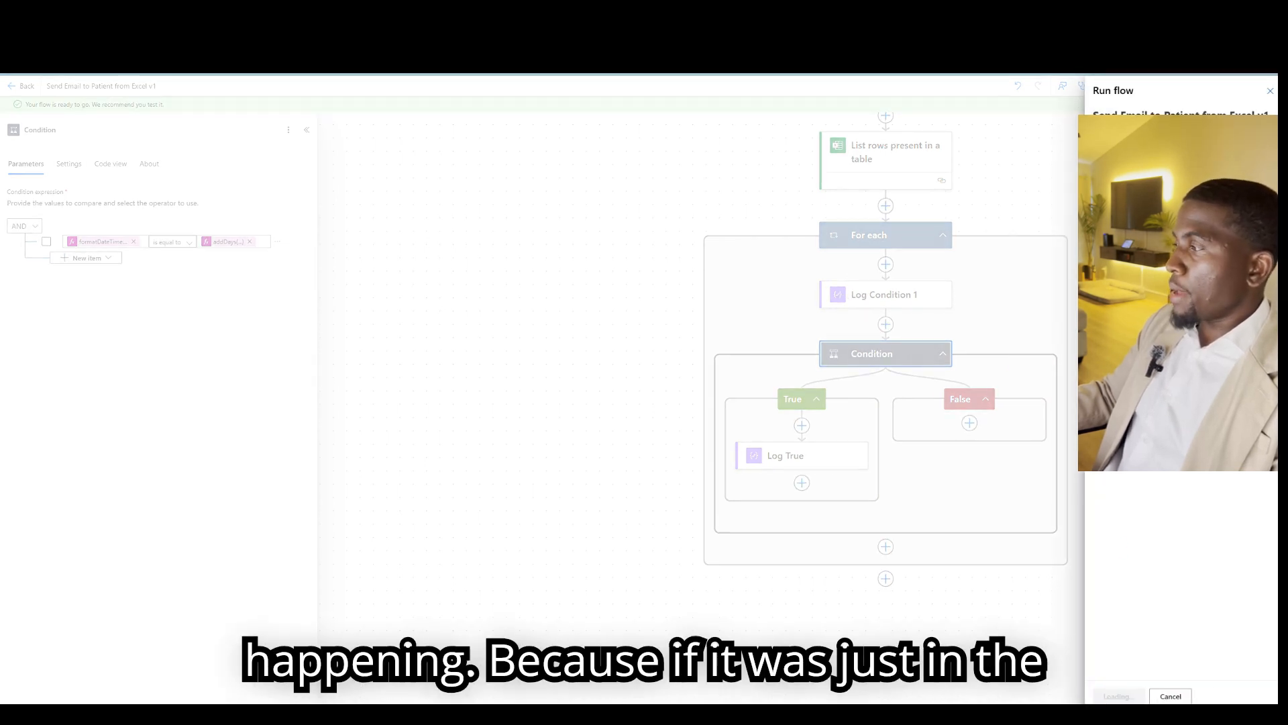
{"action": "left_click", "coordinate": [1114, 696]}
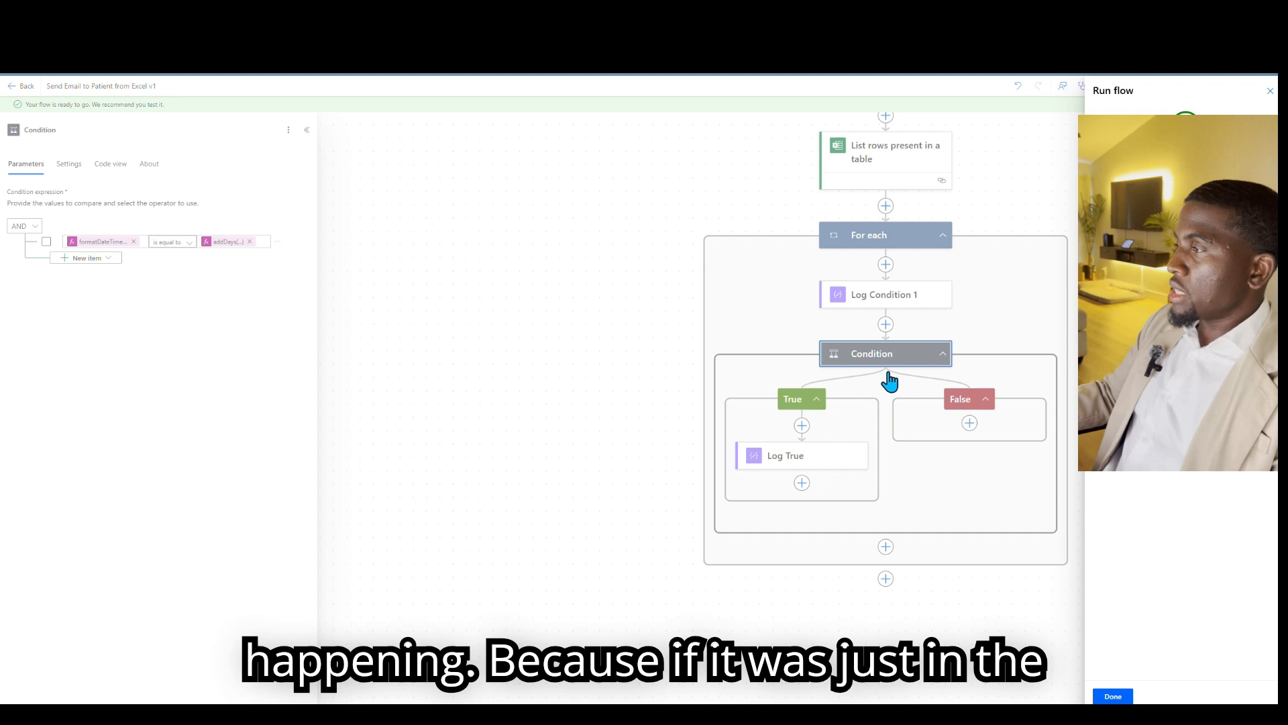
{"action": "left_click", "coordinate": [1113, 696]}
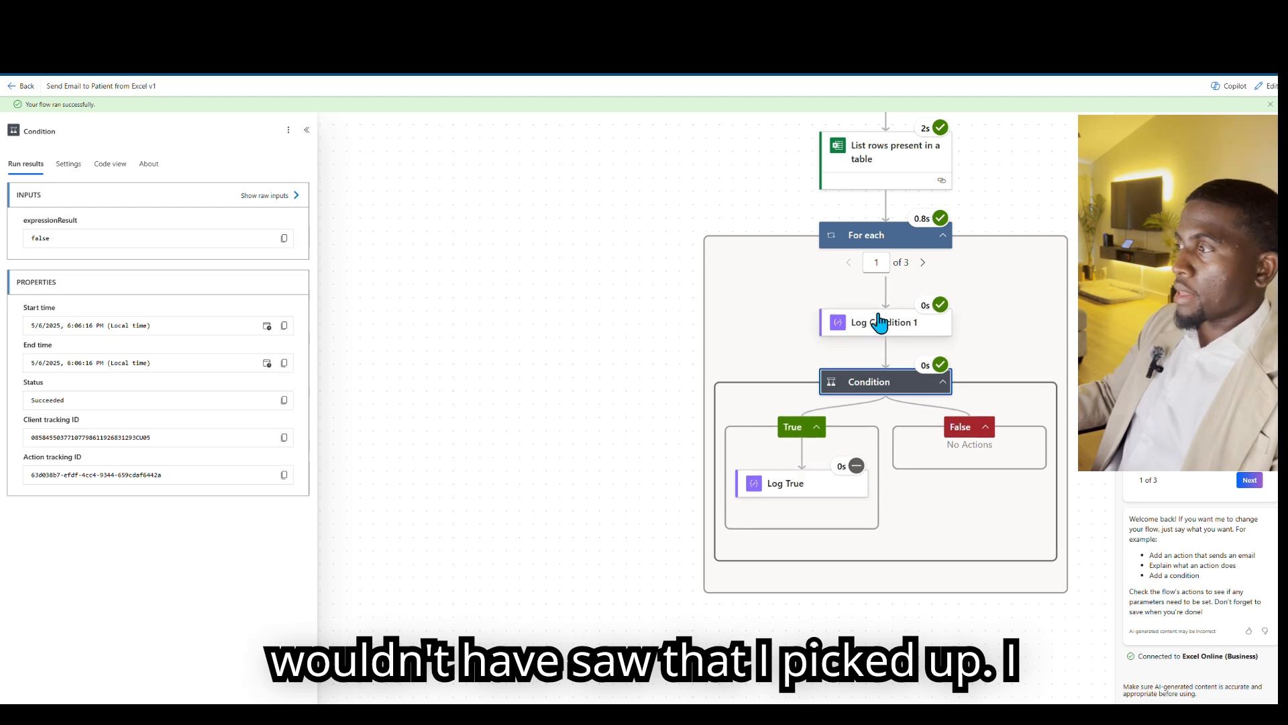
Compare the "Left Side" and "Right Side" dates logged in Log Condition 1 for each of the three iterations and check Log True for the last.
{"action": "left_click", "coordinate": [879, 323]}
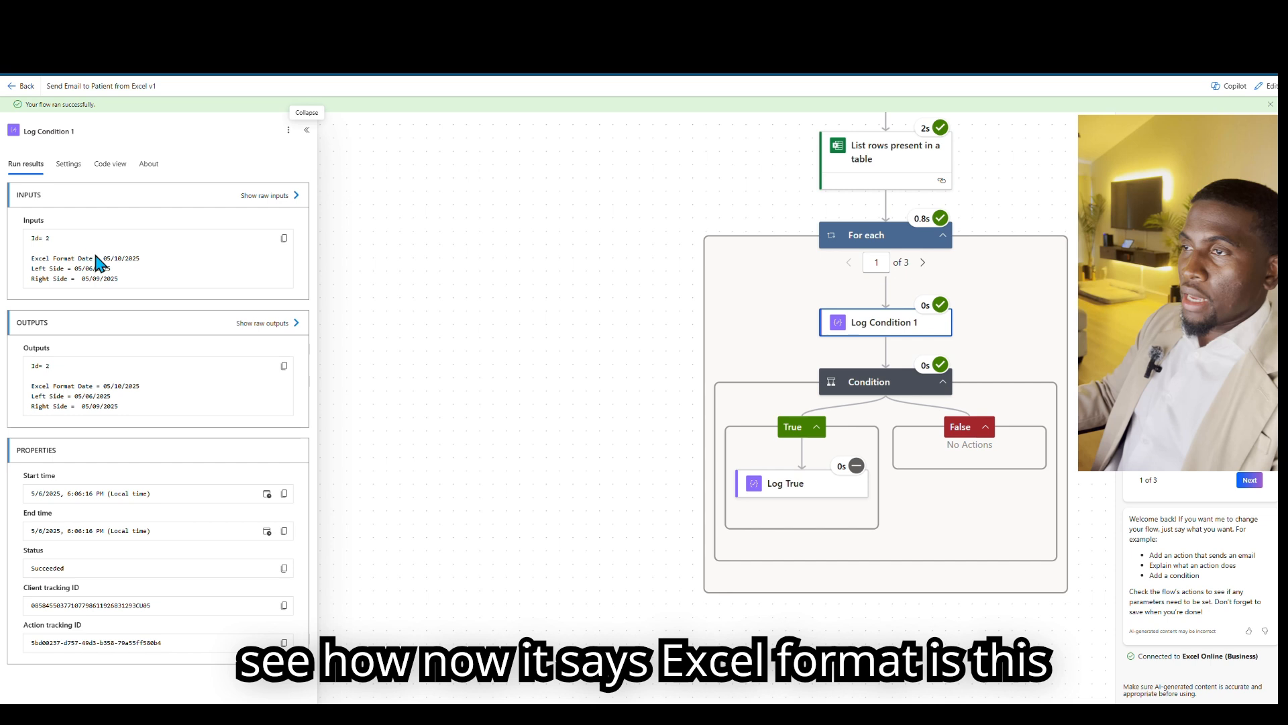
{"action": "left_click_drag", "start_coordinate": [102, 258], "coordinate": [119, 279]}
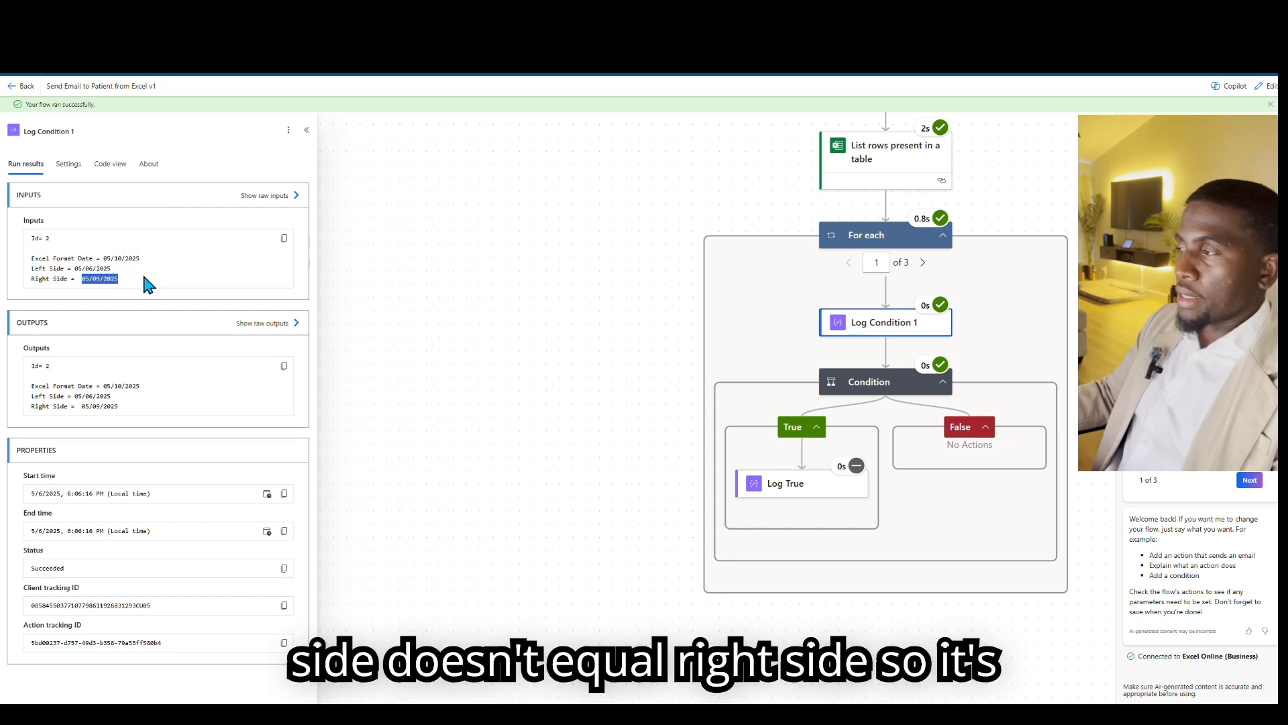
{"action": "left_click", "coordinate": [924, 263]}
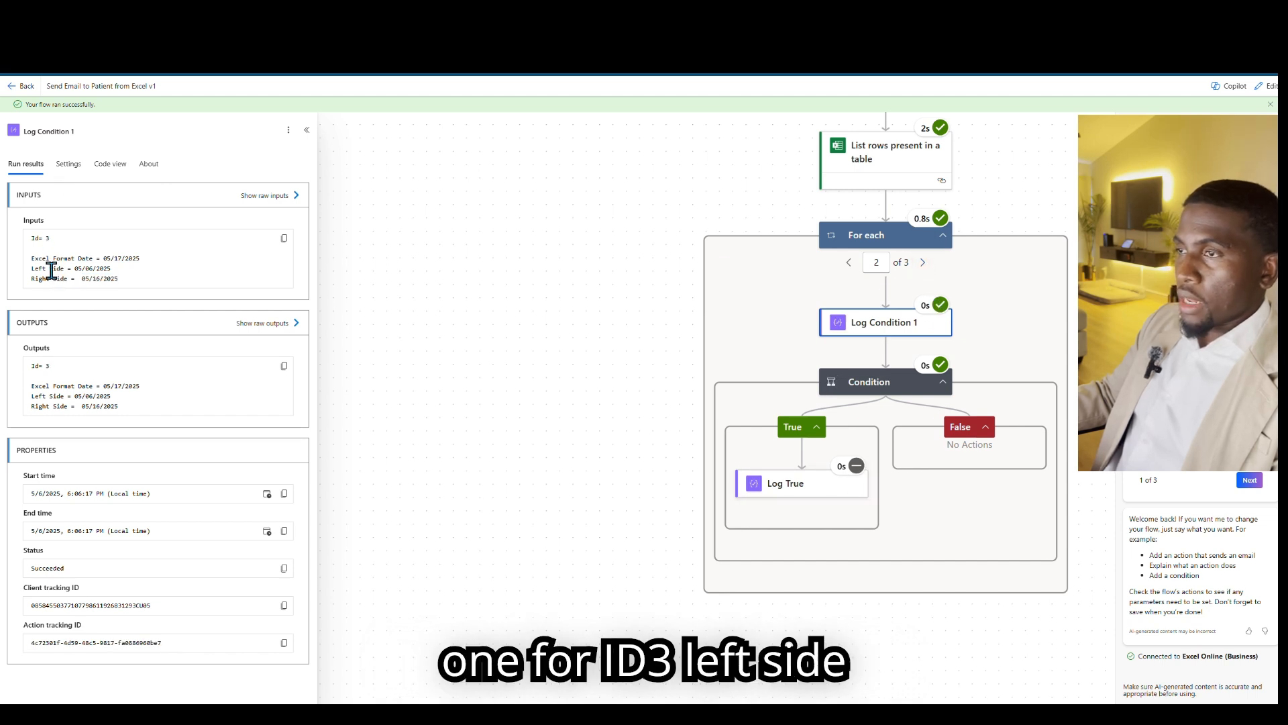
{"action": "left_click_drag", "start_coordinate": [41, 279], "coordinate": [160, 279]}
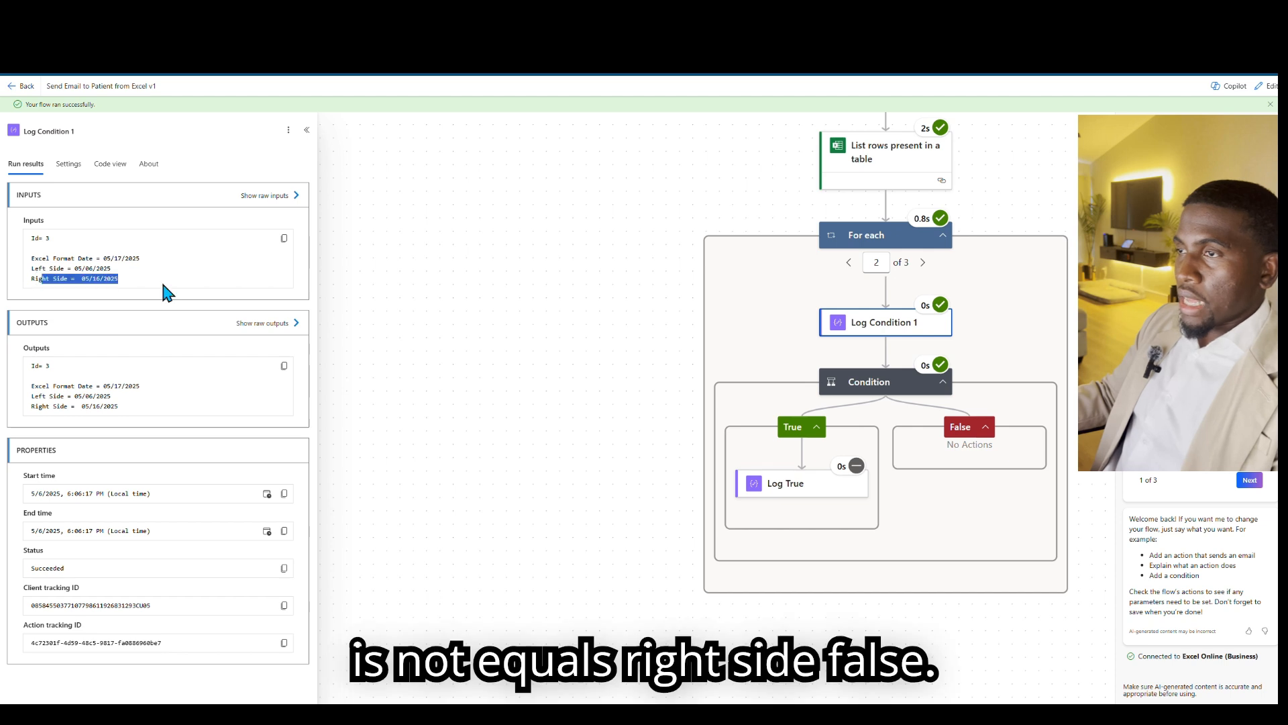
{"action": "left_click", "coordinate": [923, 263]}
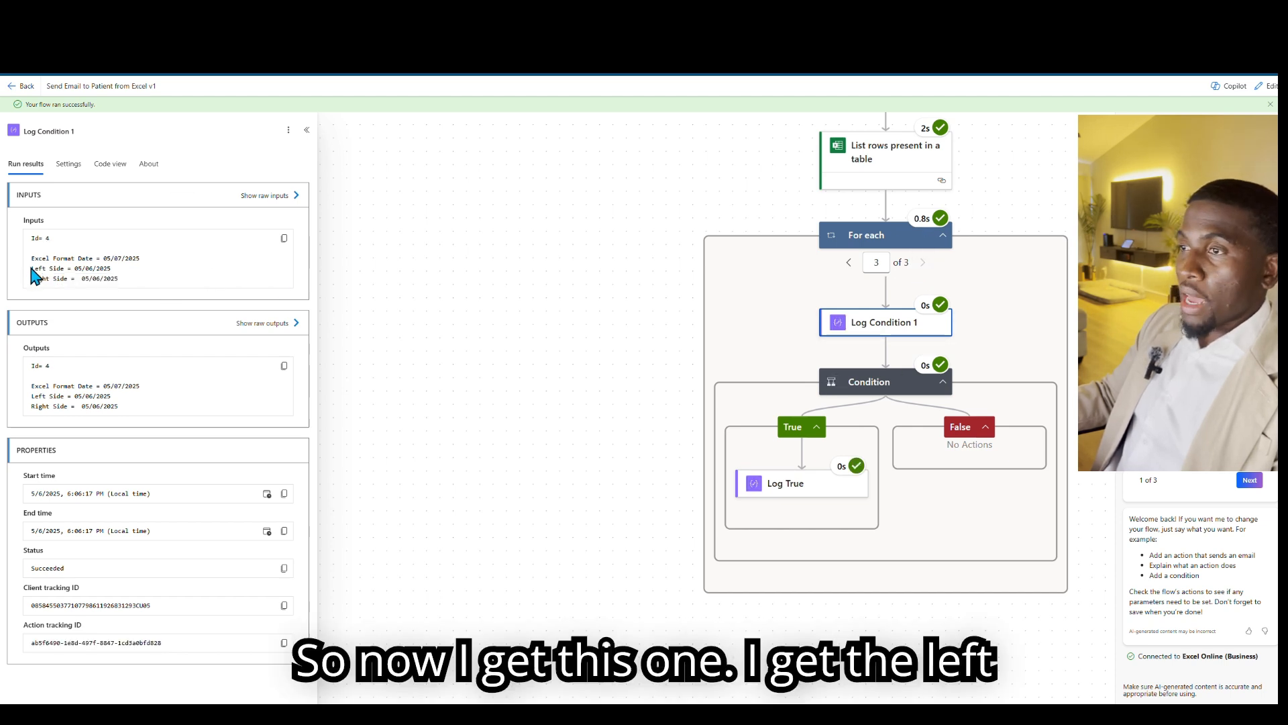
{"action": "left_click_drag", "start_coordinate": [31, 268], "coordinate": [124, 271]}
{"action": "left_click_drag", "start_coordinate": [29, 277], "coordinate": [143, 282]}
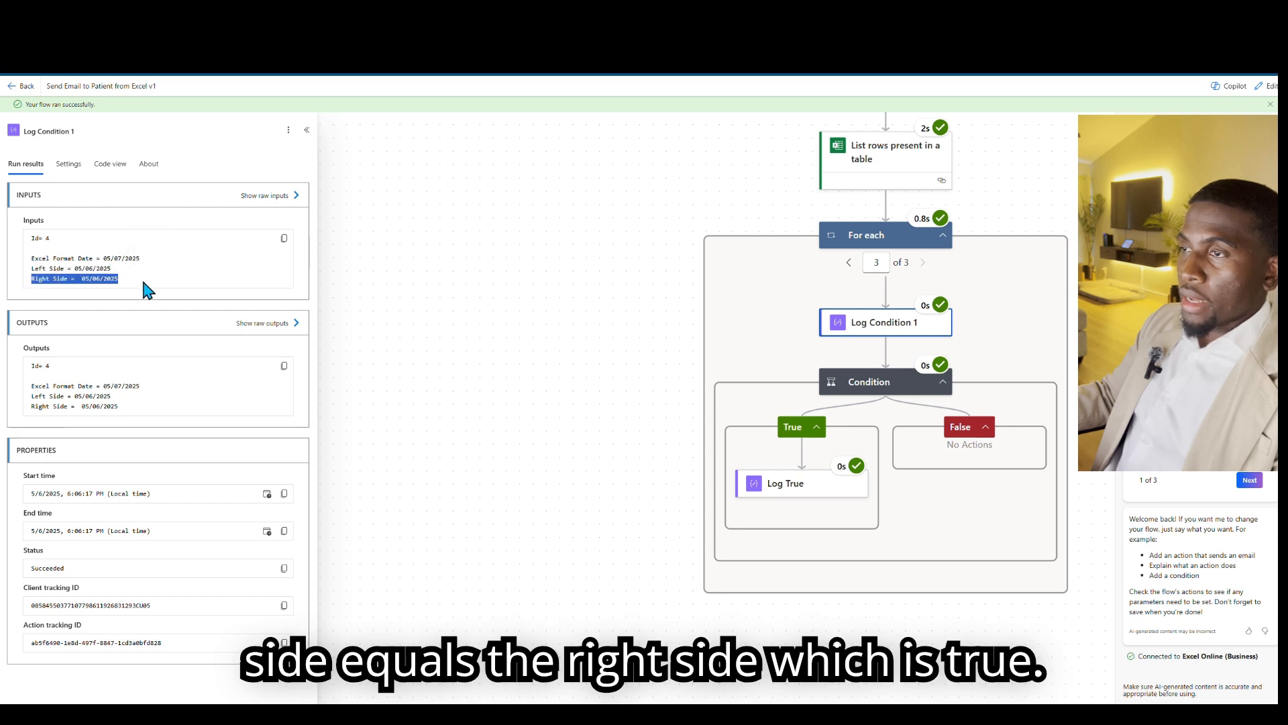
{"action": "left_click", "coordinate": [764, 488]}
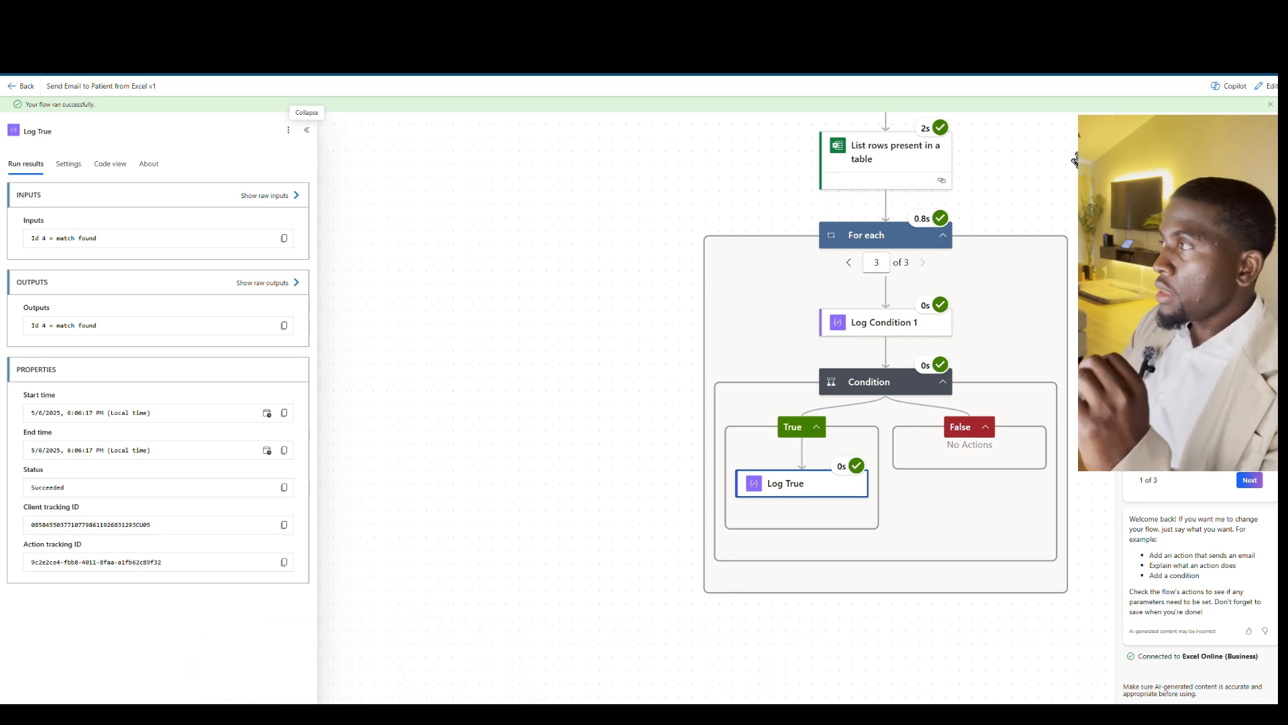
Reopen the flow for editing and add the Office 365 Outlook action Send an email (V2) after Log True in the True branch.
{"action": "left_click", "coordinate": [1271, 89]}
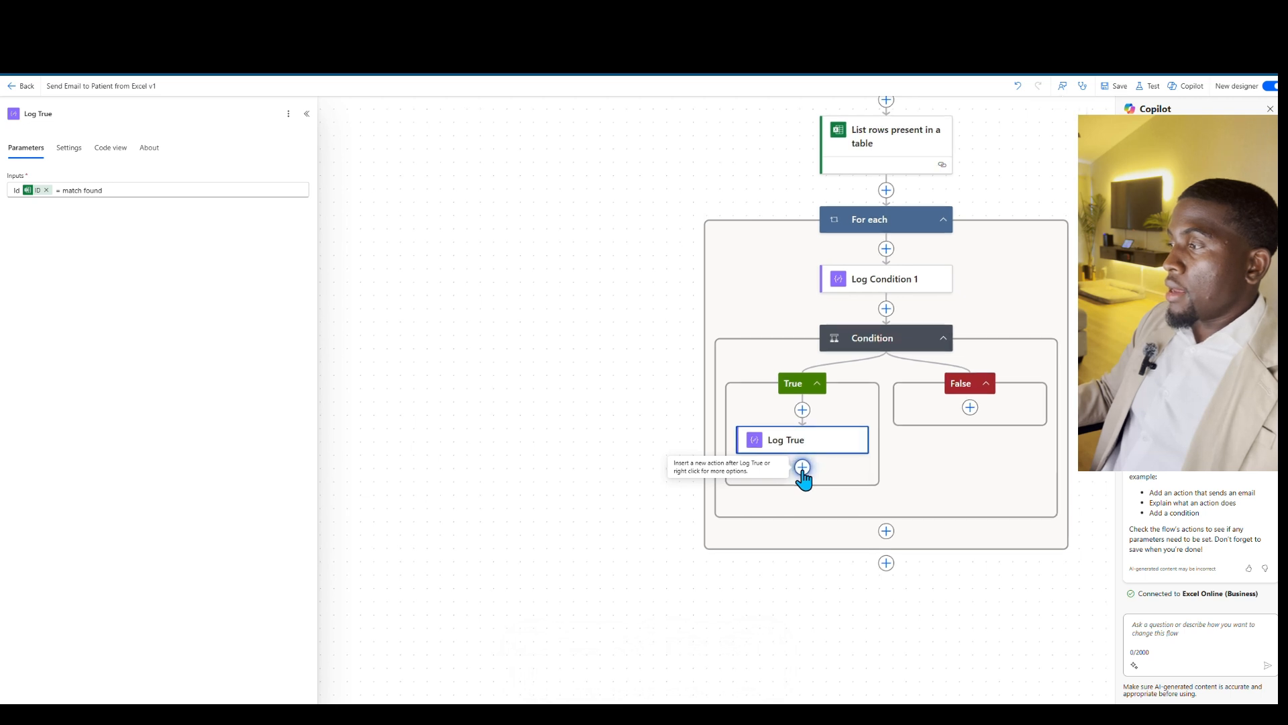
{"action": "left_click", "coordinate": [802, 468]}
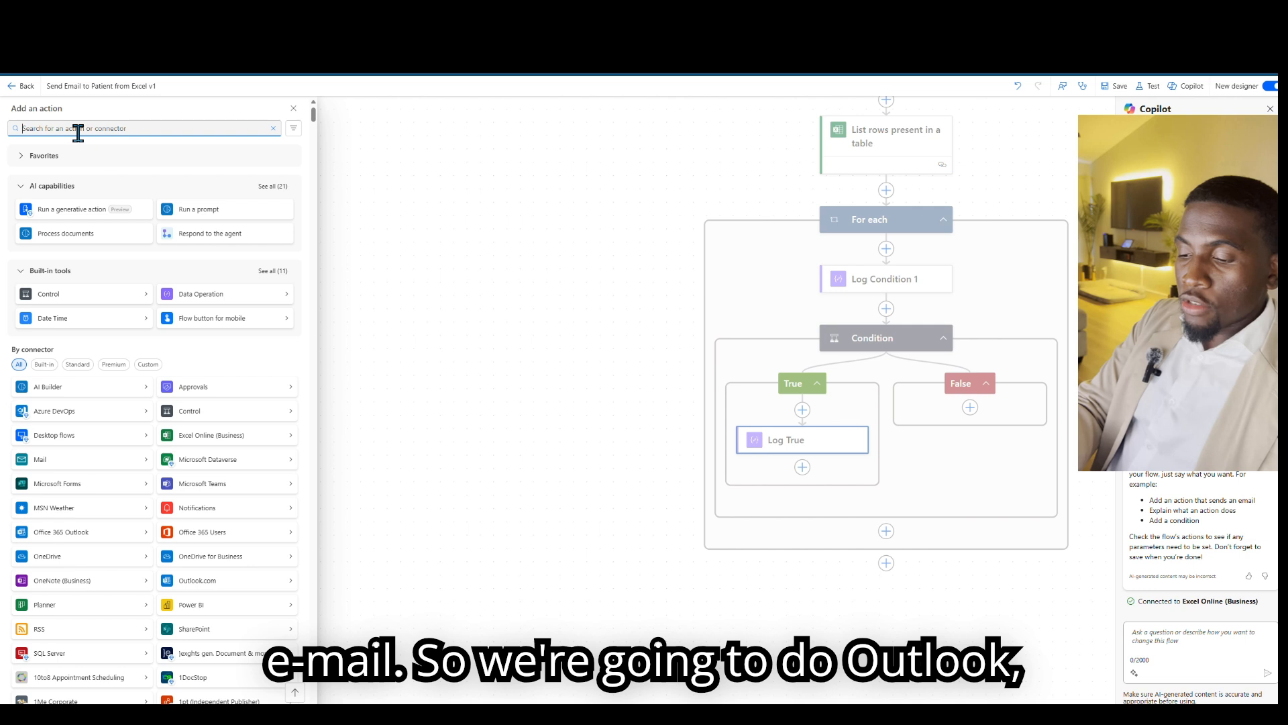
{"action": "type", "text": "outl"}
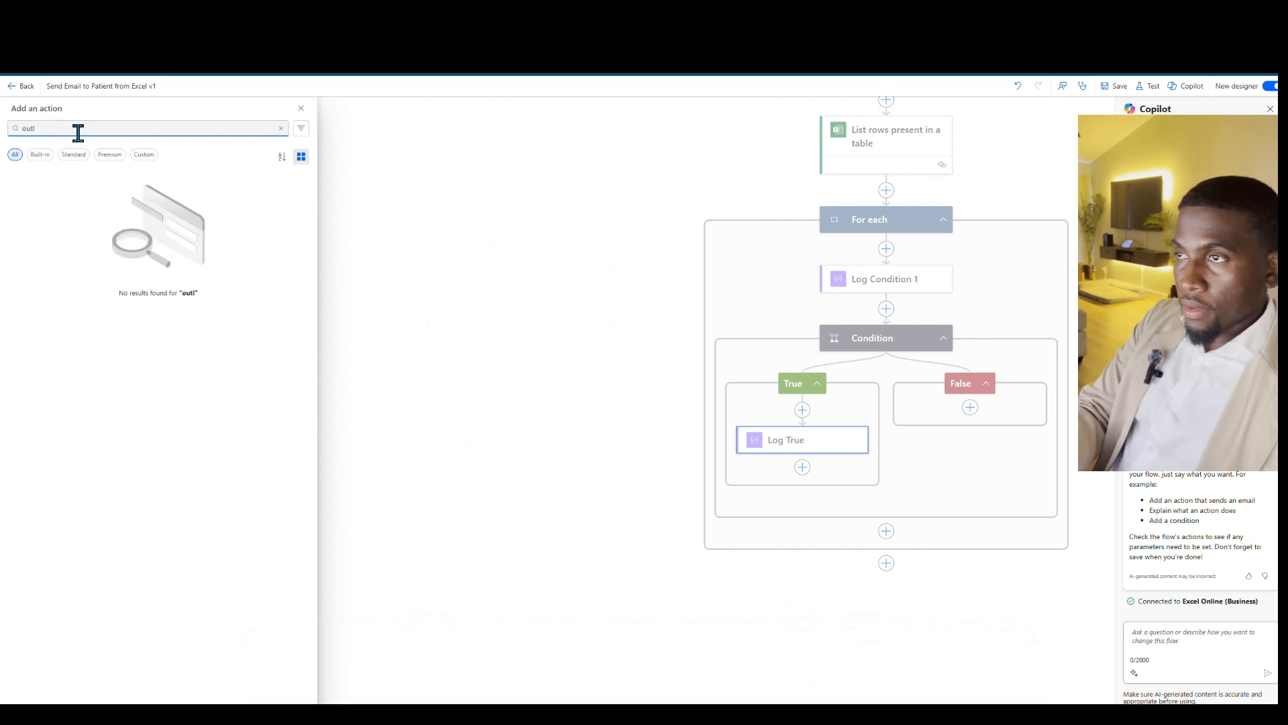
{"action": "type", "text": "kook"}
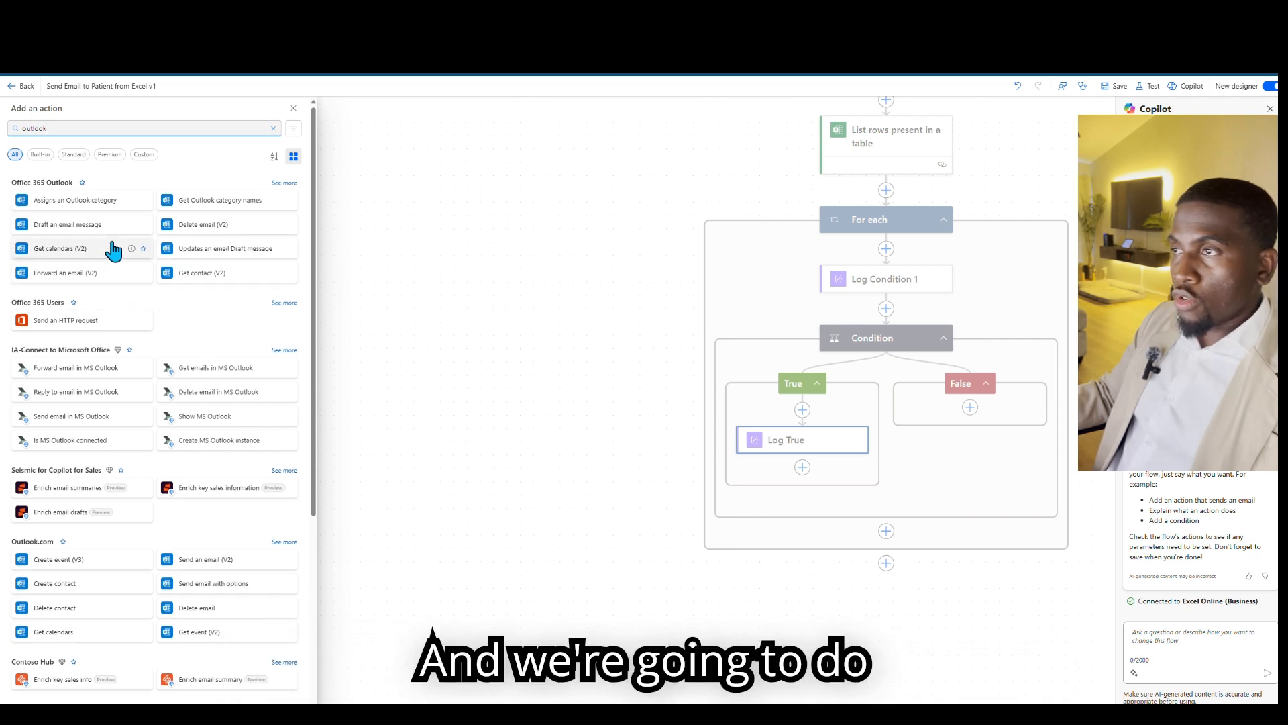
{"action": "left_click", "coordinate": [289, 183]}
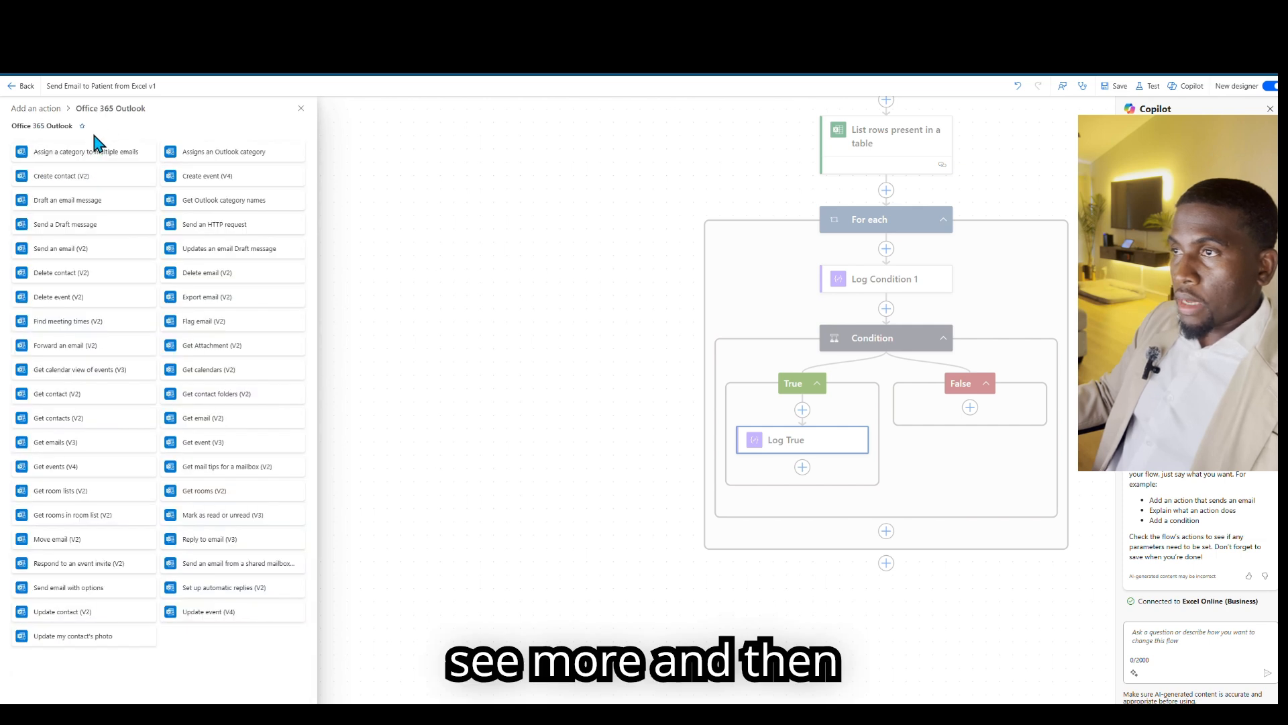
{"action": "key", "text": "ctrl+f"}
{"action": "type", "text": "se"}
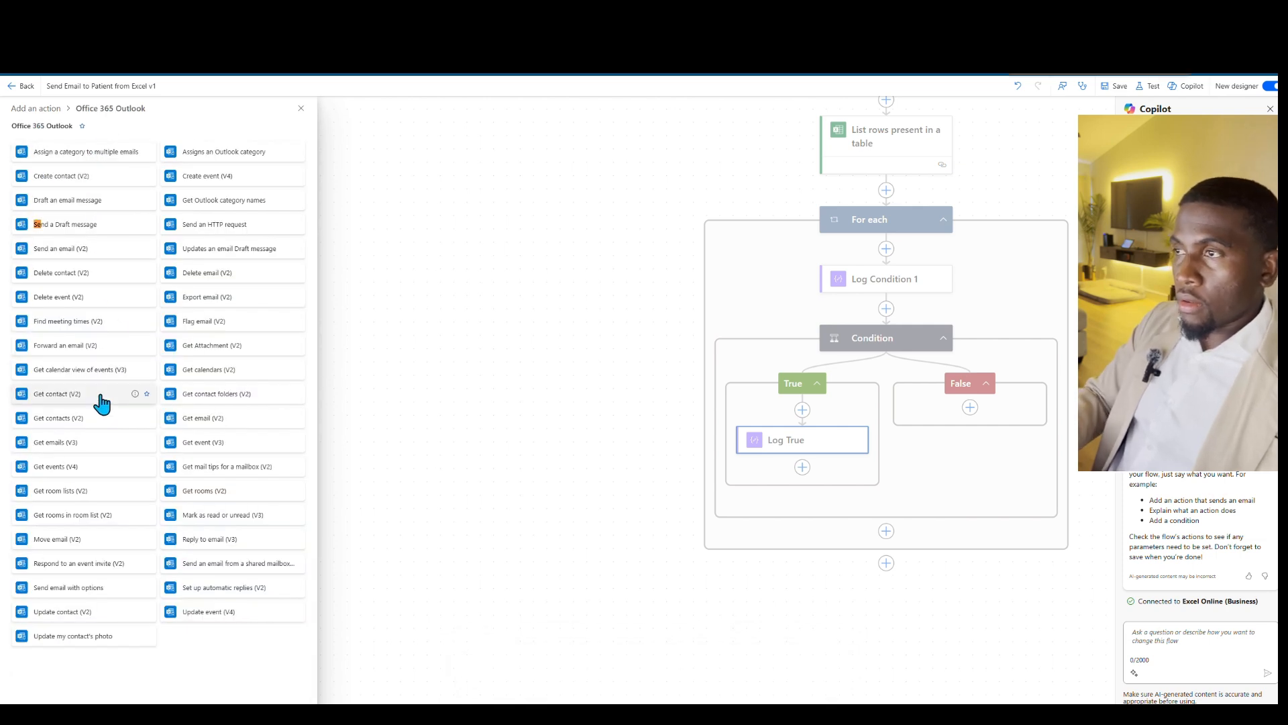
{"action": "left_click", "coordinate": [79, 250]}
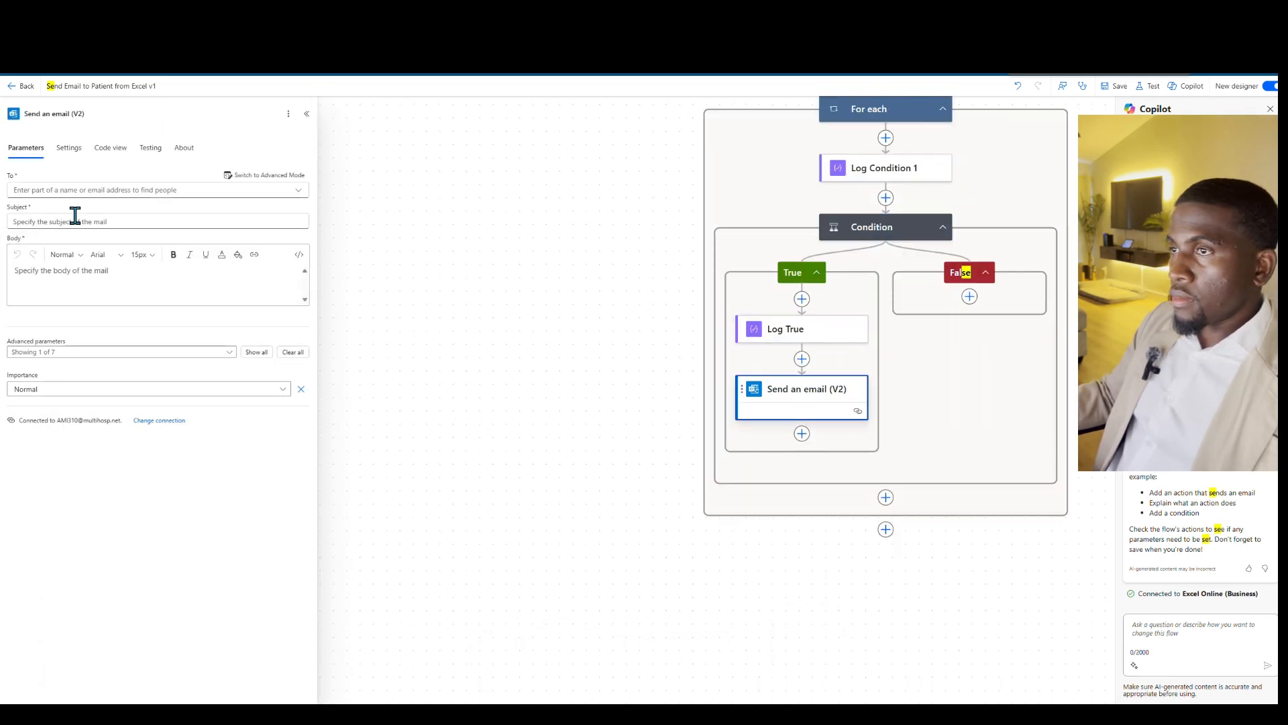
Switch the email's To field to advanced mode and fill it with the Email dynamic value from the Excel table rows.
{"action": "left_click", "coordinate": [82, 190]}
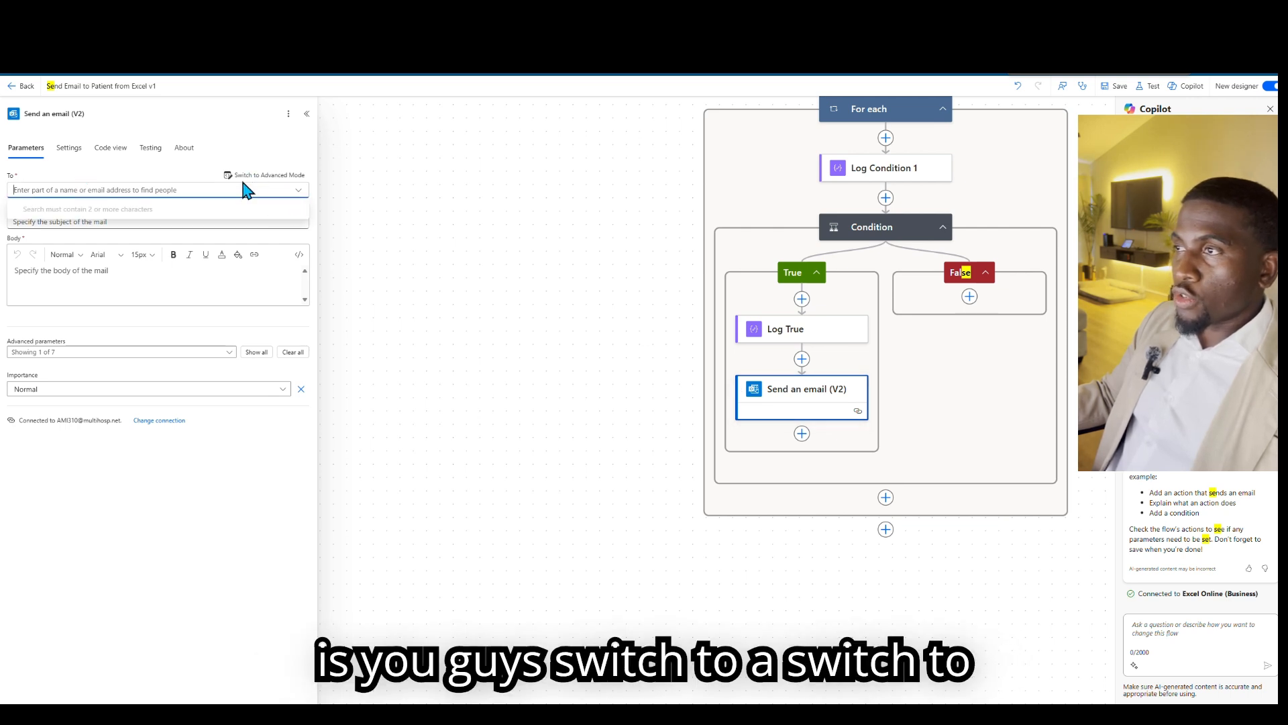
{"action": "left_click", "coordinate": [266, 175]}
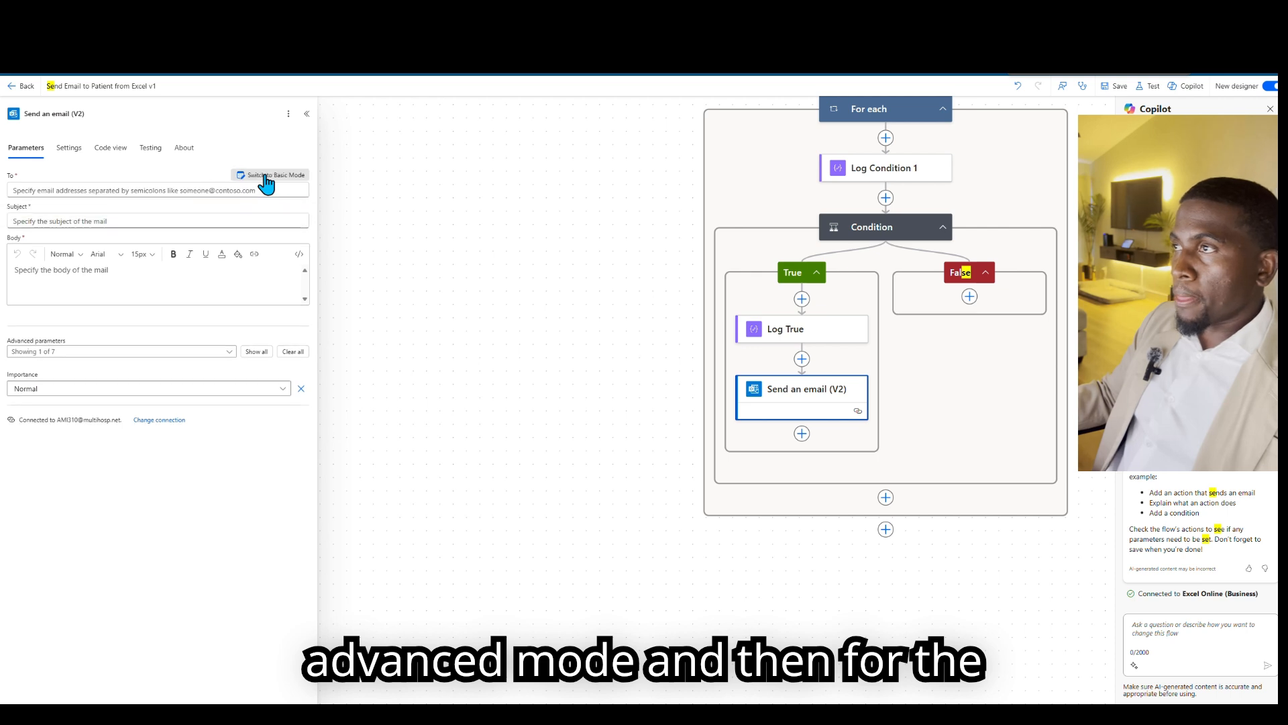
{"action": "left_click", "coordinate": [183, 190]}
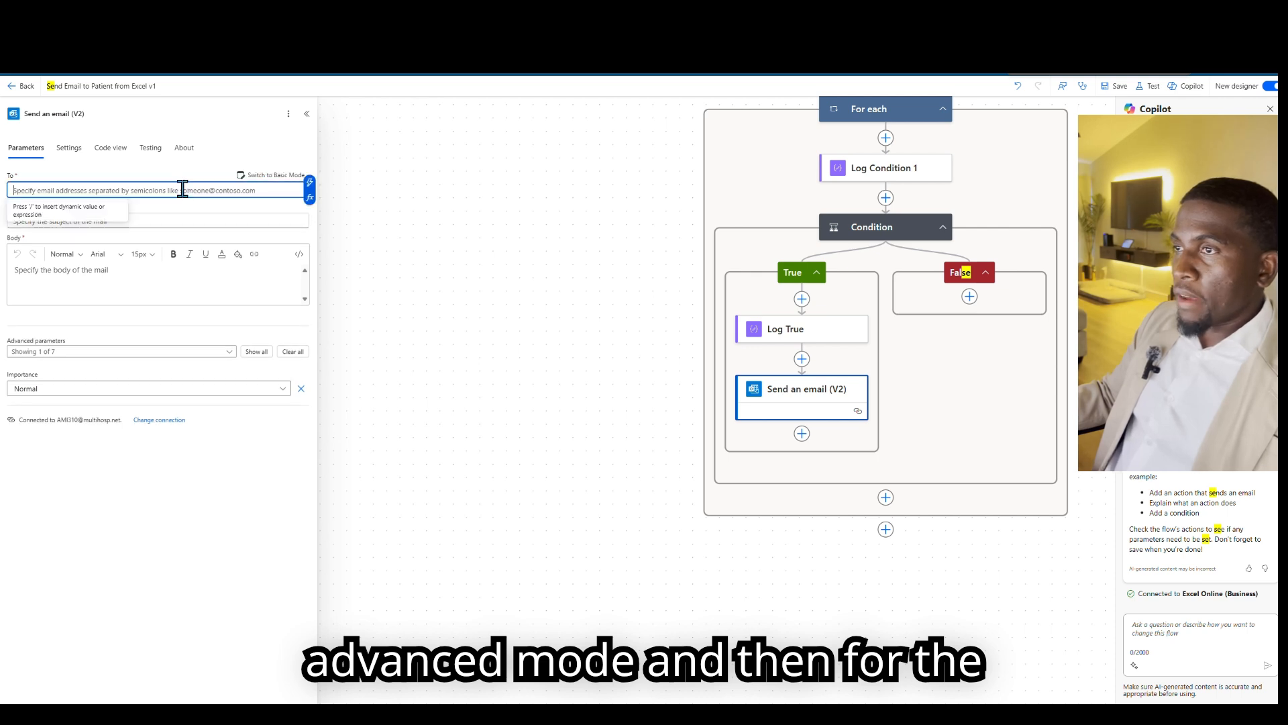
{"action": "left_click", "coordinate": [309, 187]}
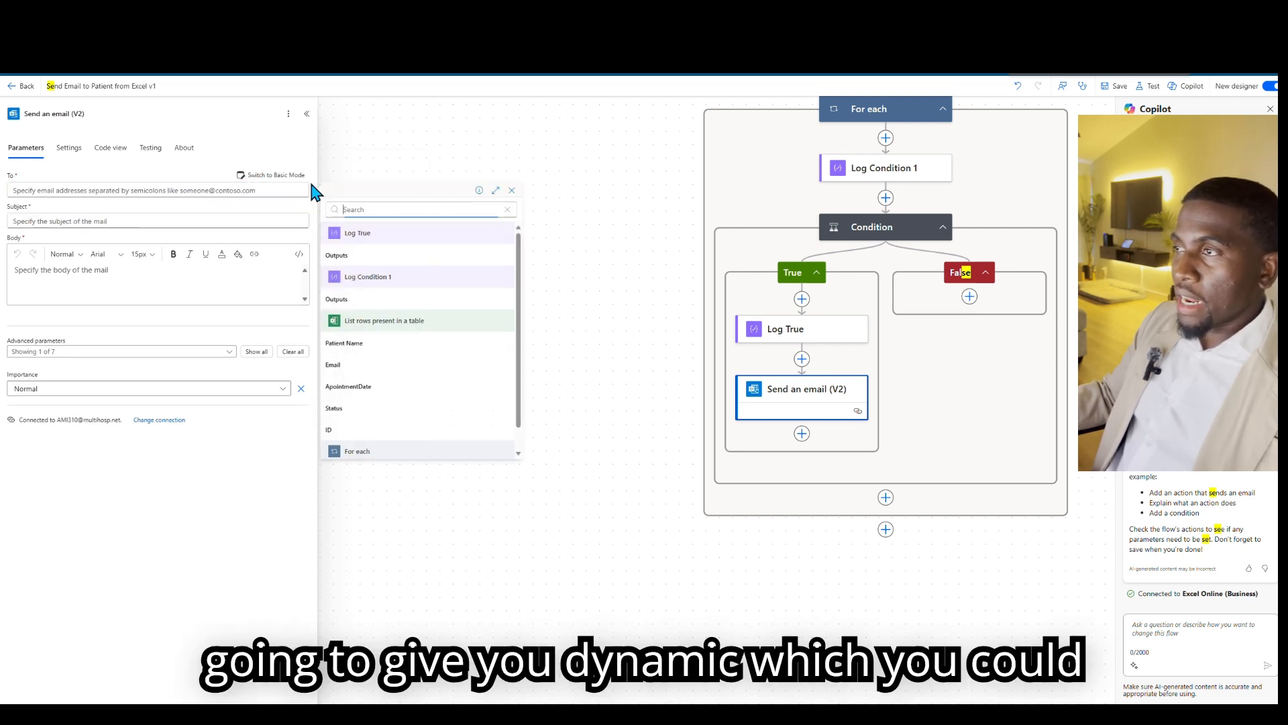
{"action": "left_click", "coordinate": [365, 364]}
Set the subject of the Send an email (V2) action to "Test Subject".
{"action": "left_click", "coordinate": [98, 218]}
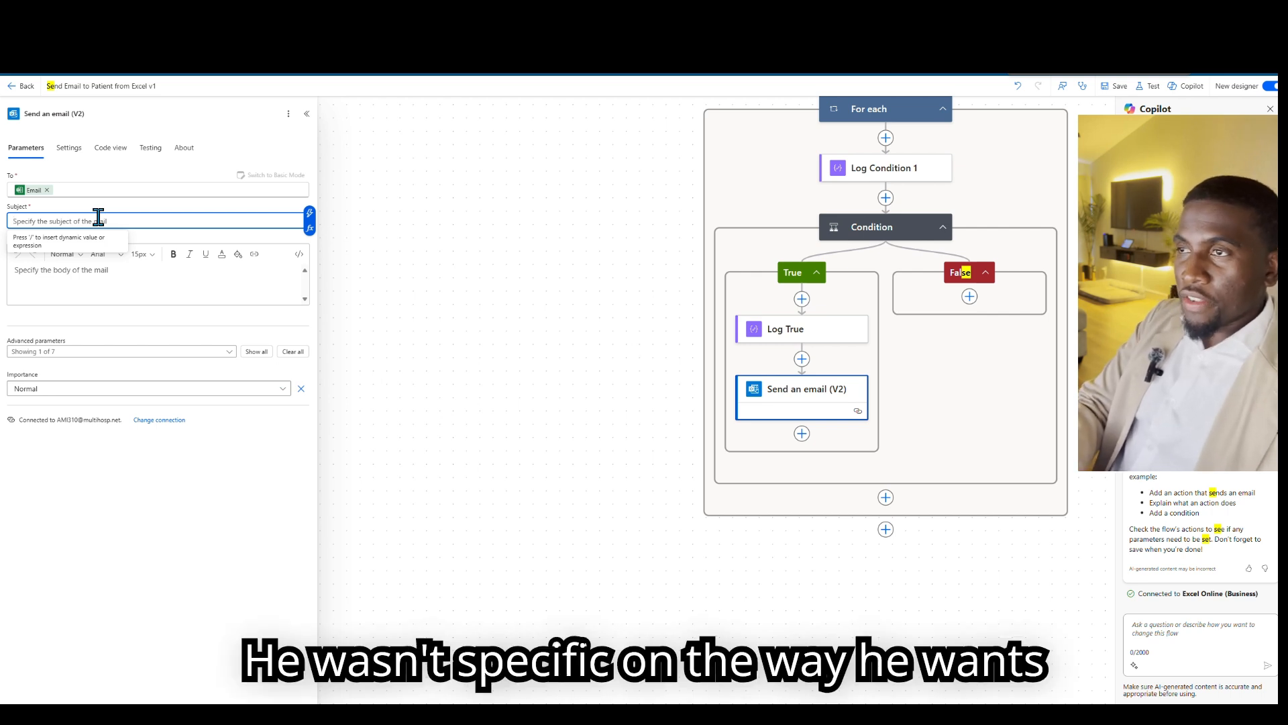
{"action": "type", "text": "Tes"}
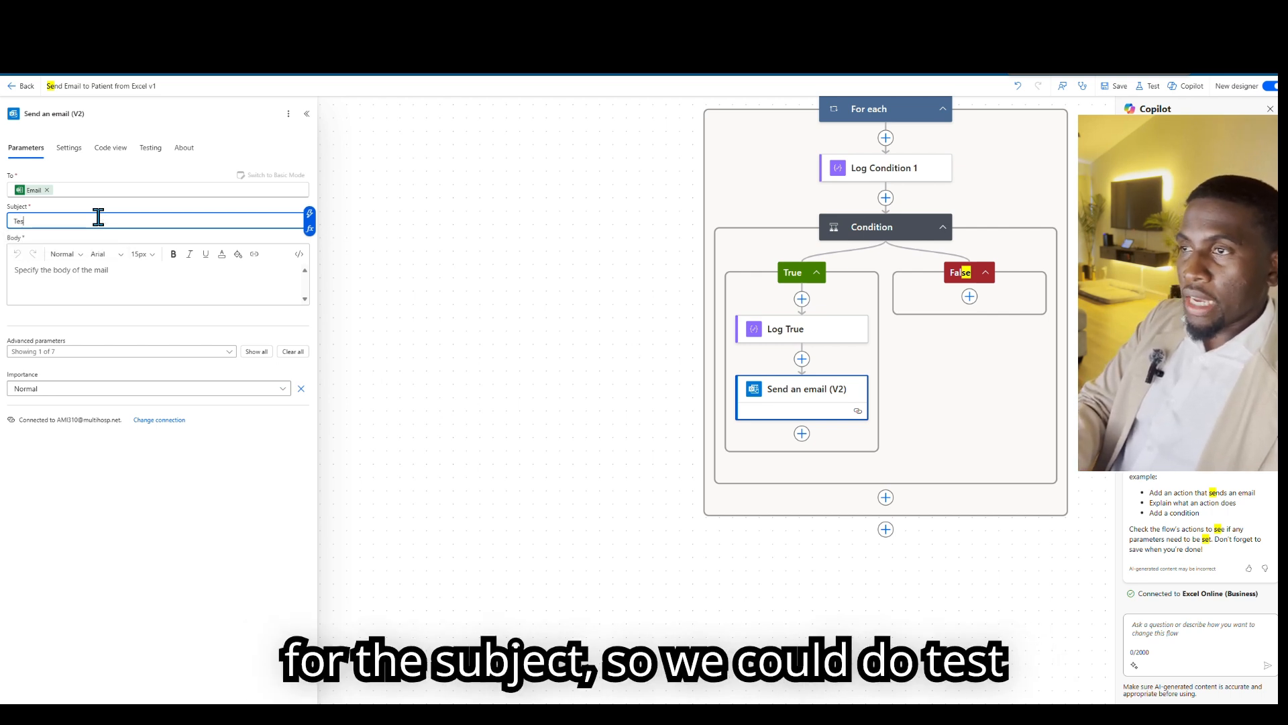
{"action": "type", "text": "t Subject"}
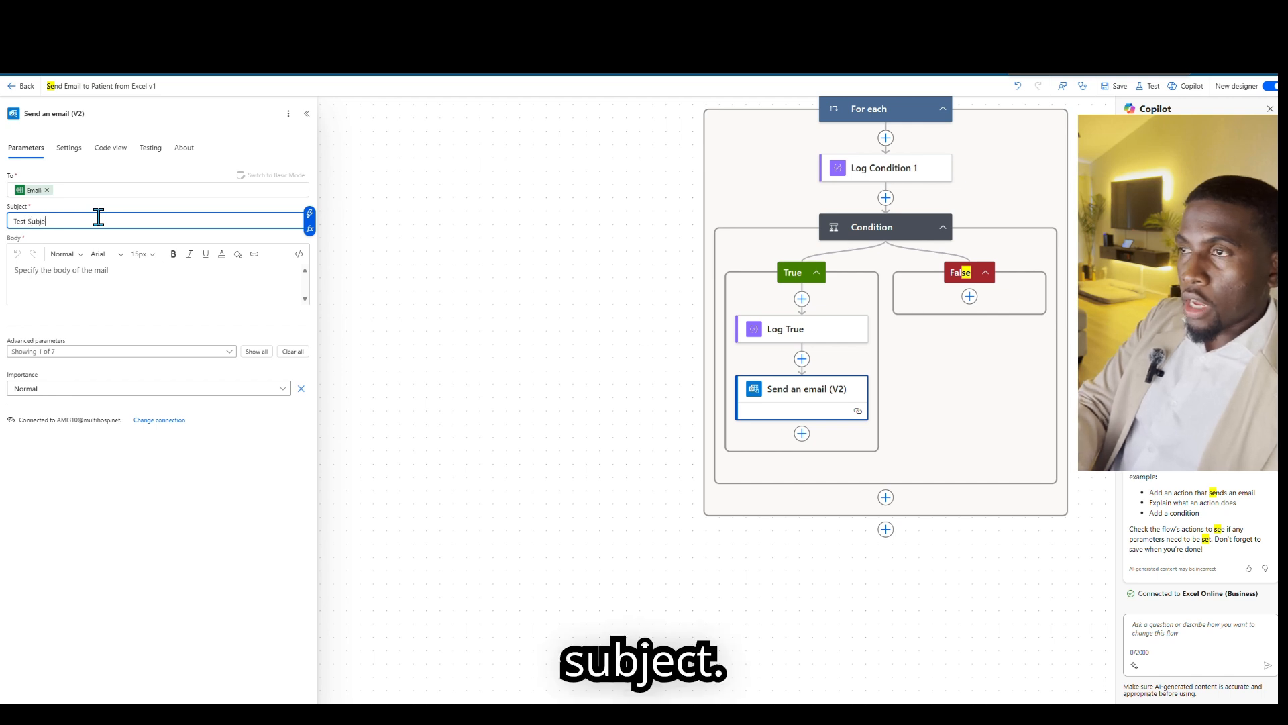
Write the email body as "this is your test email for 1 day before your appointment".
{"action": "left_click", "coordinate": [53, 270]}
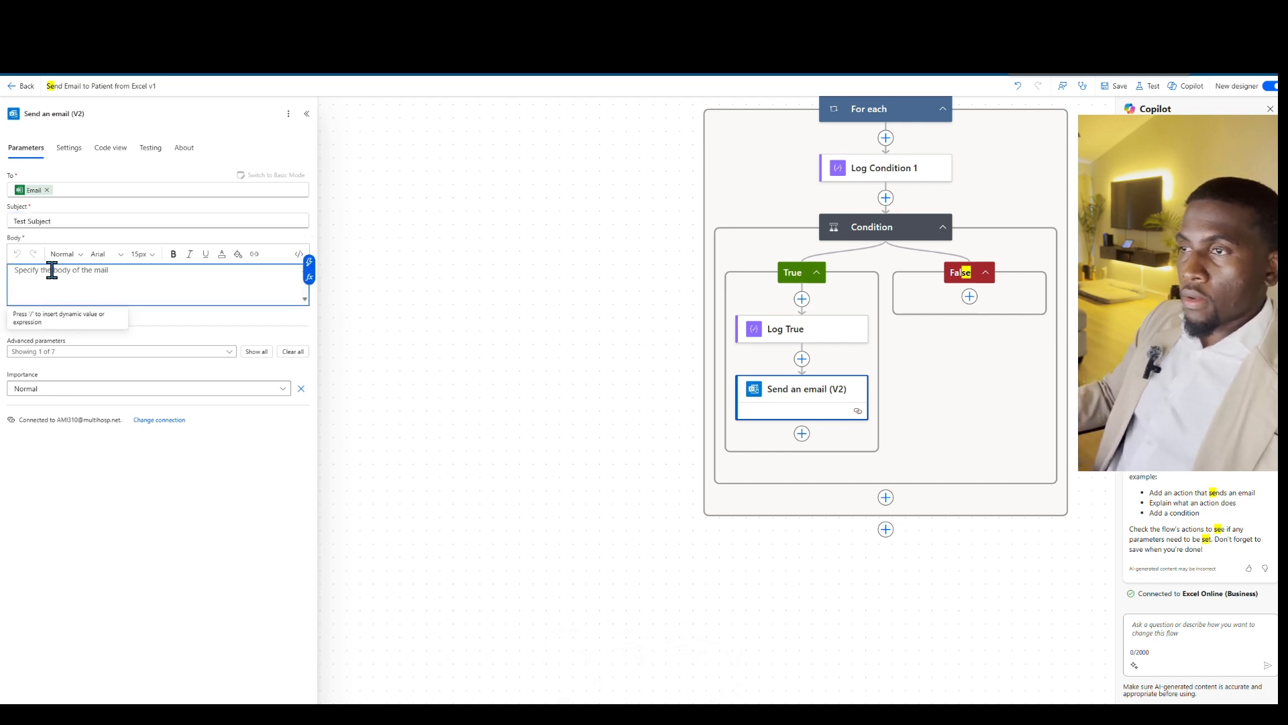
{"action": "type", "text": "t"}
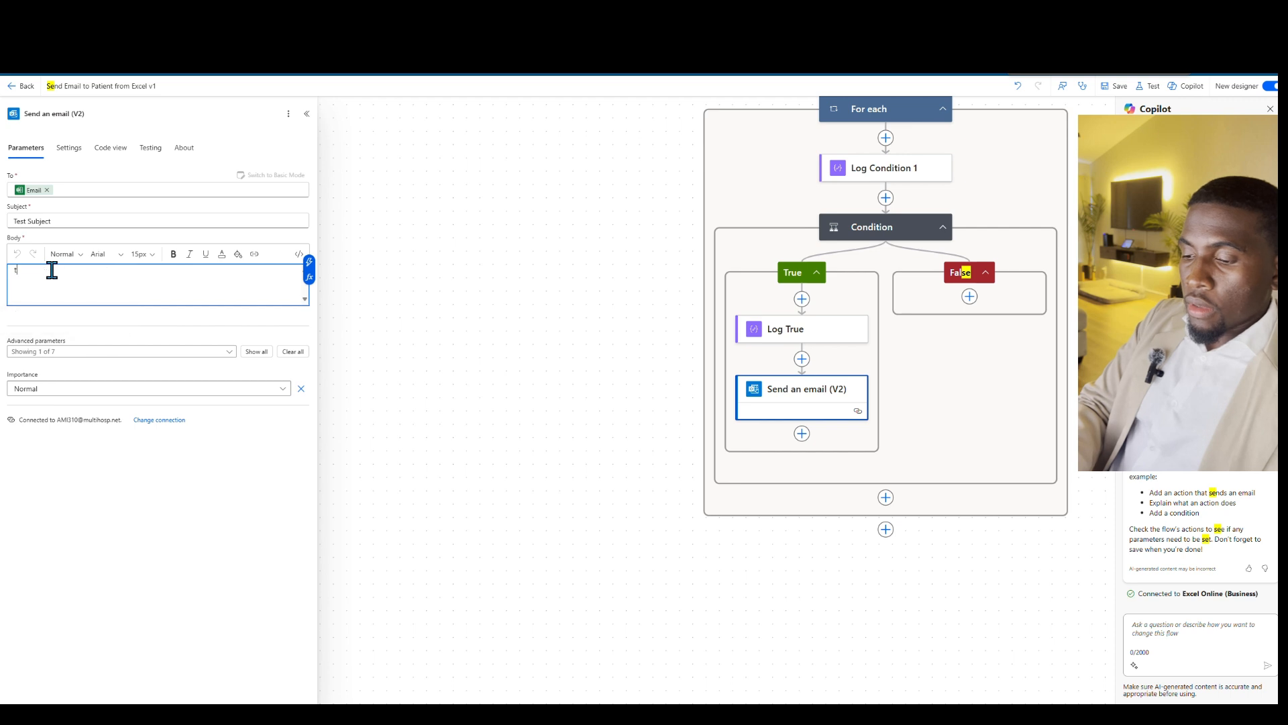
{"action": "type", "text": "his is you"}
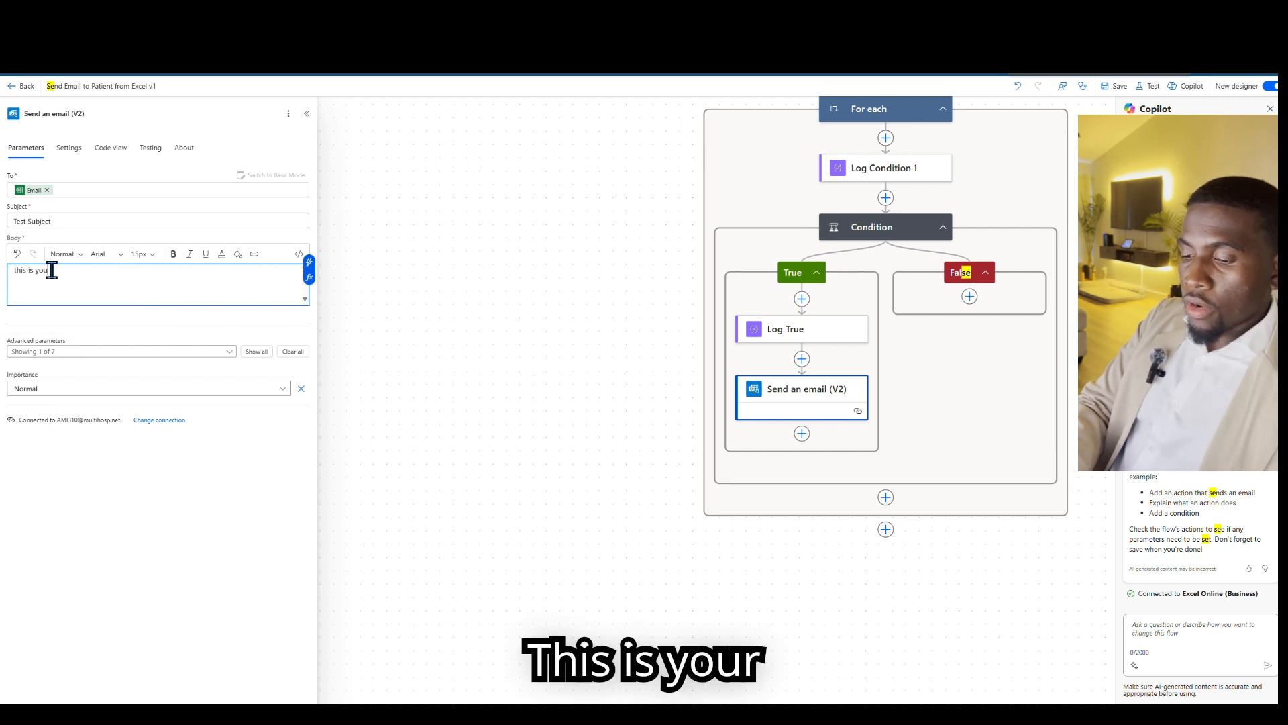
{"action": "type", "text": "r test"}
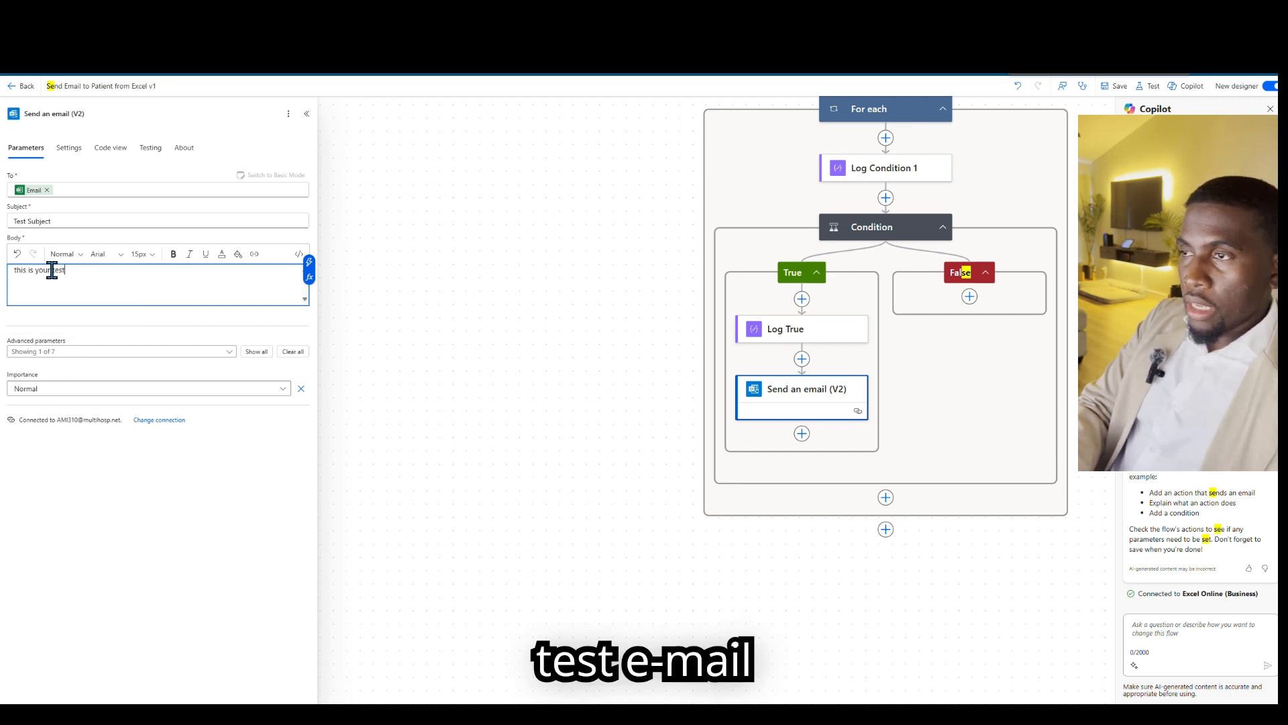
{"action": "type", "text": " ea"}
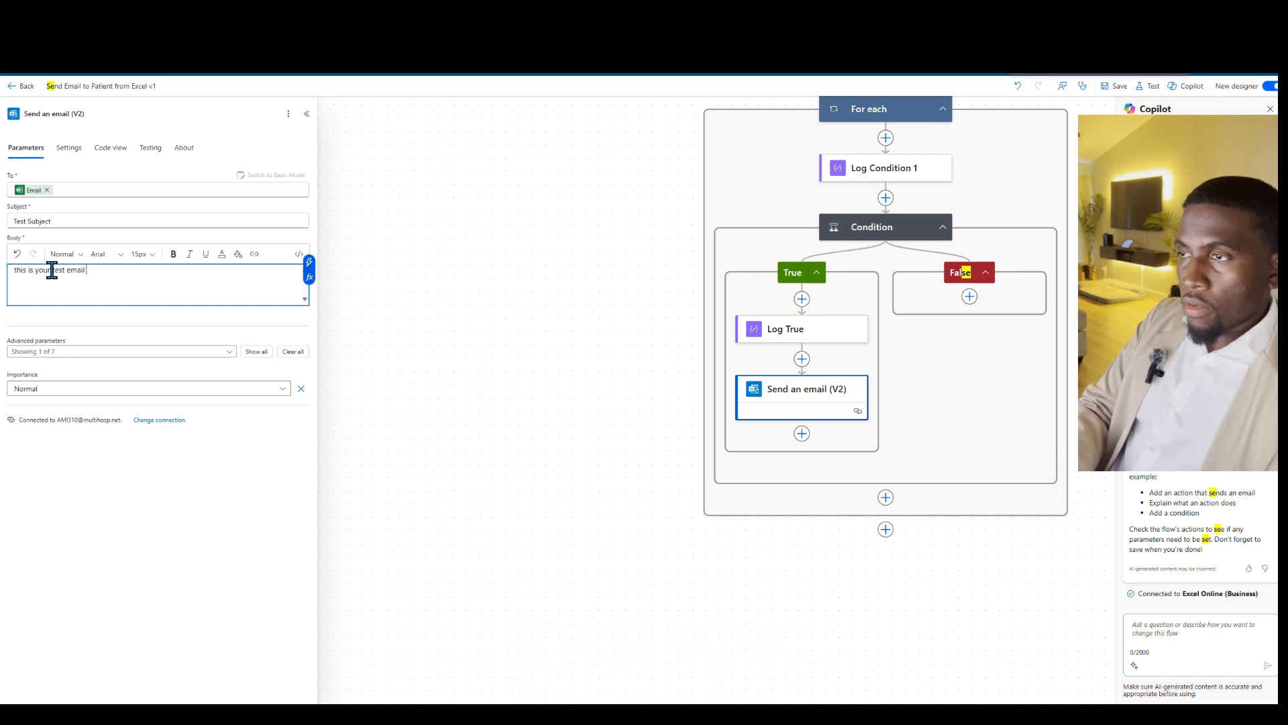
{"action": "type", "text": "ail for 1 d"}
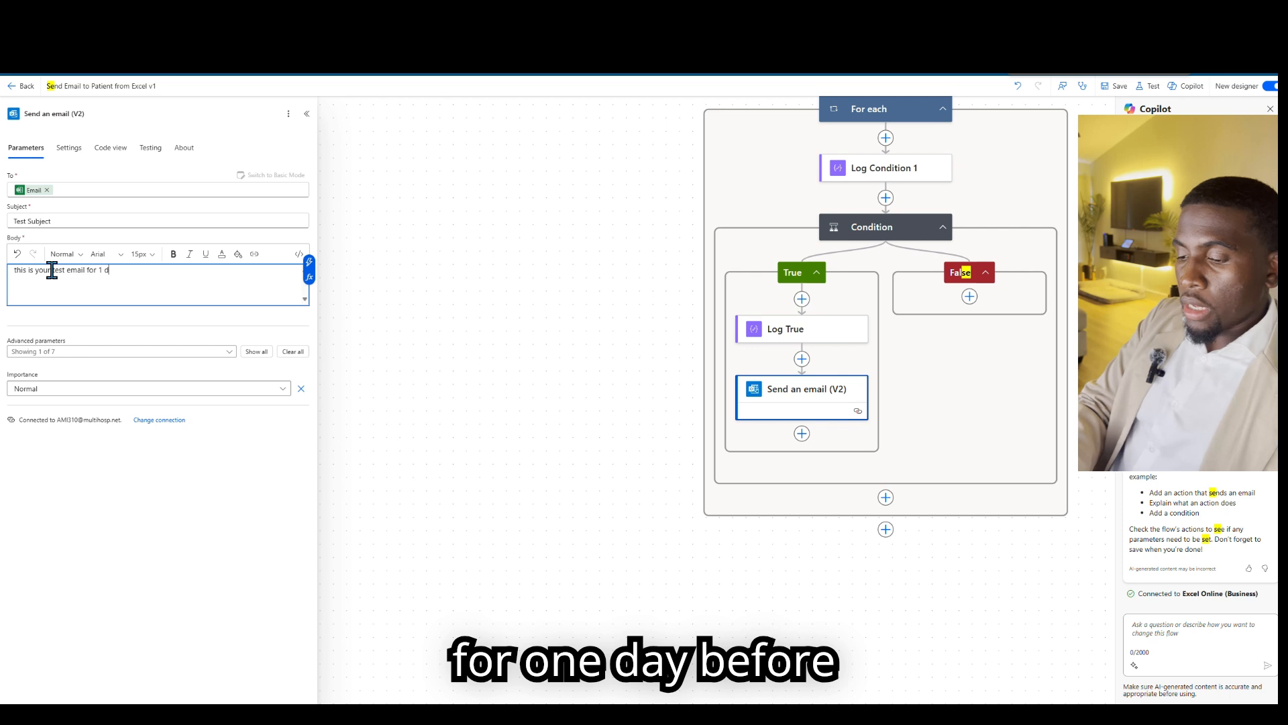
{"action": "type", "text": "ay be"}
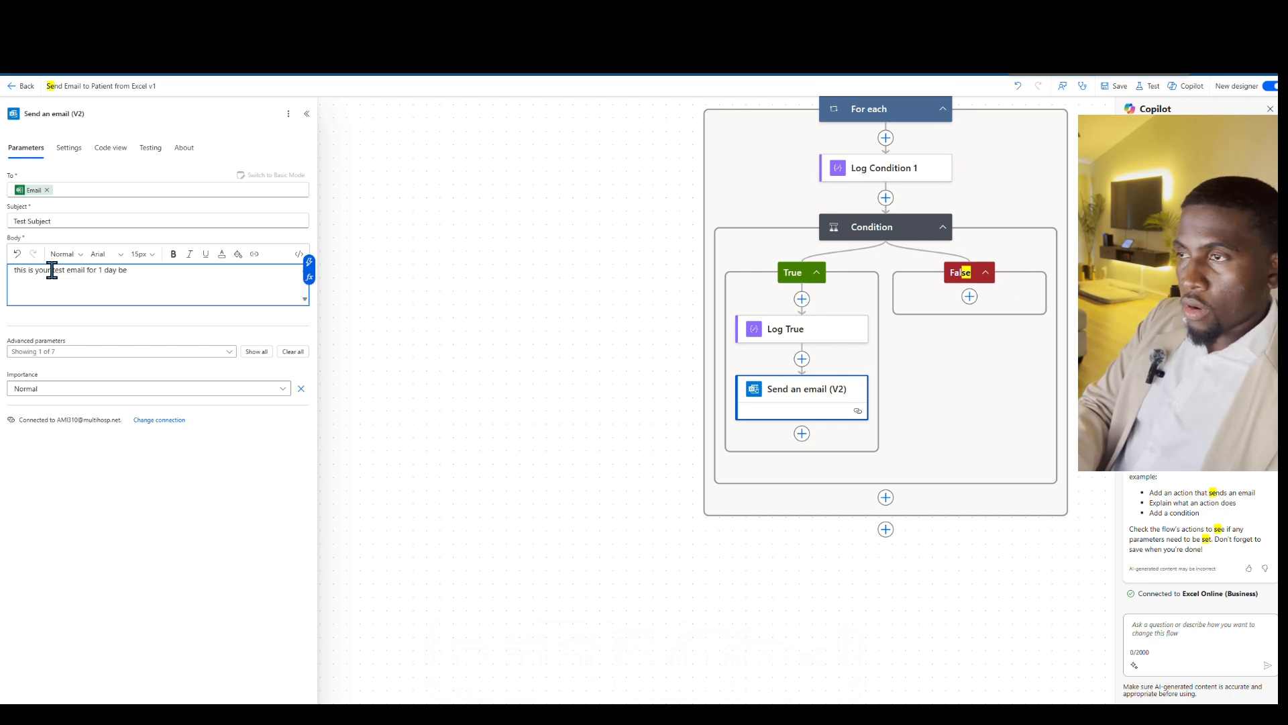
{"action": "type", "text": "fore yo"}
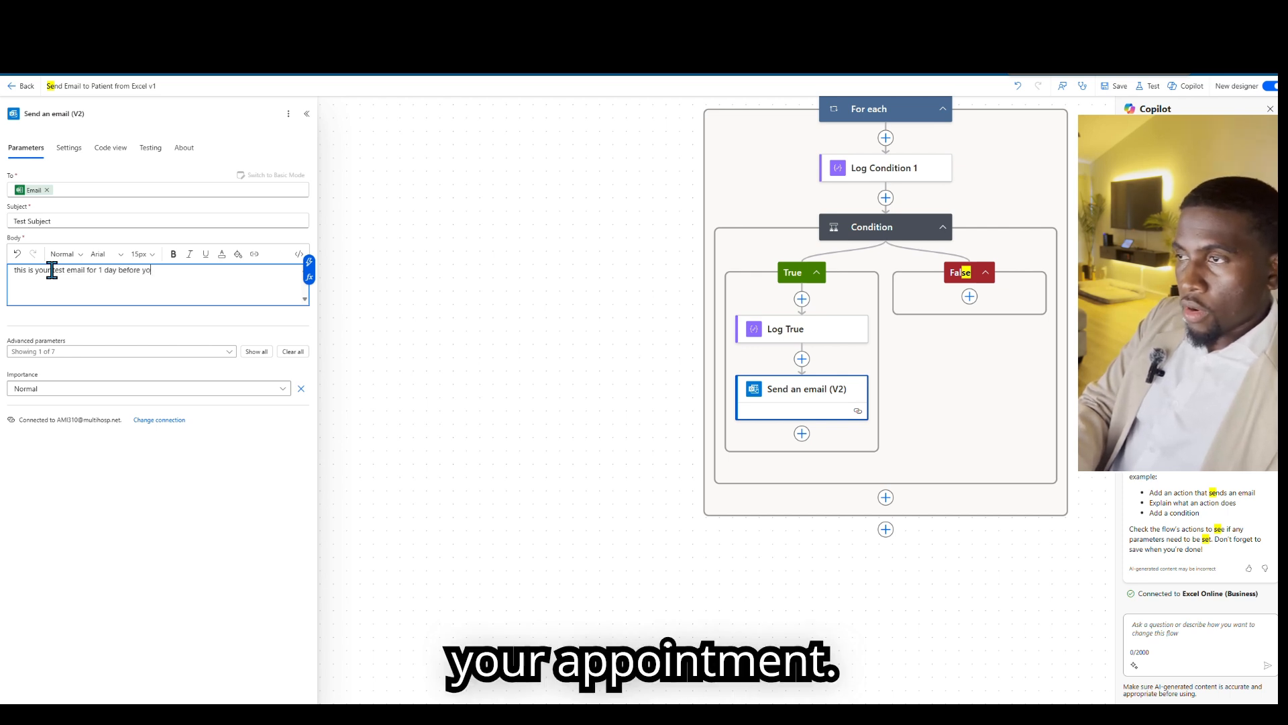
{"action": "type", "text": "ur appointment"}
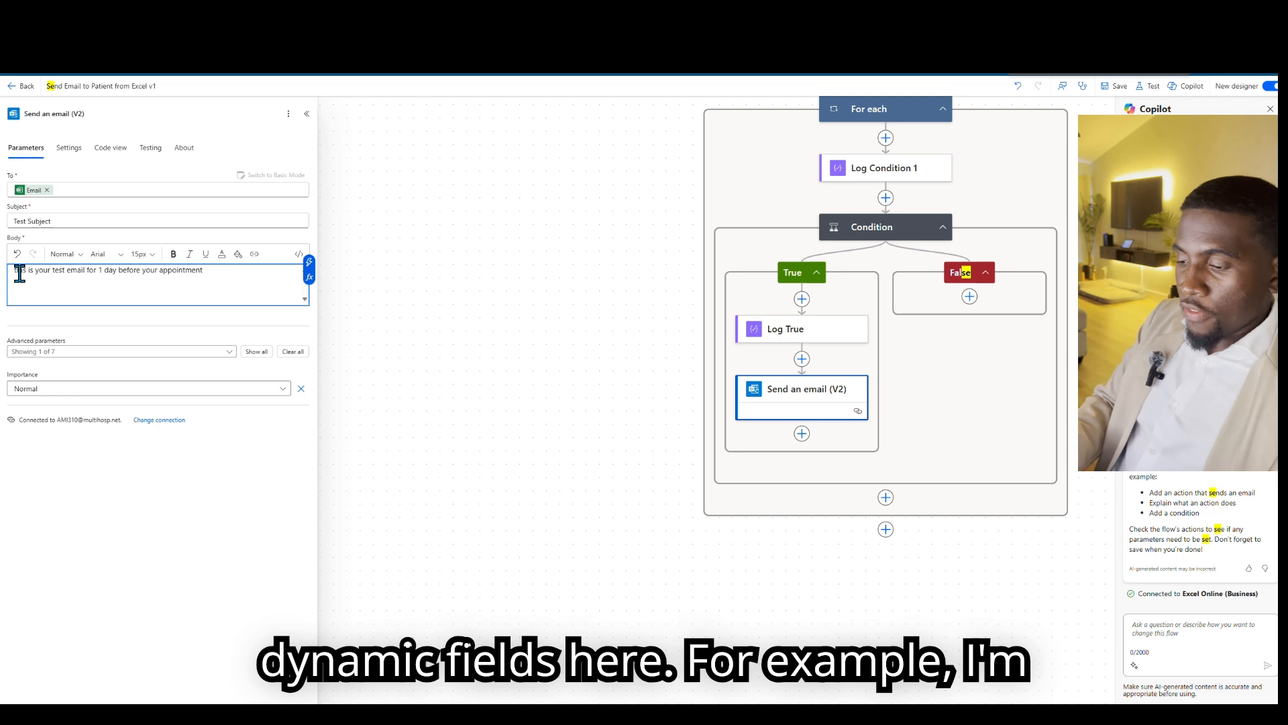
Add a greeting line above the body text reading "Hi", the Patient Name dynamic value and a comma, and save the flow.
{"action": "left_click", "coordinate": [19, 272]}
{"action": "key", "text": "Return"}
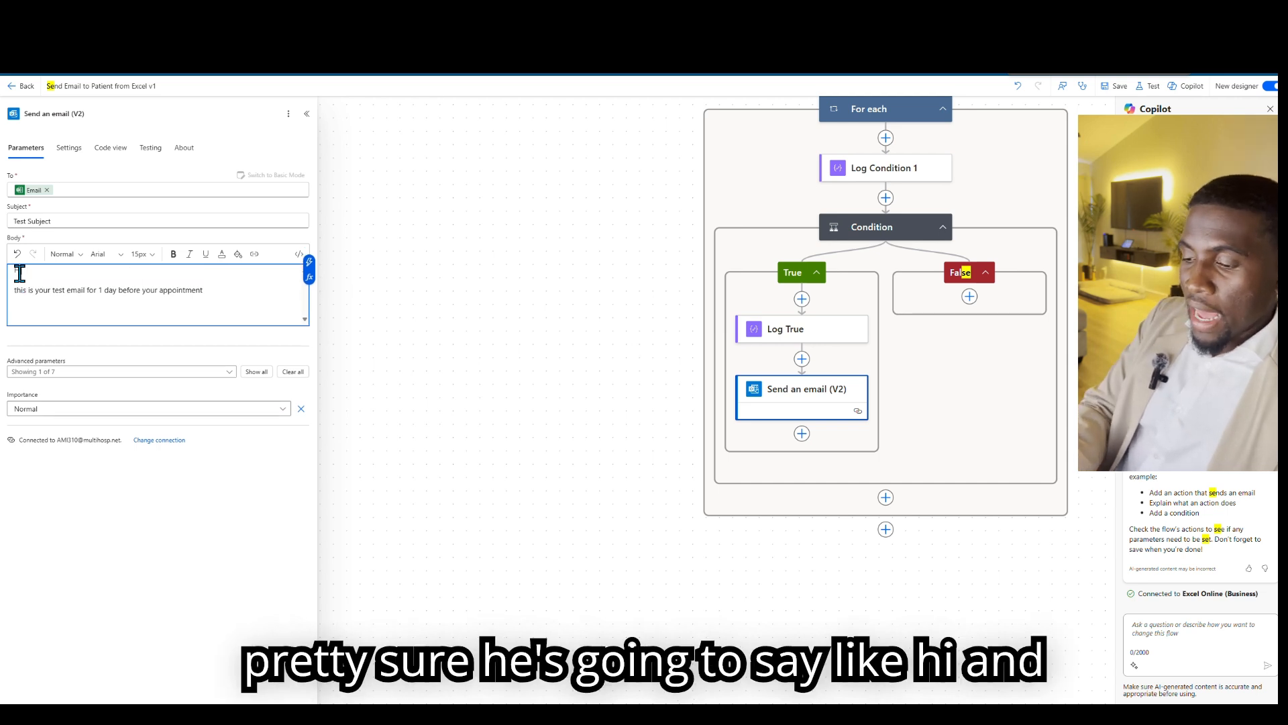
{"action": "type", "text": "Hi"}
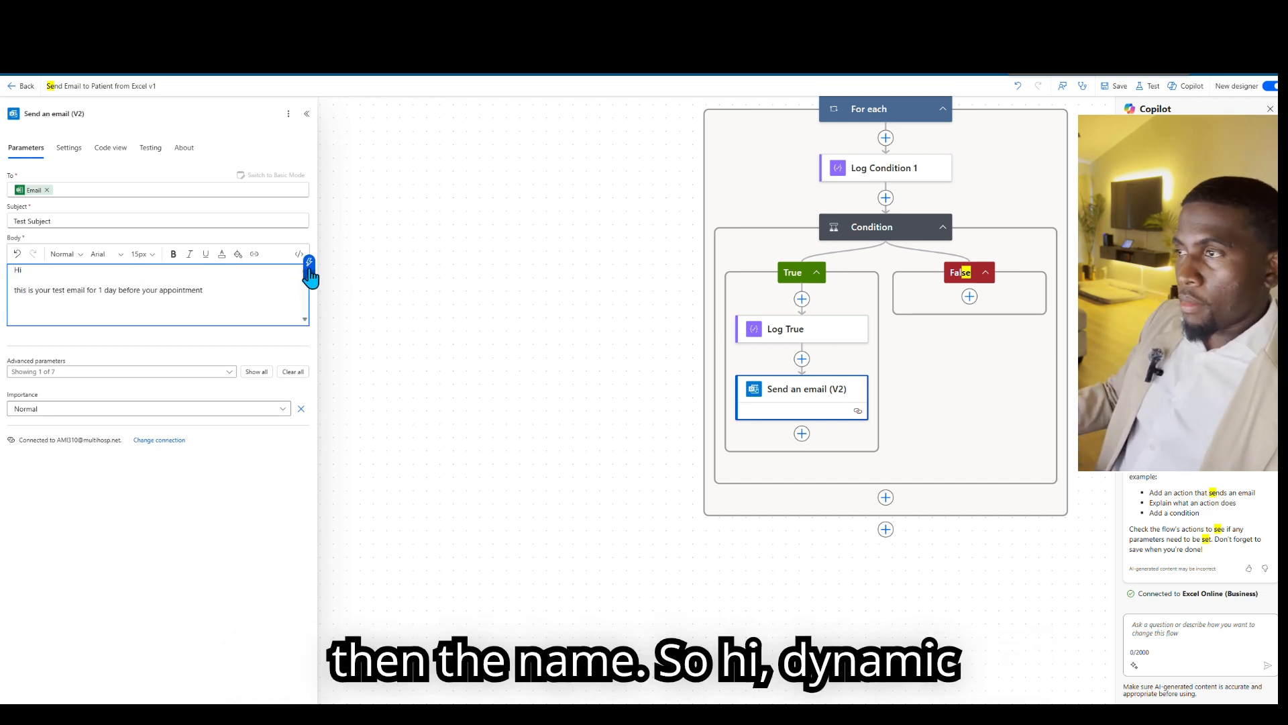
{"action": "left_click", "coordinate": [310, 264]}
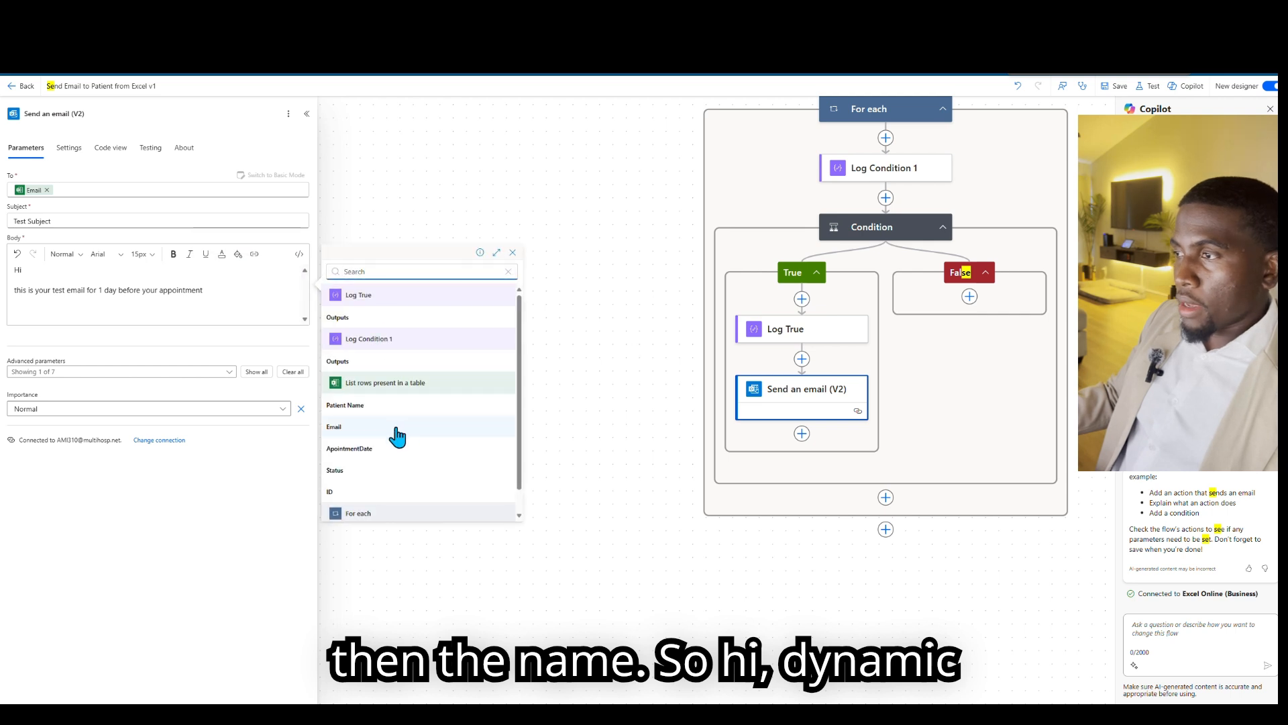
{"action": "left_click", "coordinate": [361, 407]}
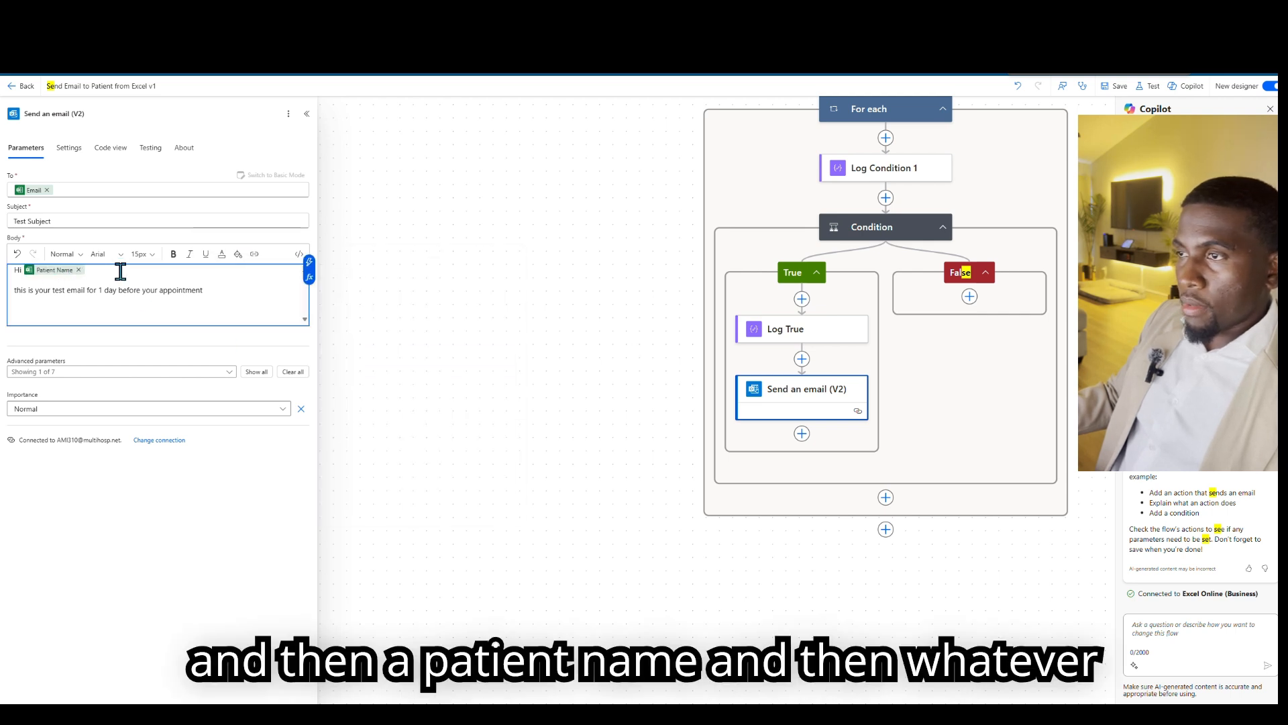
{"action": "type", "text": ","}
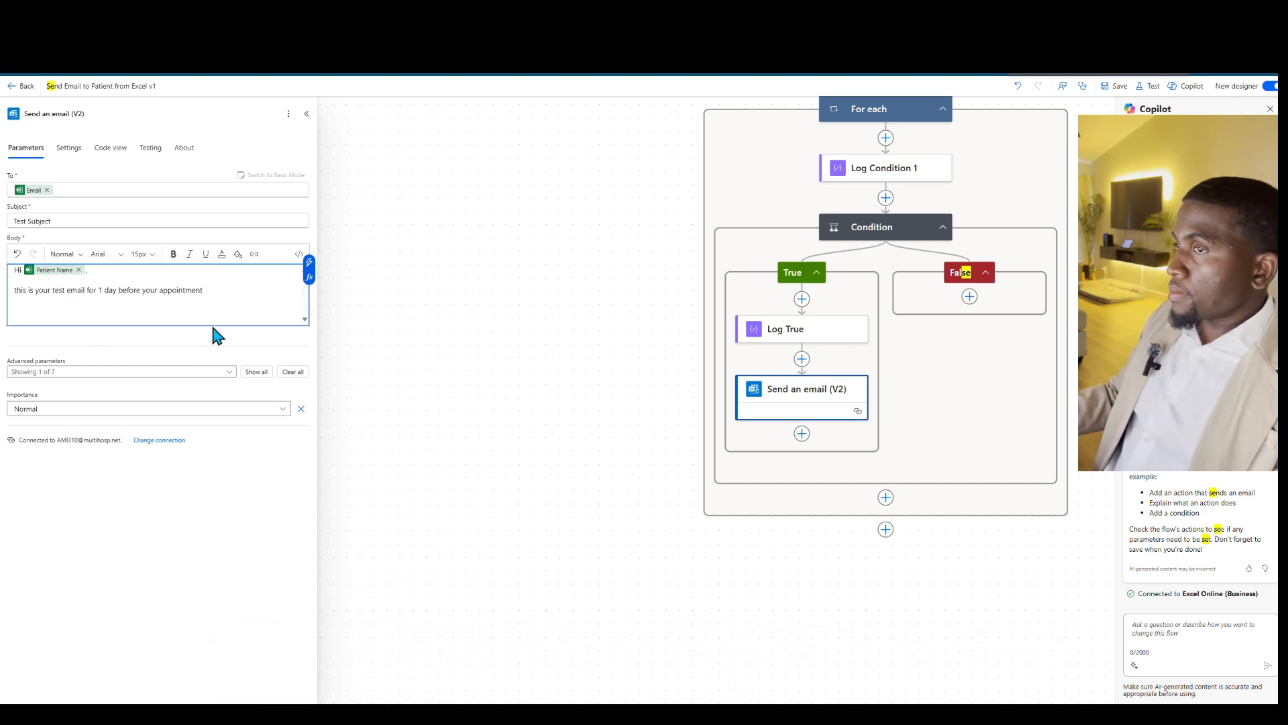
{"action": "left_click", "coordinate": [1112, 87]}
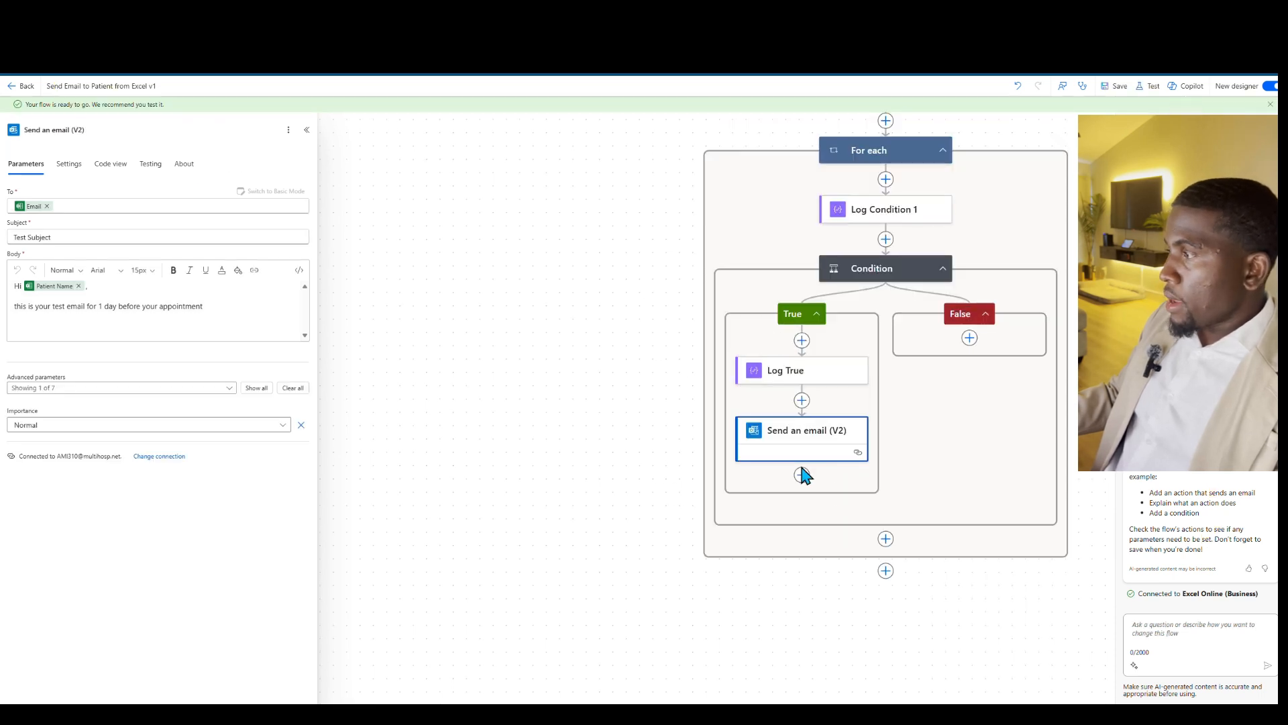
Add the Excel Online (Business) action Update a row after Send an email (V2) in the True branch.
{"action": "left_click", "coordinate": [802, 475]}
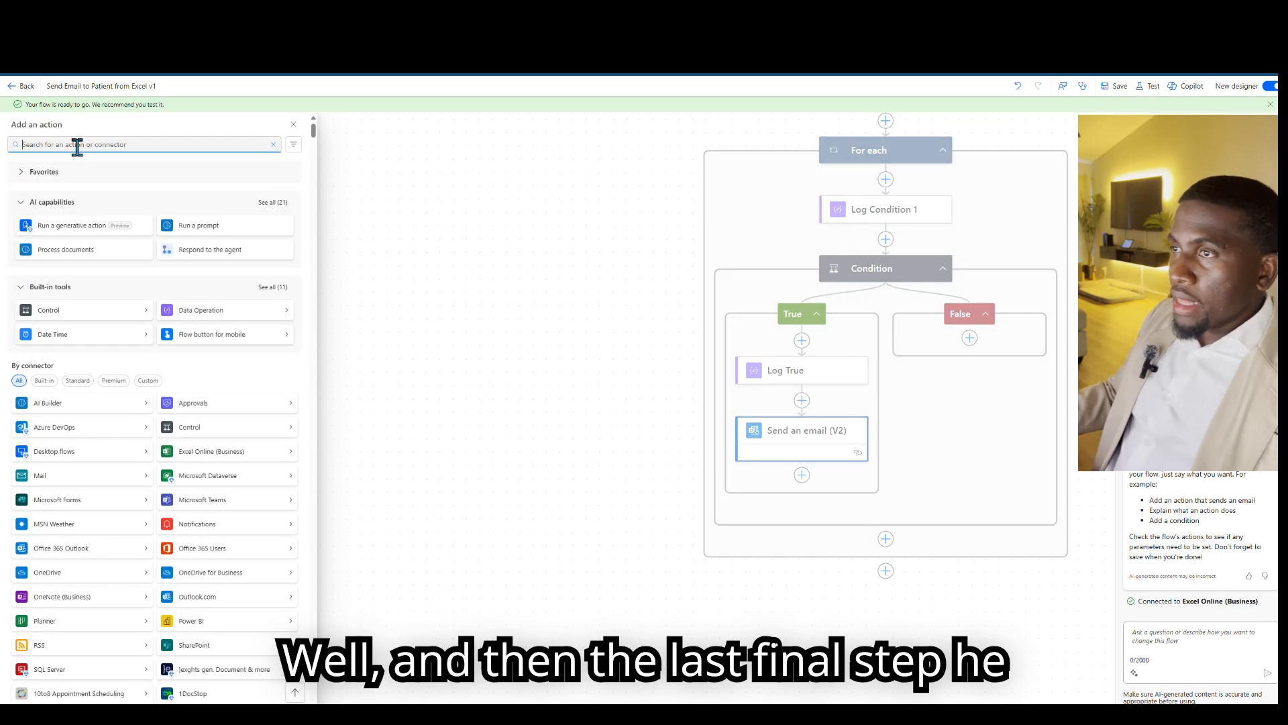
{"action": "type", "text": "update"}
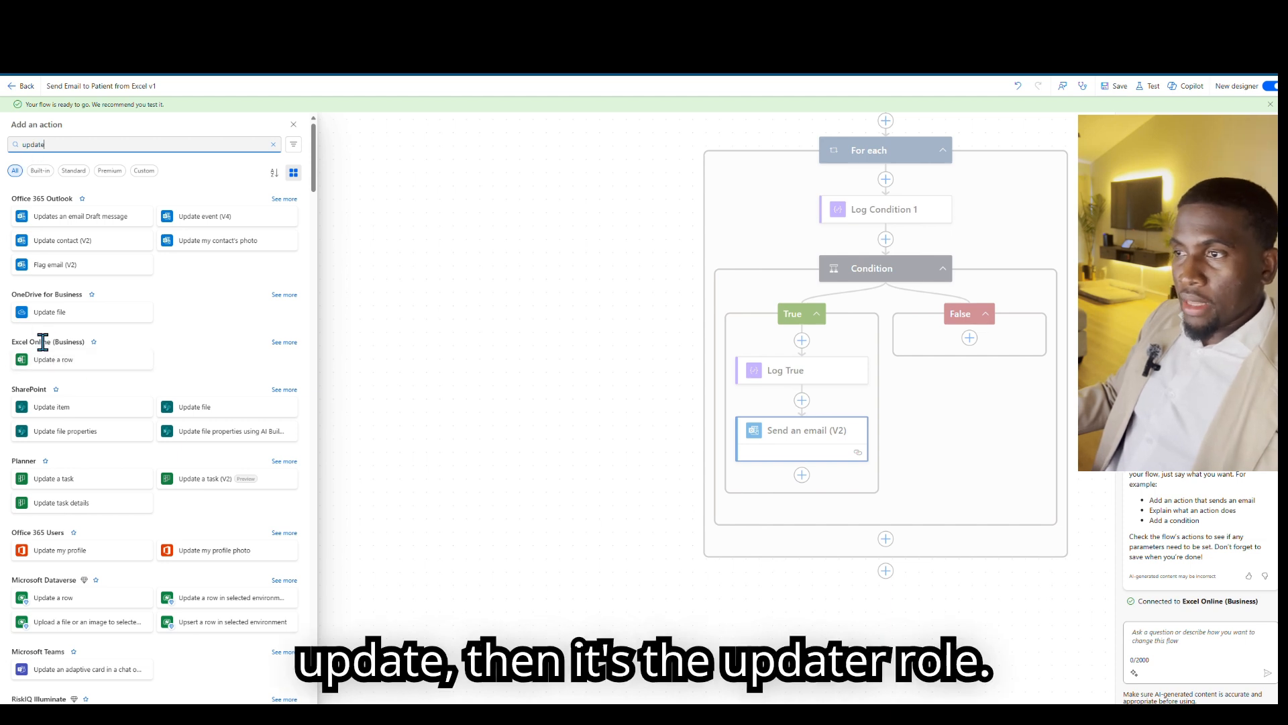
{"action": "left_click", "coordinate": [50, 362]}
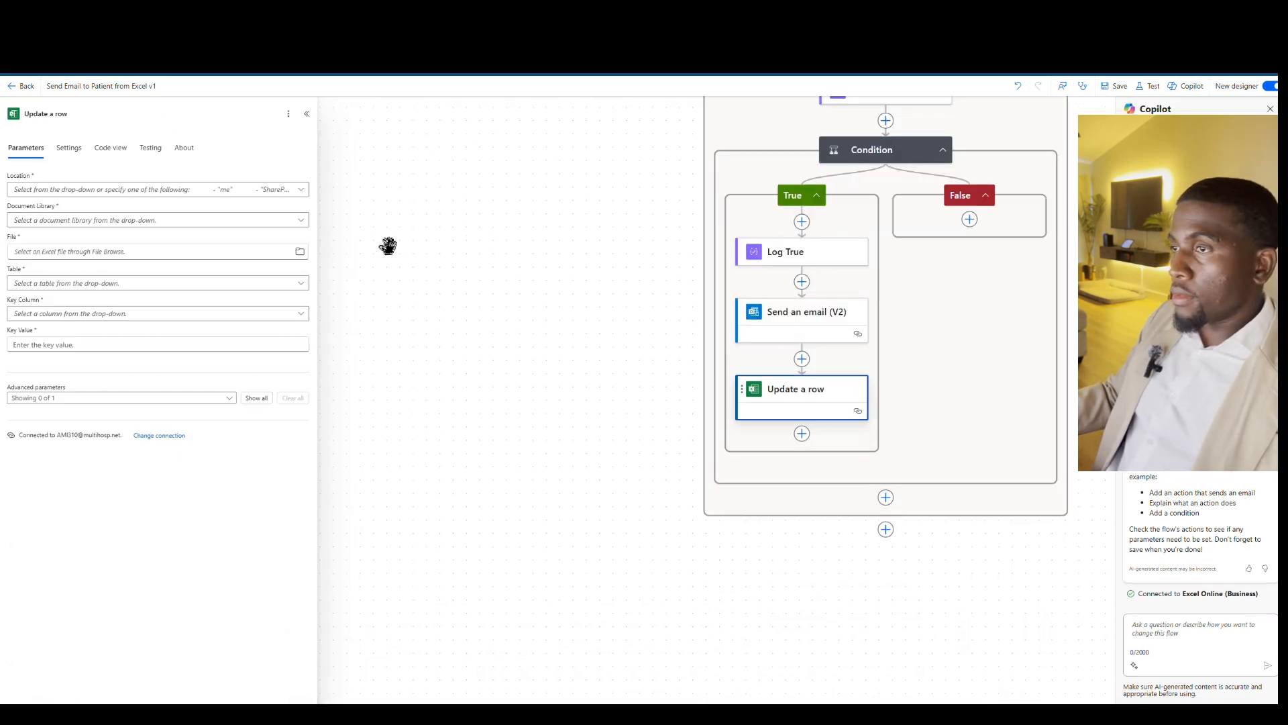
Set the Update a row location to OneDrive for Business and its document library to OneDrive.
{"action": "left_click", "coordinate": [91, 190]}
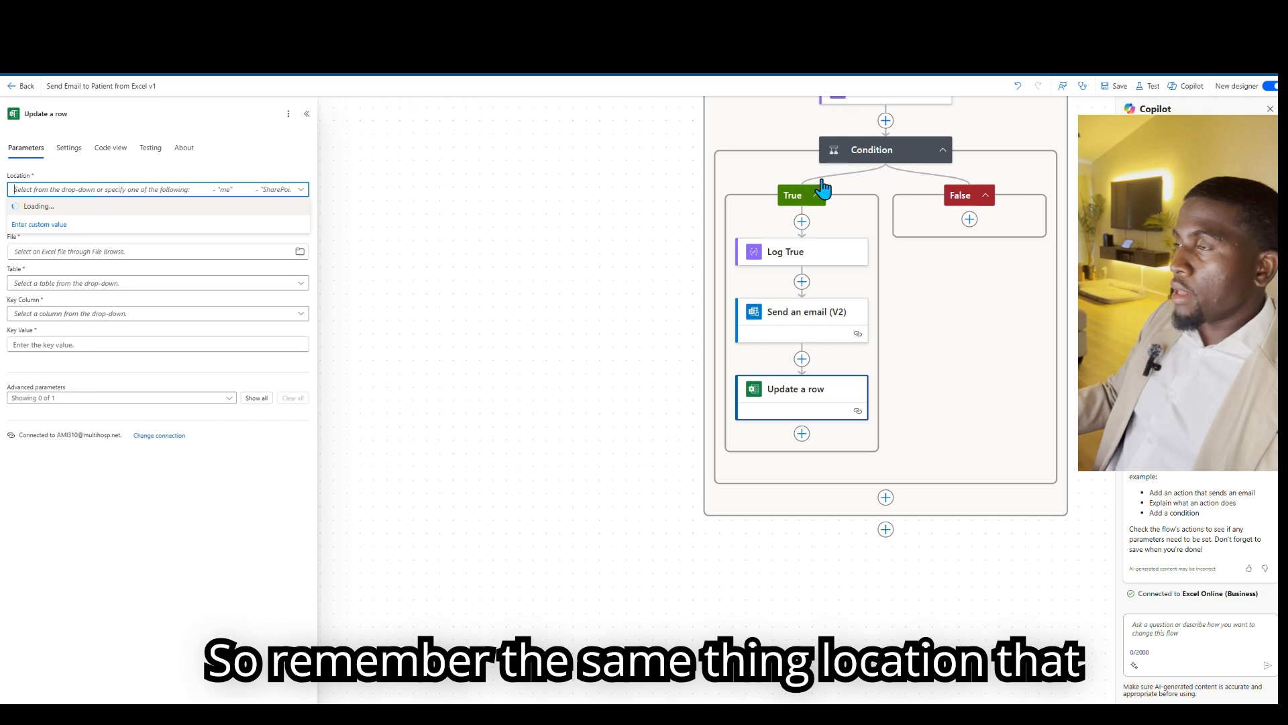
{"action": "scroll", "coordinate": [824, 167], "scroll_direction": "up", "scroll_amount": 1}
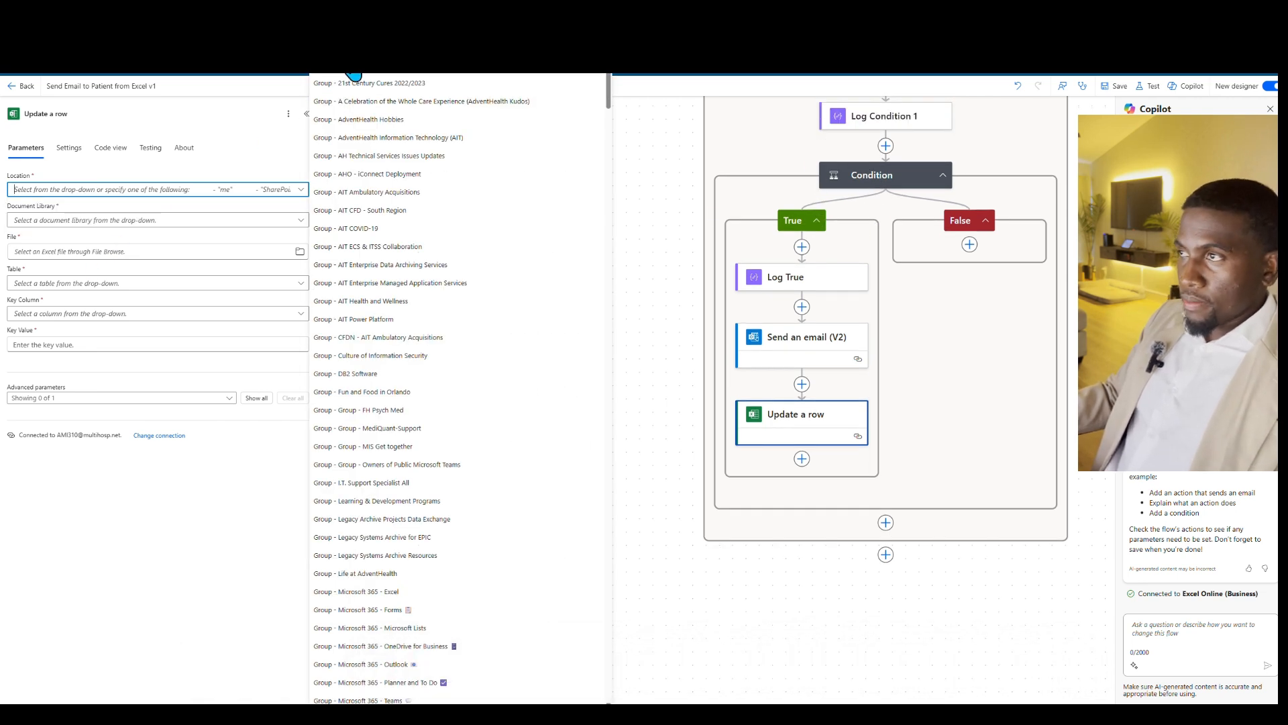
{"action": "left_click", "coordinate": [354, 76]}
{"action": "left_click", "coordinate": [49, 223]}
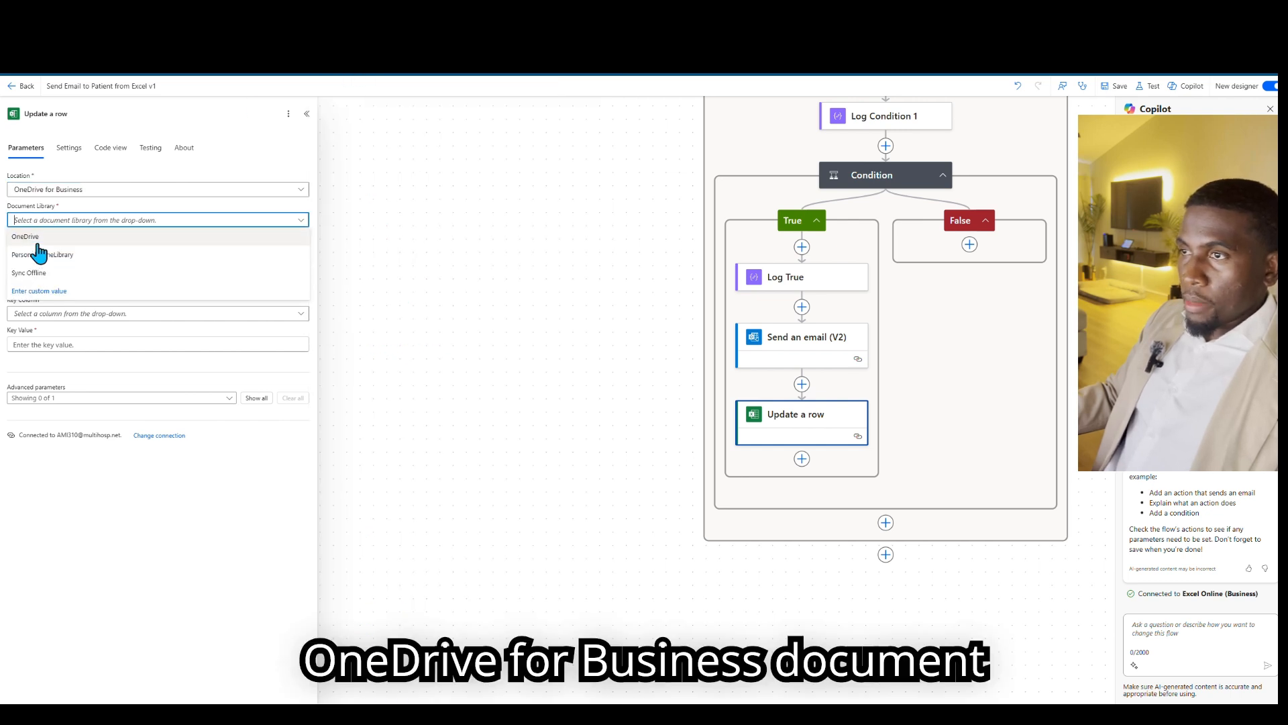
{"action": "left_click", "coordinate": [38, 241]}
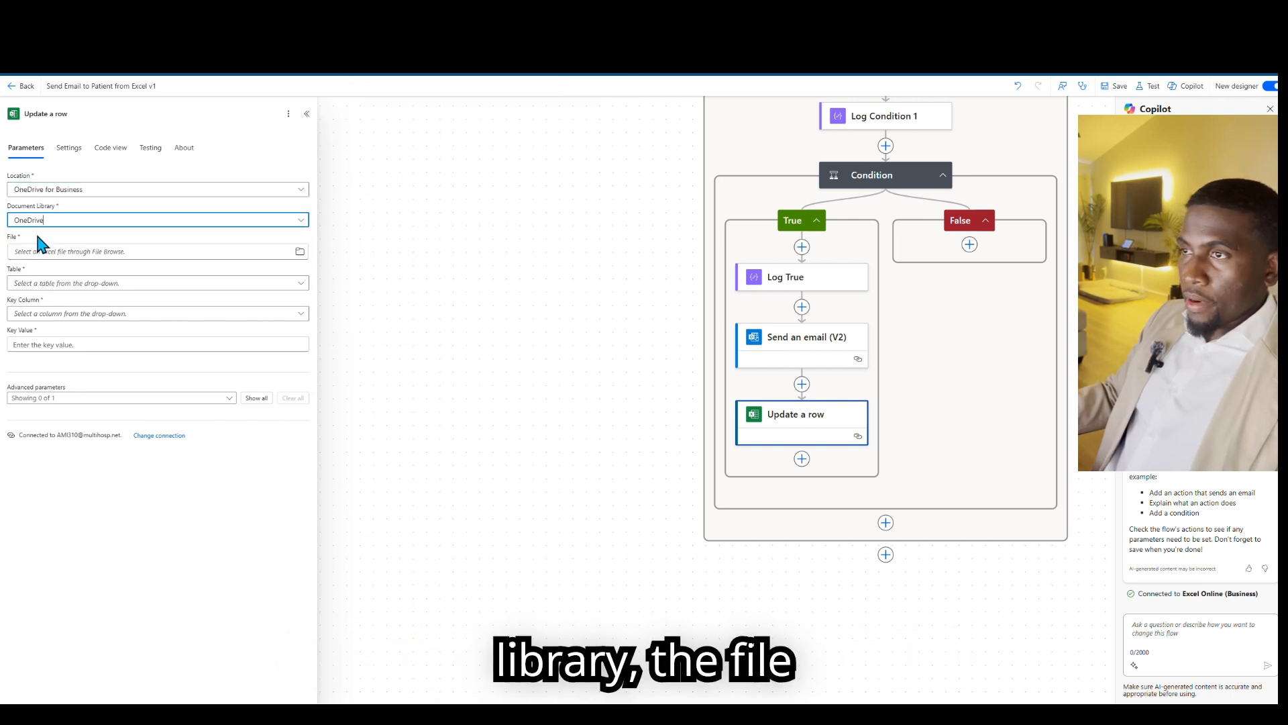
Choose the file /Book.xlsx and the table Table1 for the Update a row action.
{"action": "left_click", "coordinate": [300, 252]}
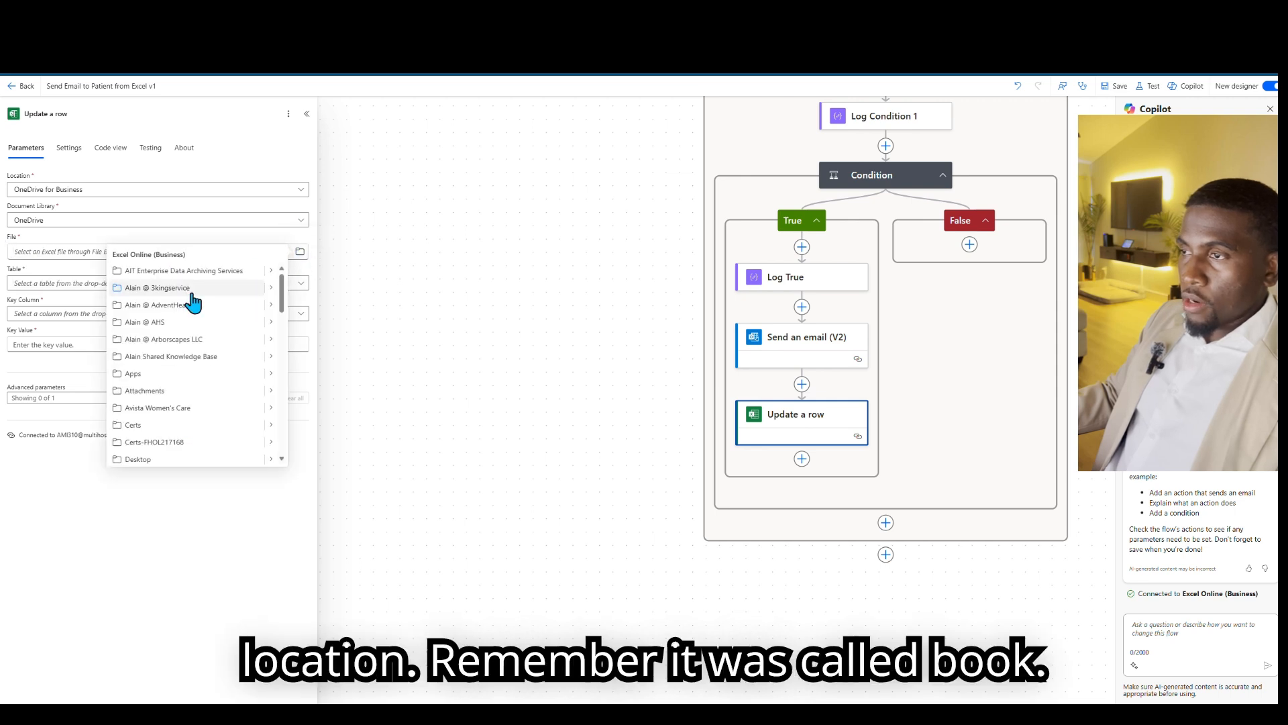
{"action": "scroll", "coordinate": [184, 383], "scroll_direction": "down", "scroll_amount": 10}
{"action": "scroll", "coordinate": [187, 383], "scroll_direction": "down", "scroll_amount": 10}
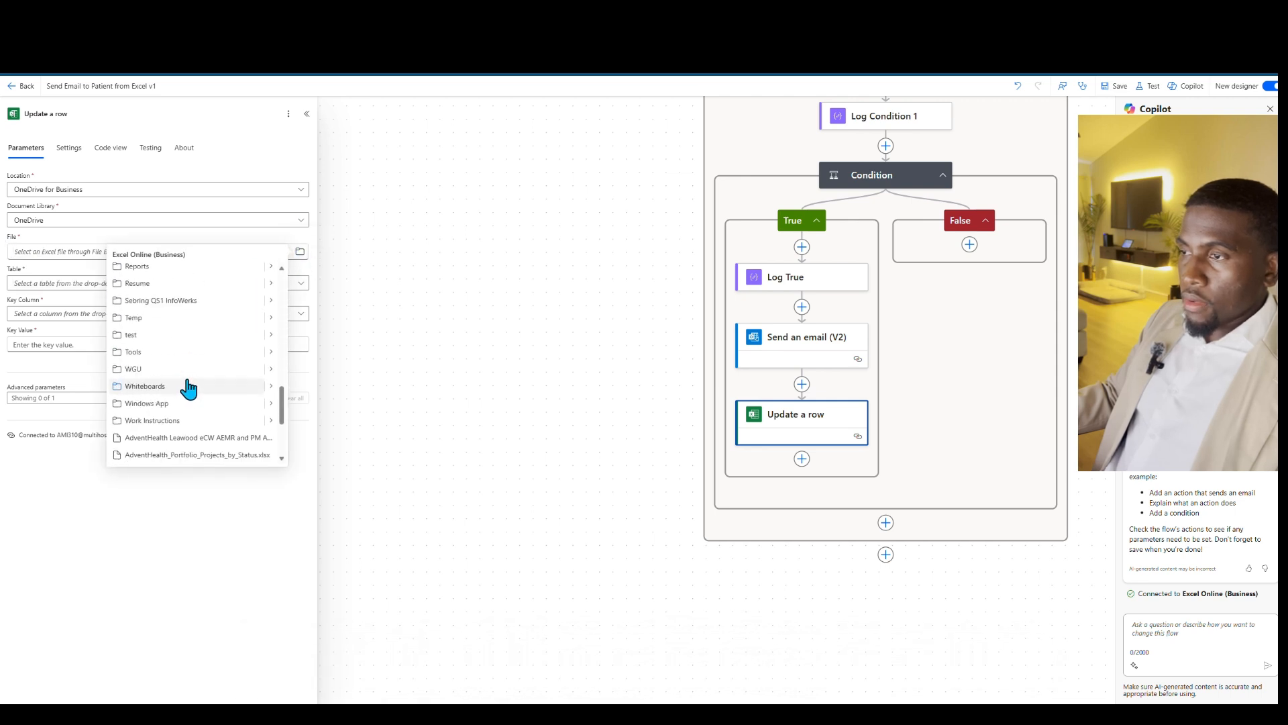
{"action": "left_click", "coordinate": [164, 316]}
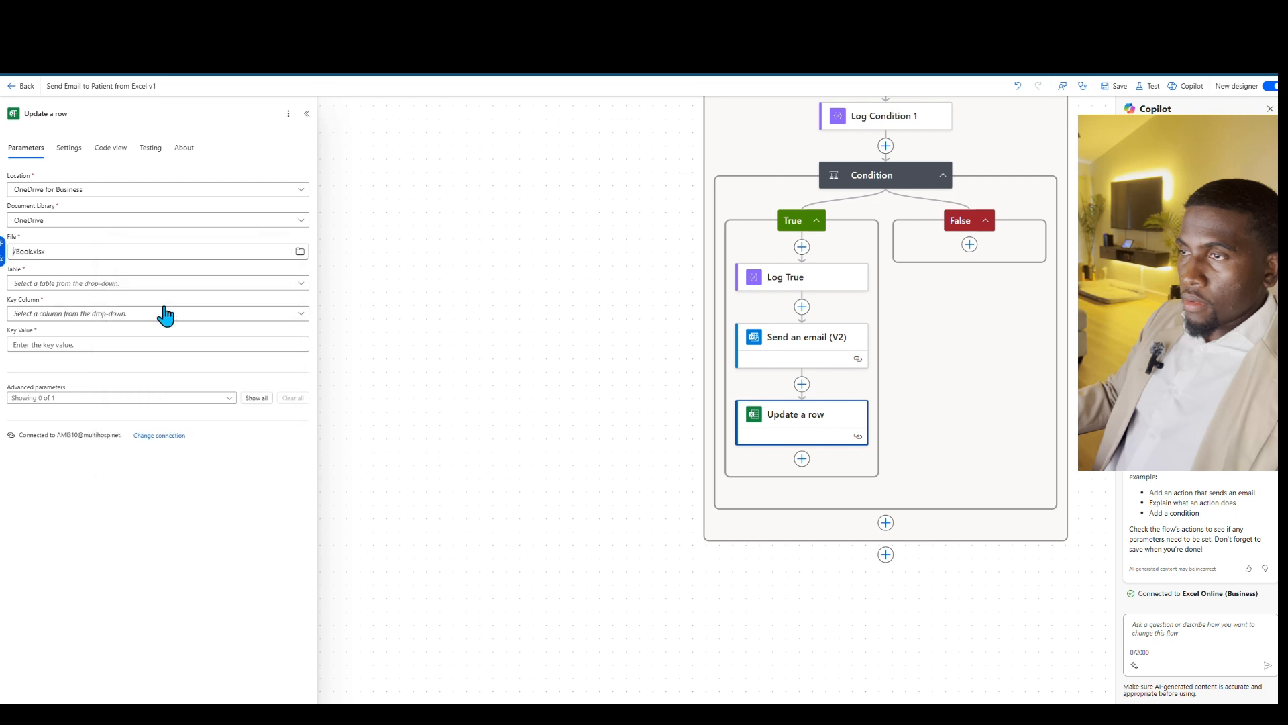
{"action": "left_click", "coordinate": [52, 284]}
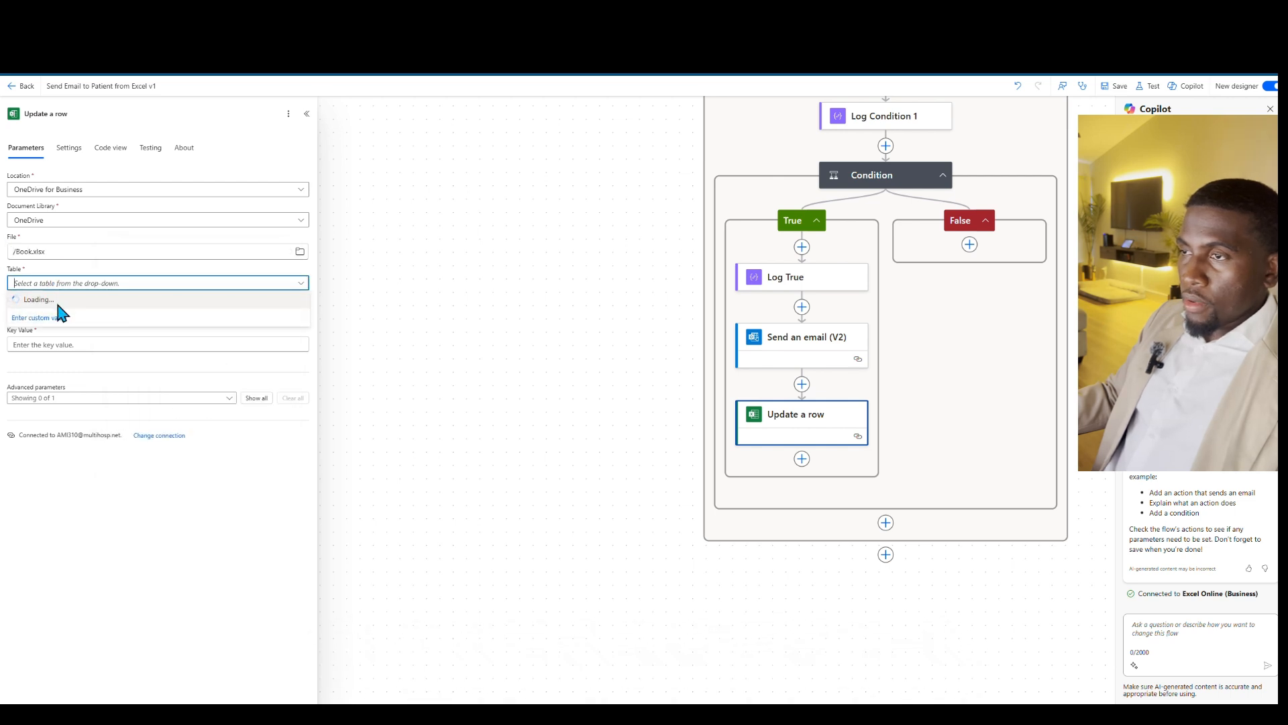
{"action": "left_click", "coordinate": [57, 301]}
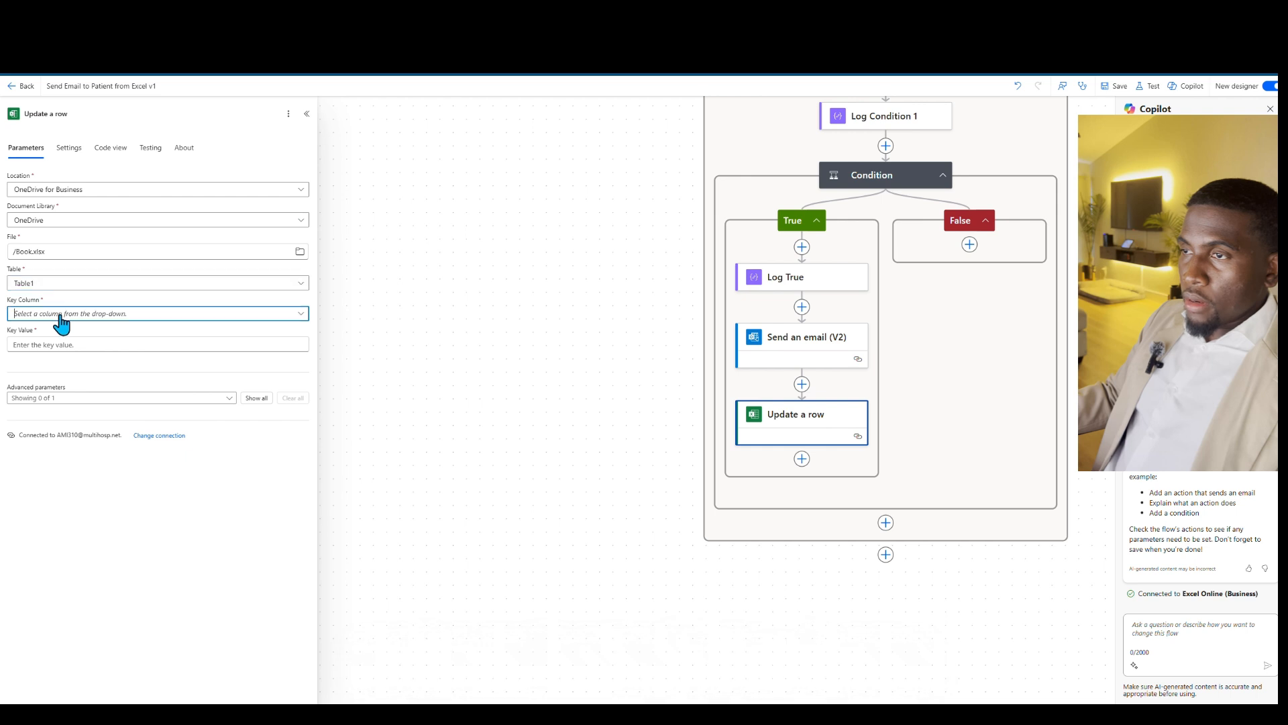
Set the key column to ID and the key value to the ID dynamic value from the listed Excel rows.
{"action": "left_click", "coordinate": [60, 313]}
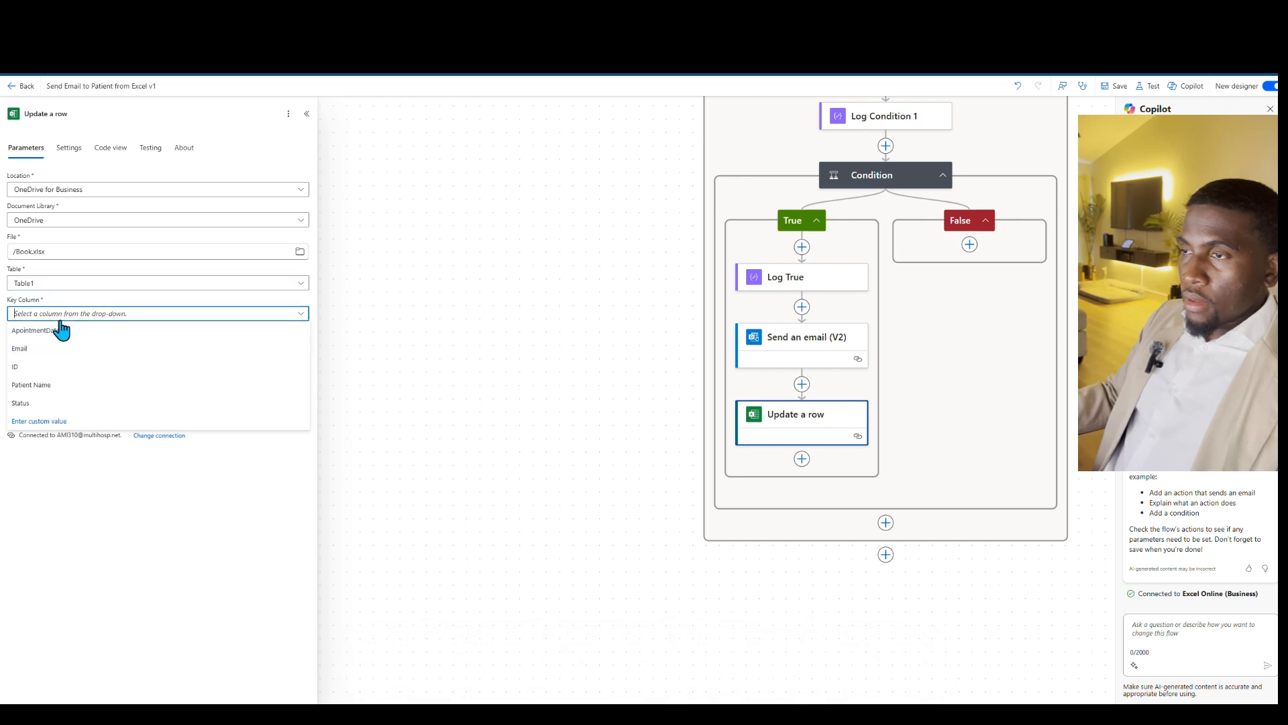
{"action": "left_click", "coordinate": [55, 367]}
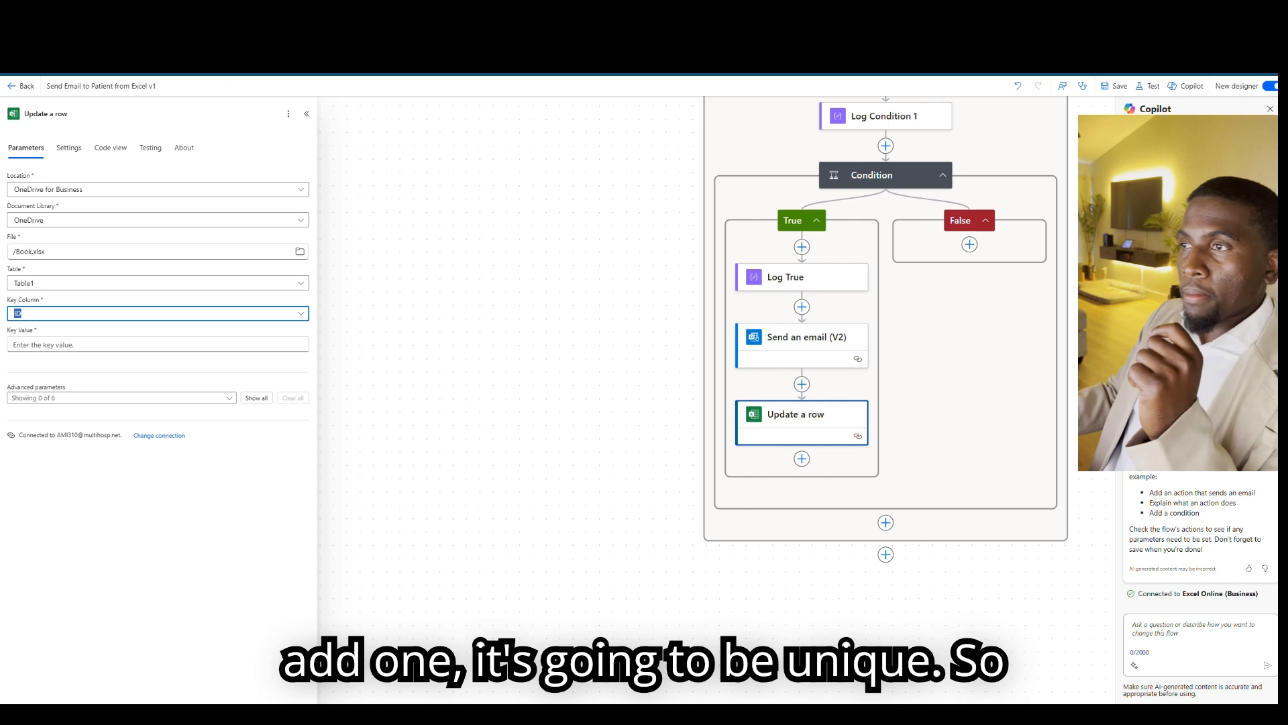
{"action": "left_click", "coordinate": [41, 344]}
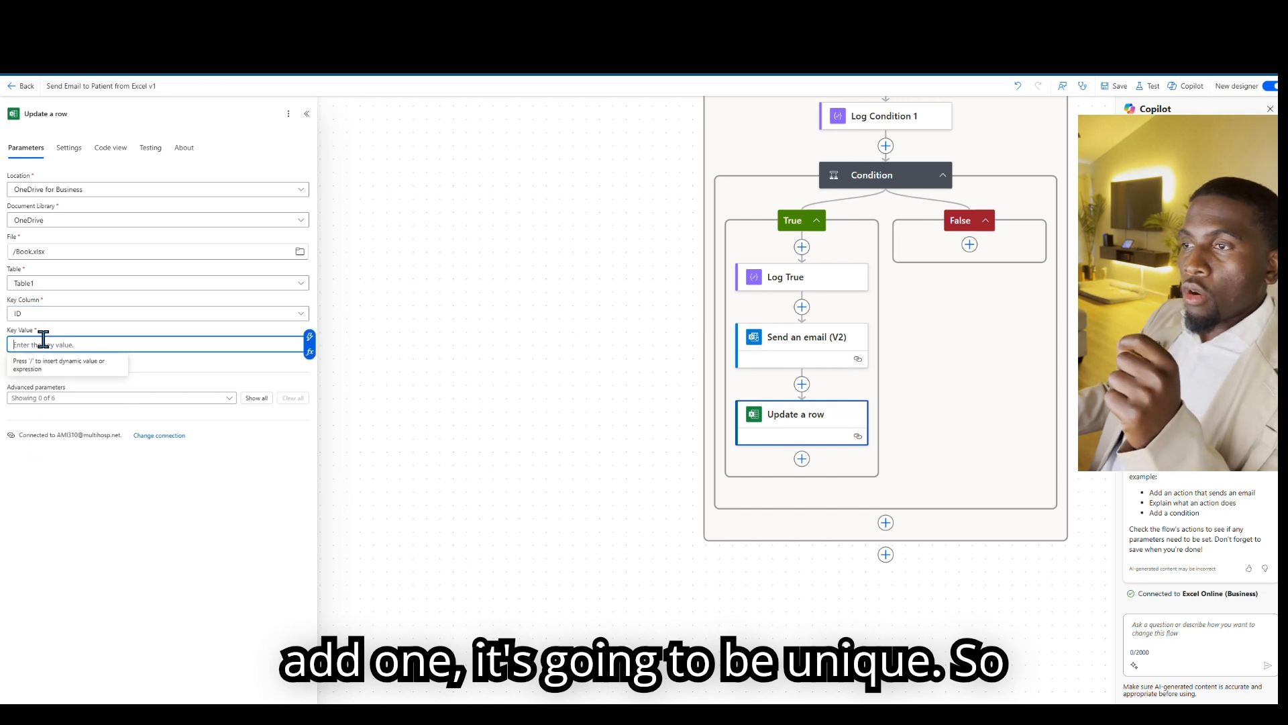
{"action": "left_click", "coordinate": [310, 339]}
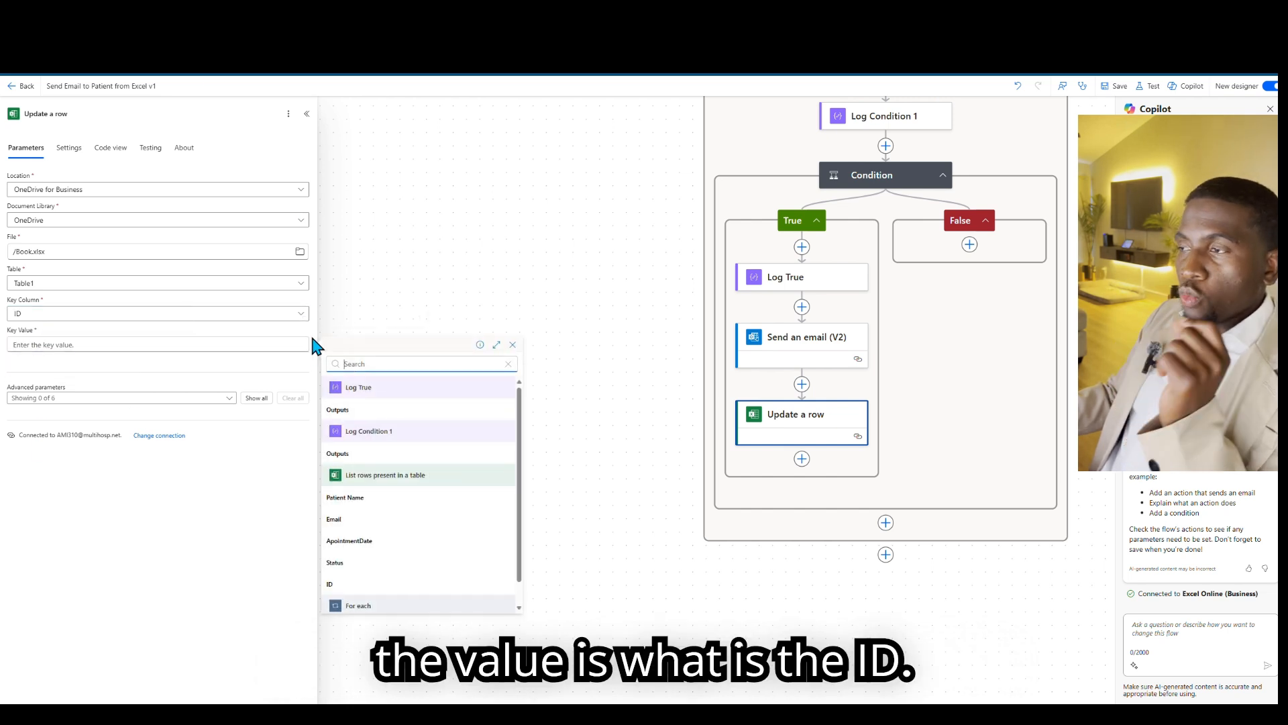
{"action": "left_click", "coordinate": [349, 584]}
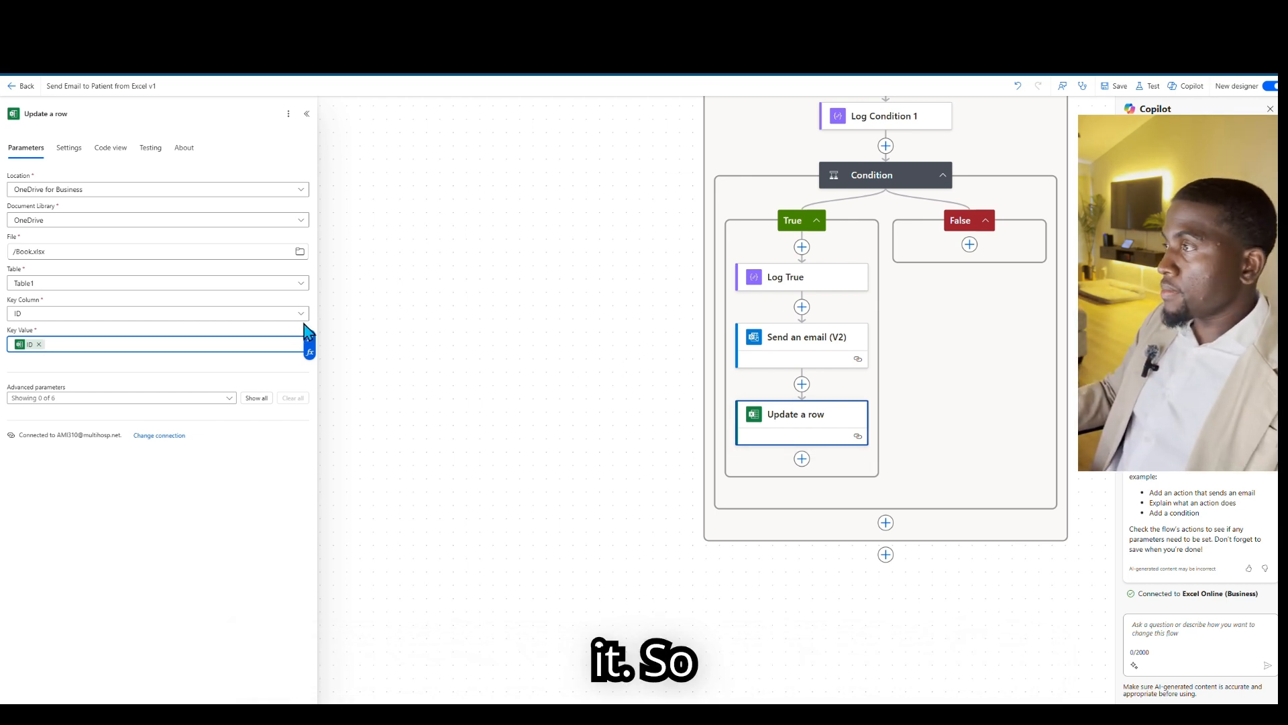
Include Status among the advanced parameters of the Update a row action.
{"action": "left_click", "coordinate": [228, 399]}
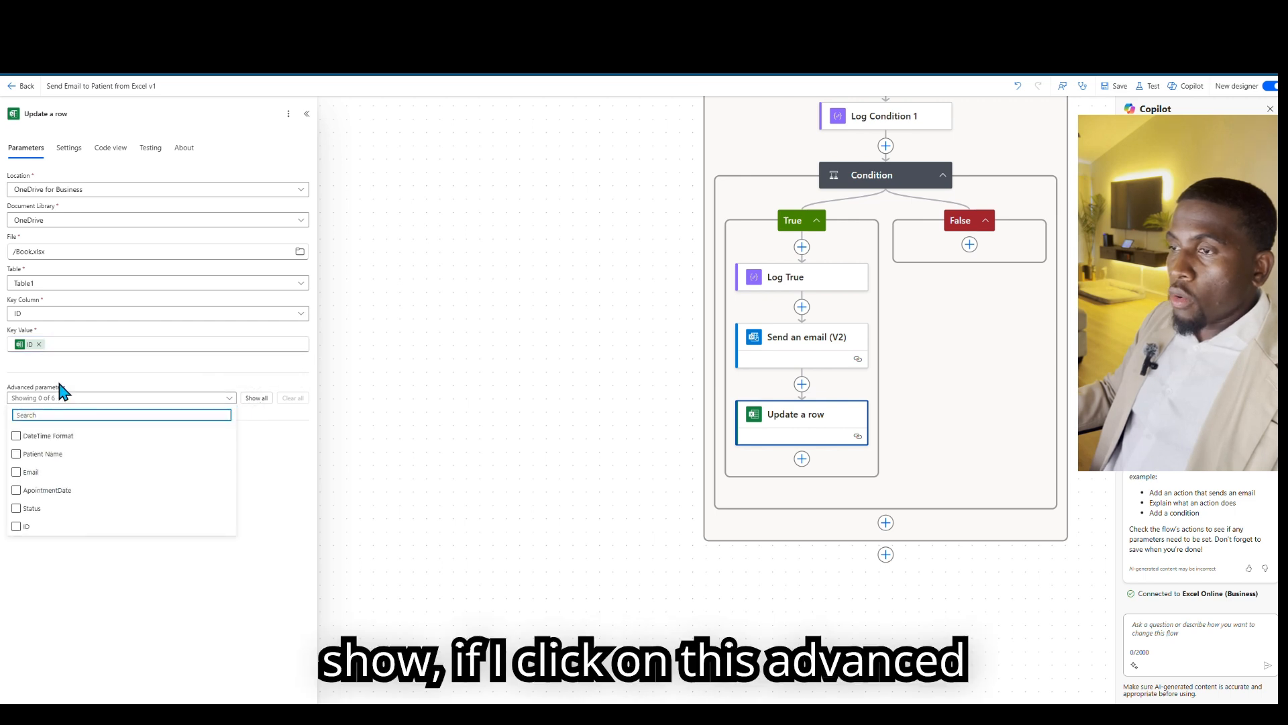
{"action": "left_click", "coordinate": [229, 401]}
{"action": "left_click", "coordinate": [229, 400]}
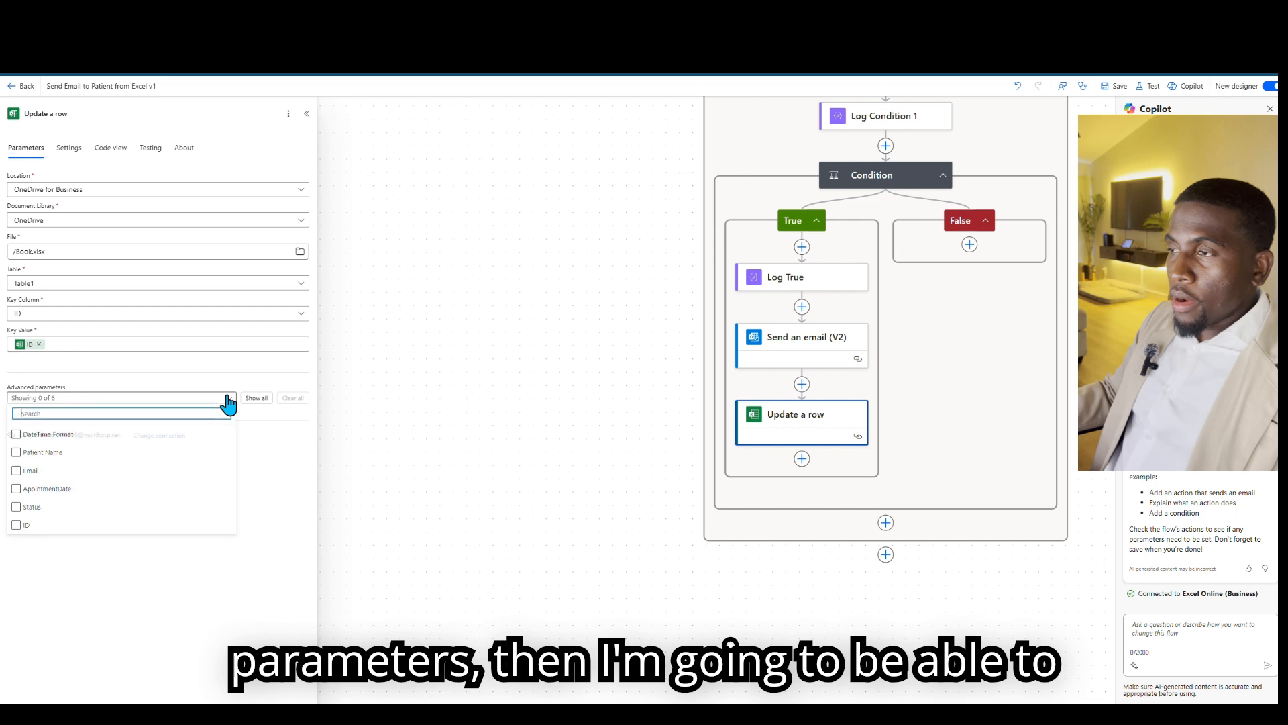
{"action": "left_click", "coordinate": [16, 508]}
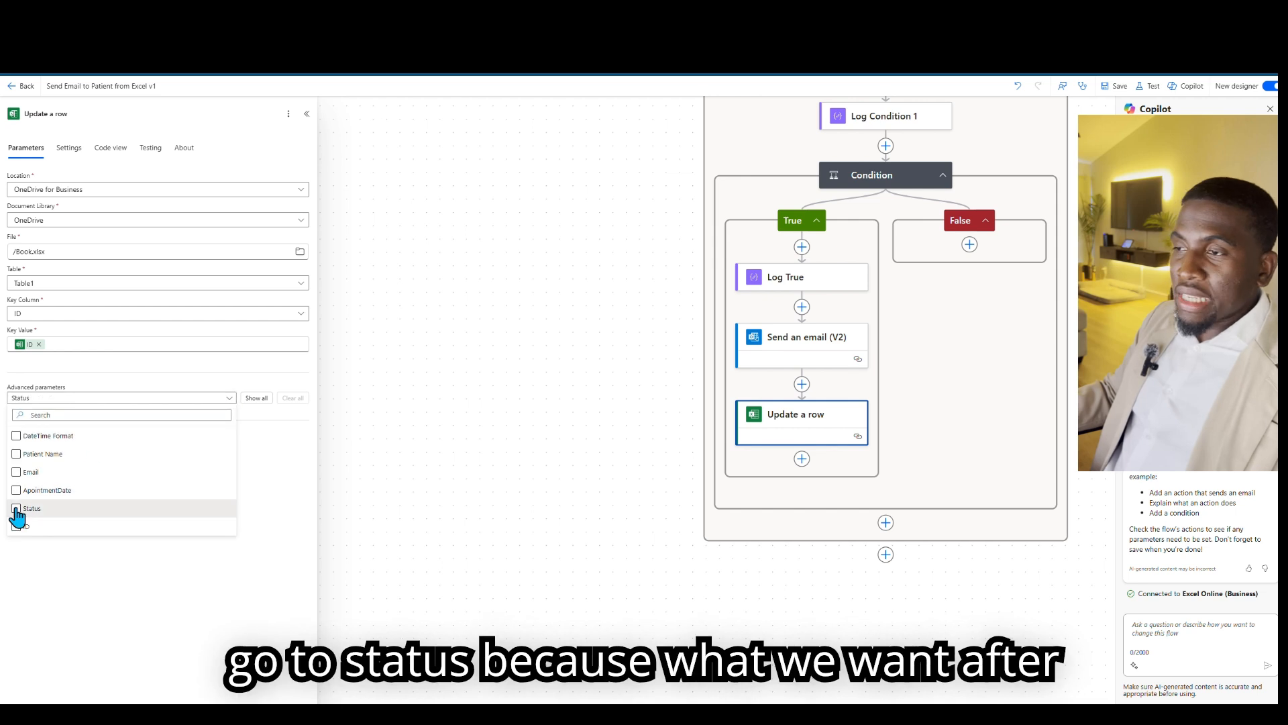
Set Status to Sent in the Update a row action, and select the ID 4 row's Status cell in the Excel workbook.
{"action": "left_click", "coordinate": [198, 616]}
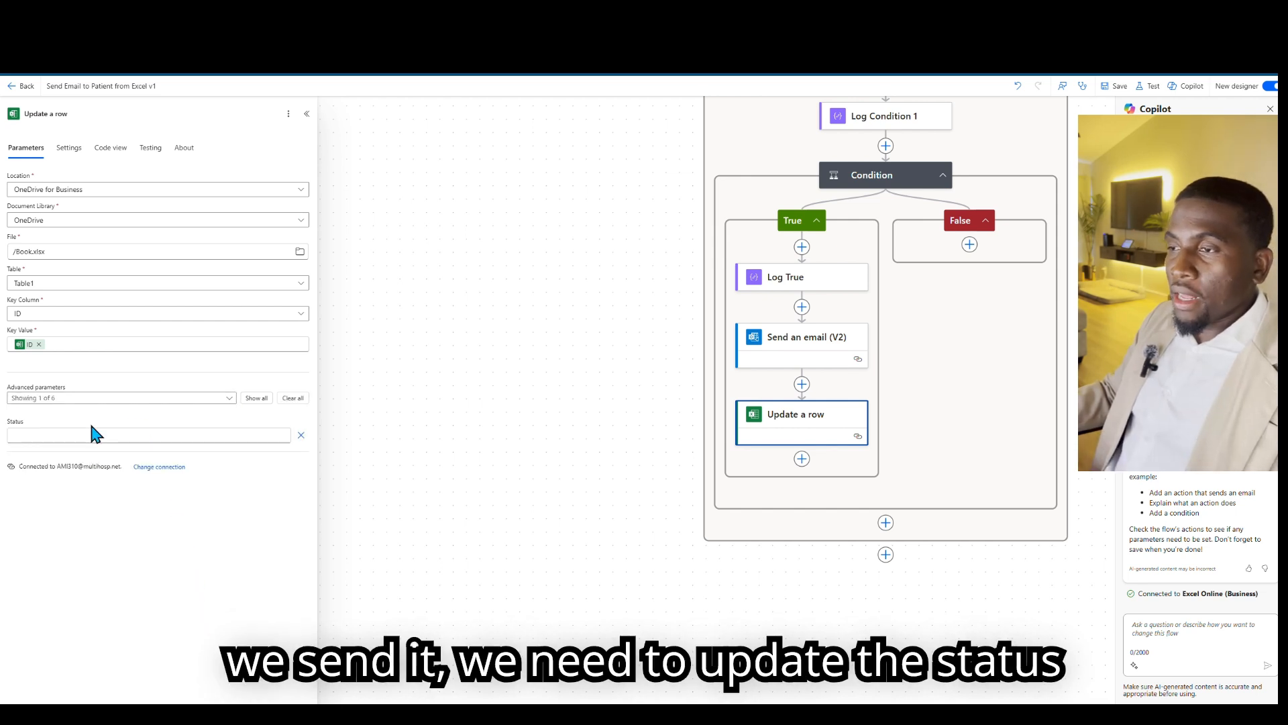
{"action": "left_click", "coordinate": [69, 435]}
{"action": "type", "text": "Sent"}
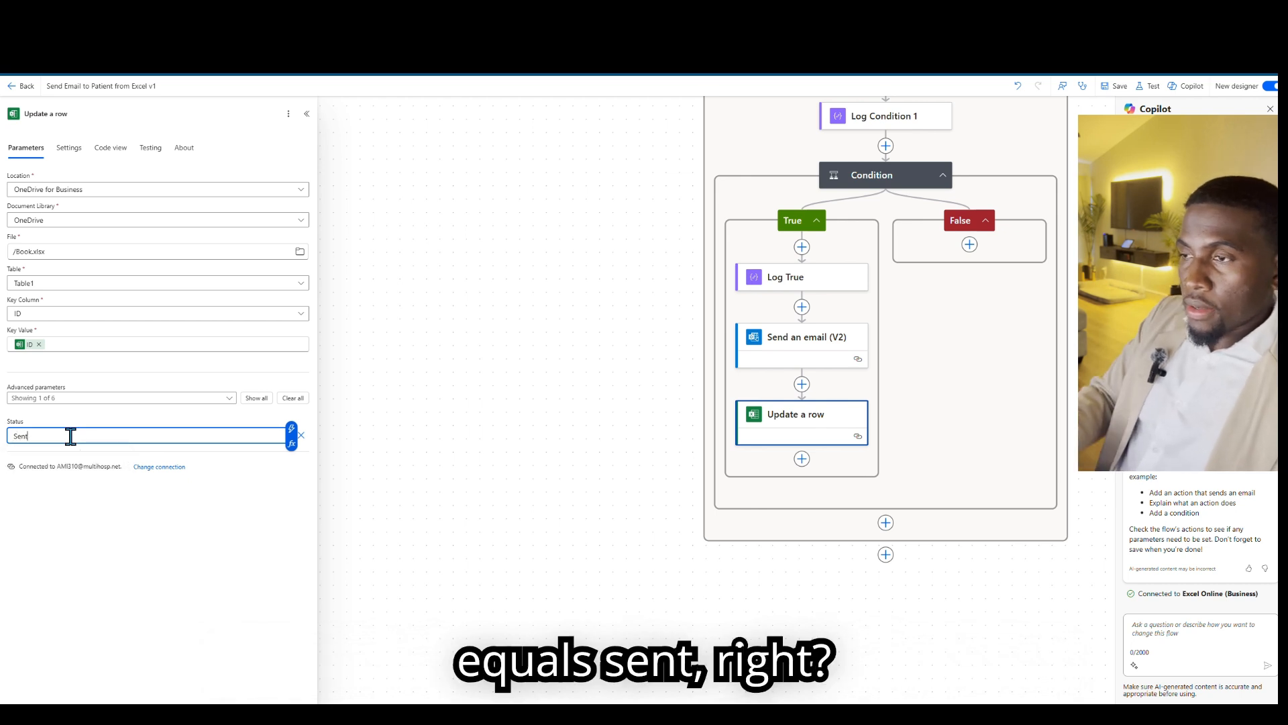
{"action": "left_click", "coordinate": [129, 488]}
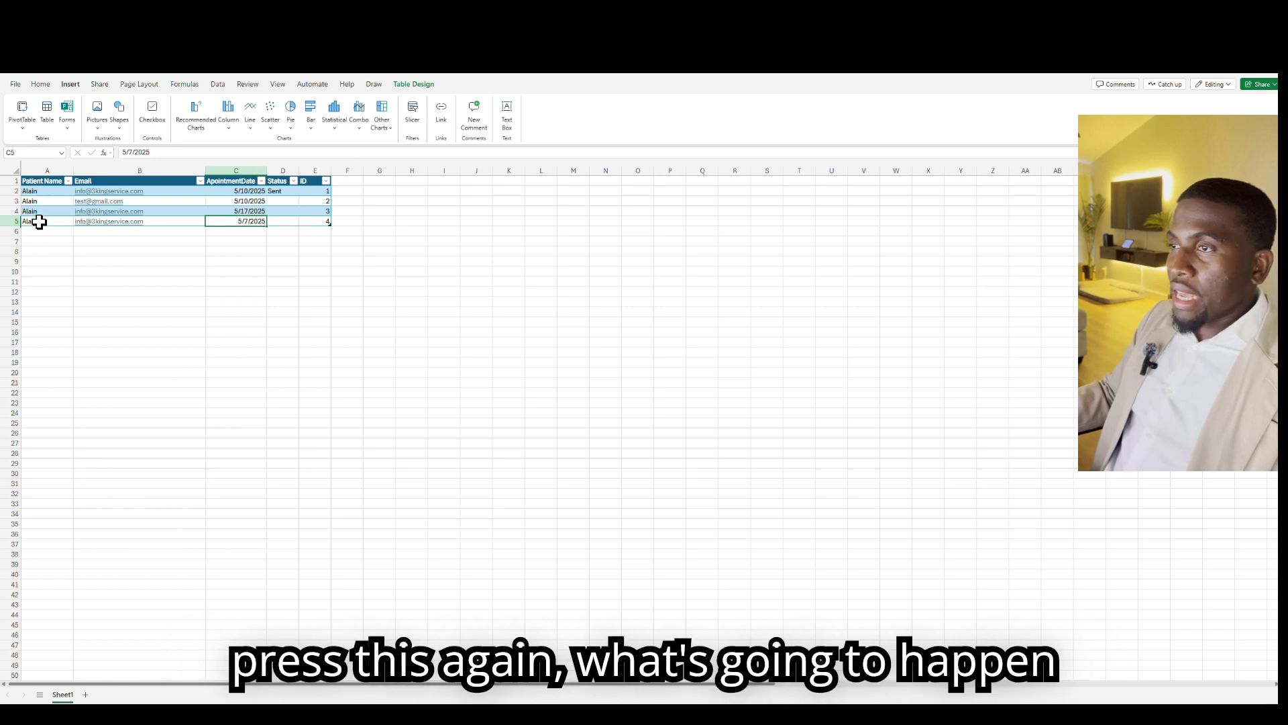
{"action": "left_click", "coordinate": [299, 221]}
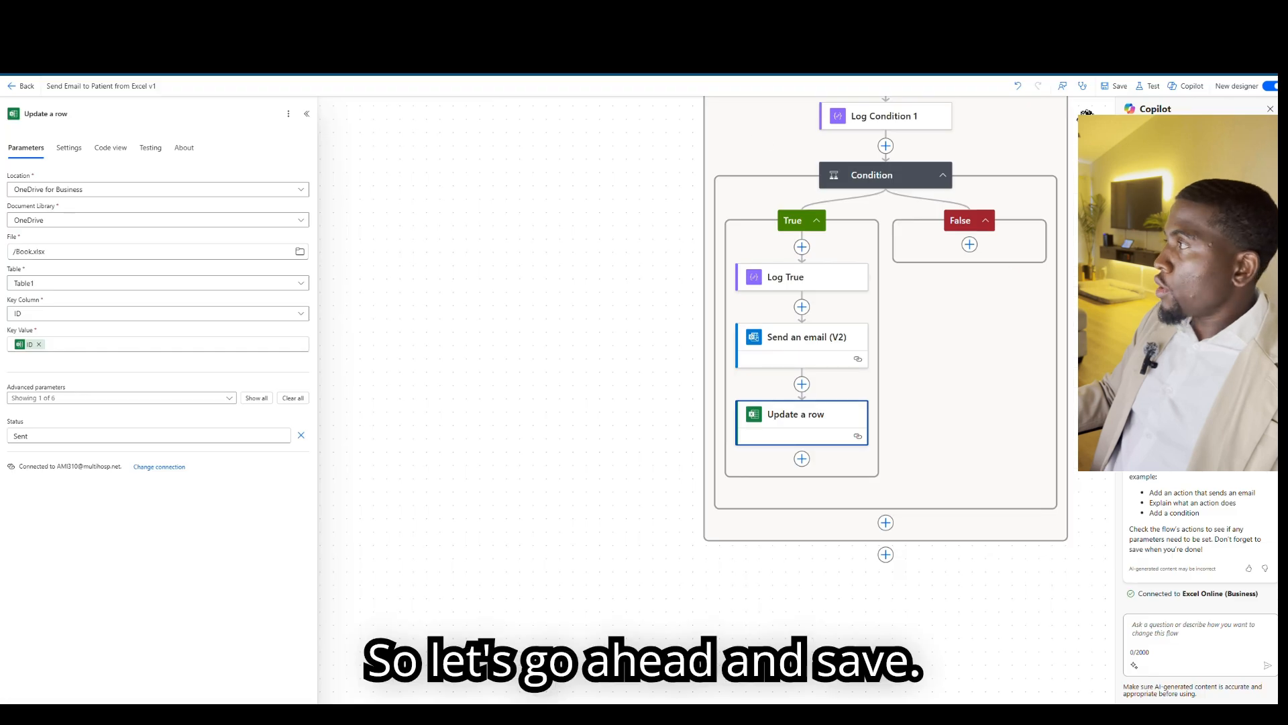
Save the Send Email to Patient from Excel v1 flow and start a test run of it.
{"action": "left_click", "coordinate": [1115, 86]}
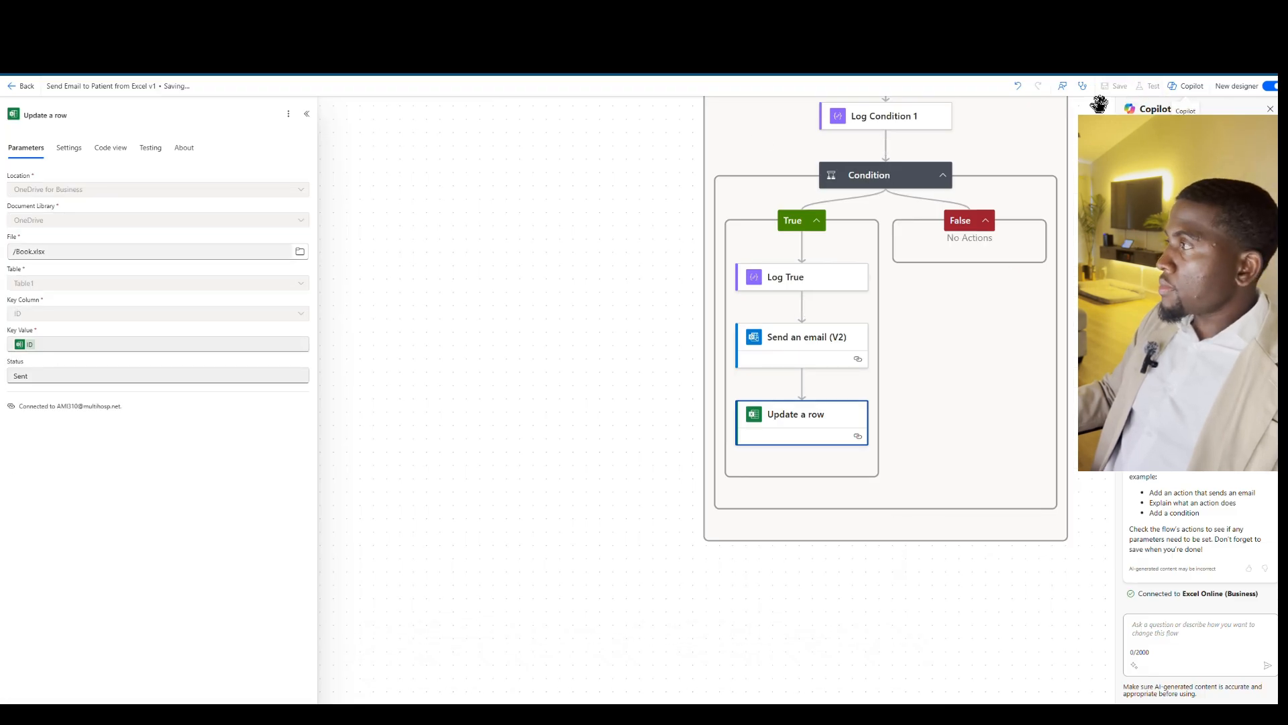
{"action": "left_click", "coordinate": [1152, 87]}
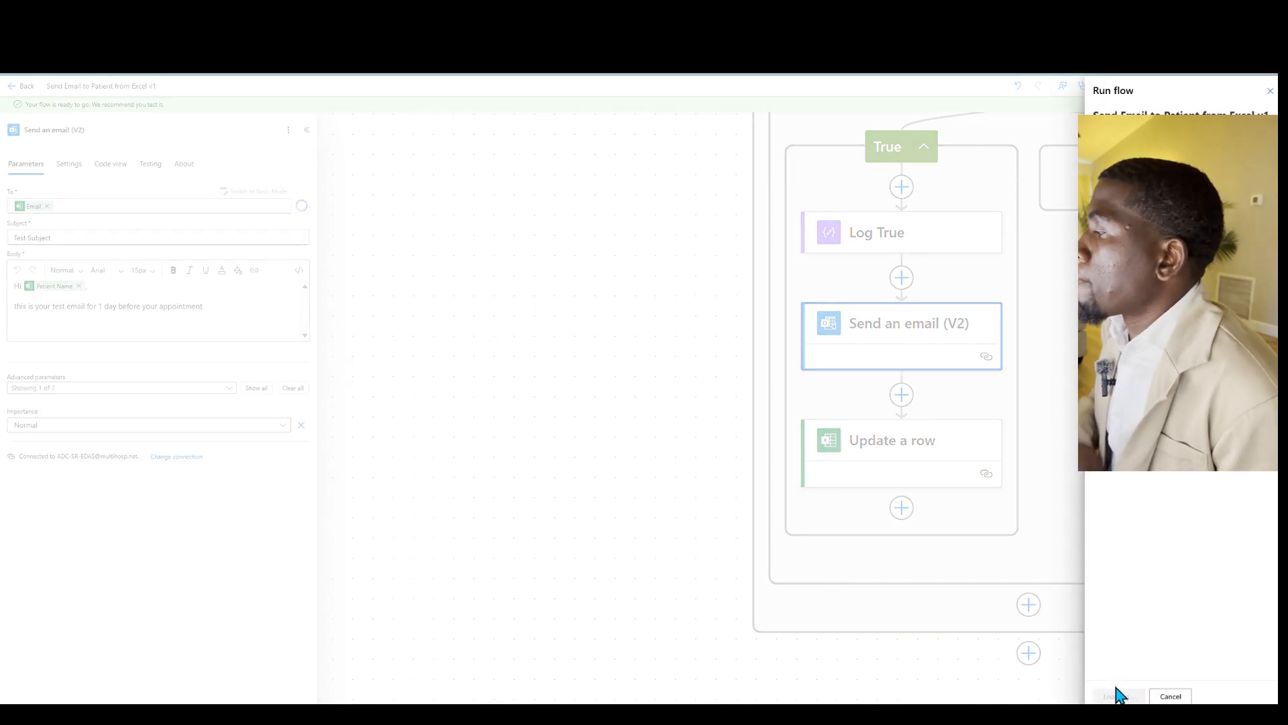
{"action": "left_click", "coordinate": [1118, 696]}
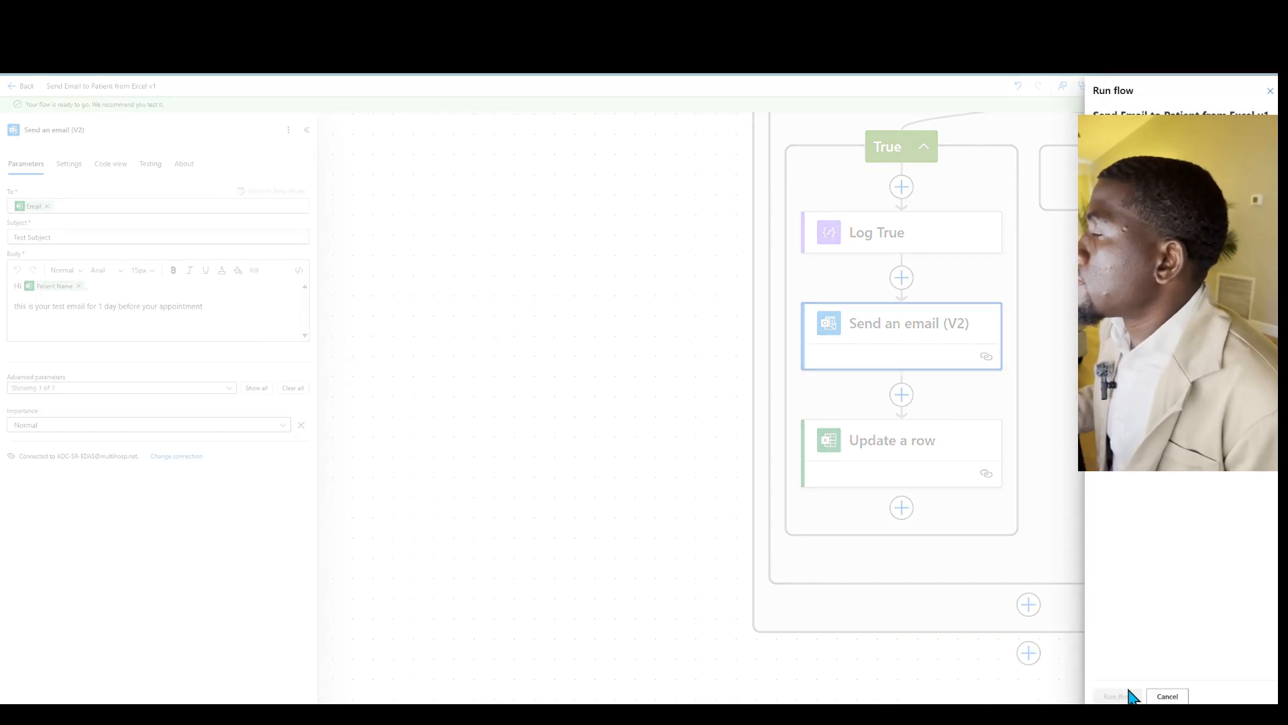
{"action": "left_click", "coordinate": [1114, 696]}
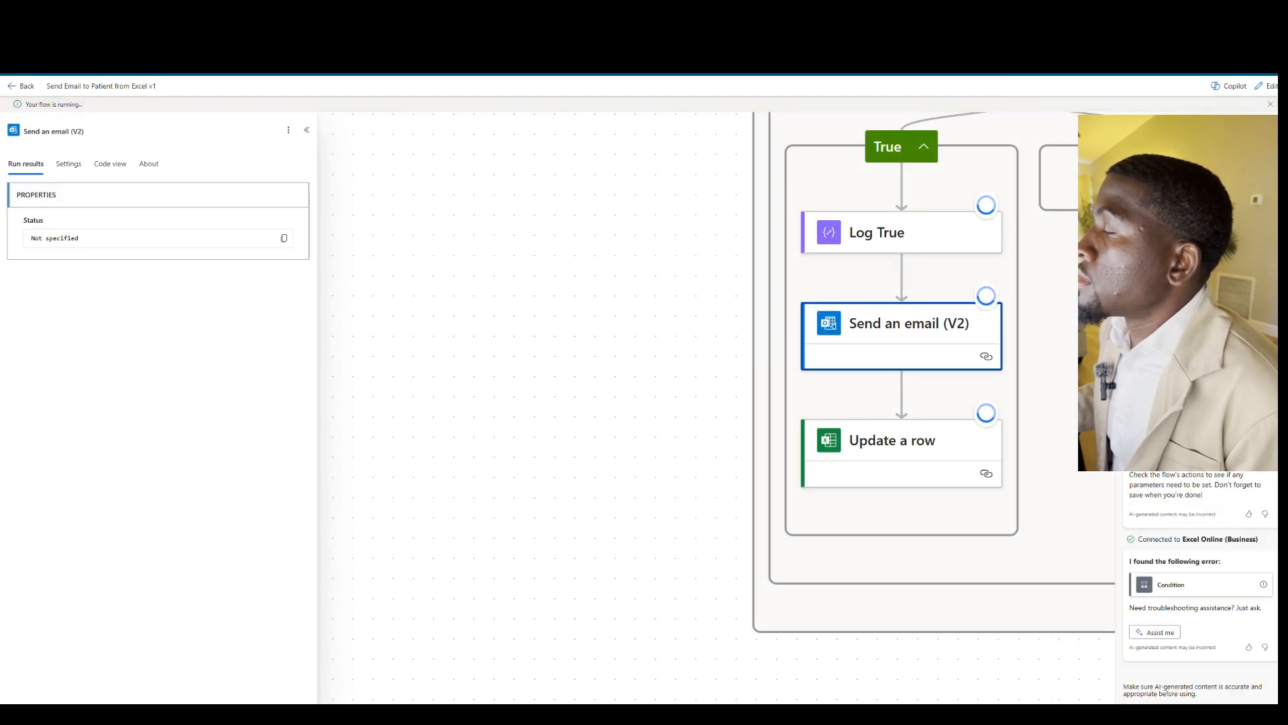
Examine the third For each iteration, including its Update a row results, and check the row's status in the Excel workbook.
{"action": "scroll", "coordinate": [839, 388], "scroll_direction": "down", "scroll_amount": 2}
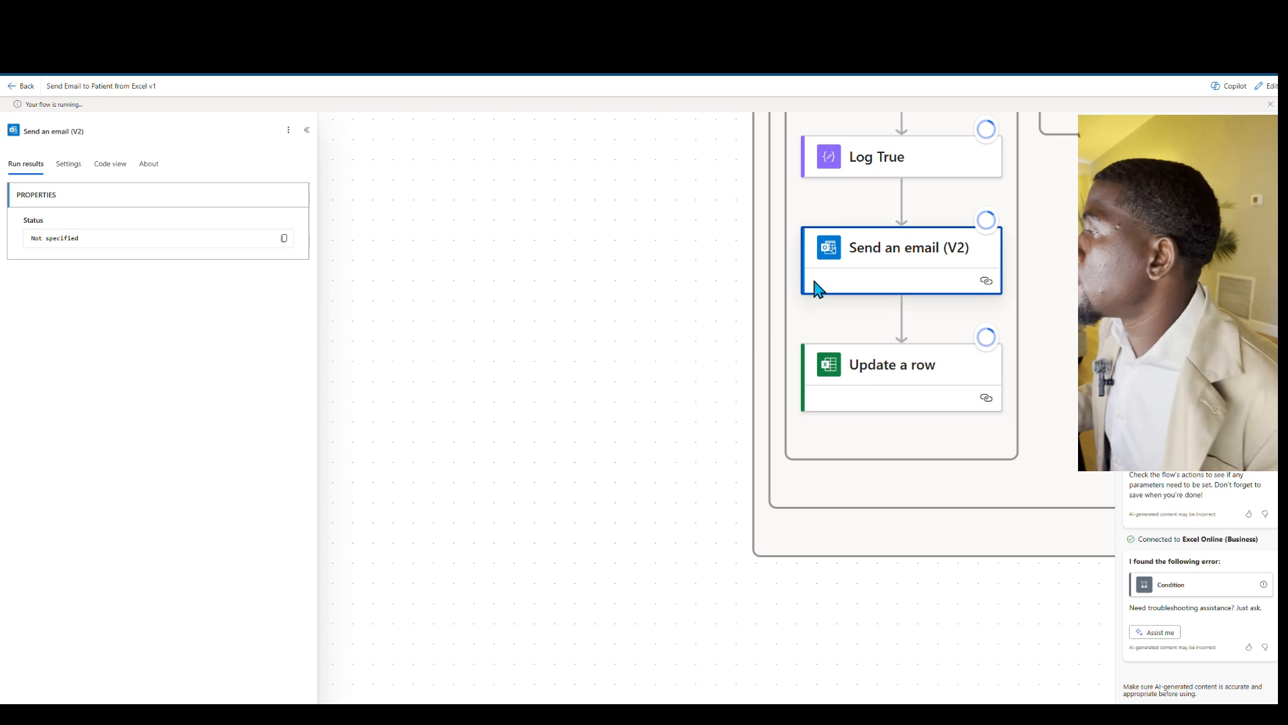
{"action": "scroll", "coordinate": [690, 285], "scroll_direction": "down", "scroll_amount": 5}
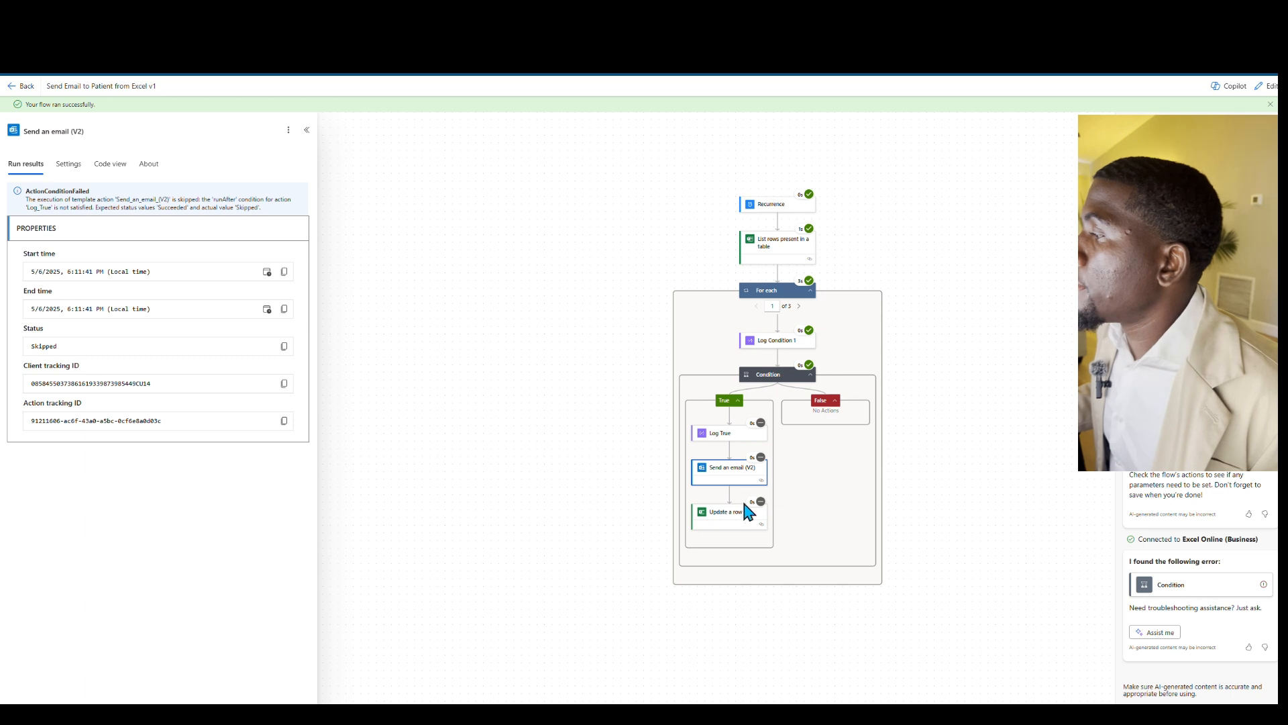
{"action": "left_click", "coordinate": [798, 306]}
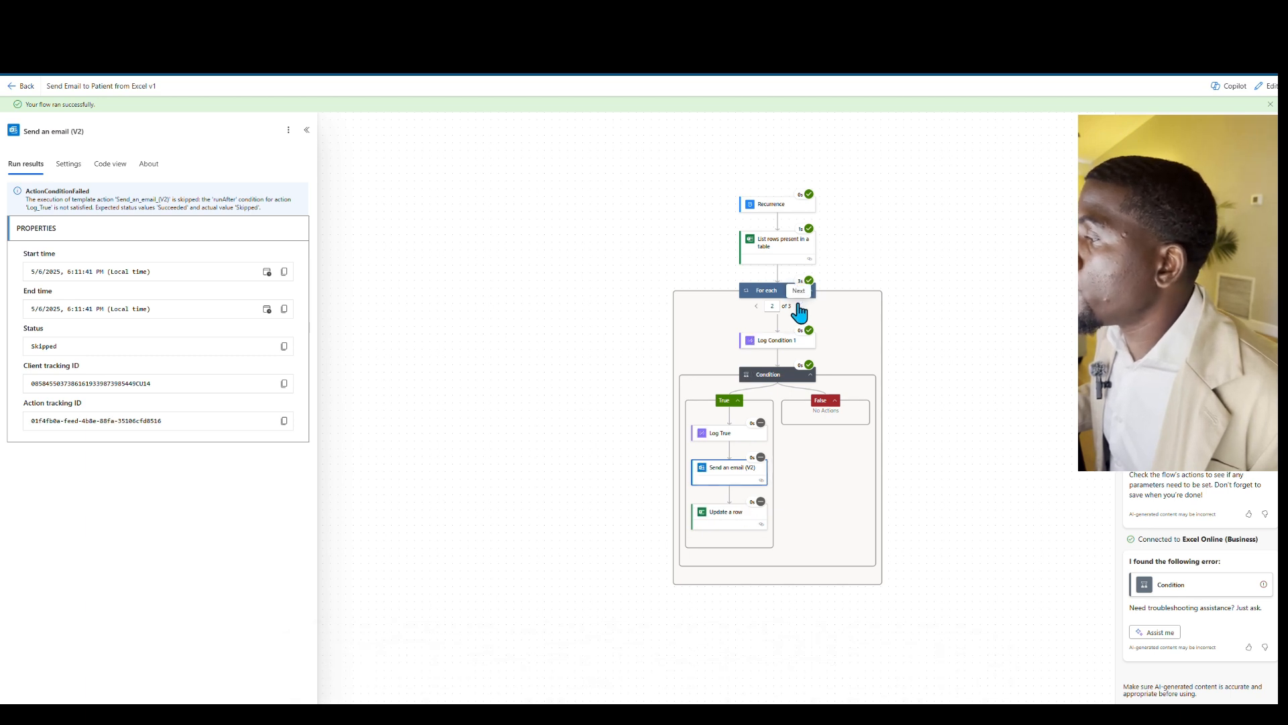
{"action": "left_click", "coordinate": [797, 306]}
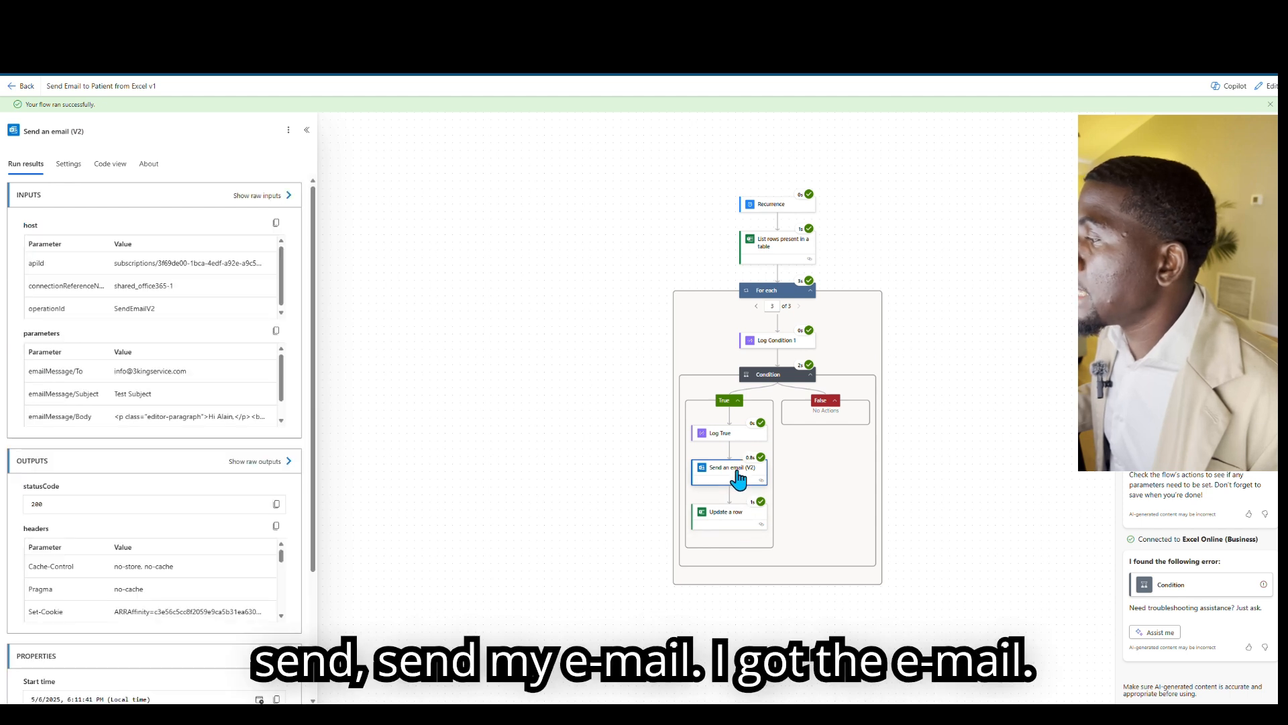
{"action": "left_click", "coordinate": [728, 518]}
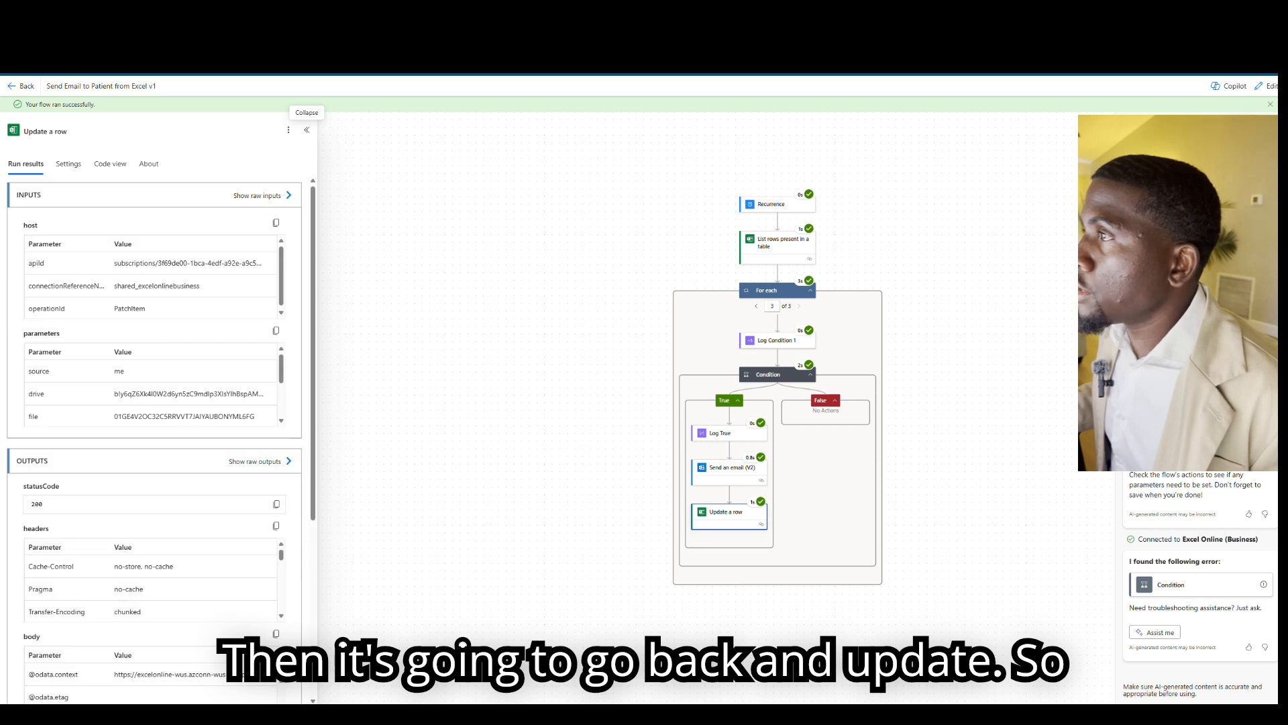
{"action": "key", "text": "ctrl+Tab"}
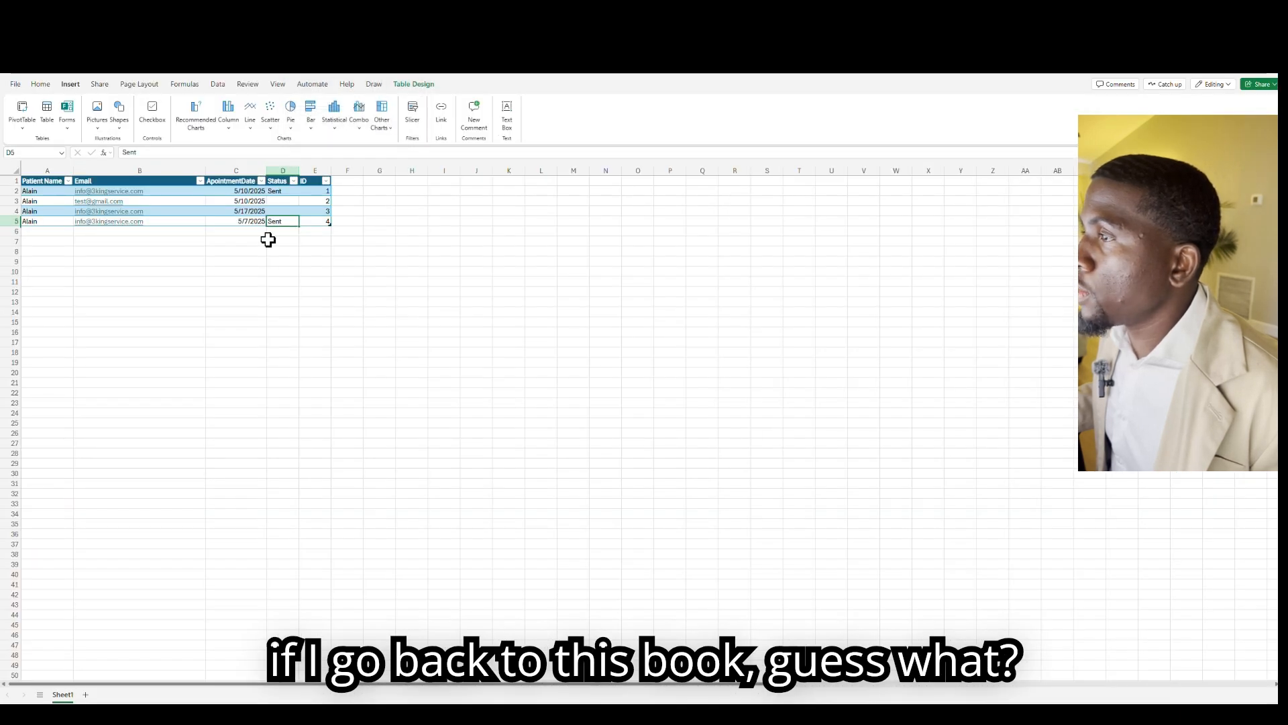